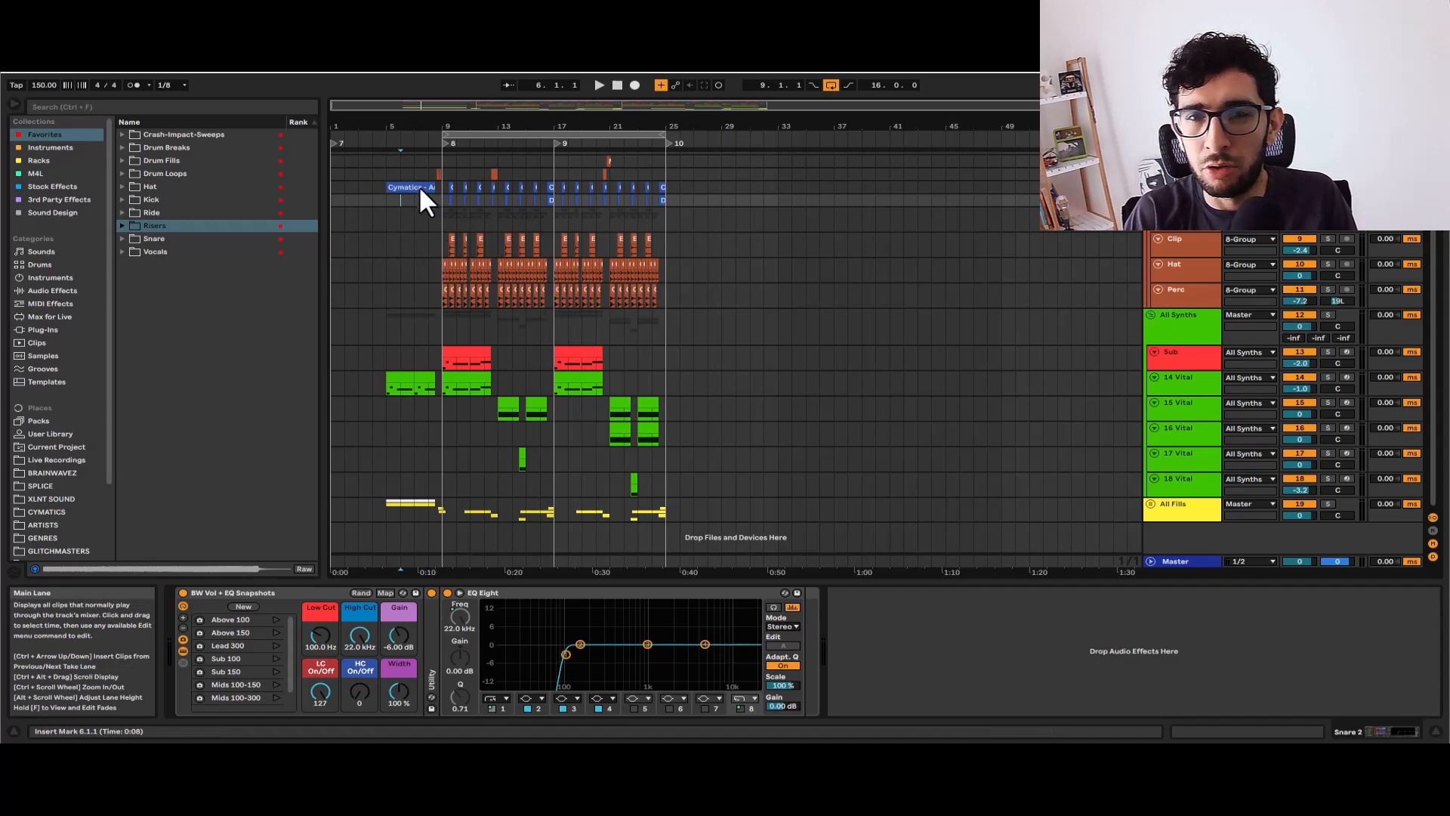
Play the arrangement from bar 5 and watch the devices on the All Synths group
scroll(556, 217, "up", 3)
scroll(487, 201, "down", 3)
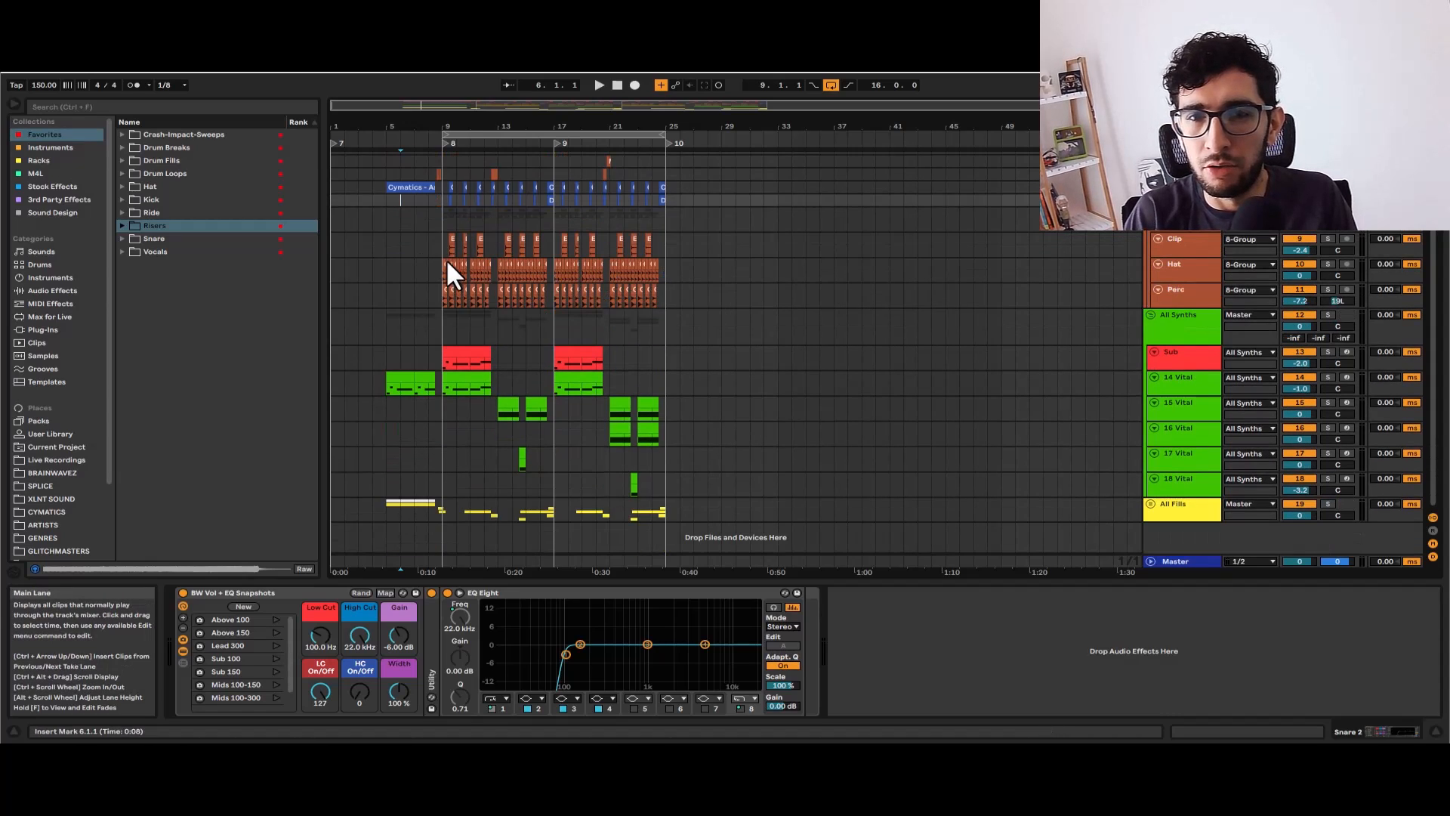
left_click(389, 195)
key("space")
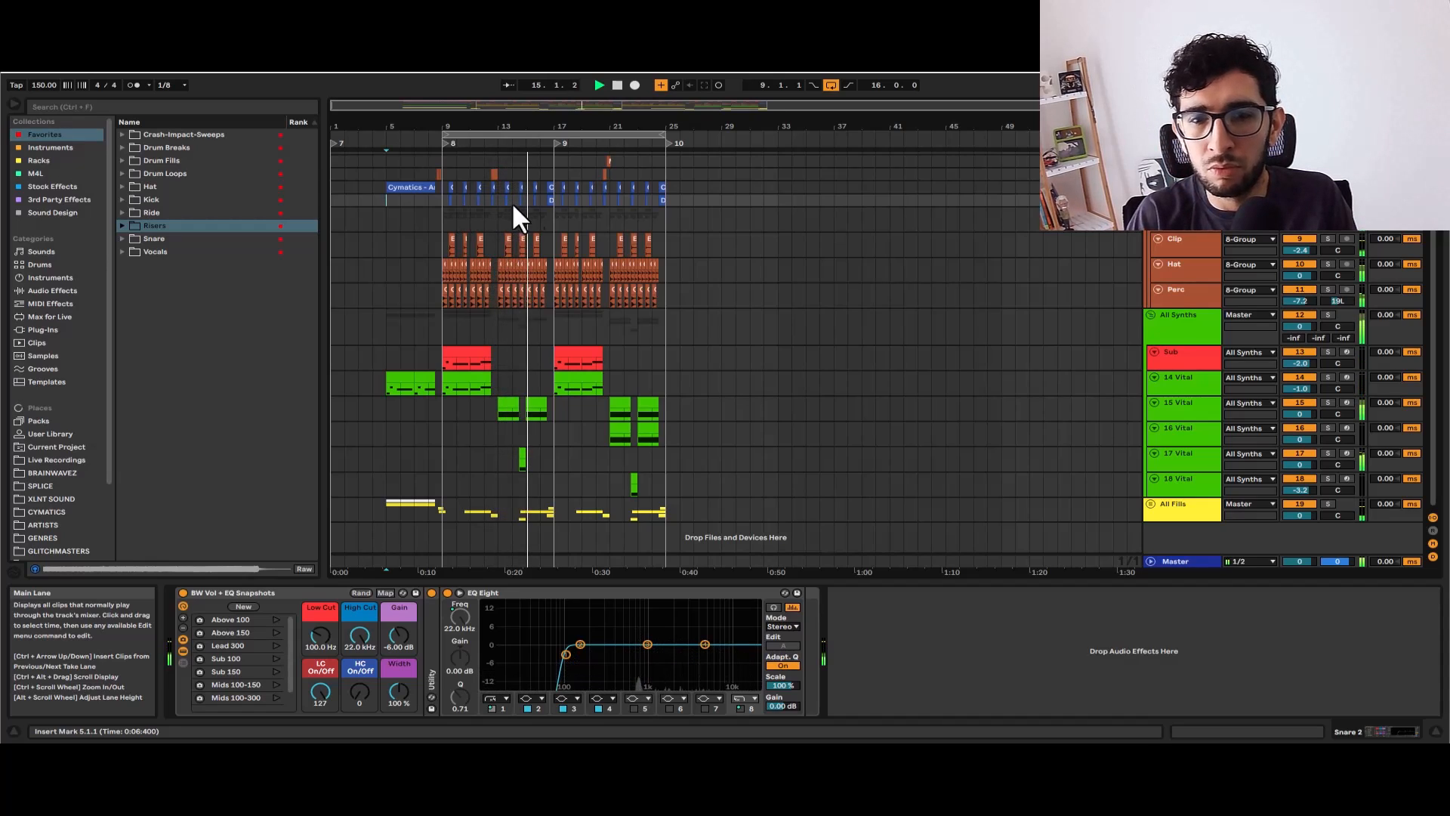
left_click(1165, 316)
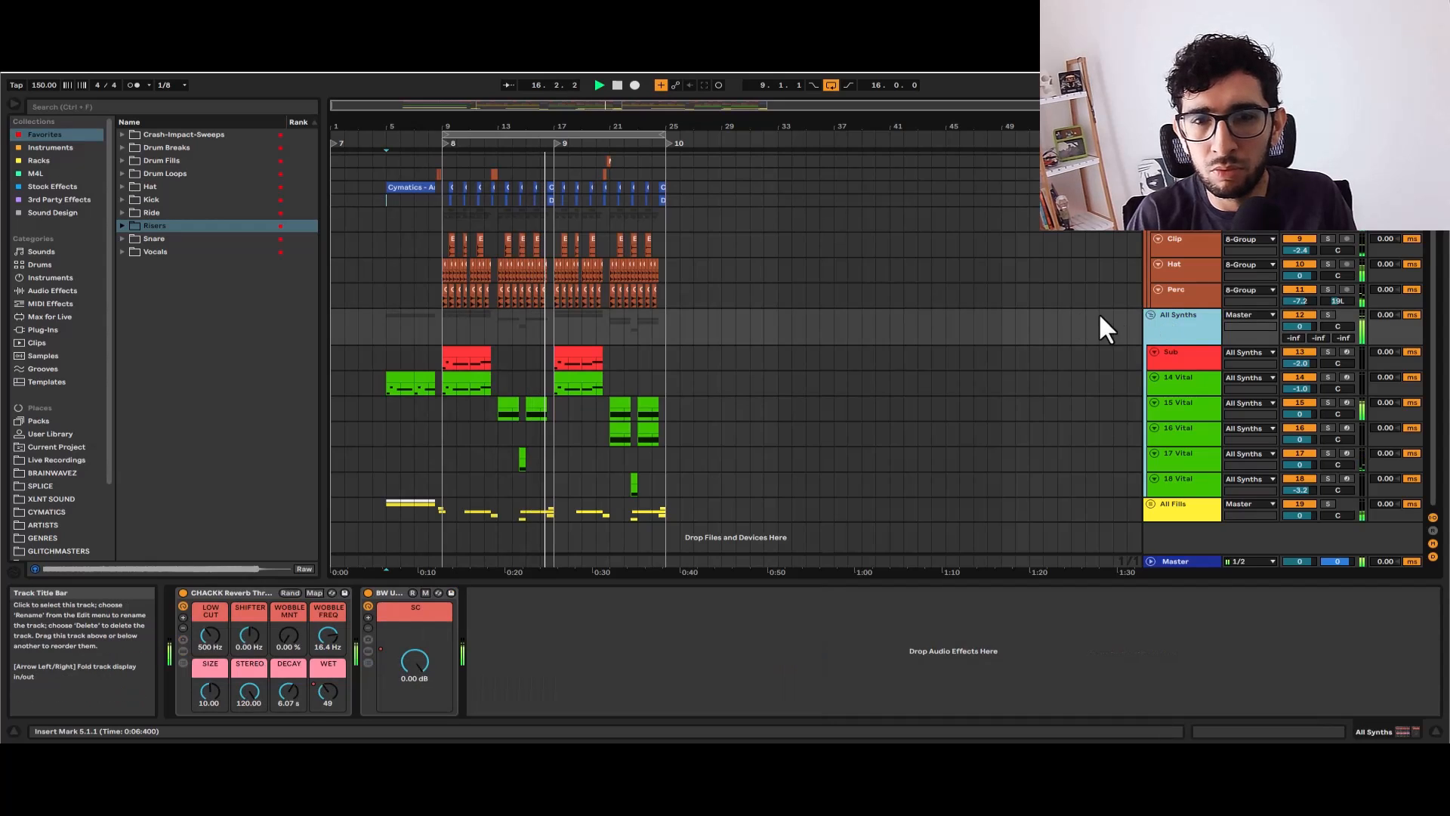
left_click(692, 294)
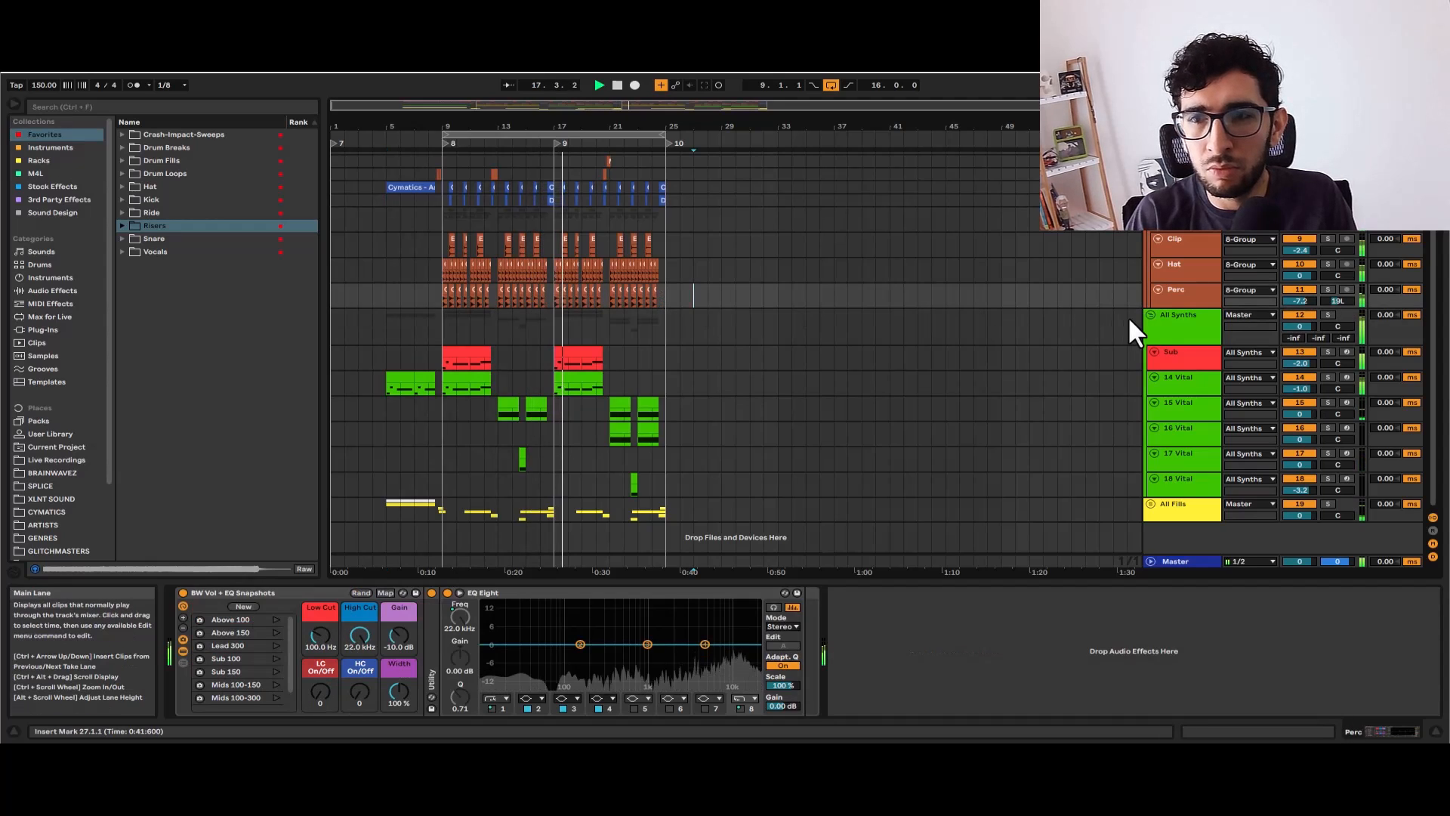
left_click(1152, 315)
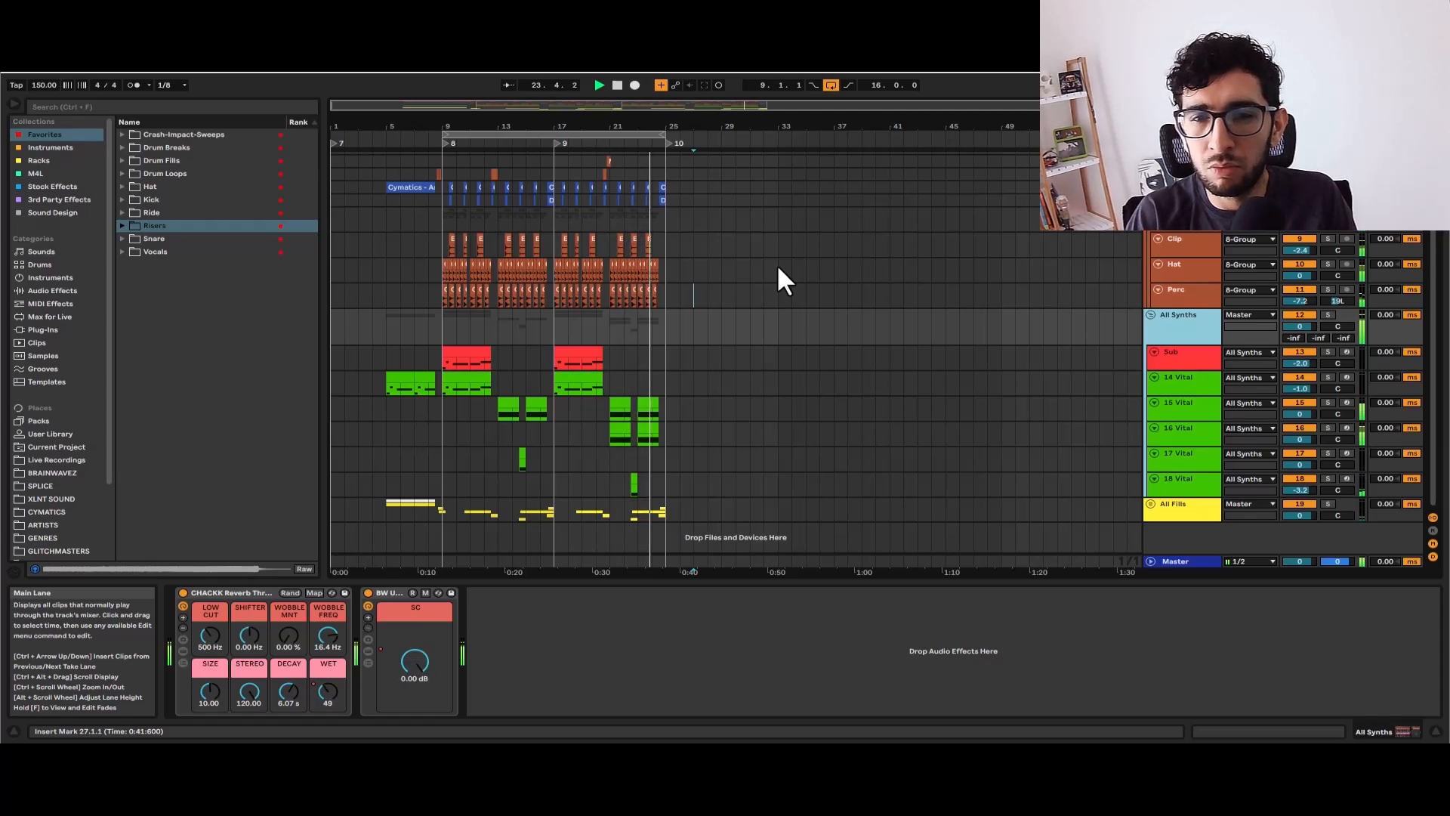
key("space")
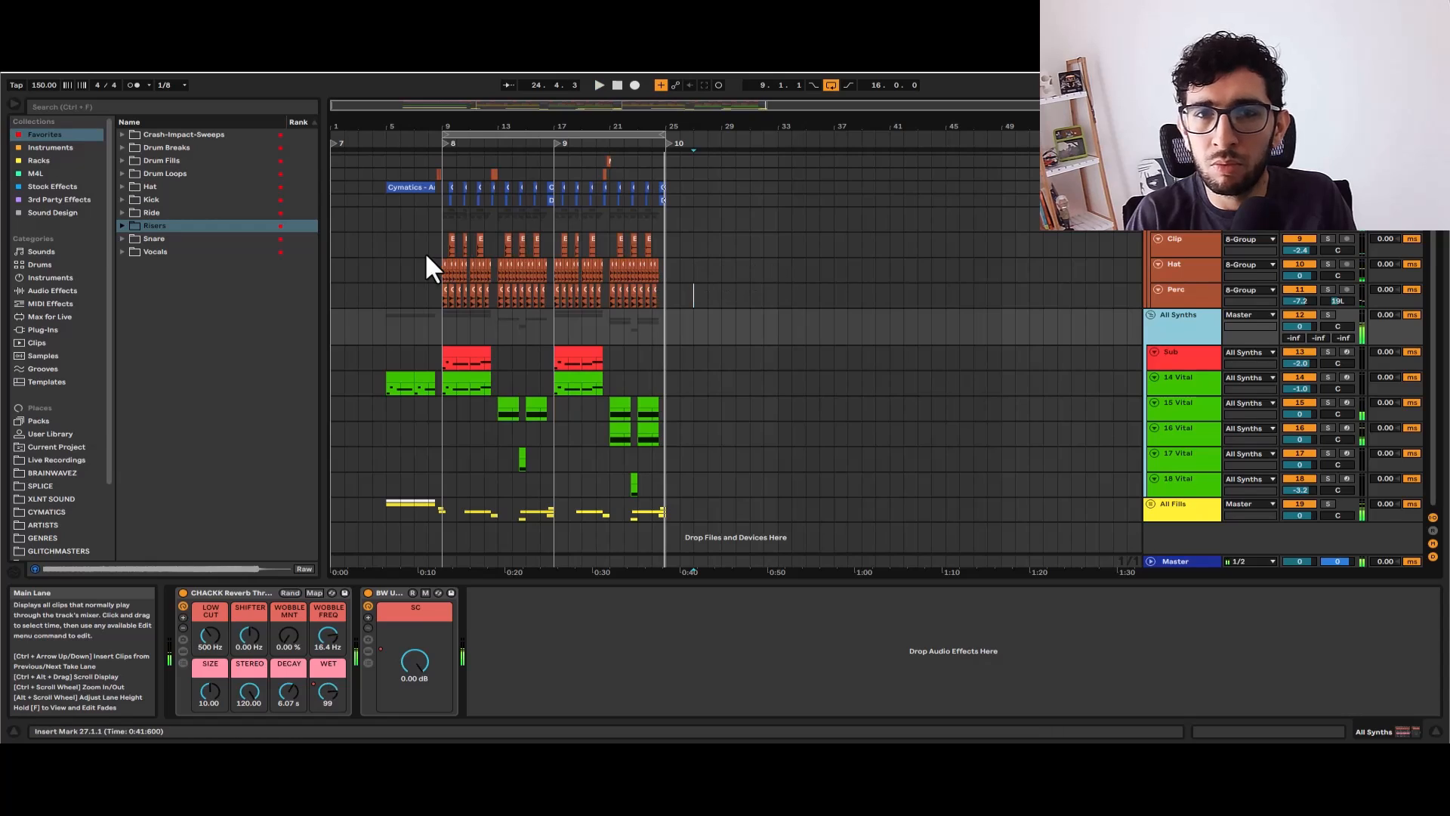
Solo the All Synths group and play it from bar 9
left_click(427, 209)
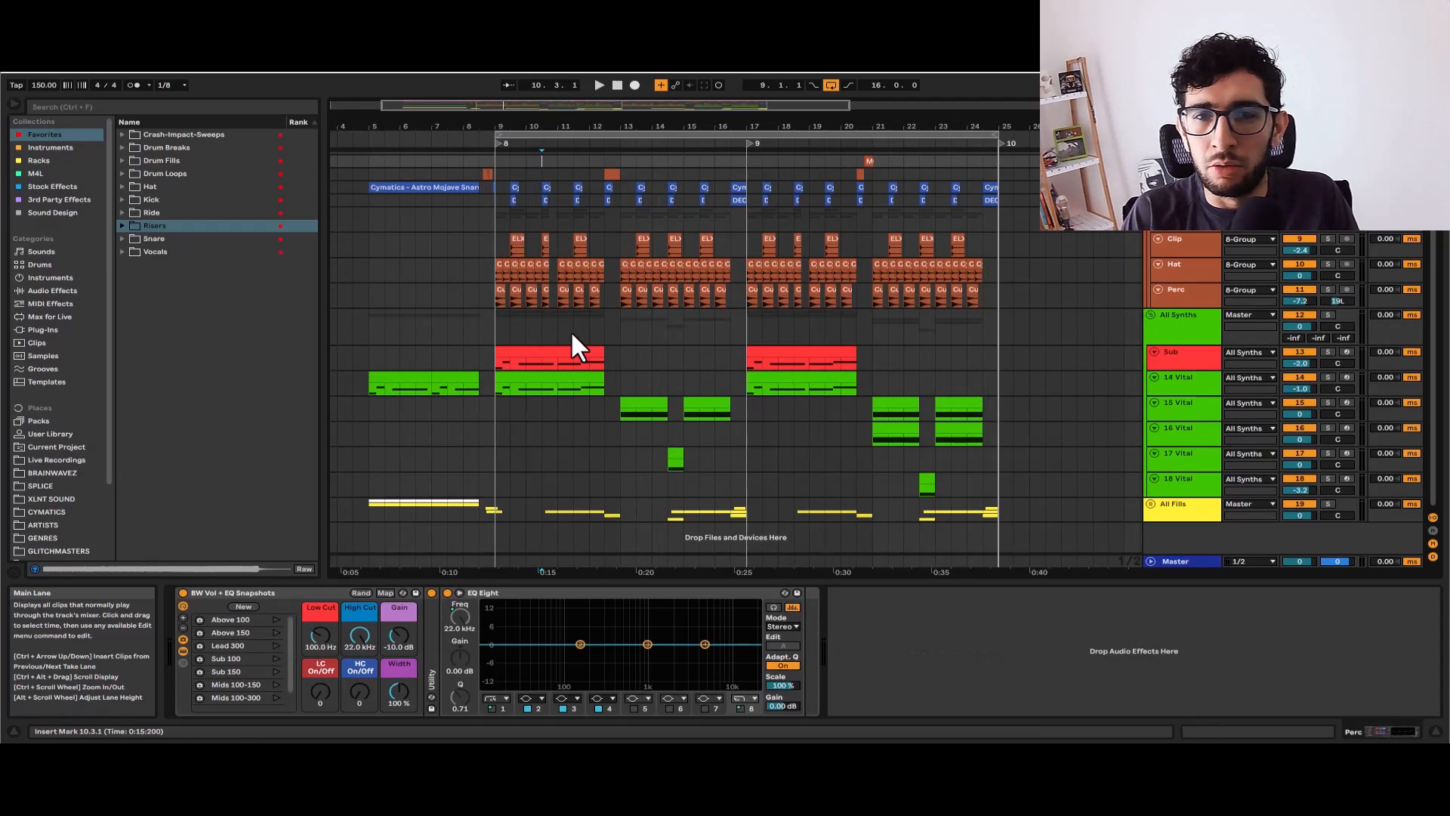
left_click(571, 335)
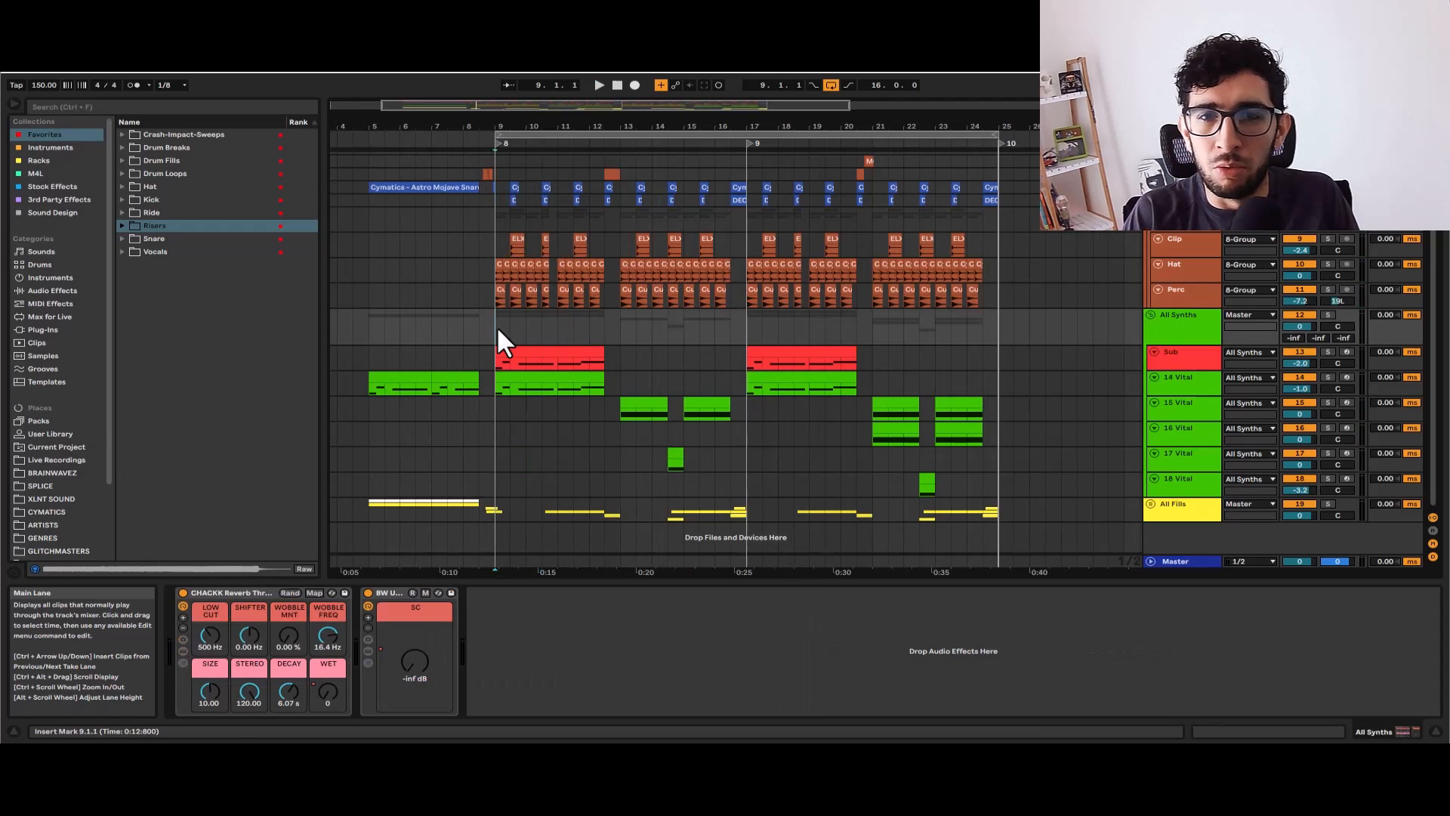
left_click(508, 376)
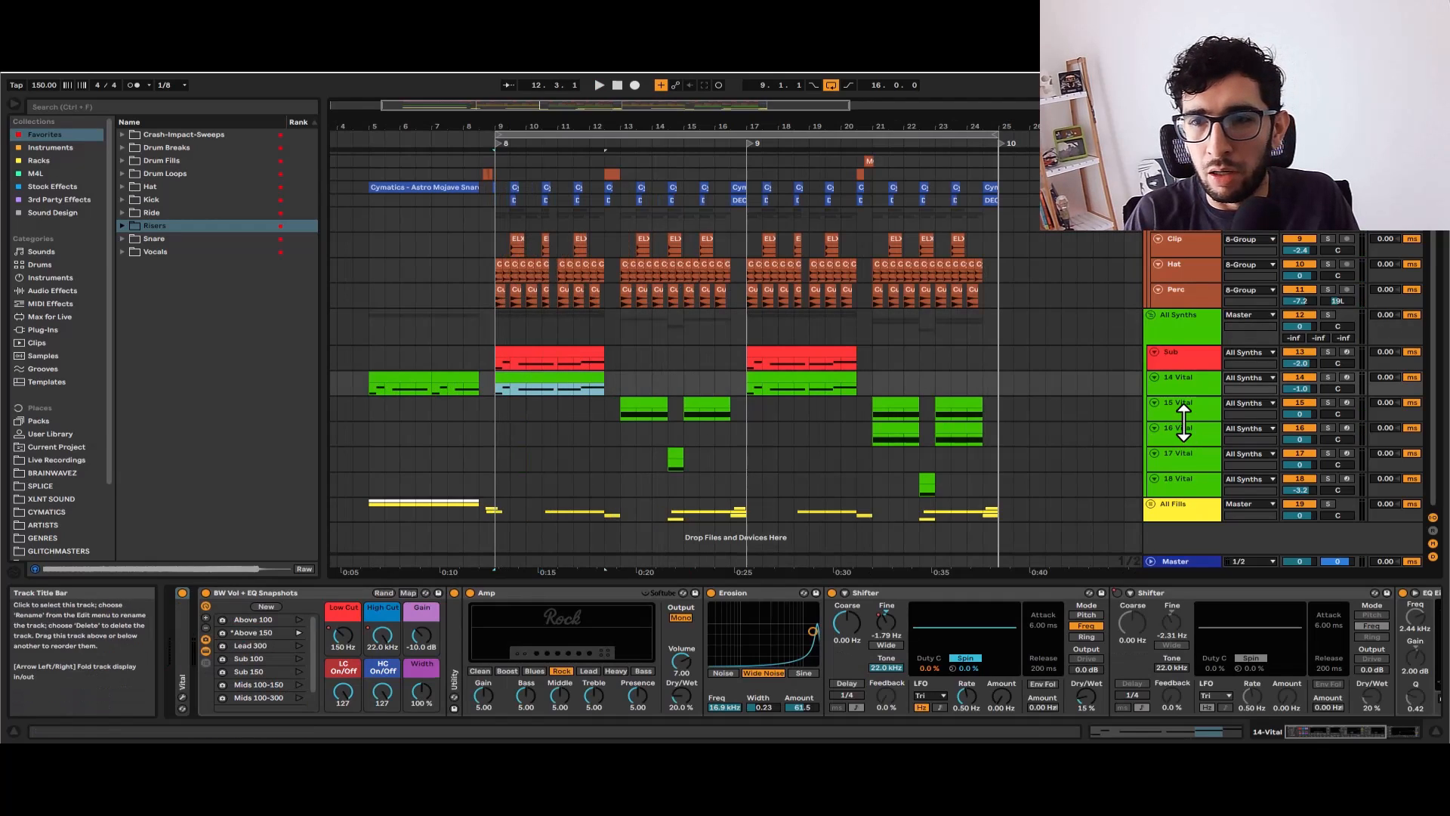
left_click(1181, 388)
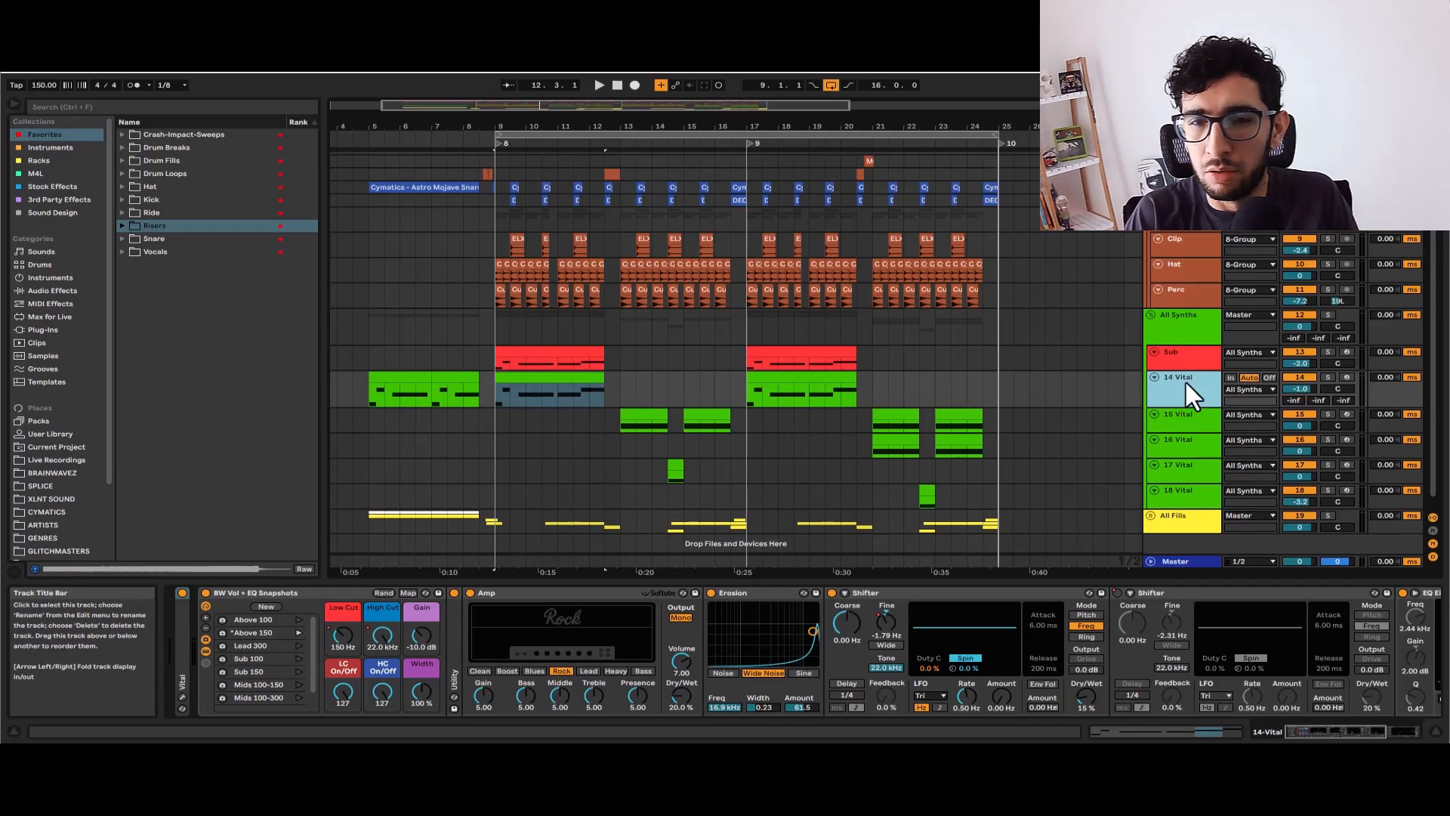
left_click(1190, 326)
left_click(495, 316)
key("space")
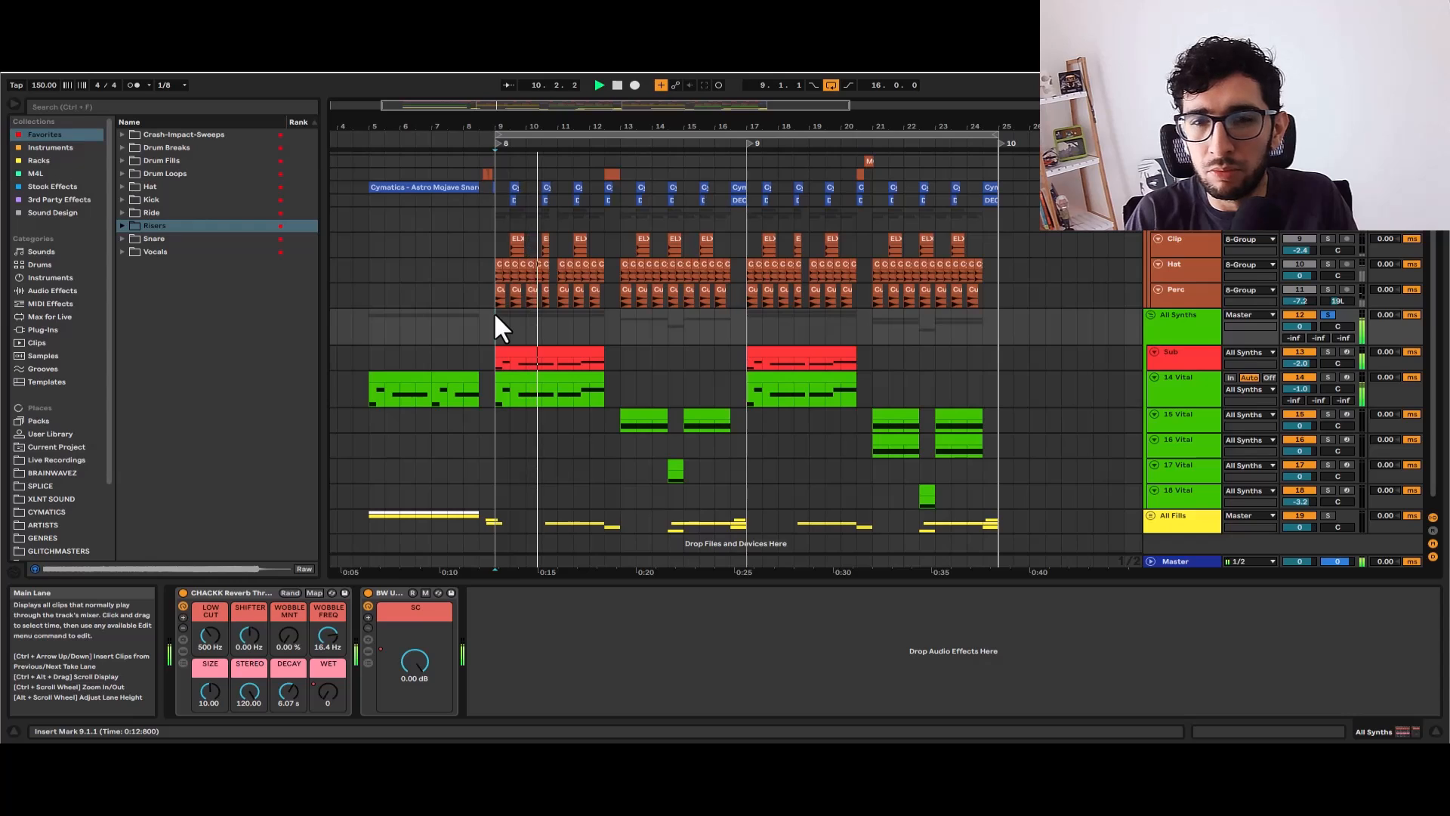
Listen to the soloed synths from bar 13 and again from bar 21
left_click(620, 325)
key("space")
left_click(1199, 323)
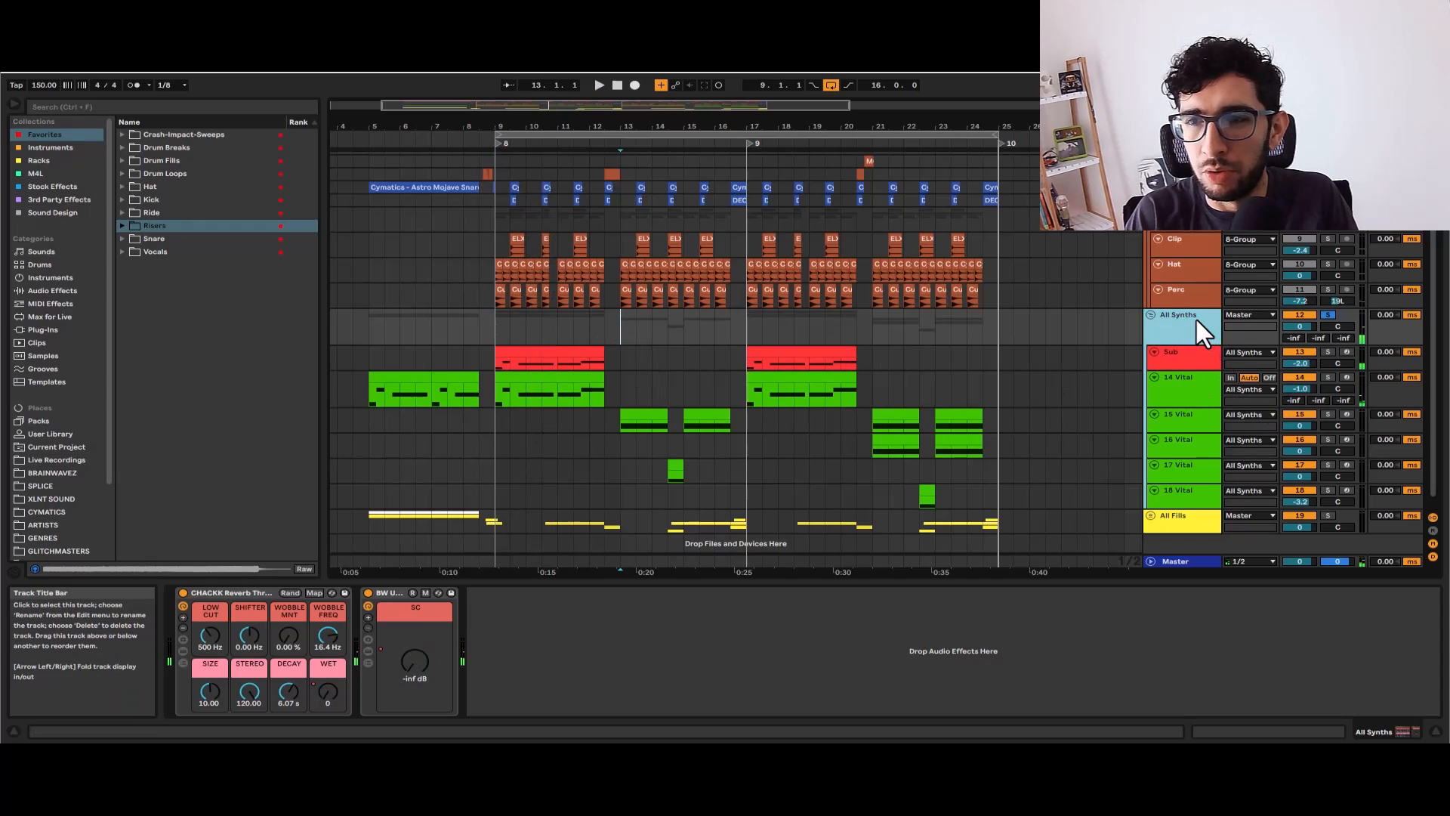
key("space")
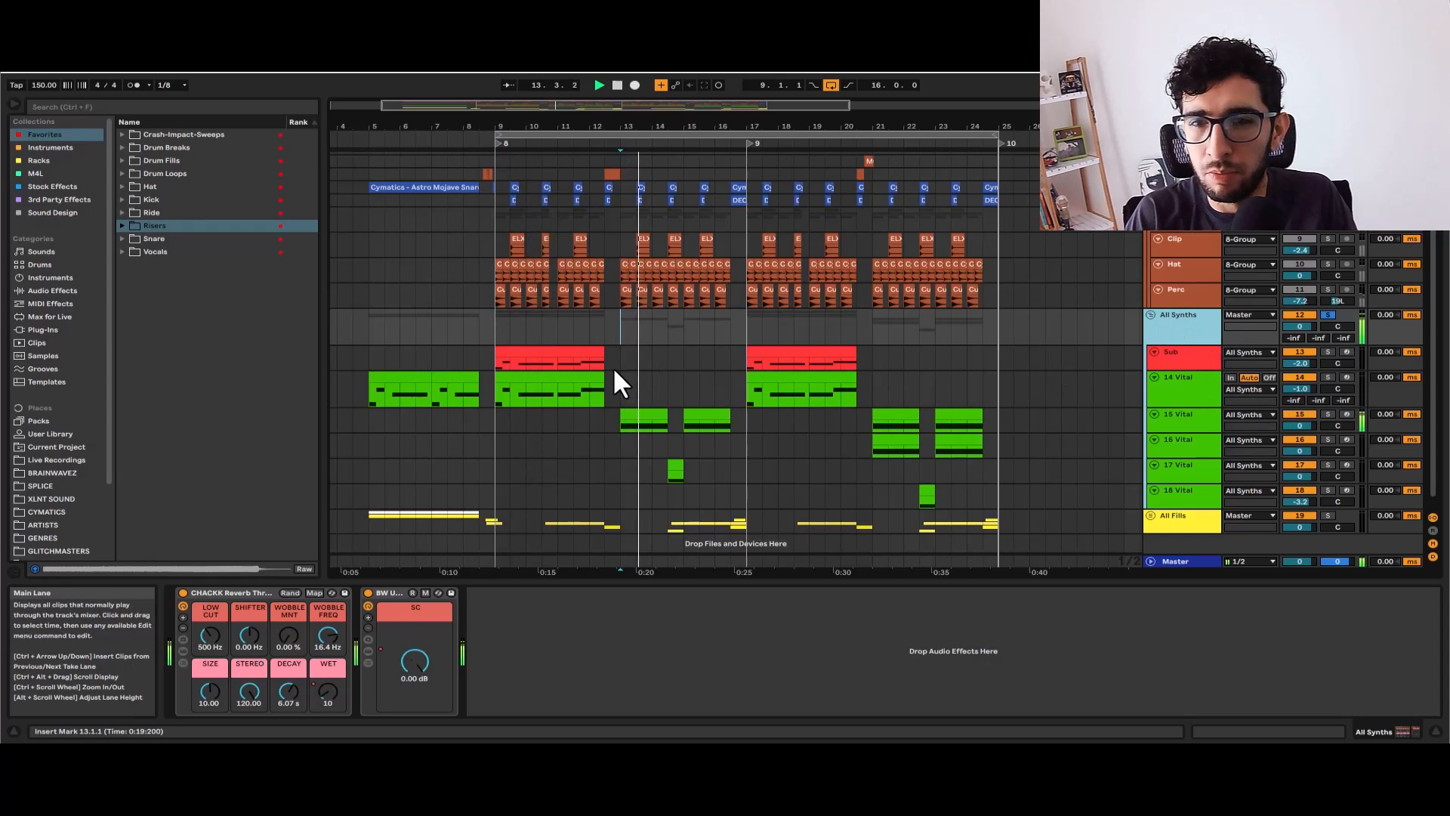
left_click(877, 321)
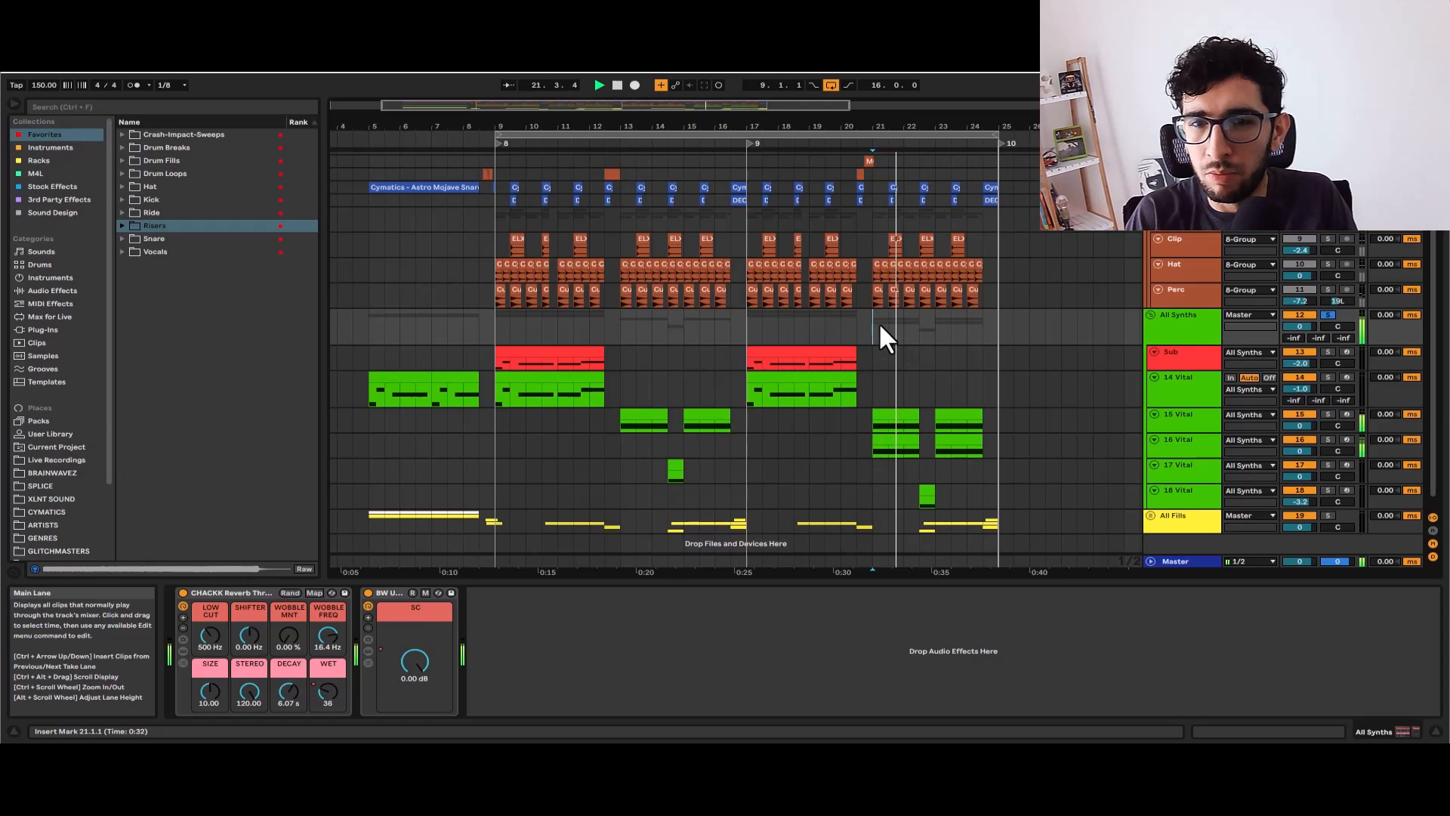
key("space")
Examine the bass clip on 14 Vital at bar 9 and the 15 Vital clip at bar 13 with their device chains
key("a")
key("a")
left_click(528, 347)
left_click(497, 330)
scroll(496, 343, "up", 2)
left_click(540, 368)
left_click(541, 371)
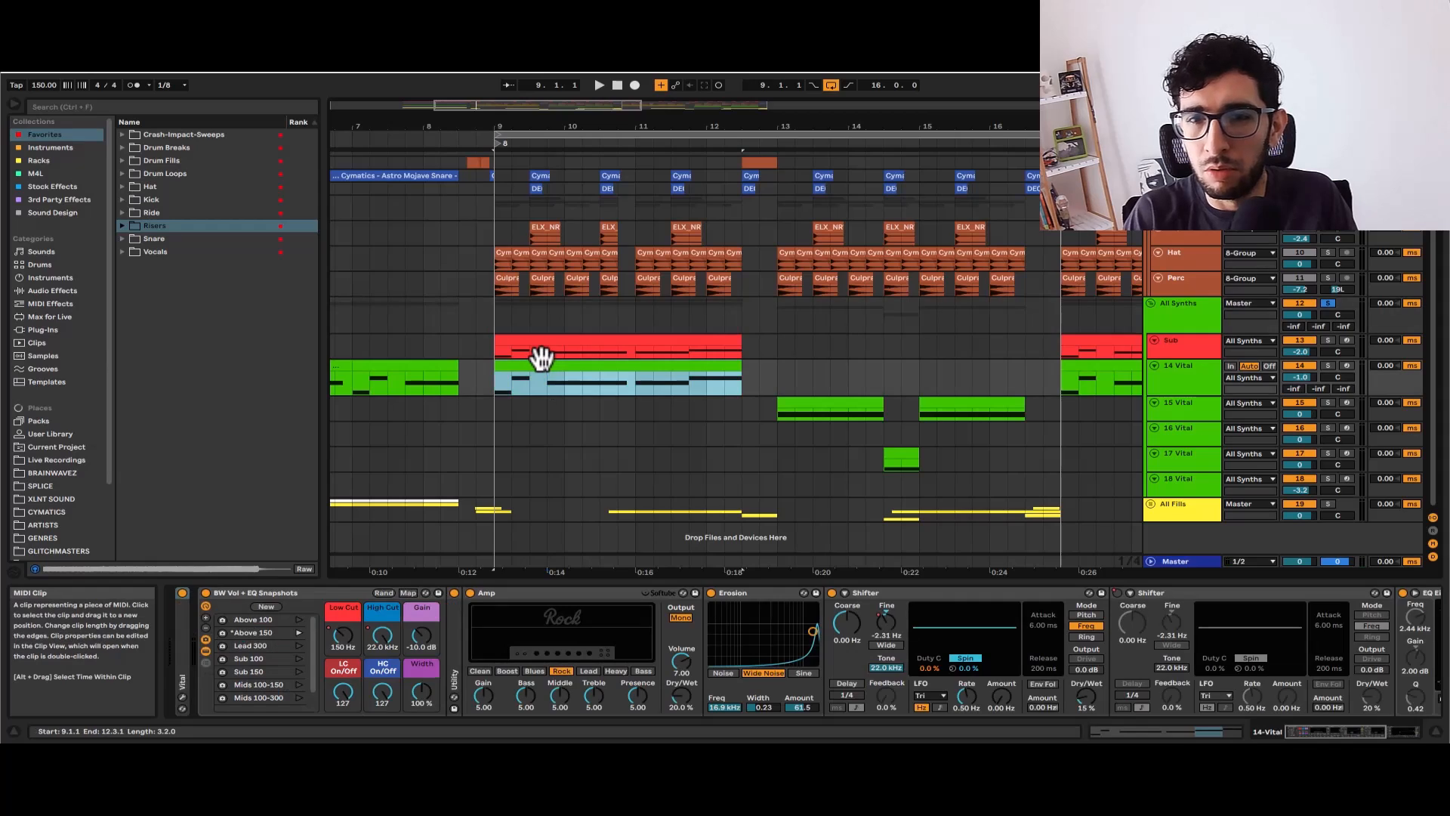
left_click(827, 408)
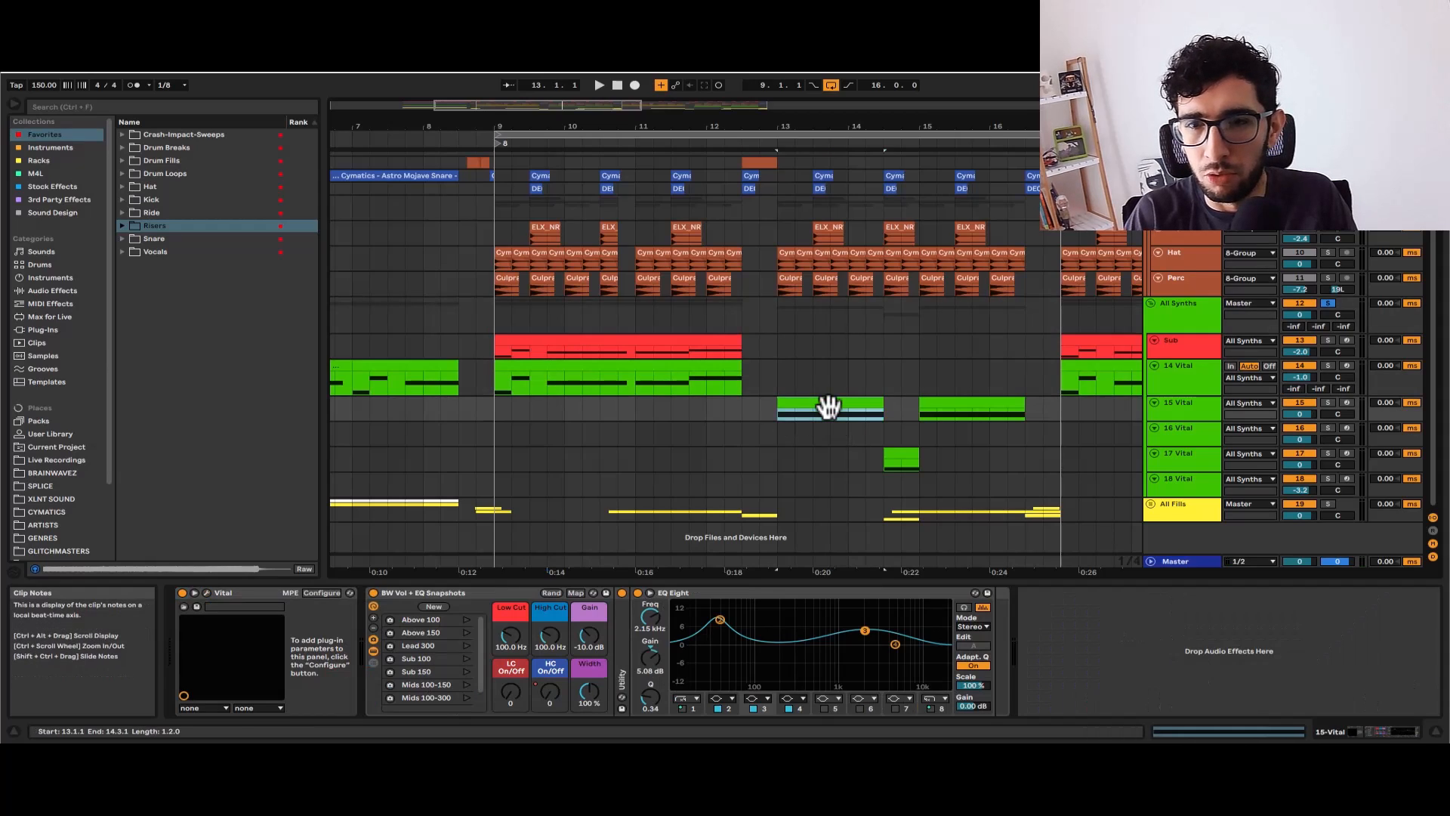
Solo the 14 Vital track and play its bass clip from bar 9
left_click(631, 370)
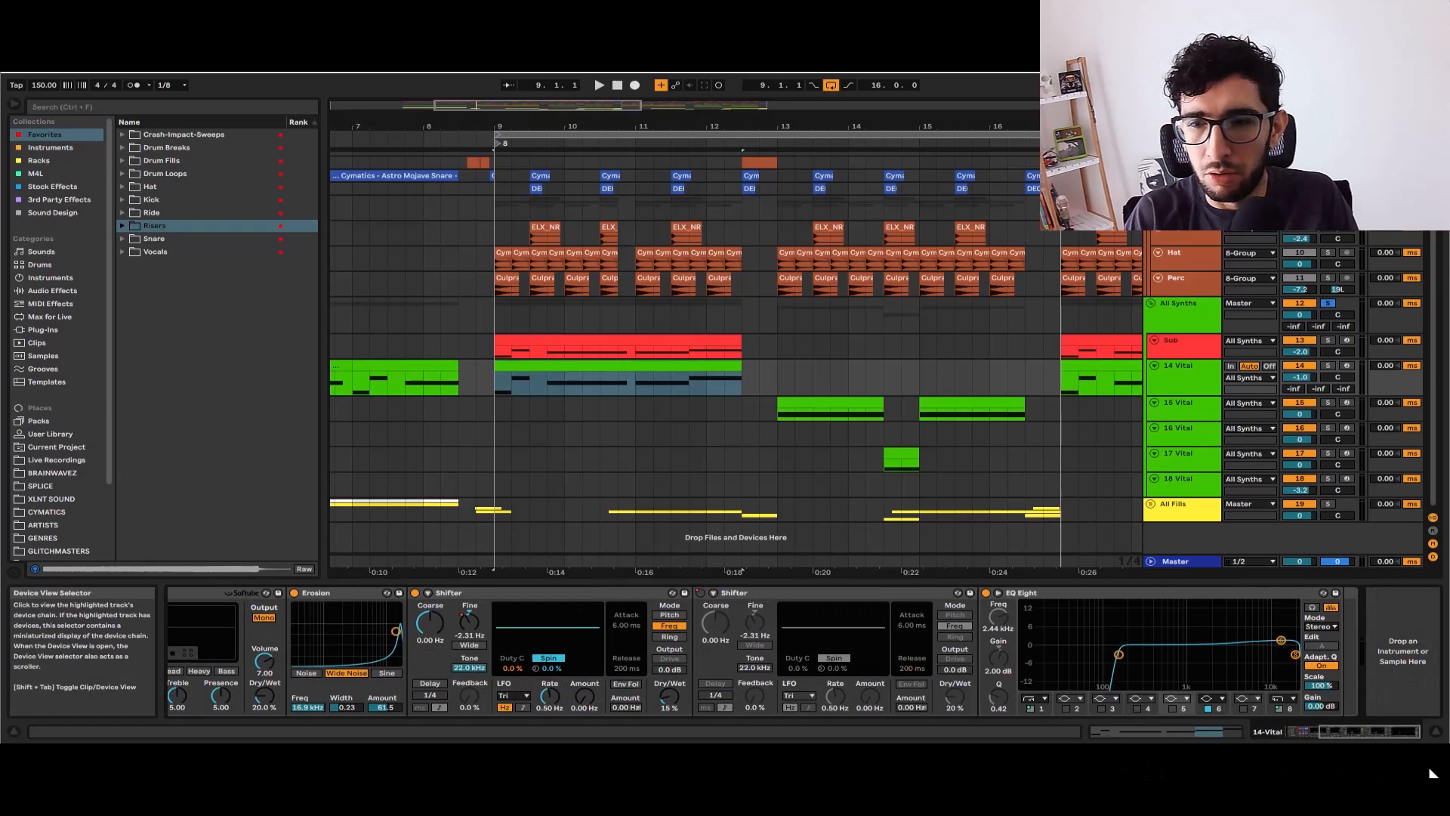
left_click_drag(1363, 735, 1298, 756)
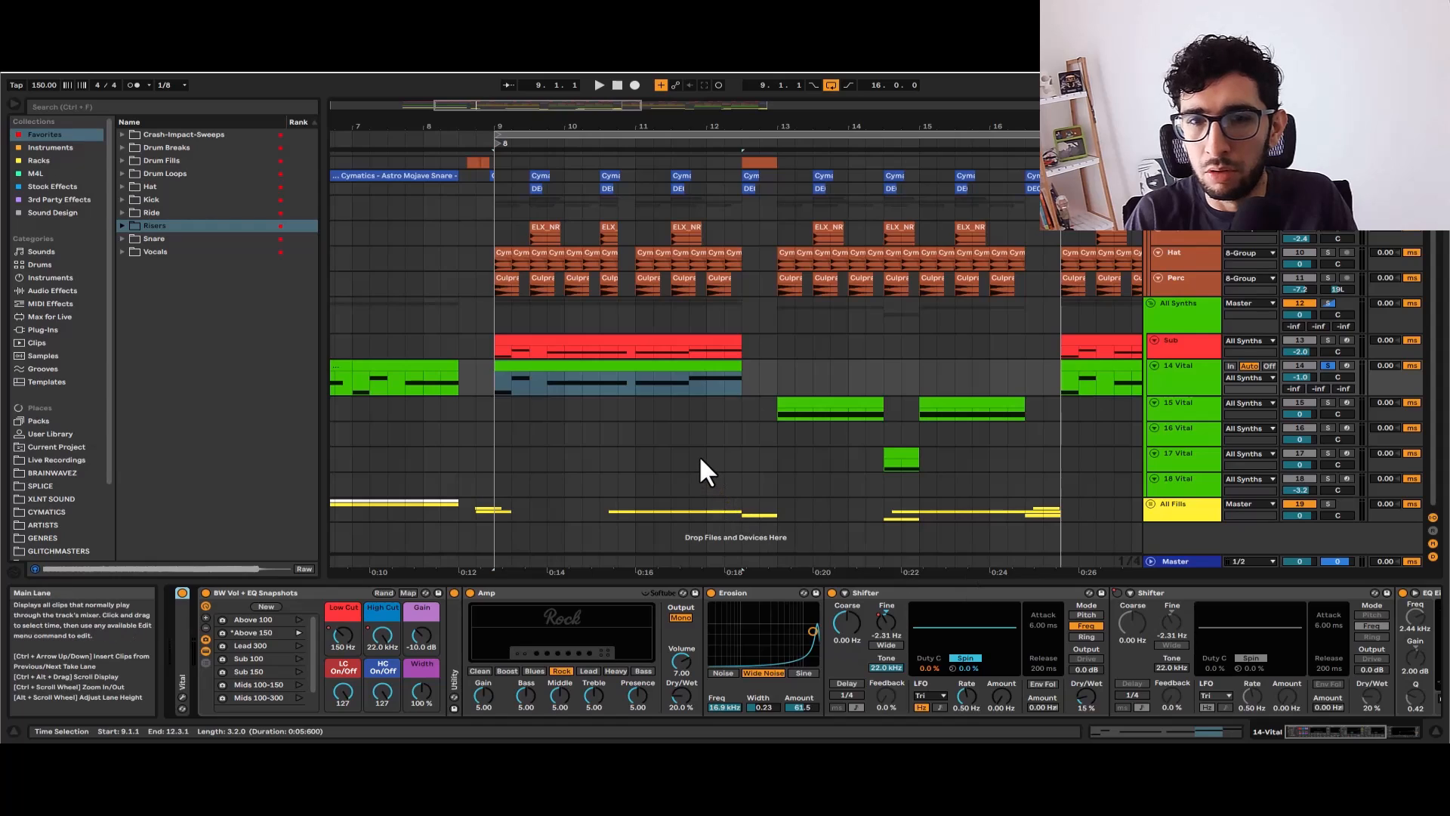
key("space")
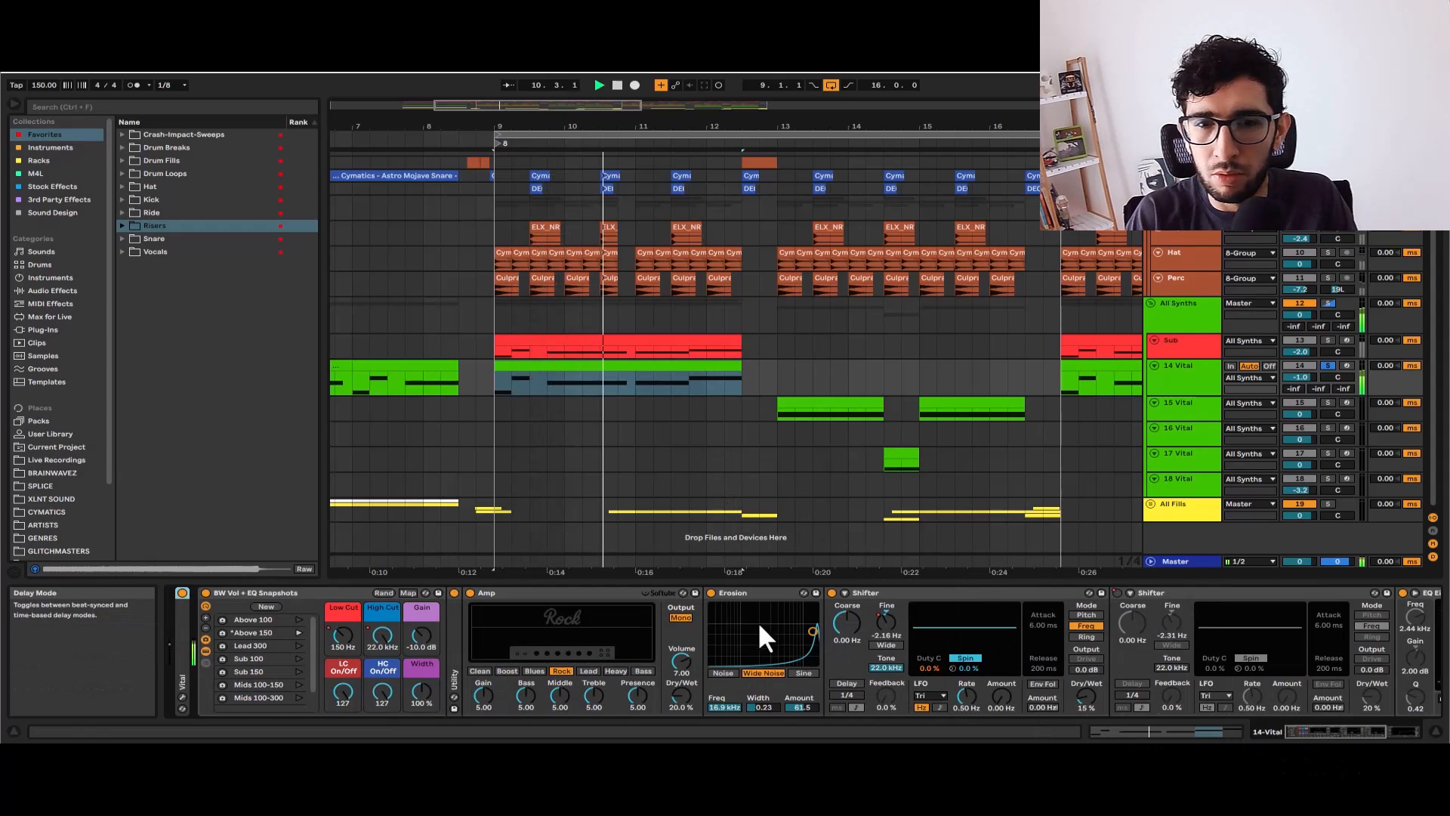
key("space")
Deactivate the EQ Eight, first Shifter, Erosion and Amp devices on the 14 Vital track
left_click_drag(1317, 732, 1382, 773)
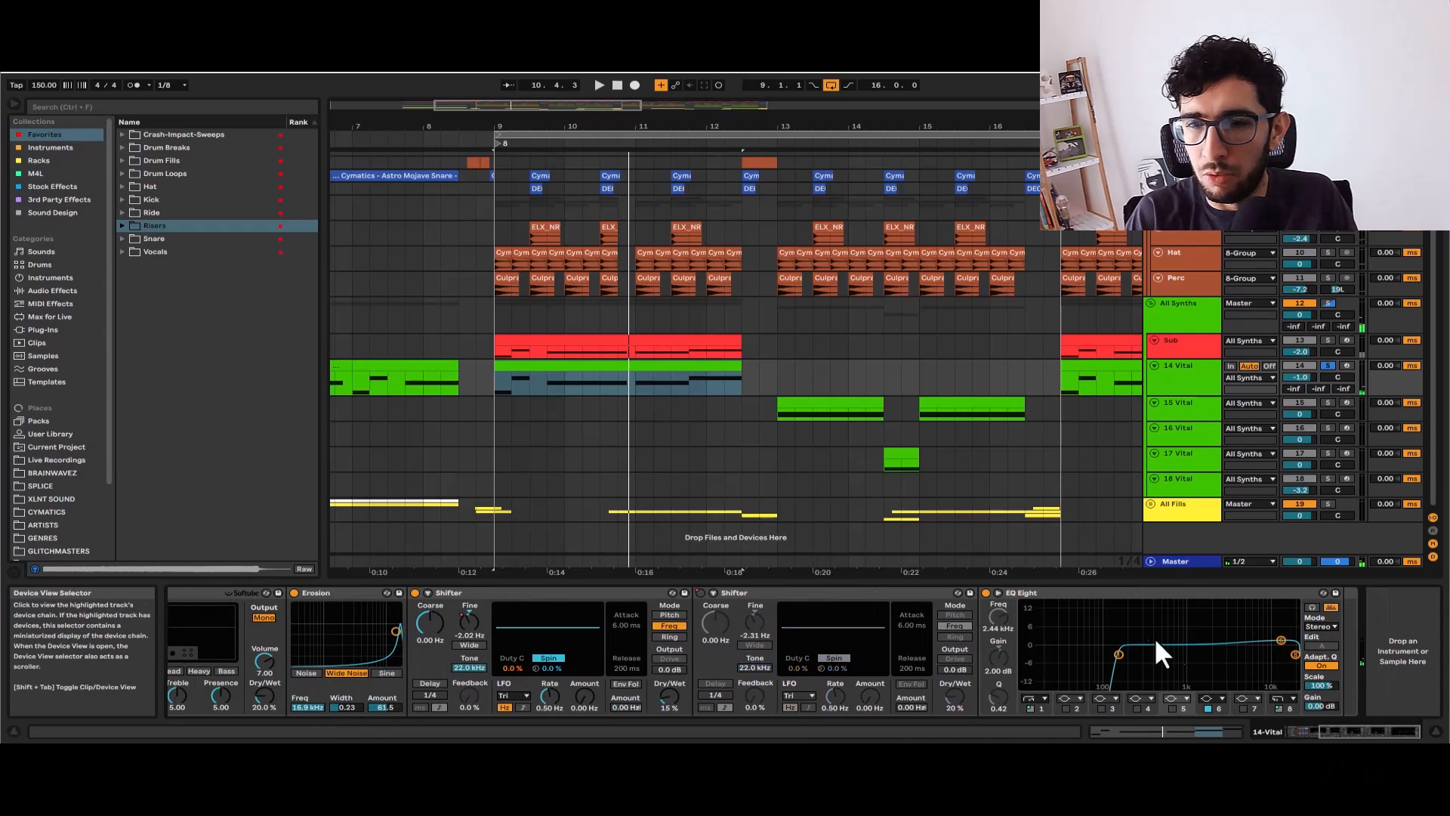
left_click(985, 592)
left_click_drag(1327, 734, 1285, 754)
left_click(831, 593)
left_click(711, 593)
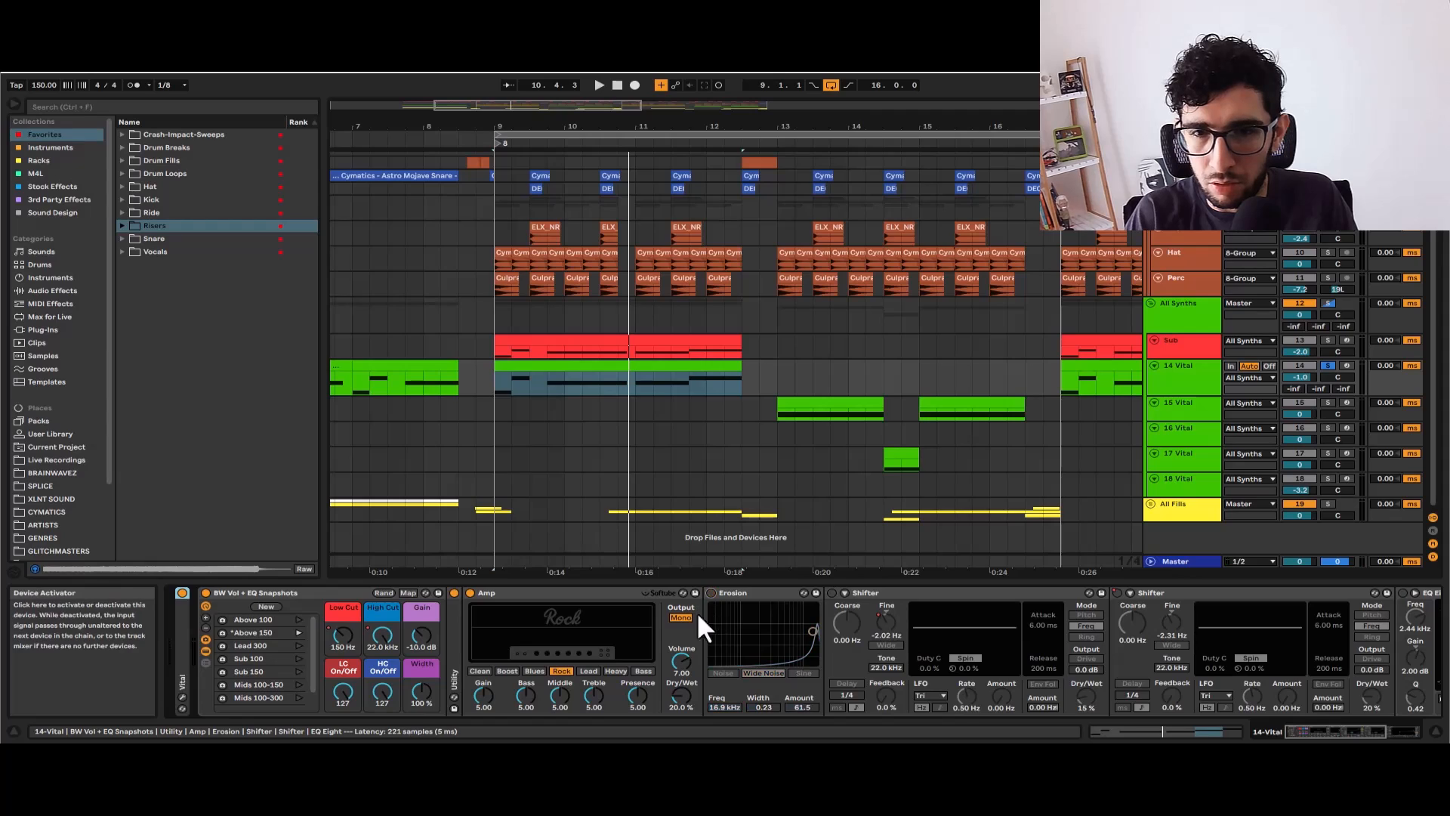
left_click(469, 594)
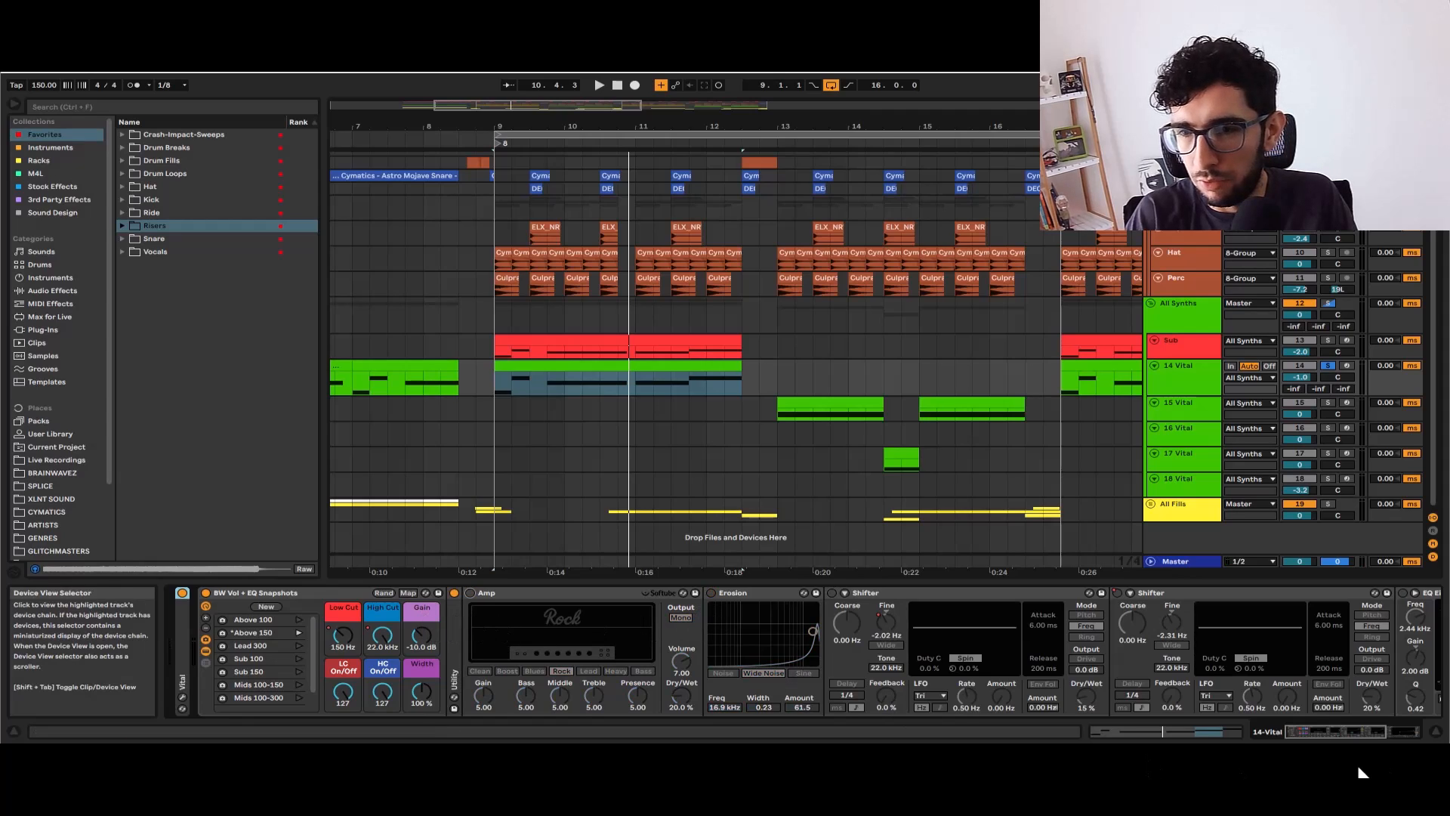
Open the Vital plug-in of the 14 Vital track and turn off its Distortion and Compressor effects
left_click(182, 695)
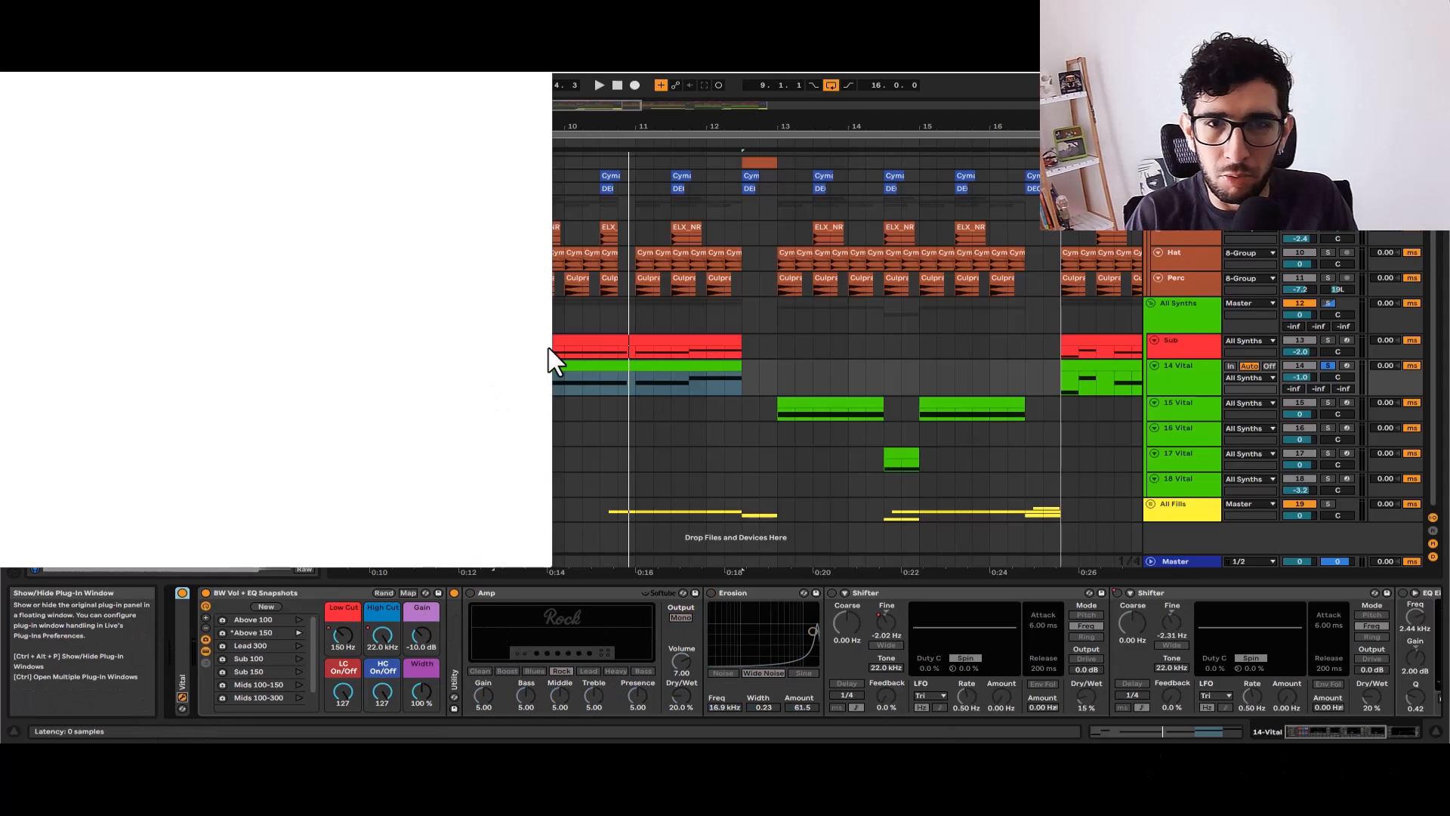
left_click_drag(128, 54, 819, 146)
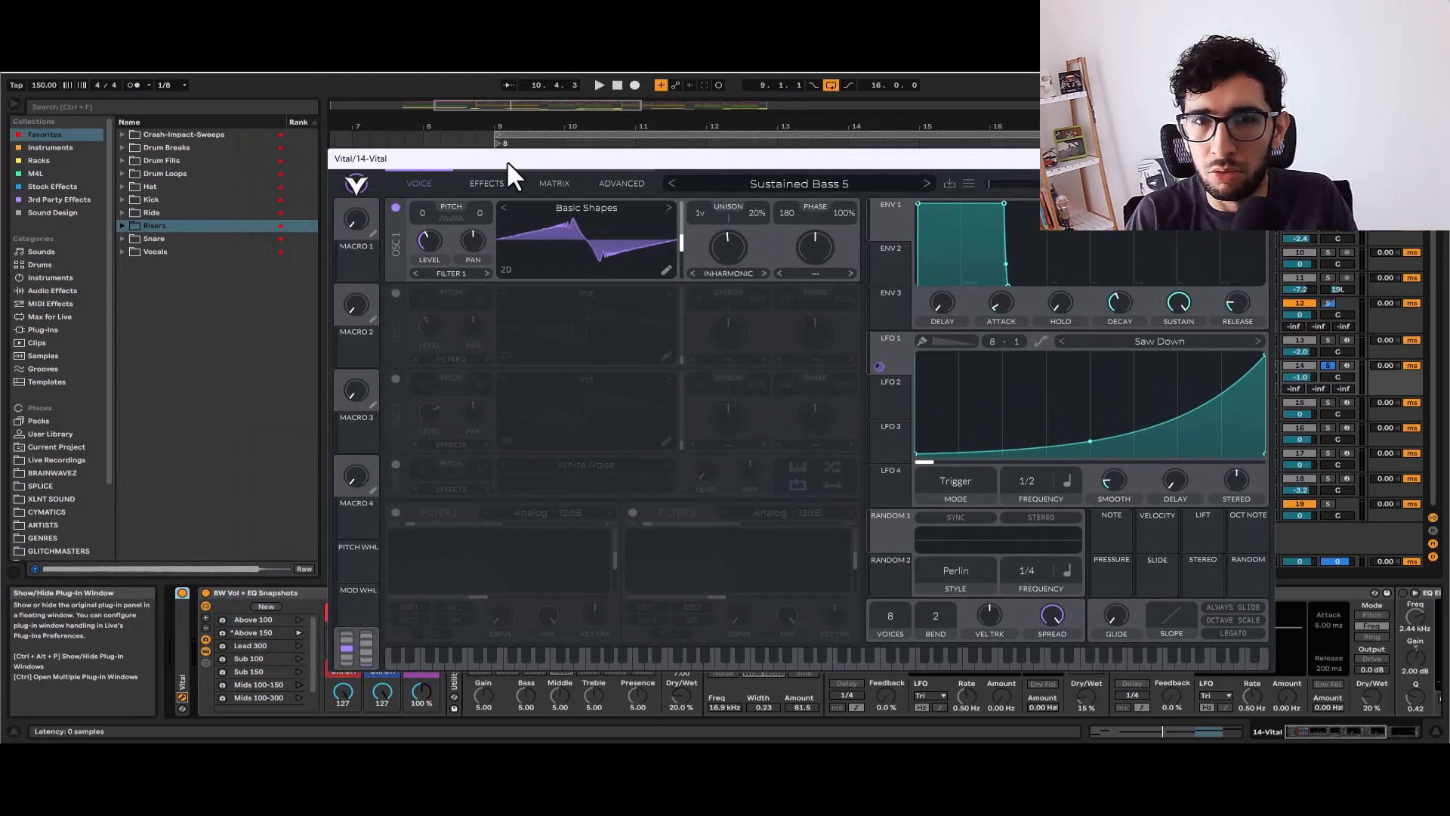
left_click(442, 177)
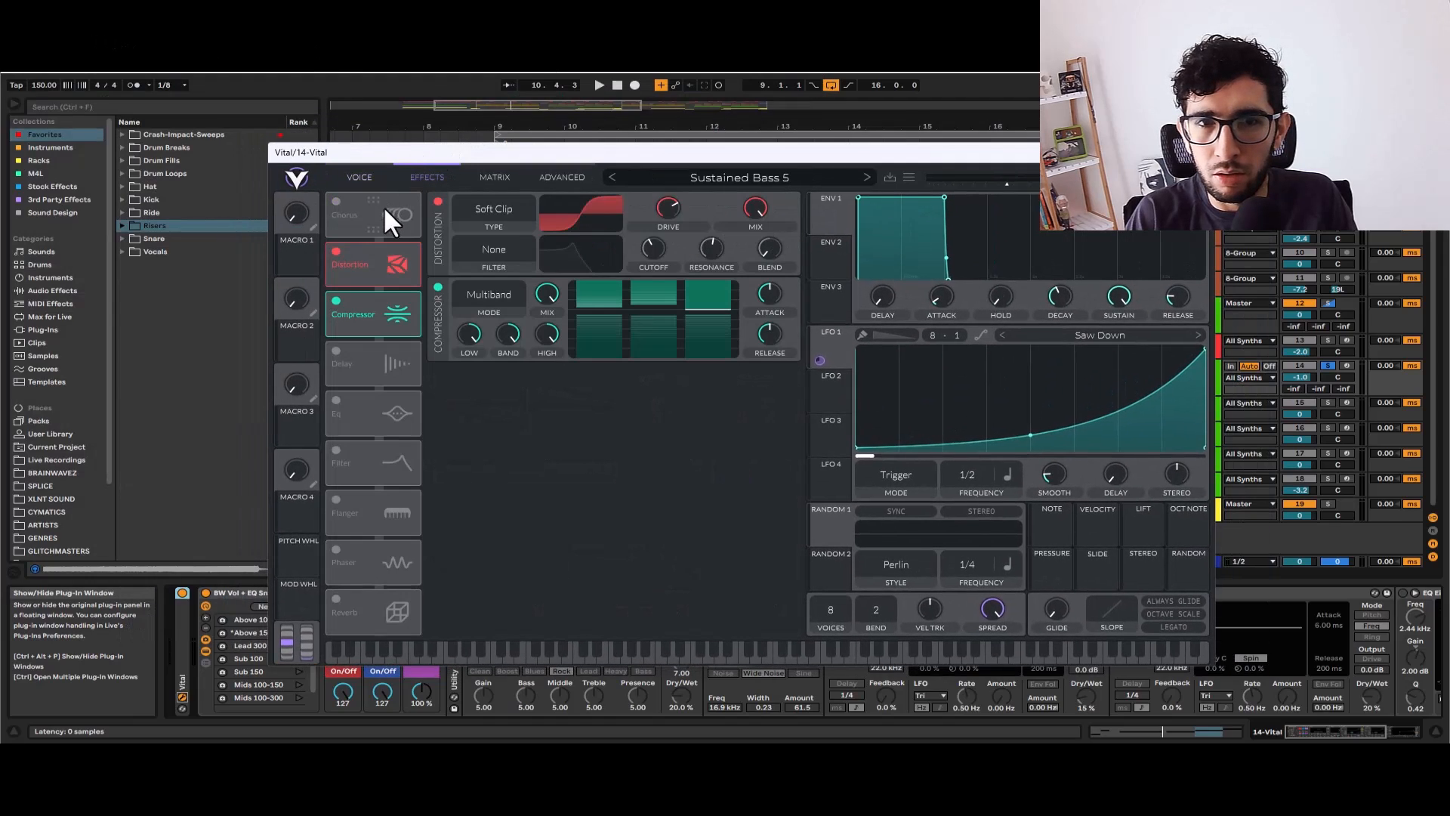
left_click(359, 176)
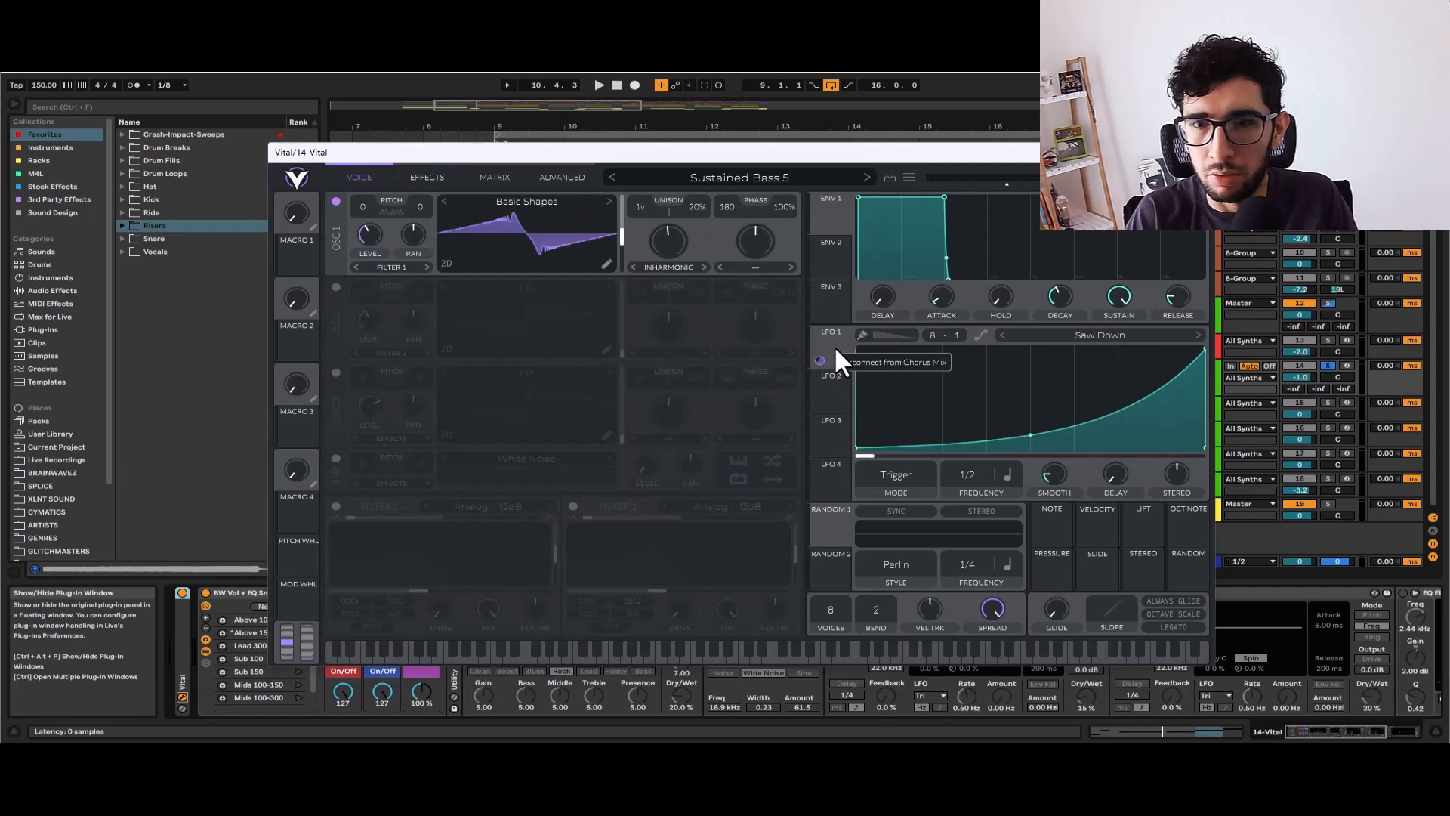
left_click(427, 177)
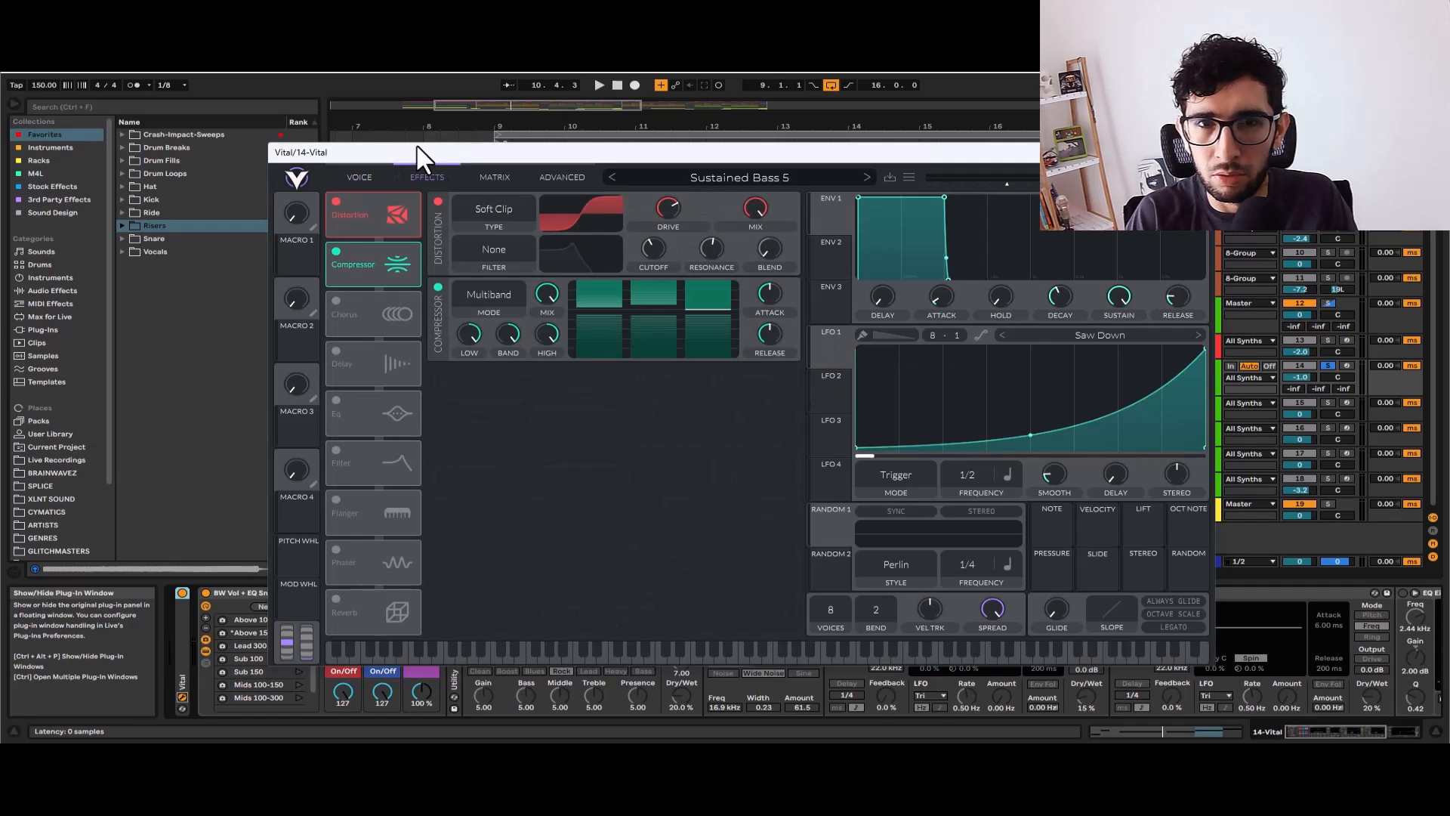
left_click(335, 251)
left_click(332, 176)
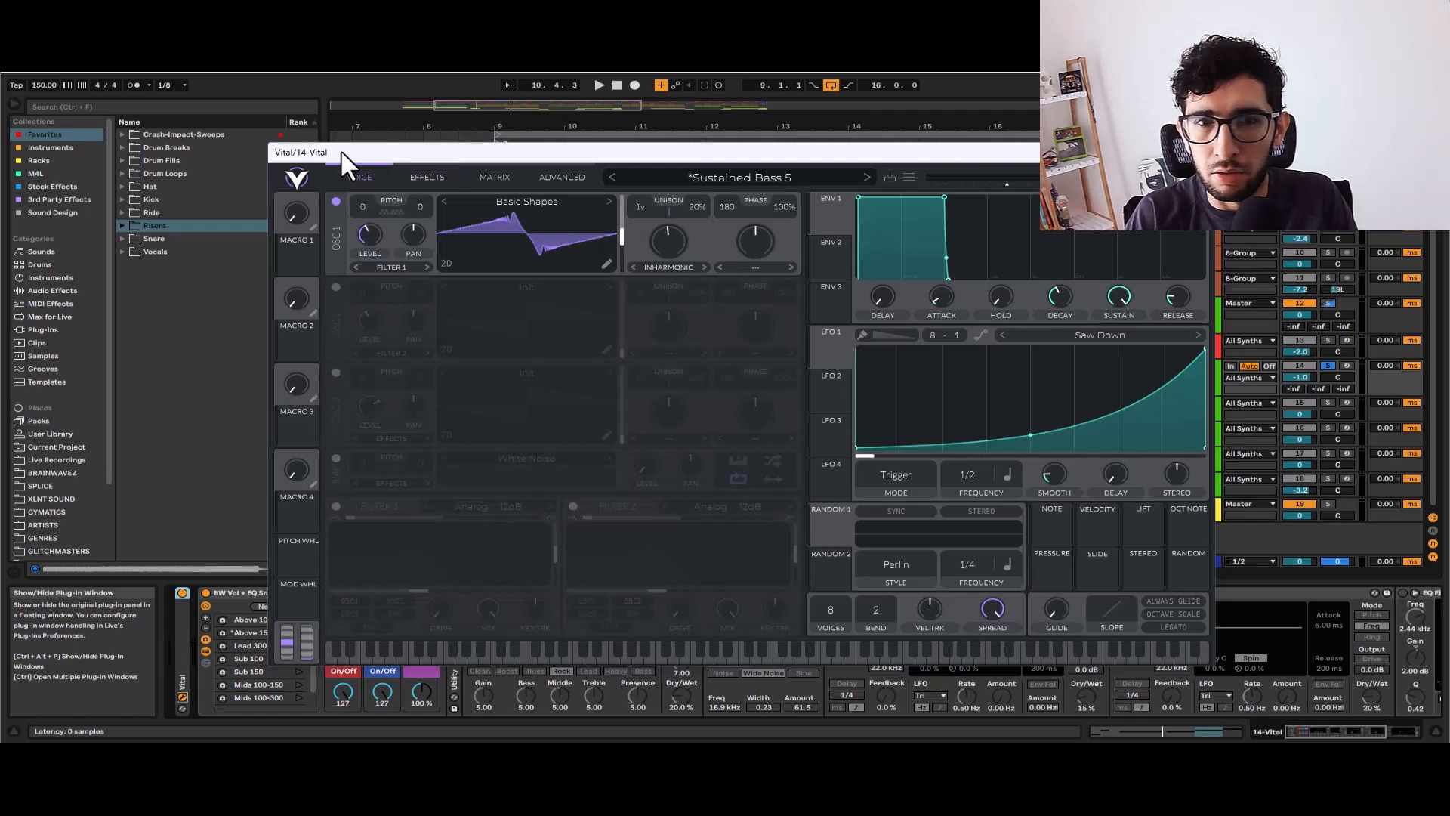
Set oscillator 1's spectral morph to None and listen to the plain Basic Shapes waveform
left_click(649, 267)
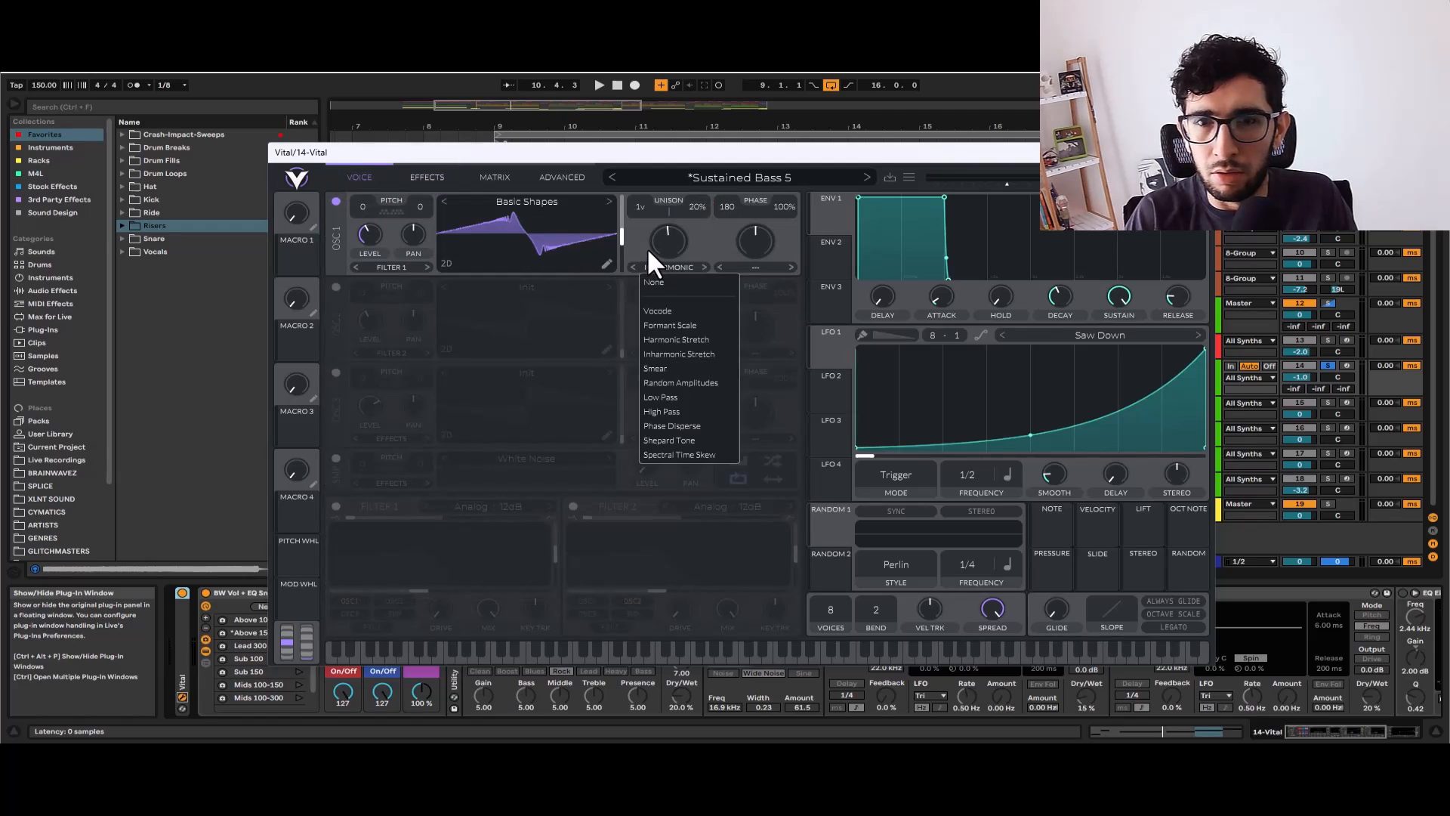
left_click(688, 272)
key("space")
left_click_drag(566, 148, 474, 120)
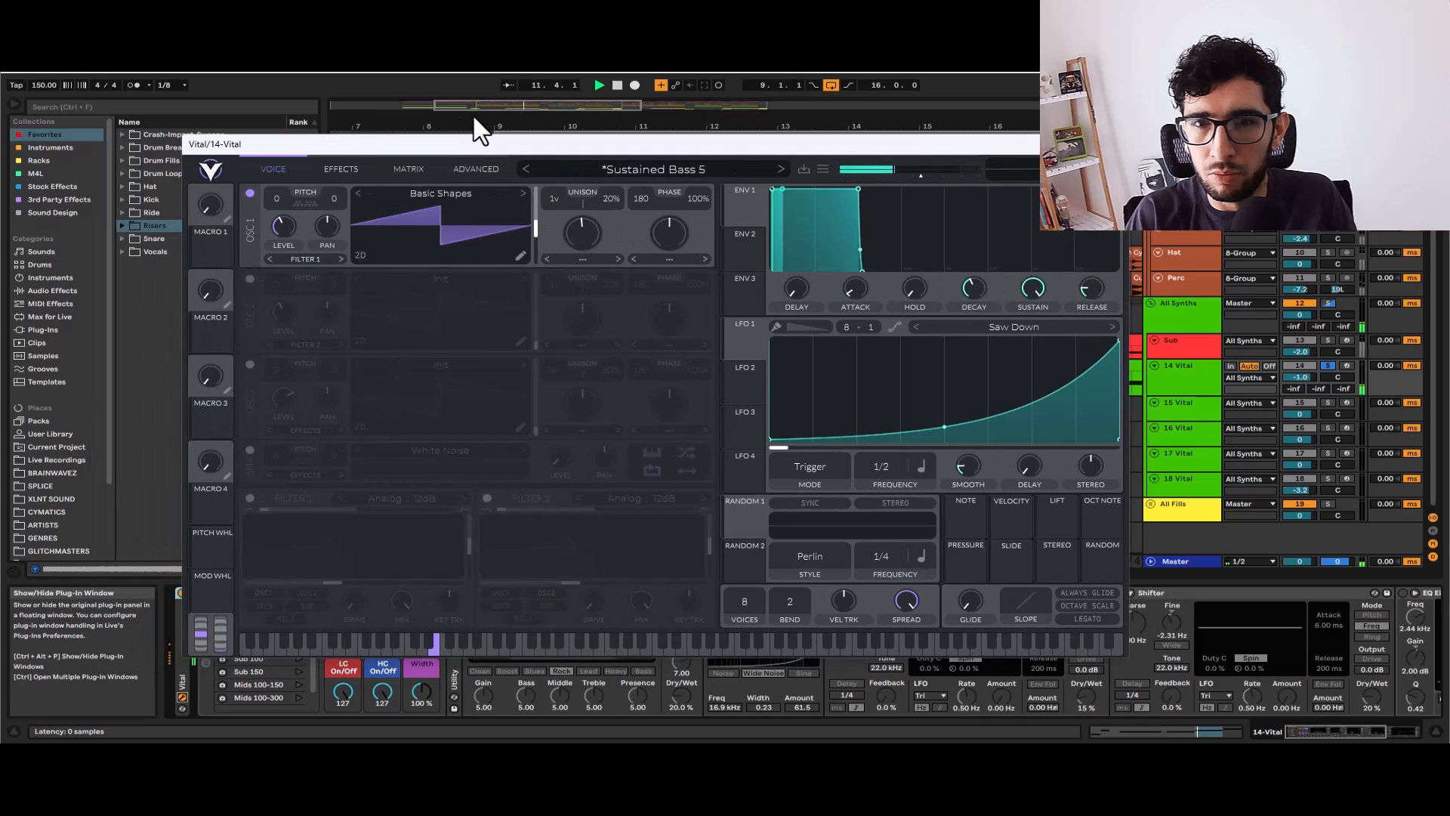
key("space")
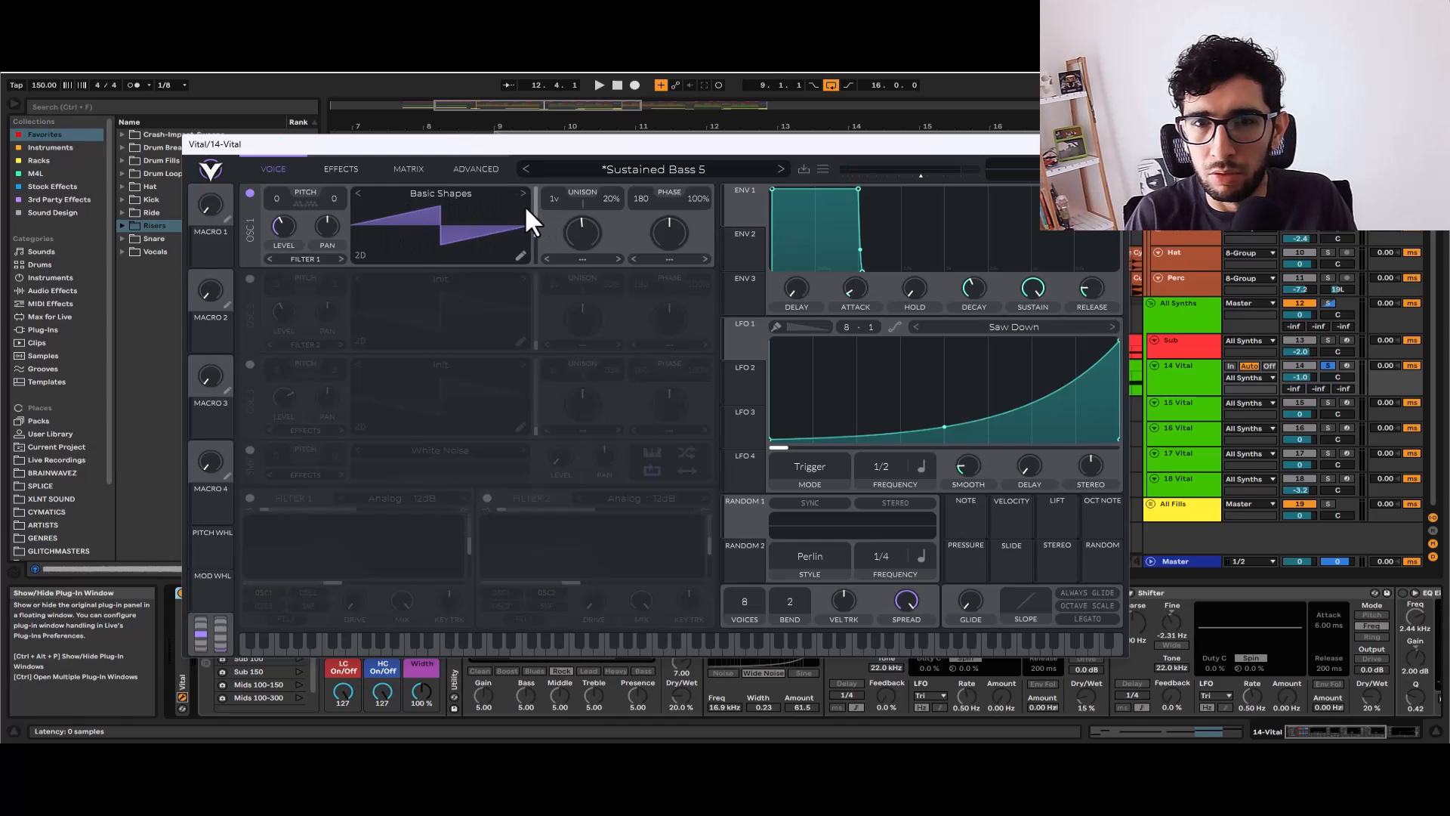
Set oscillator 1's spectral morph to Inharmonic Stretch and play the bass
left_click(589, 243)
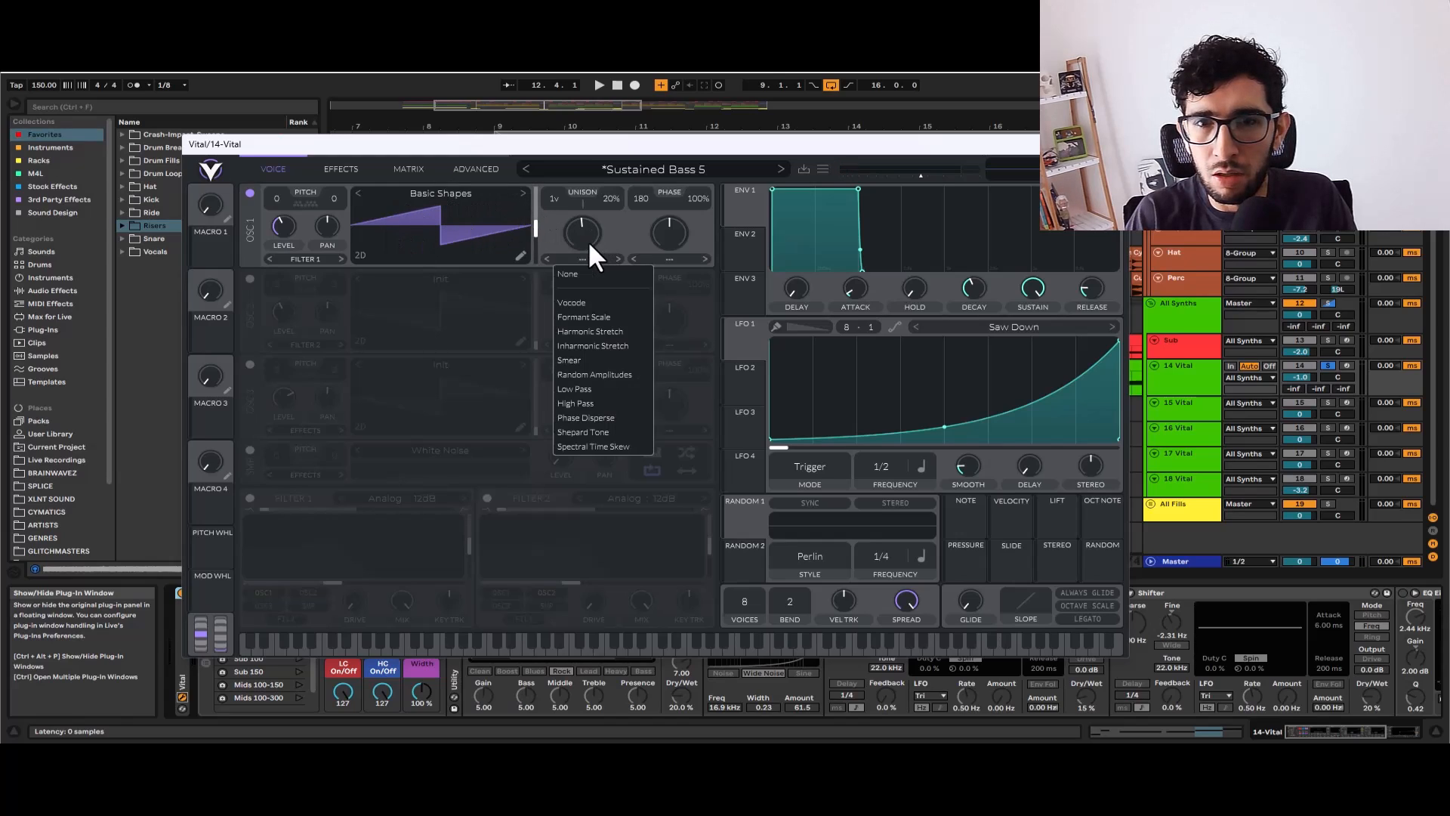
left_click(604, 346)
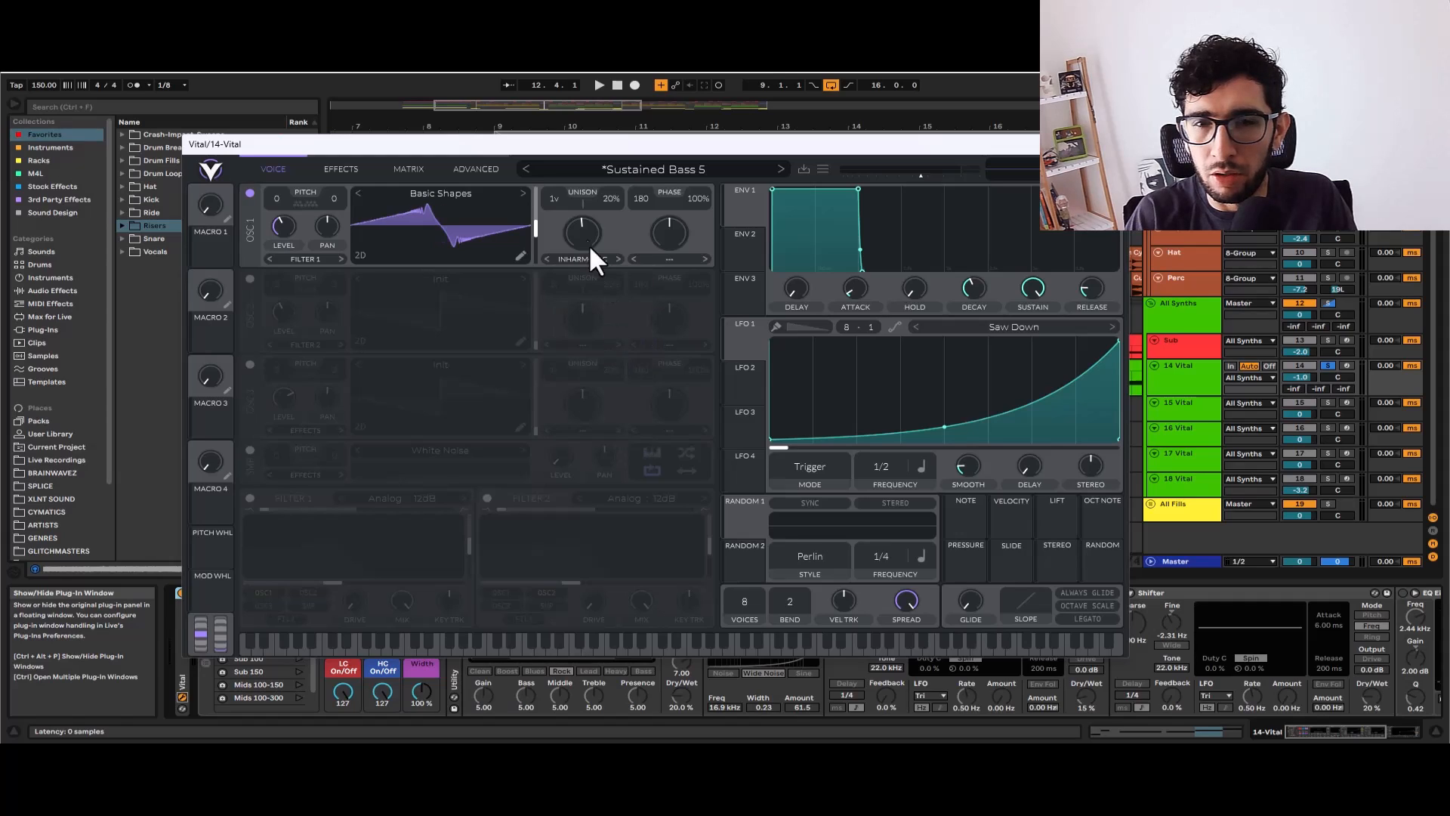
key("space")
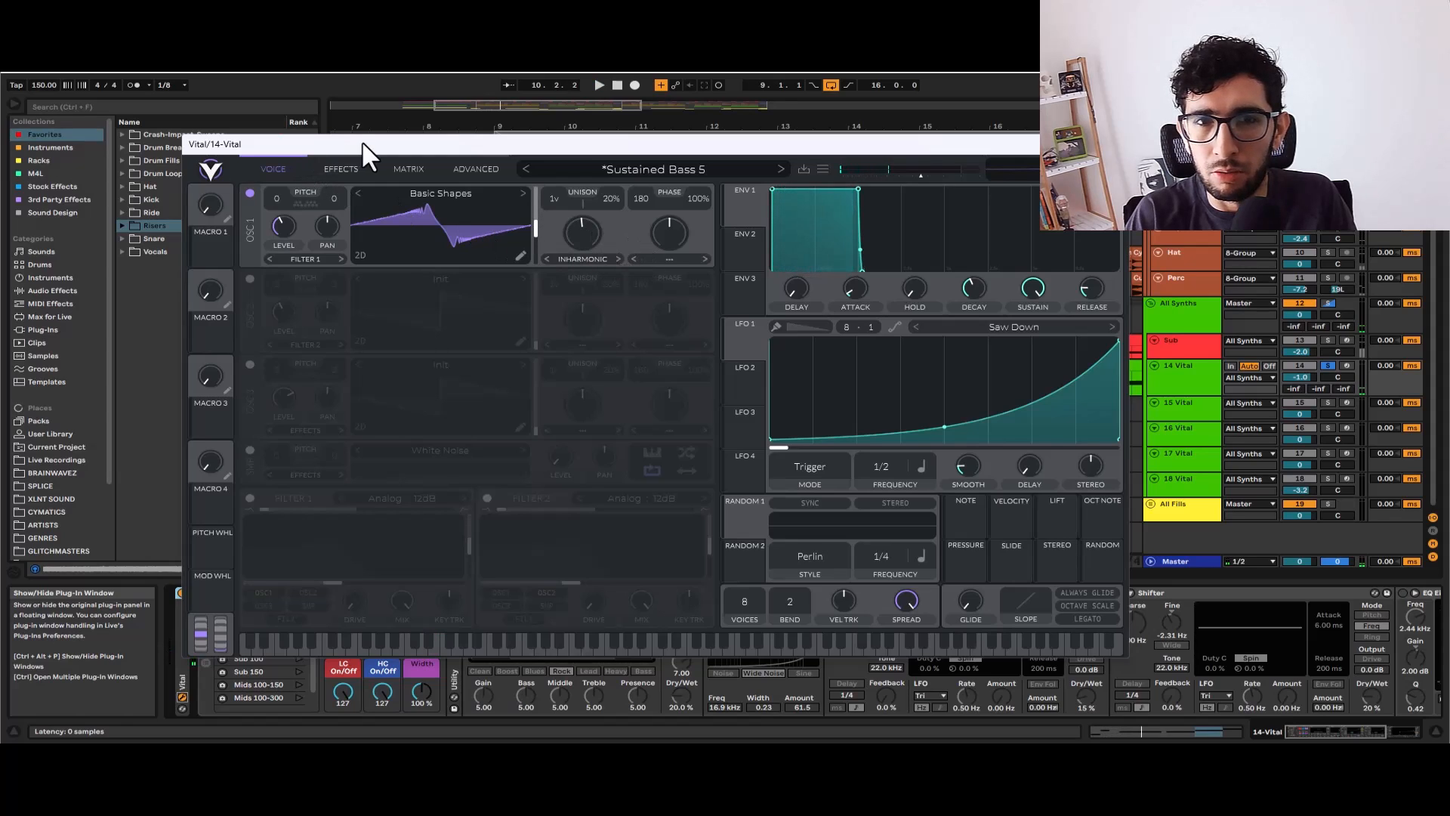
Turn on Vital's Distortion effect for the bass patch
left_click(344, 149)
left_click(257, 197)
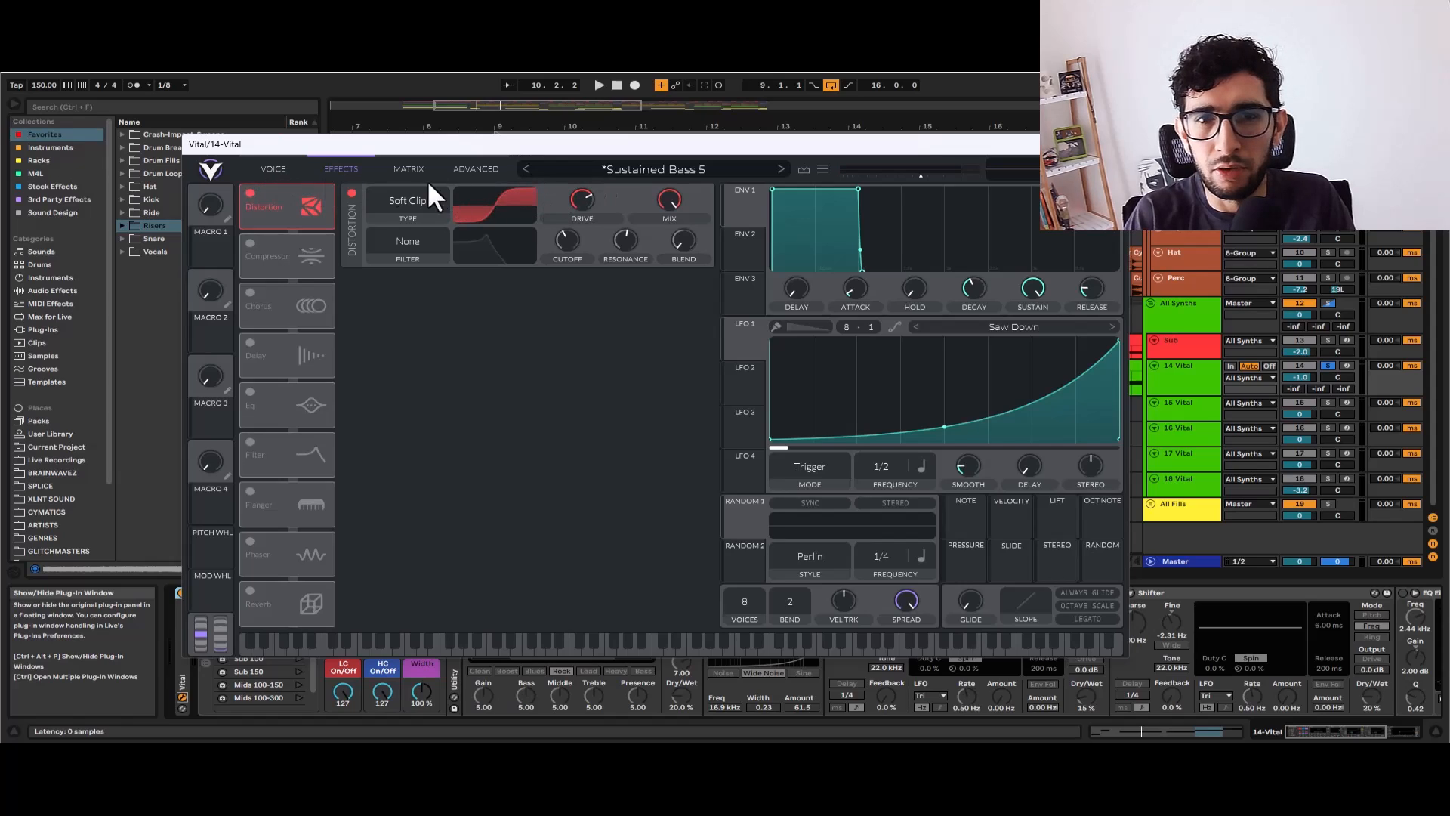
Play the bass with the Soft Clip distortion active and check its Drive amount
key("space")
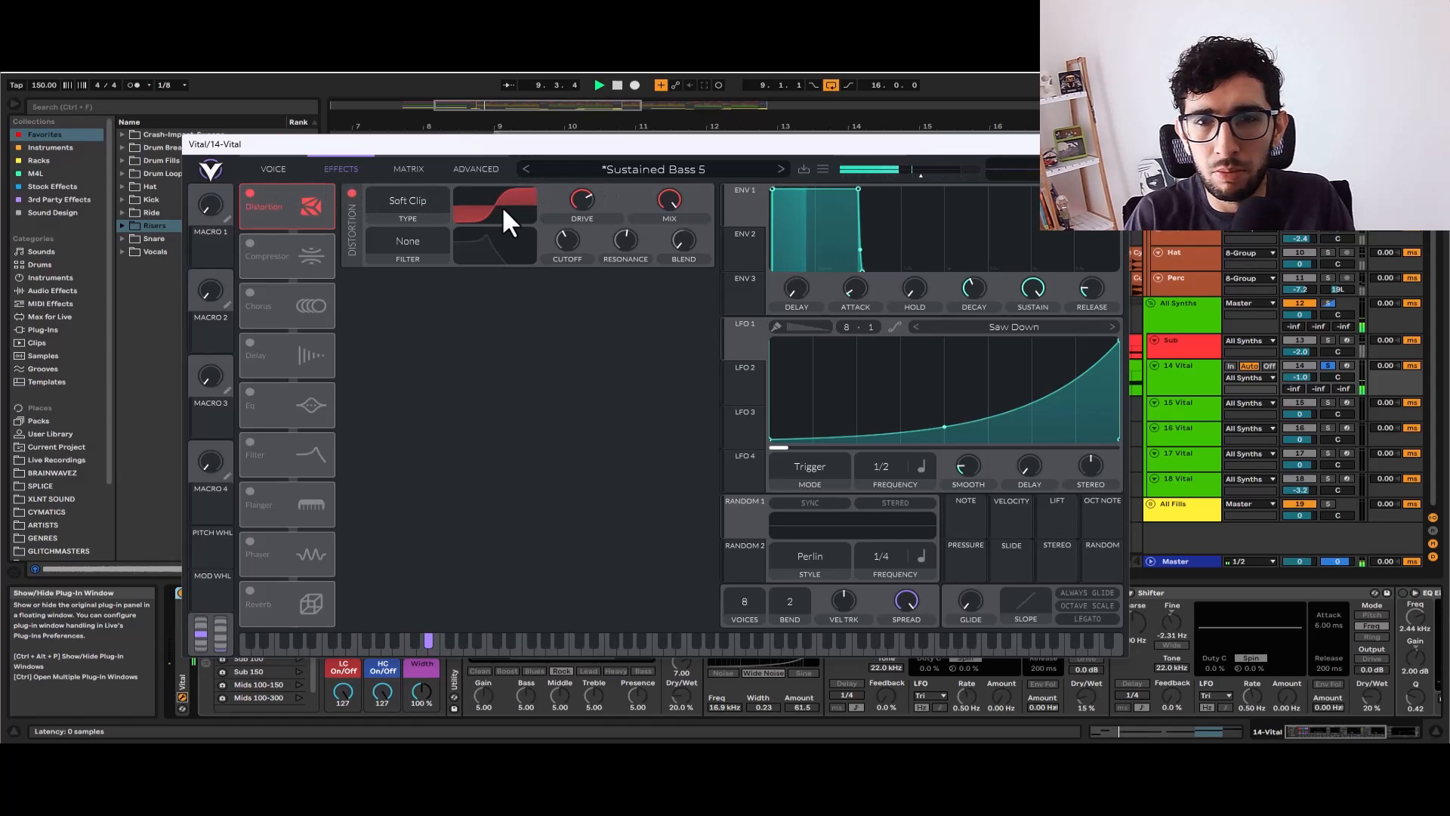
key("space")
mouse_move(578, 190)
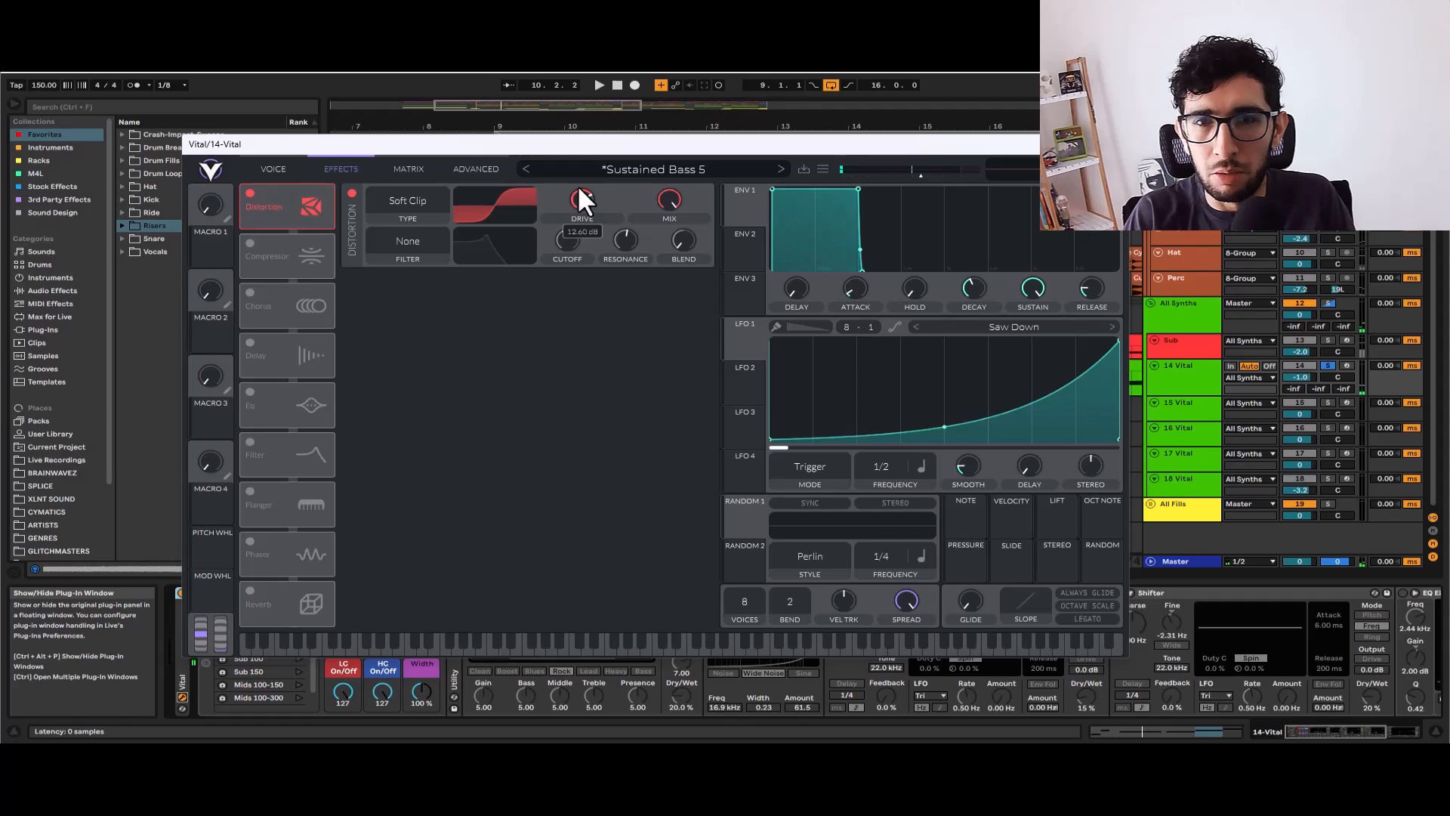
Turn on Vital's multiband Compressor effect and play the bass while reviewing the oscillator and effects settings
left_click(251, 239)
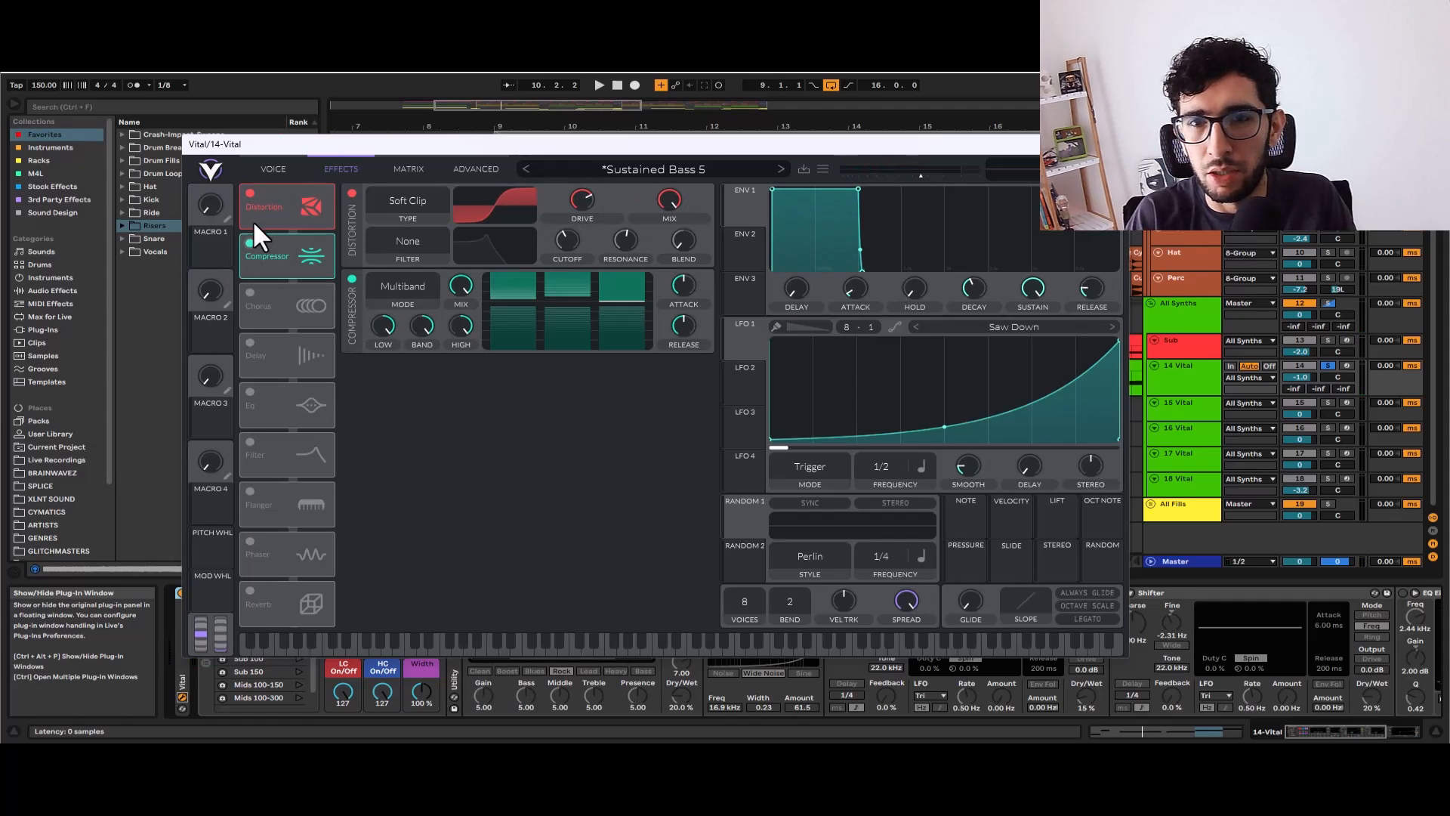
key("space")
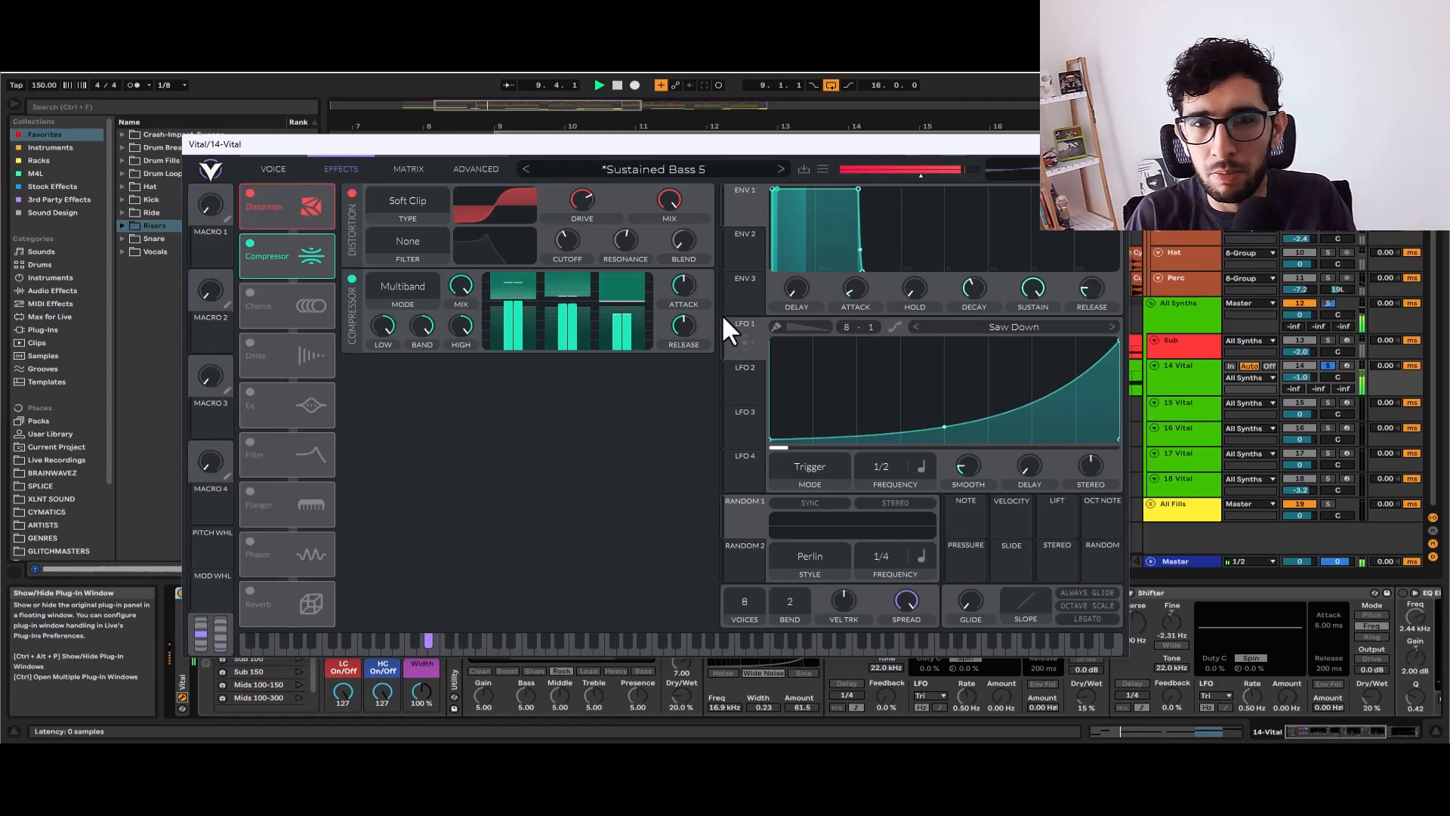
left_click(272, 168)
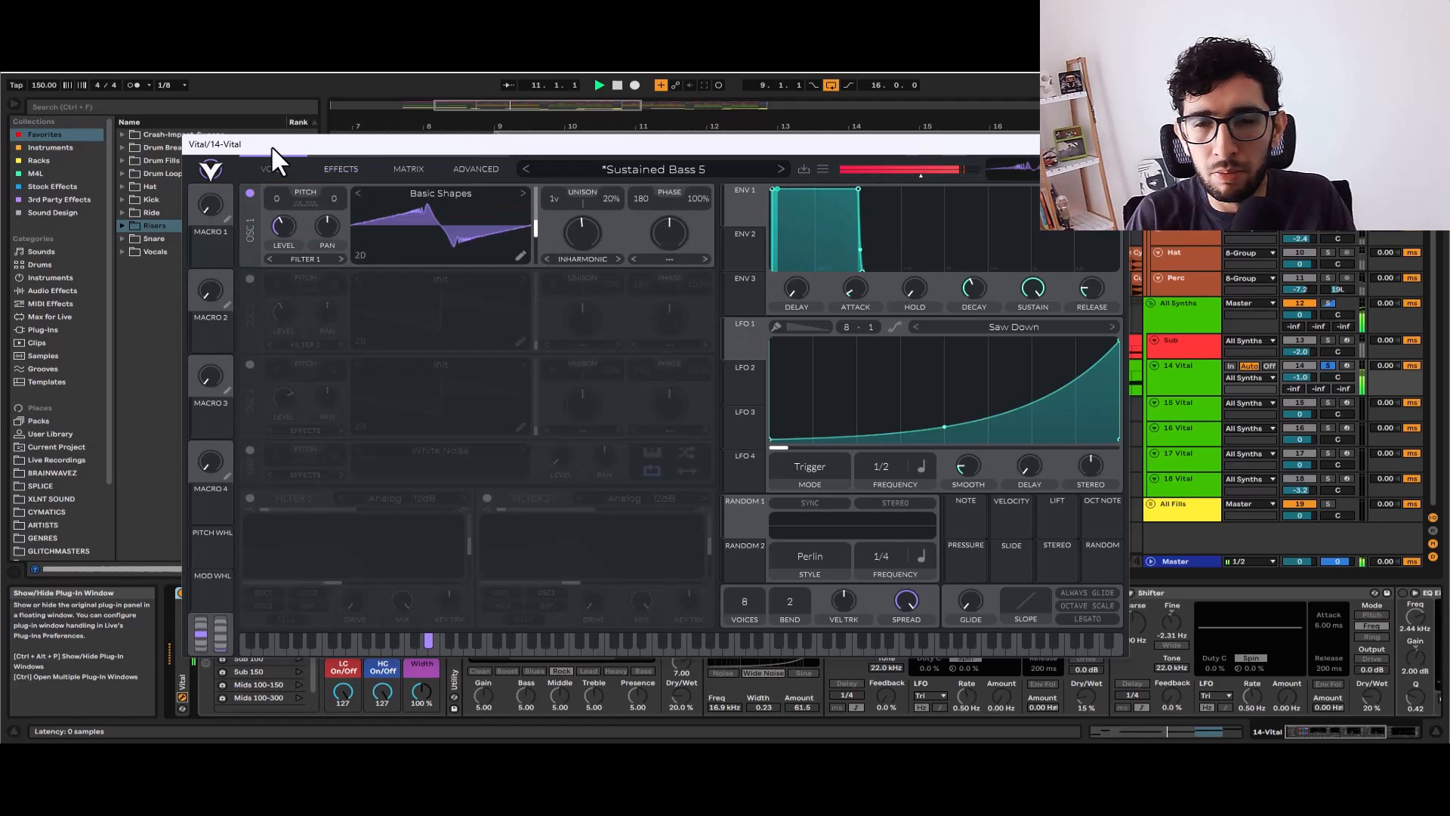
left_click(333, 149)
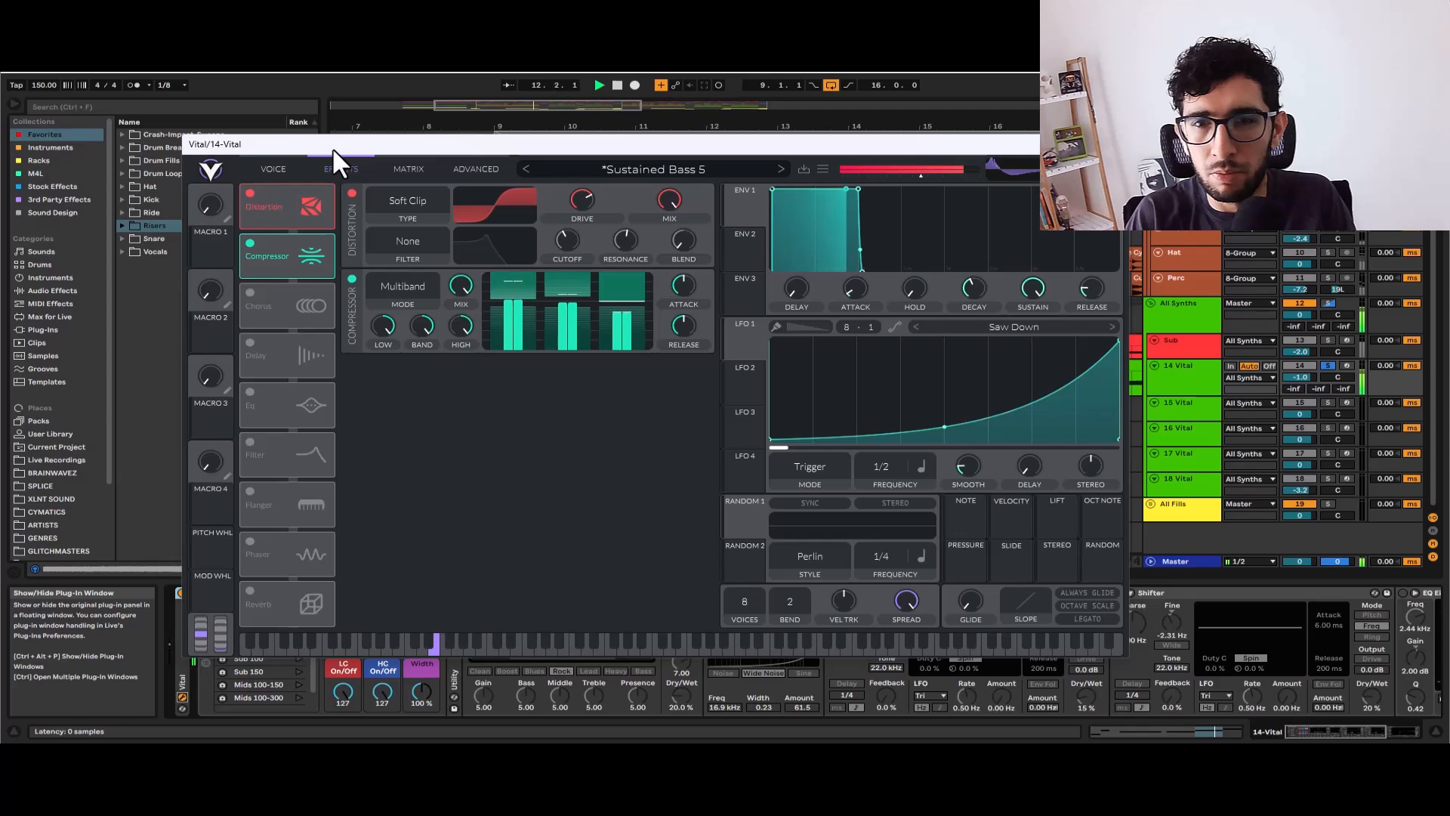
key("space")
Close the Vital plug-in window and turn on the Amp device, listening to its effect on the bass
left_click(278, 152)
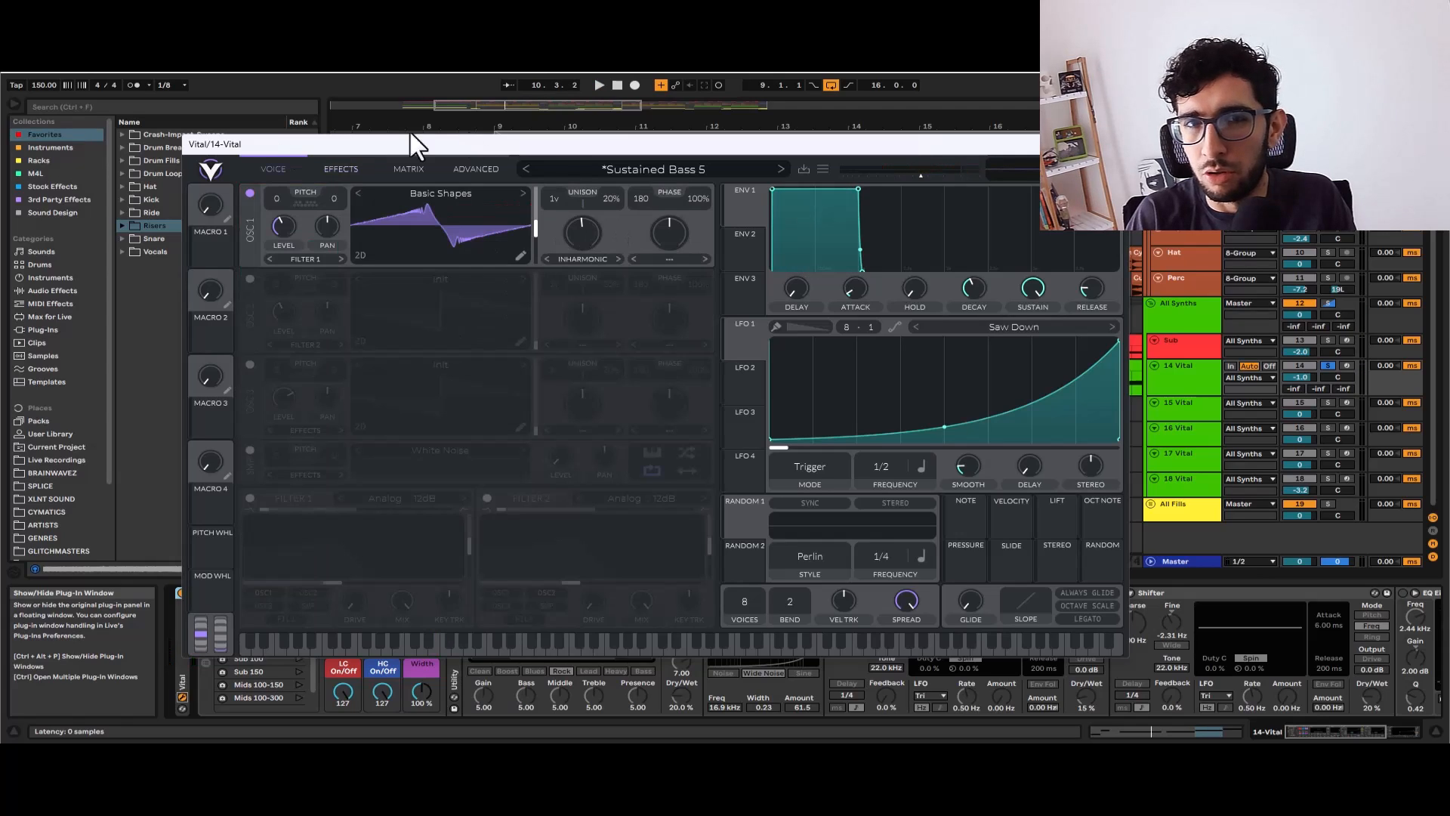
left_click(1115, 143)
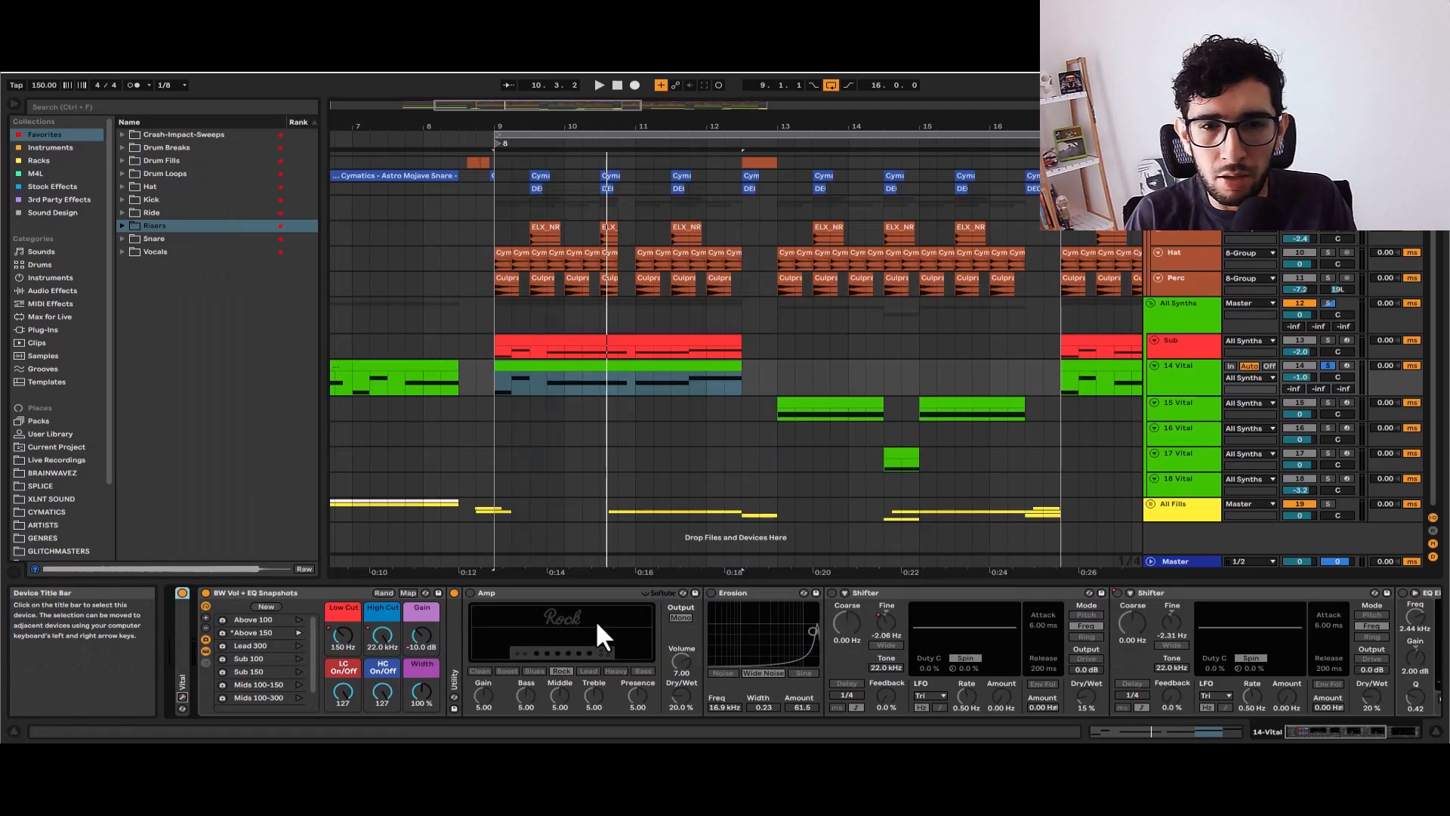
left_click(470, 595)
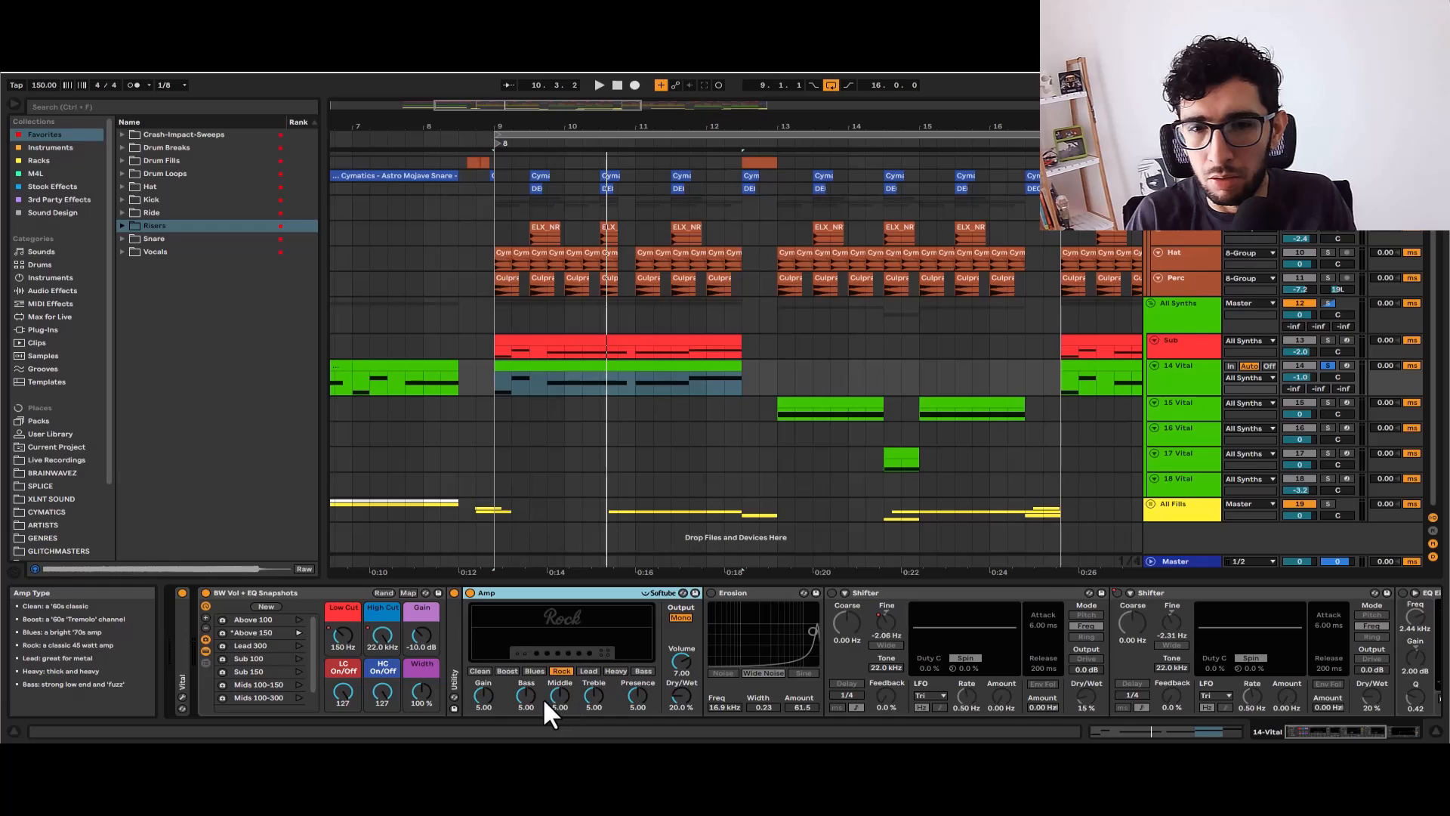
key("space")
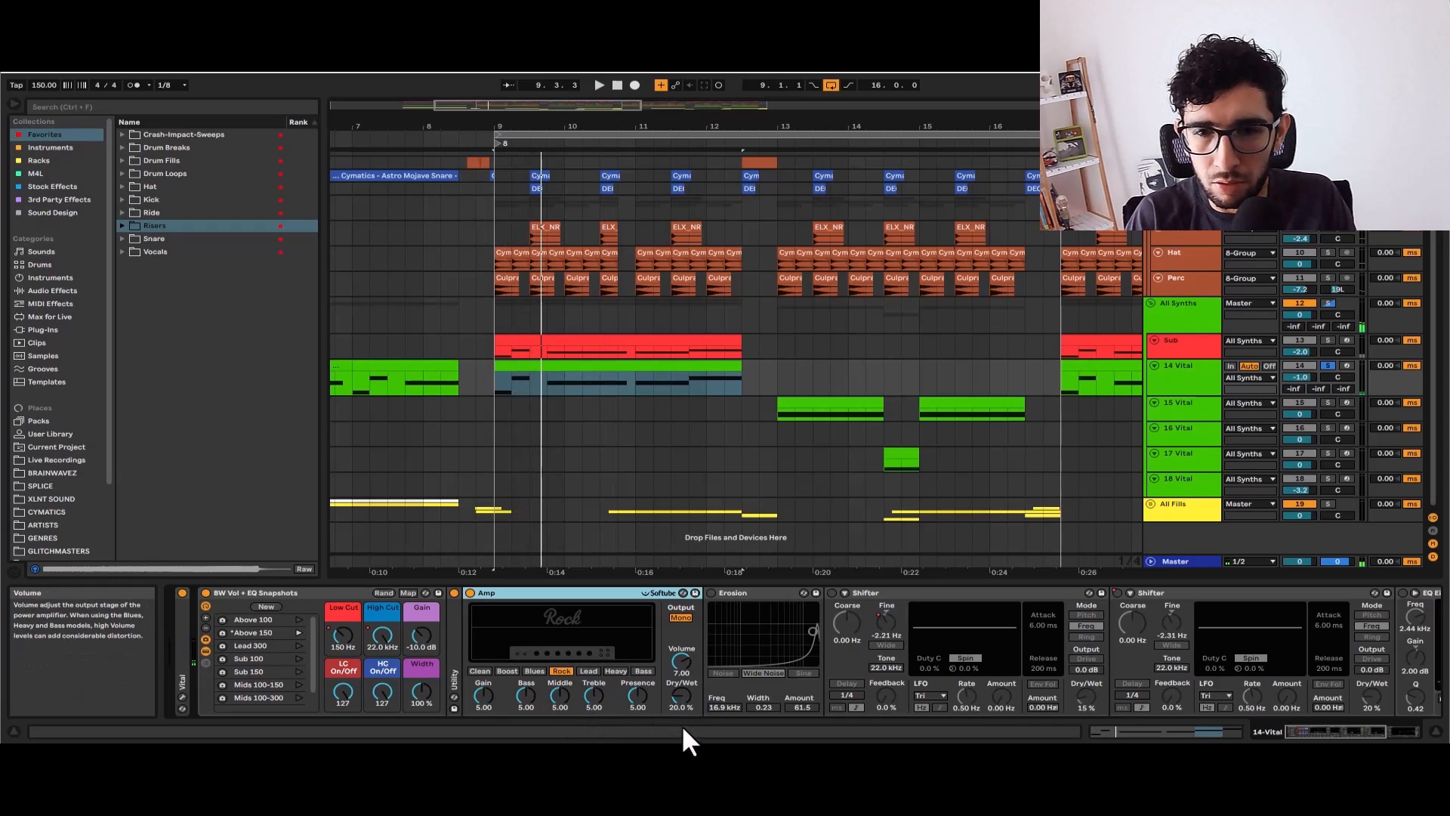
key("space")
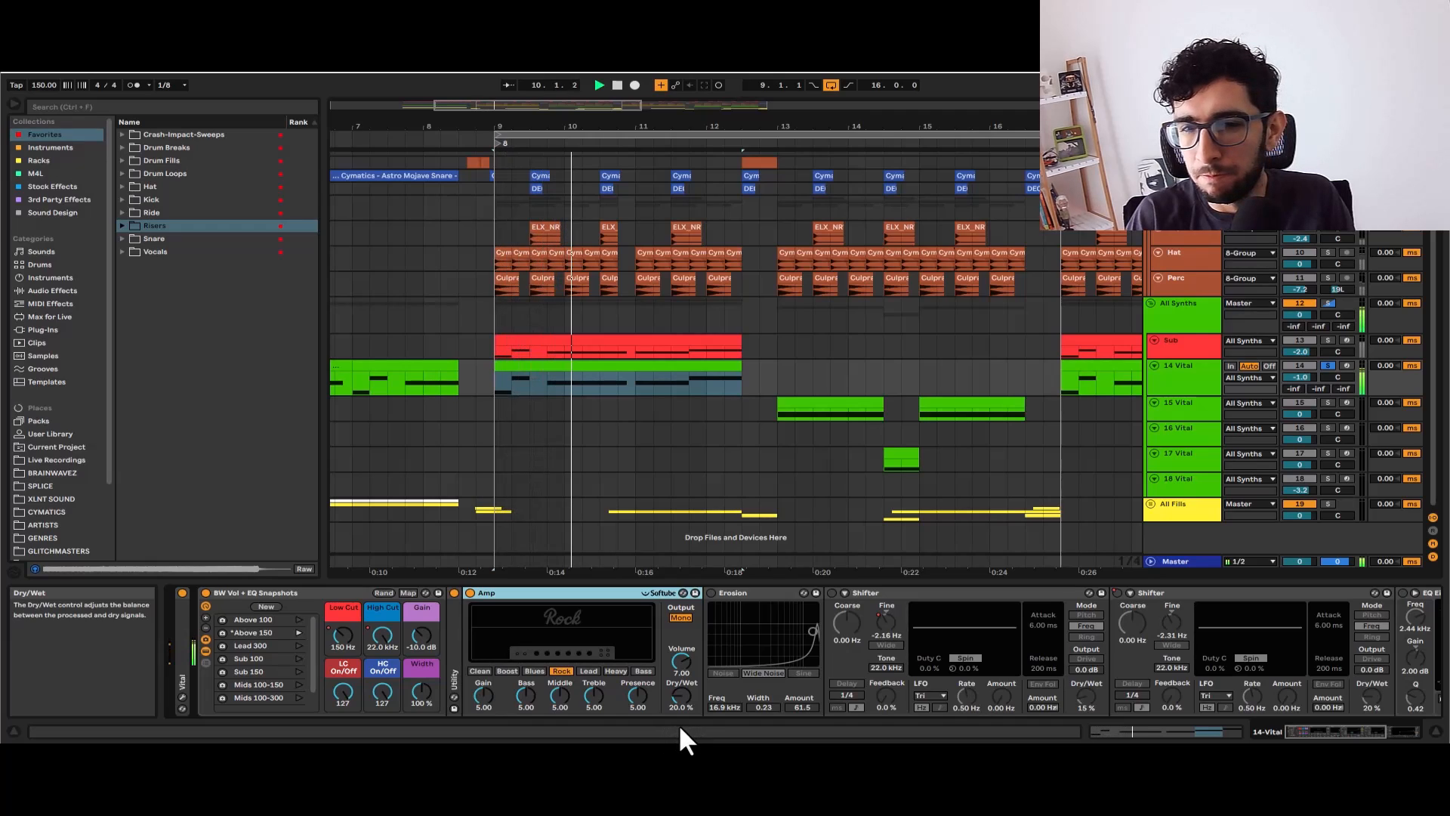
Turn on the Erosion device in the 14 Vital chain and play the bass through it
left_click(710, 593)
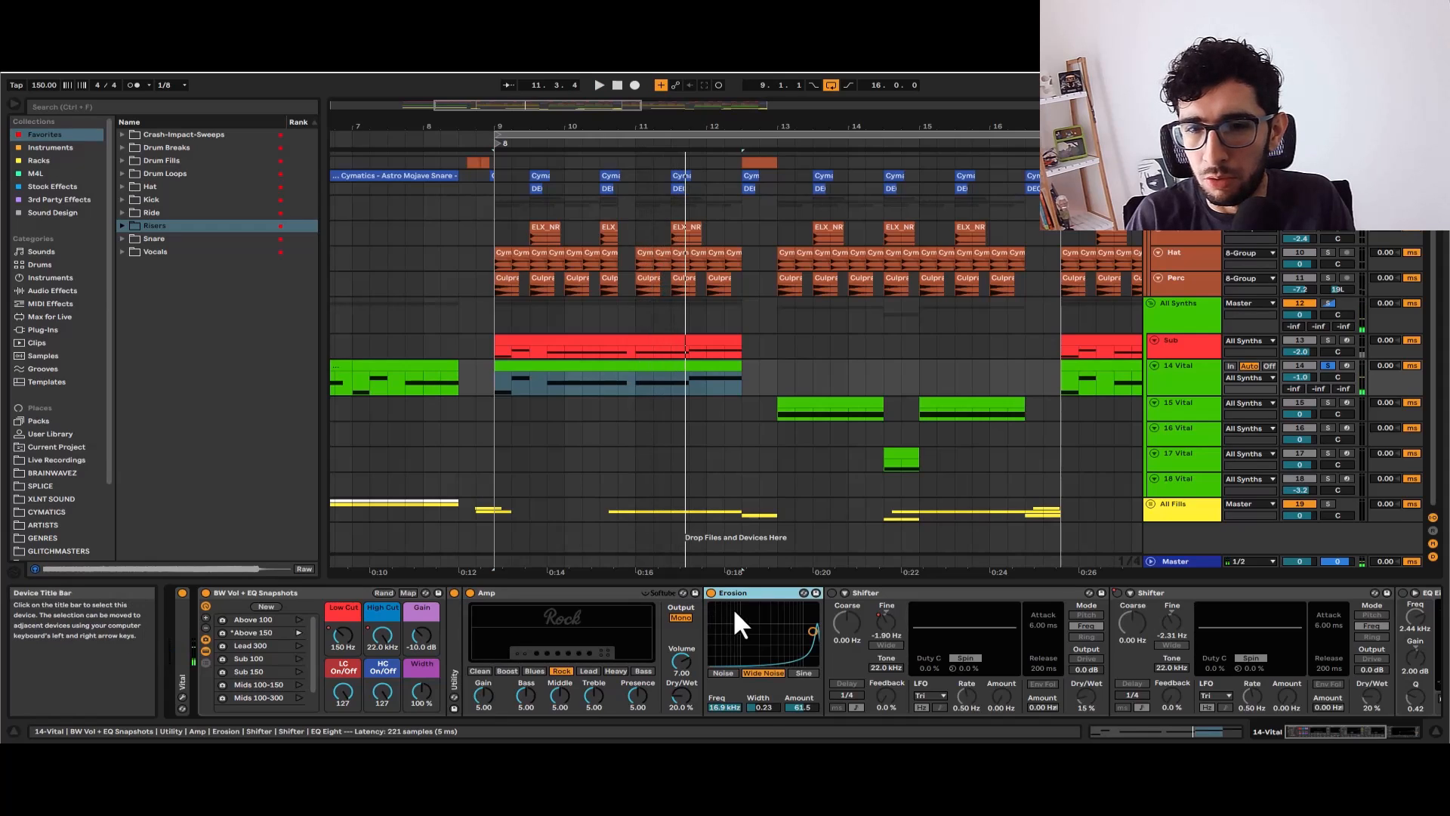
key("space")
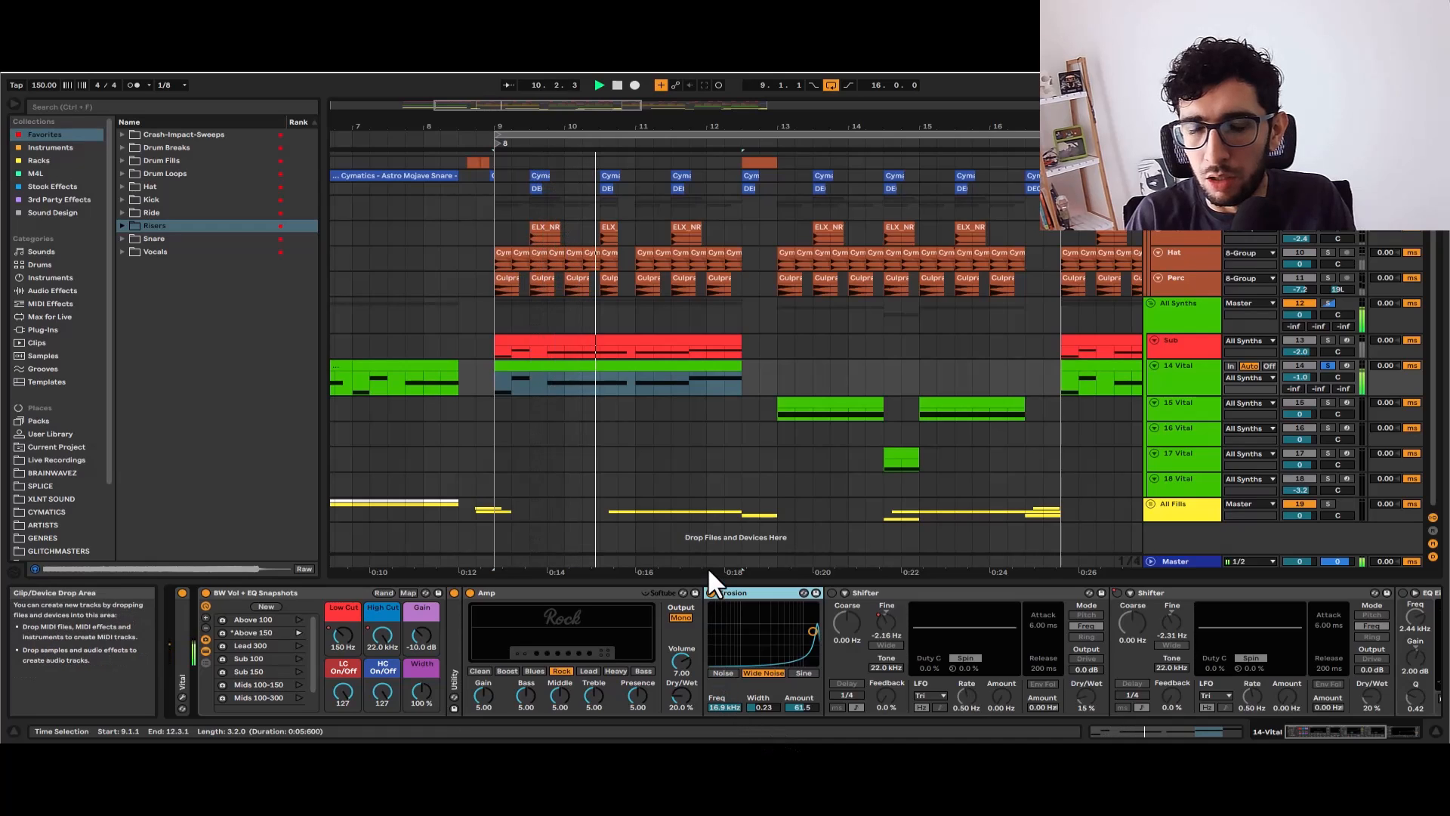
key("space")
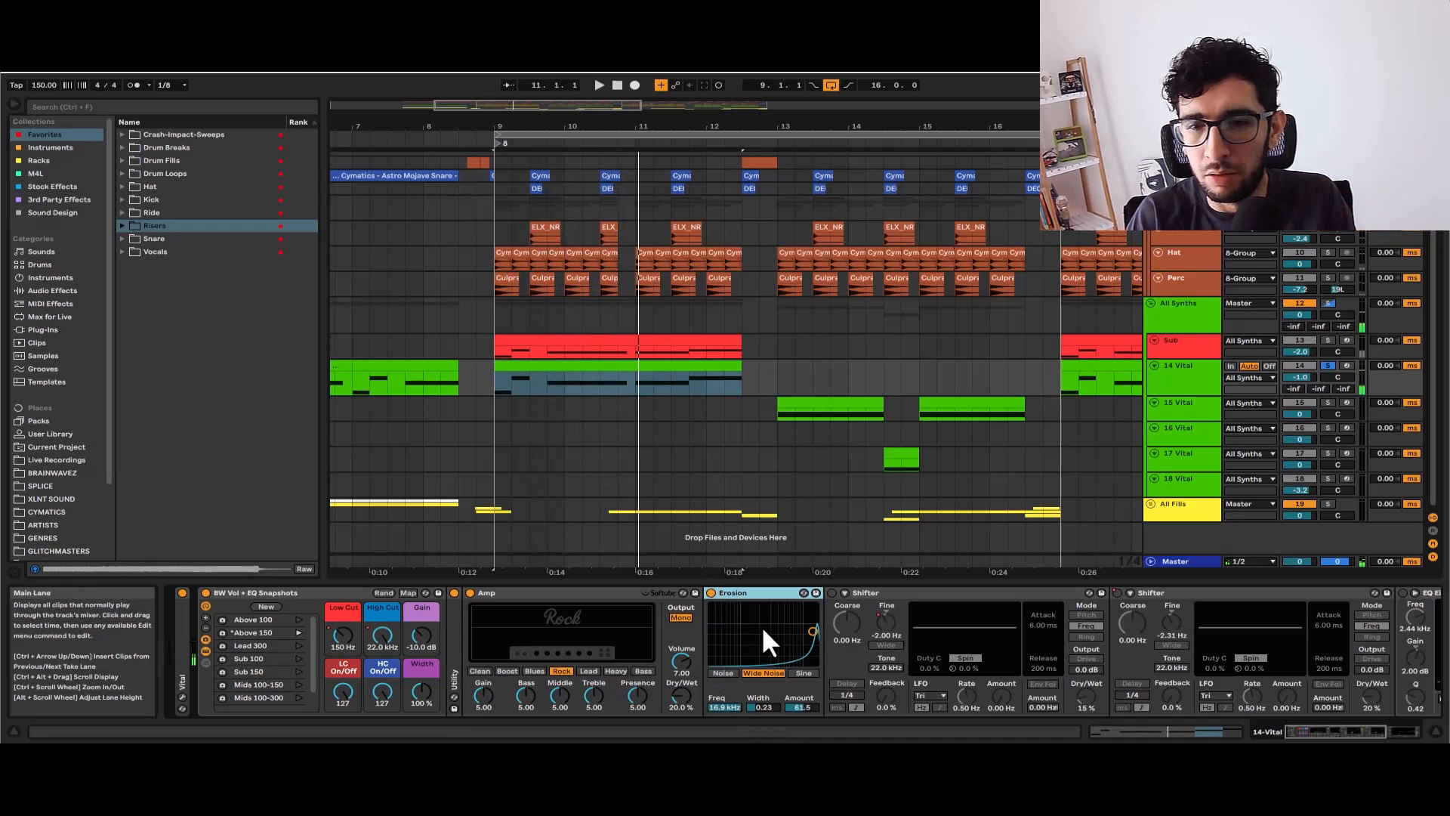
key("space")
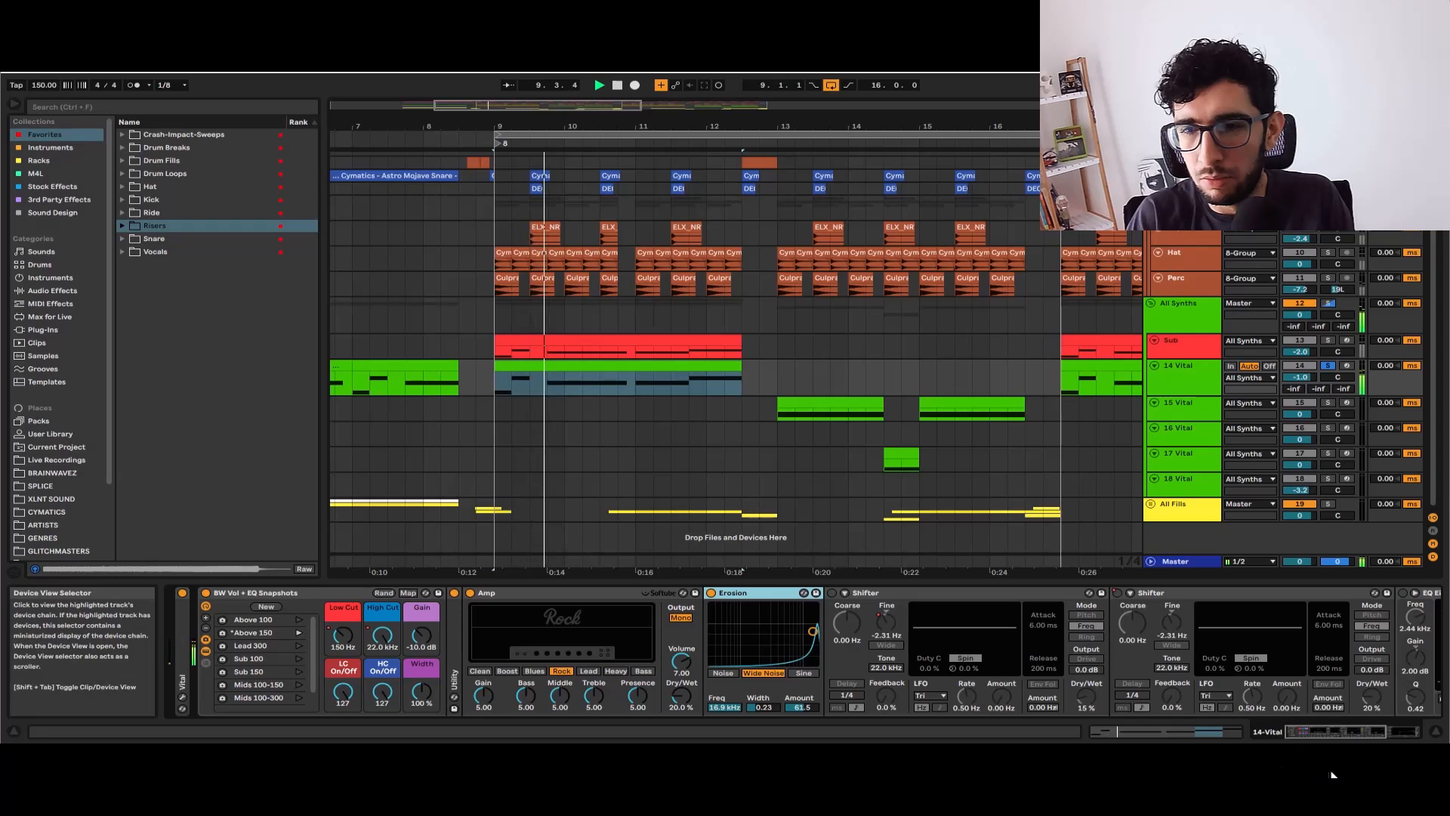
key("space")
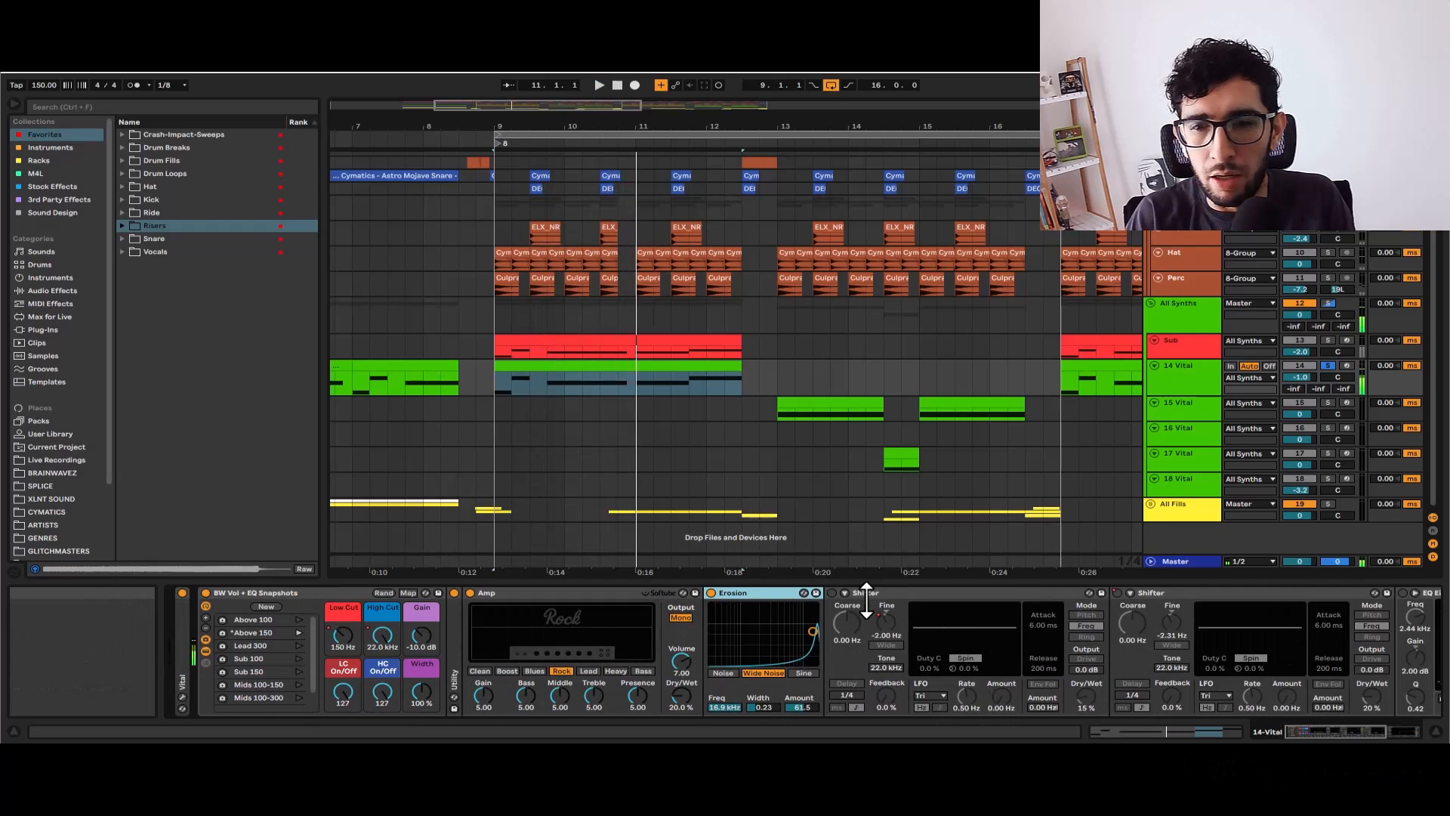
Select the 14 Vital clip at bar 9 and turn on the first Shifter device in its chain
left_click(619, 361)
scroll(617, 356, "up", 3)
scroll(617, 356, "down", 3)
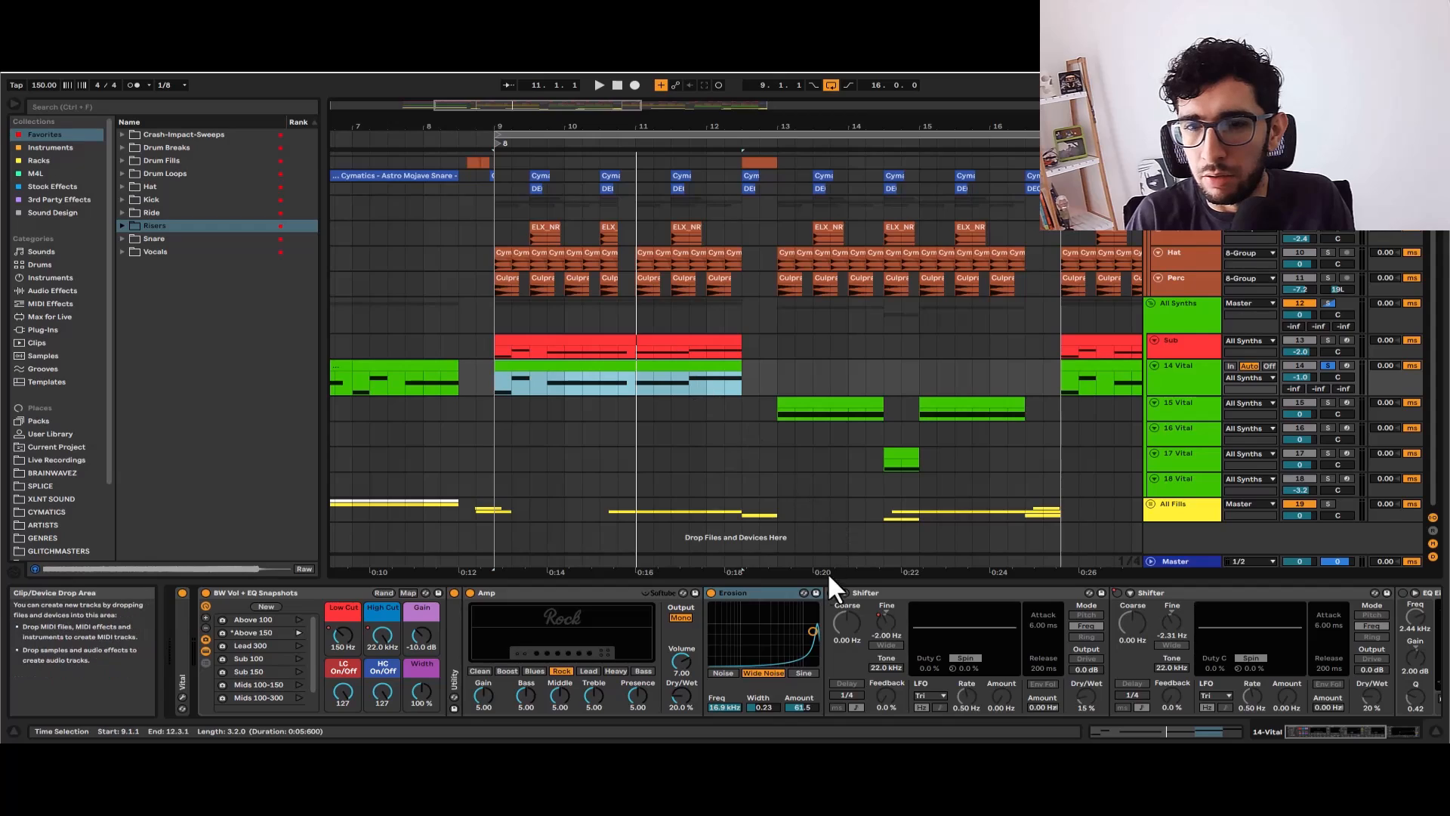
left_click(910, 610)
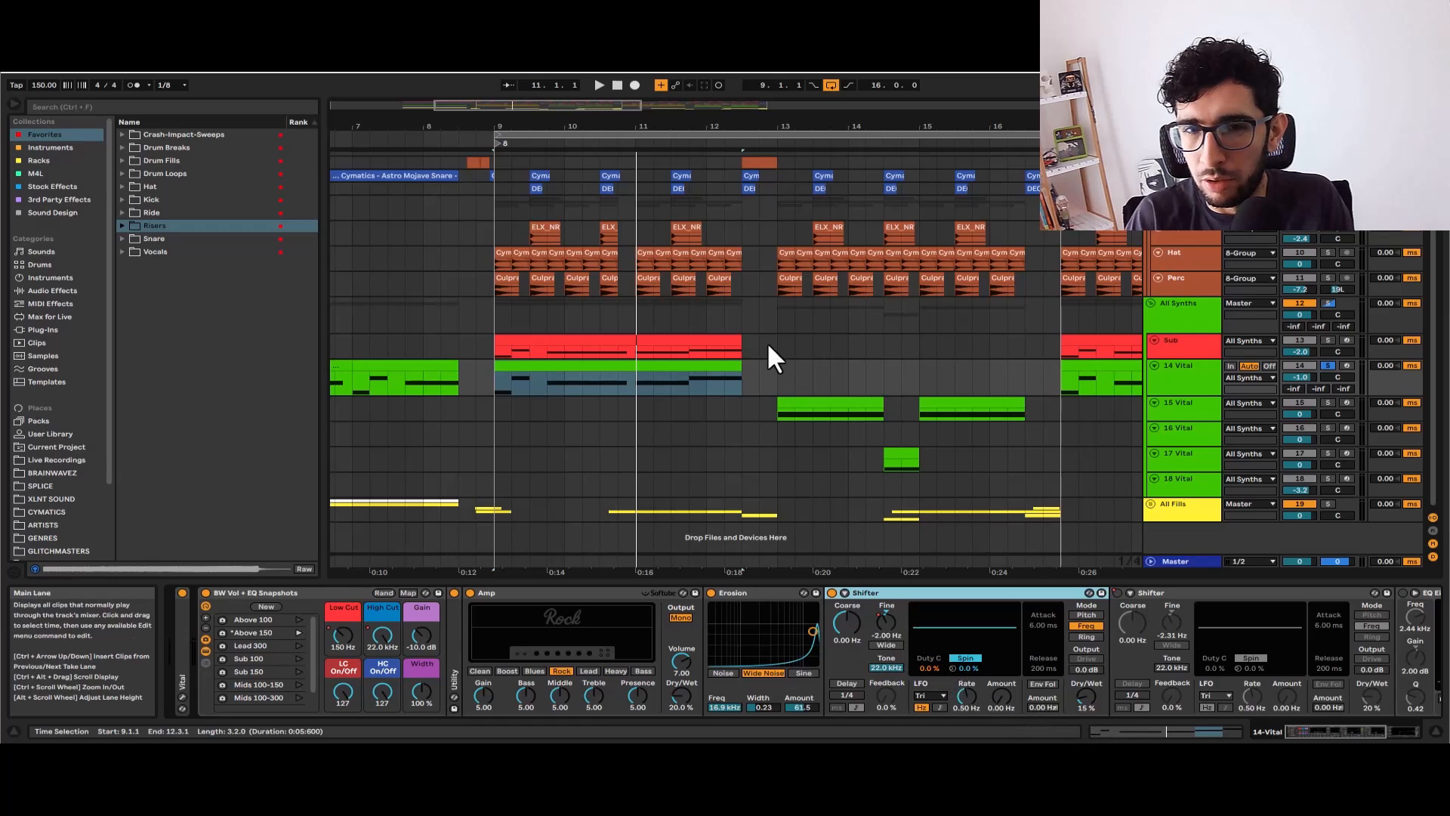
Play the 14 Vital clip at bar 9 and compare the bass with the first Shifter bypassed and active
left_click(668, 361)
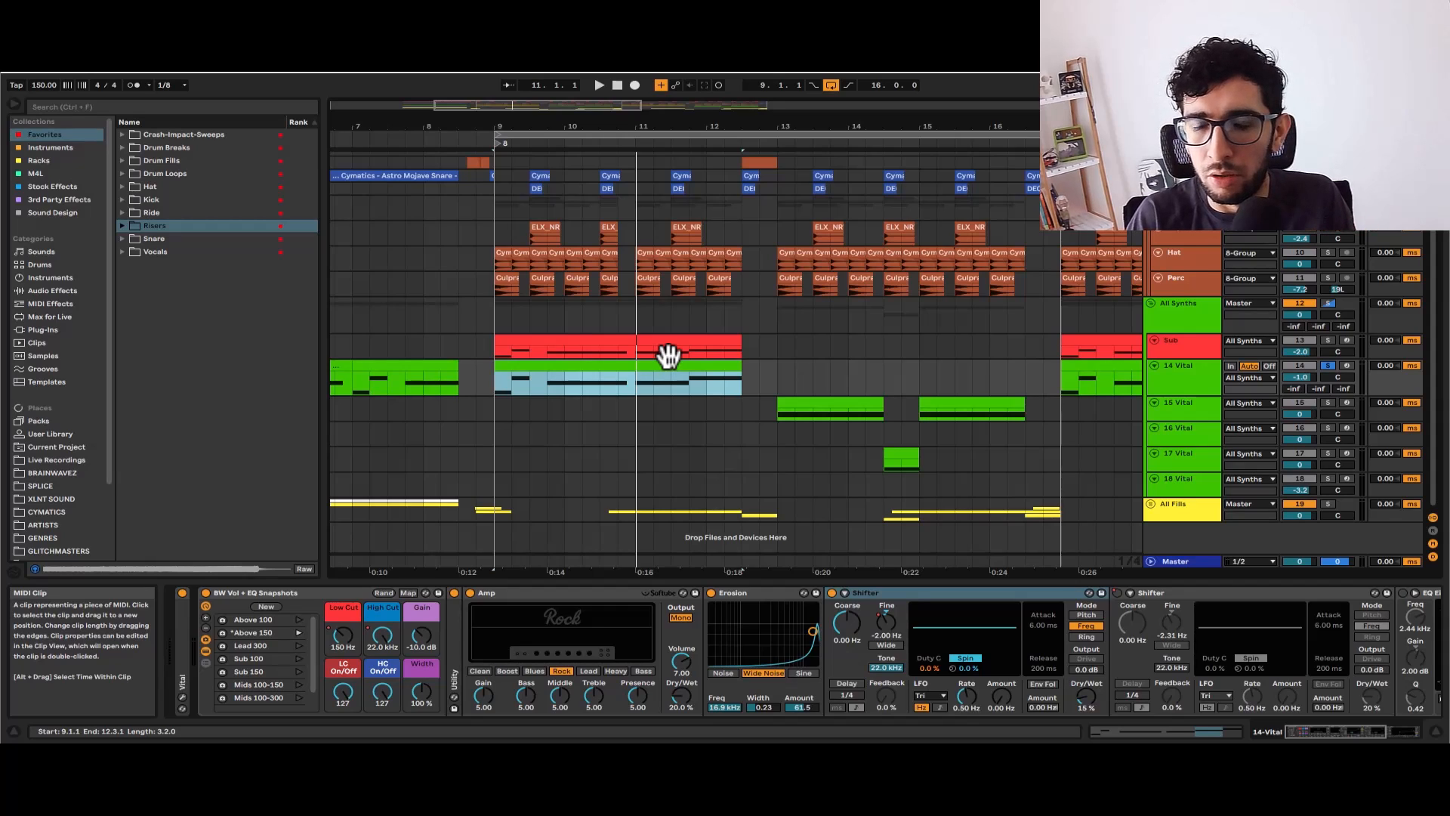
scroll(668, 358, "up", 2)
scroll(668, 358, "down", 2)
key("space")
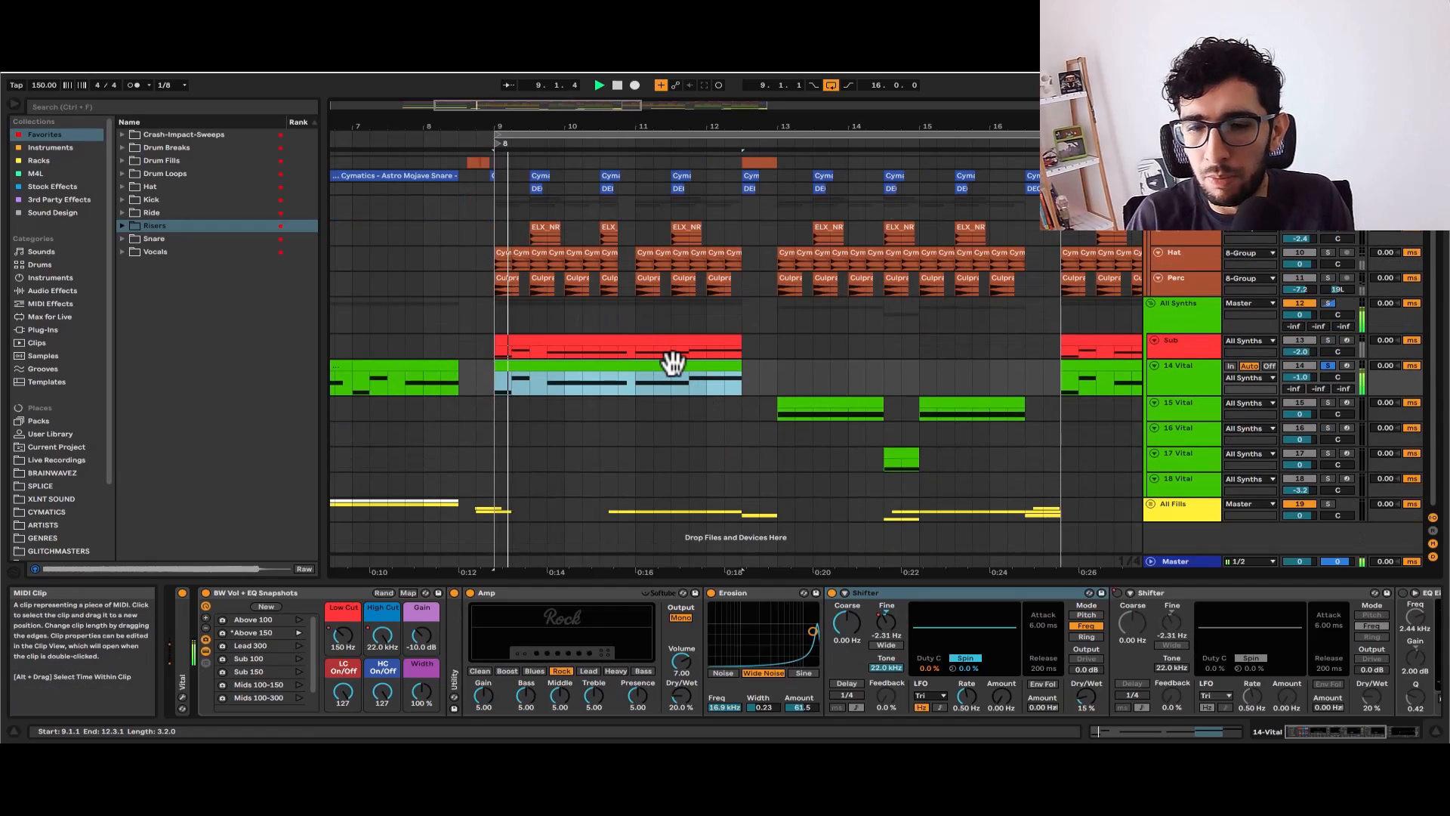
left_click(832, 593)
left_click(831, 594)
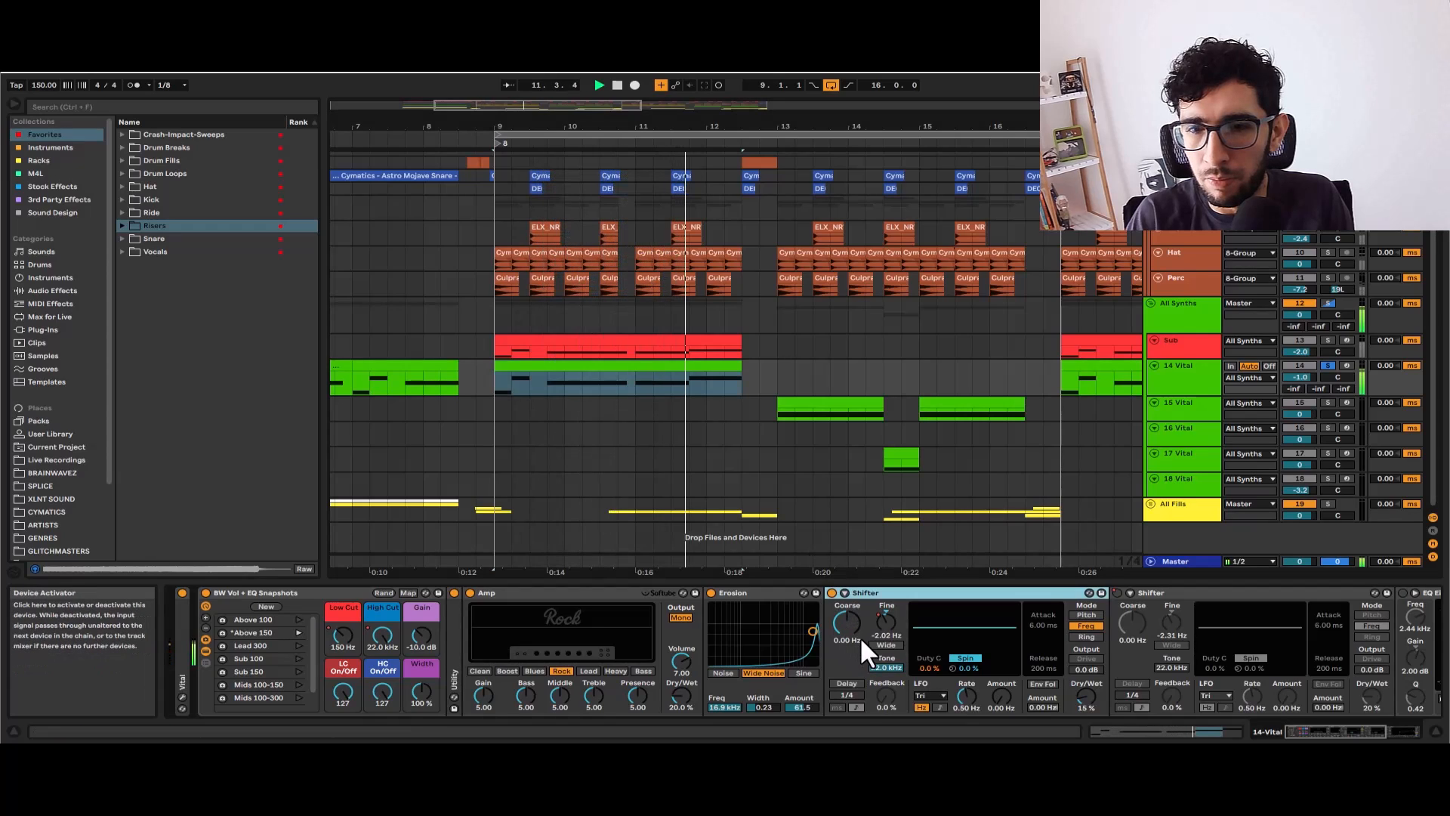
Examine the first Shifter's Fine automation and its Wide option, then play the bass again
left_click(882, 621)
key("a")
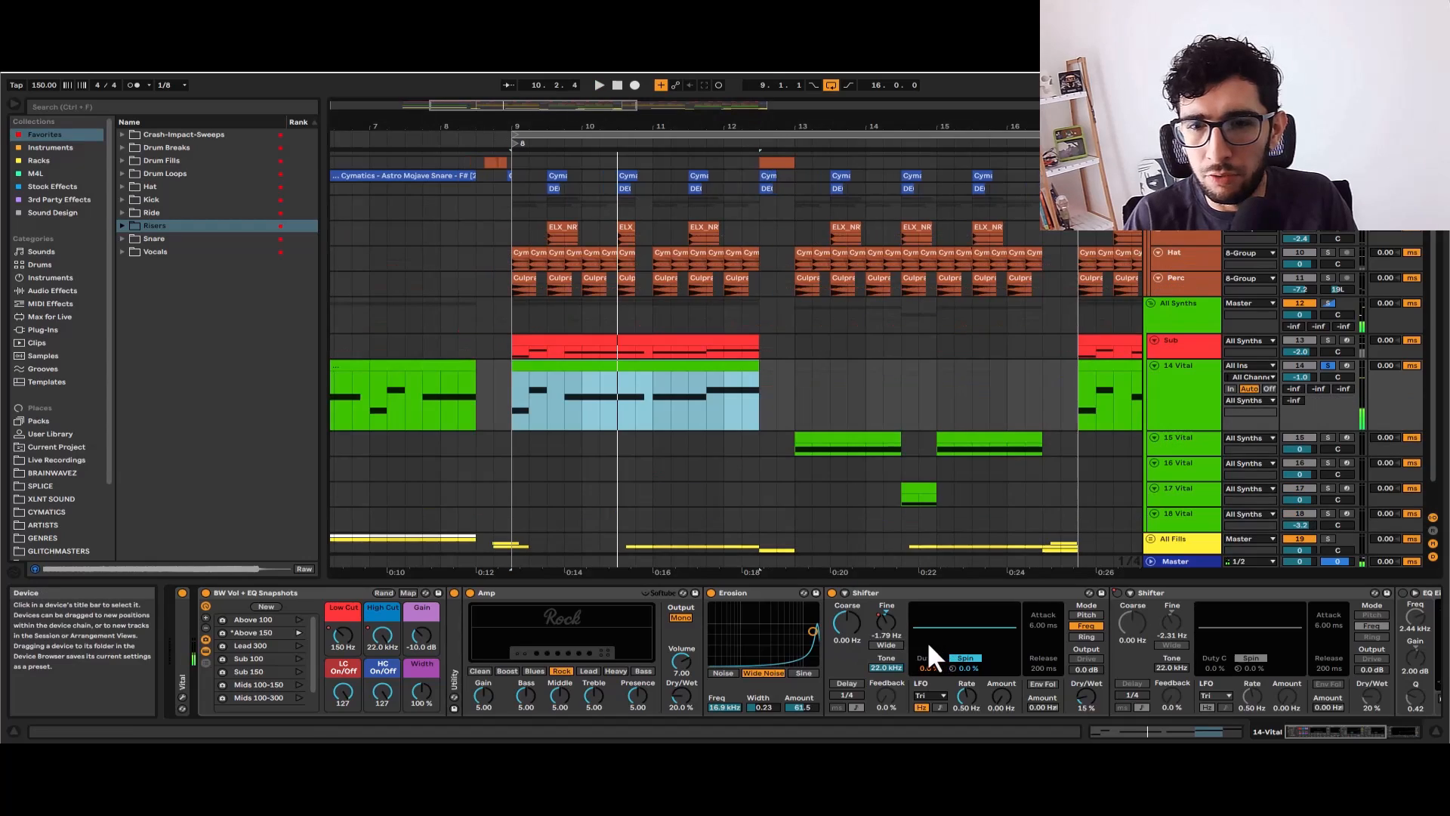
left_click(881, 646)
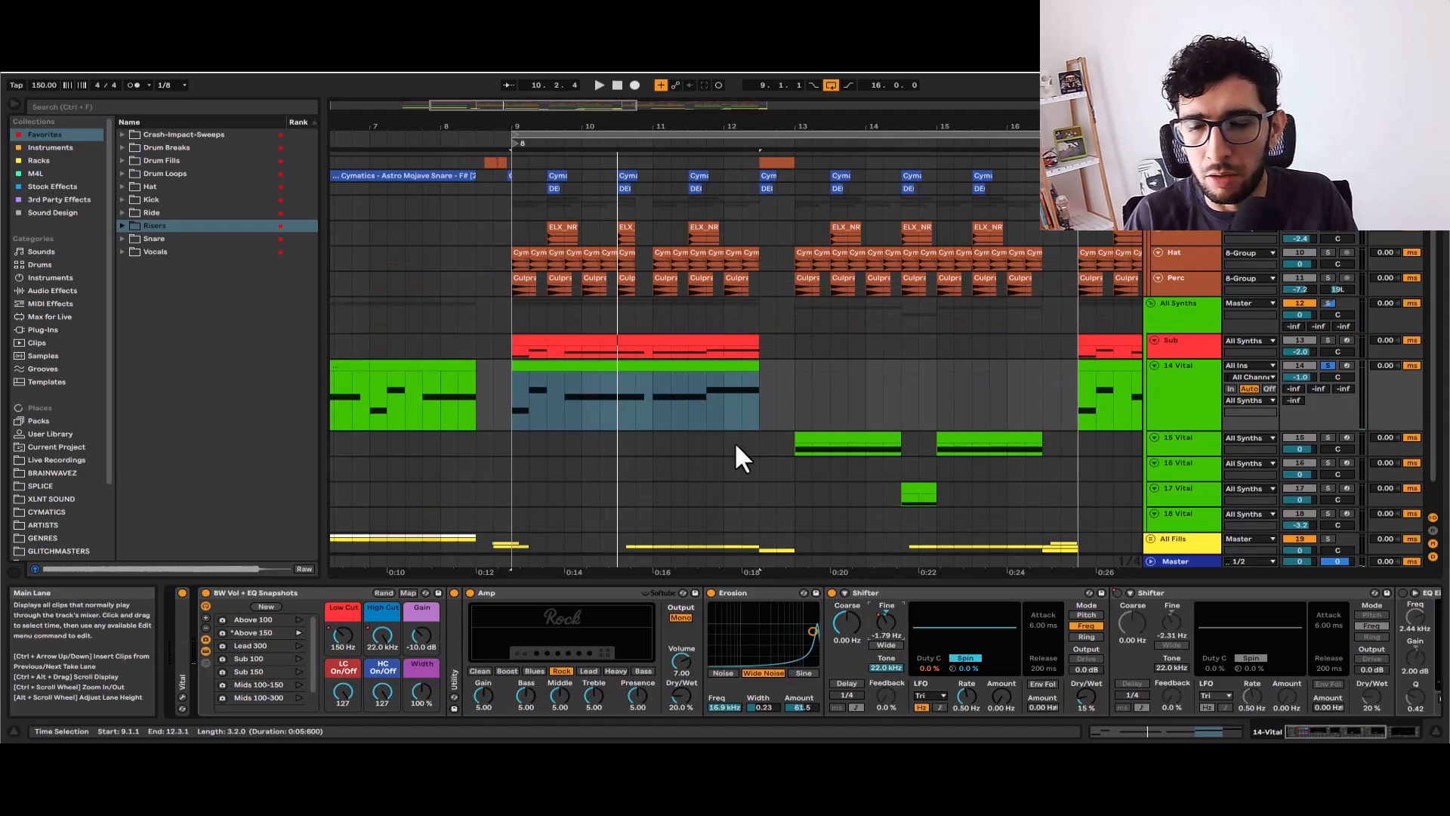
key("space")
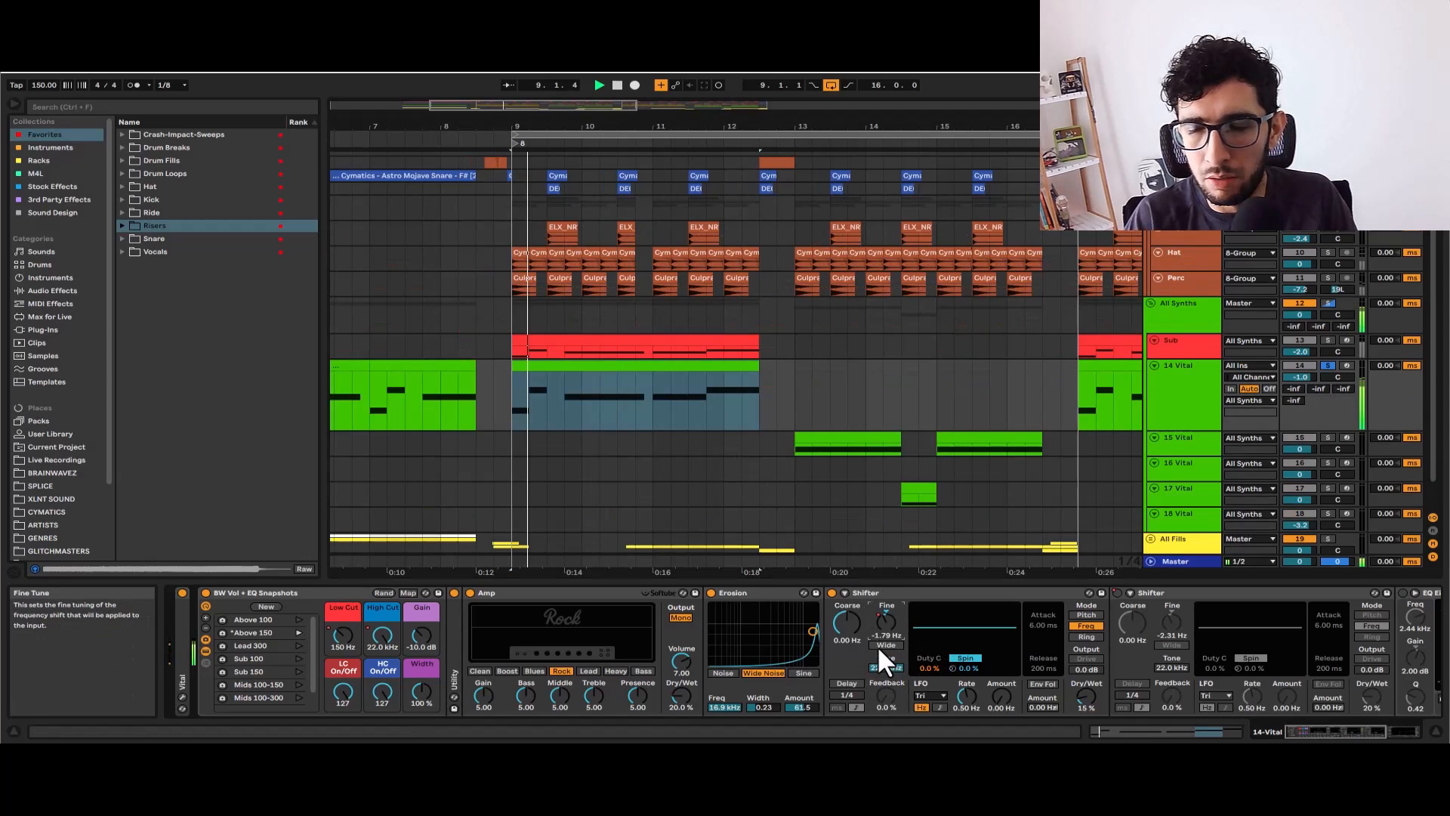
key("space")
Show the automation lanes and examine the Shifter's Fine automation up to bar 17, then hide the lanes
key("a")
left_click_drag(861, 393, 518, 361)
left_click(739, 332)
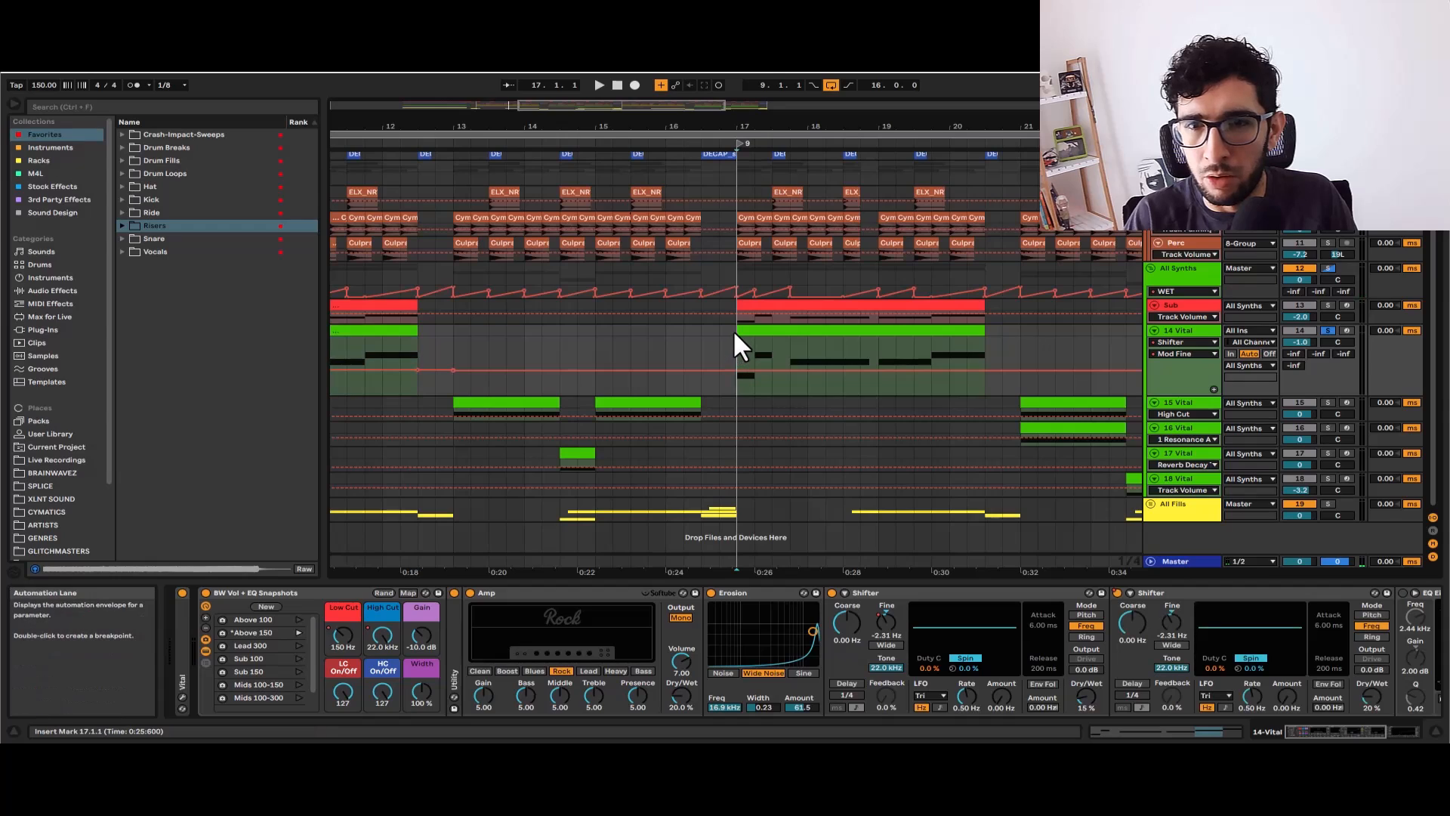
key("a")
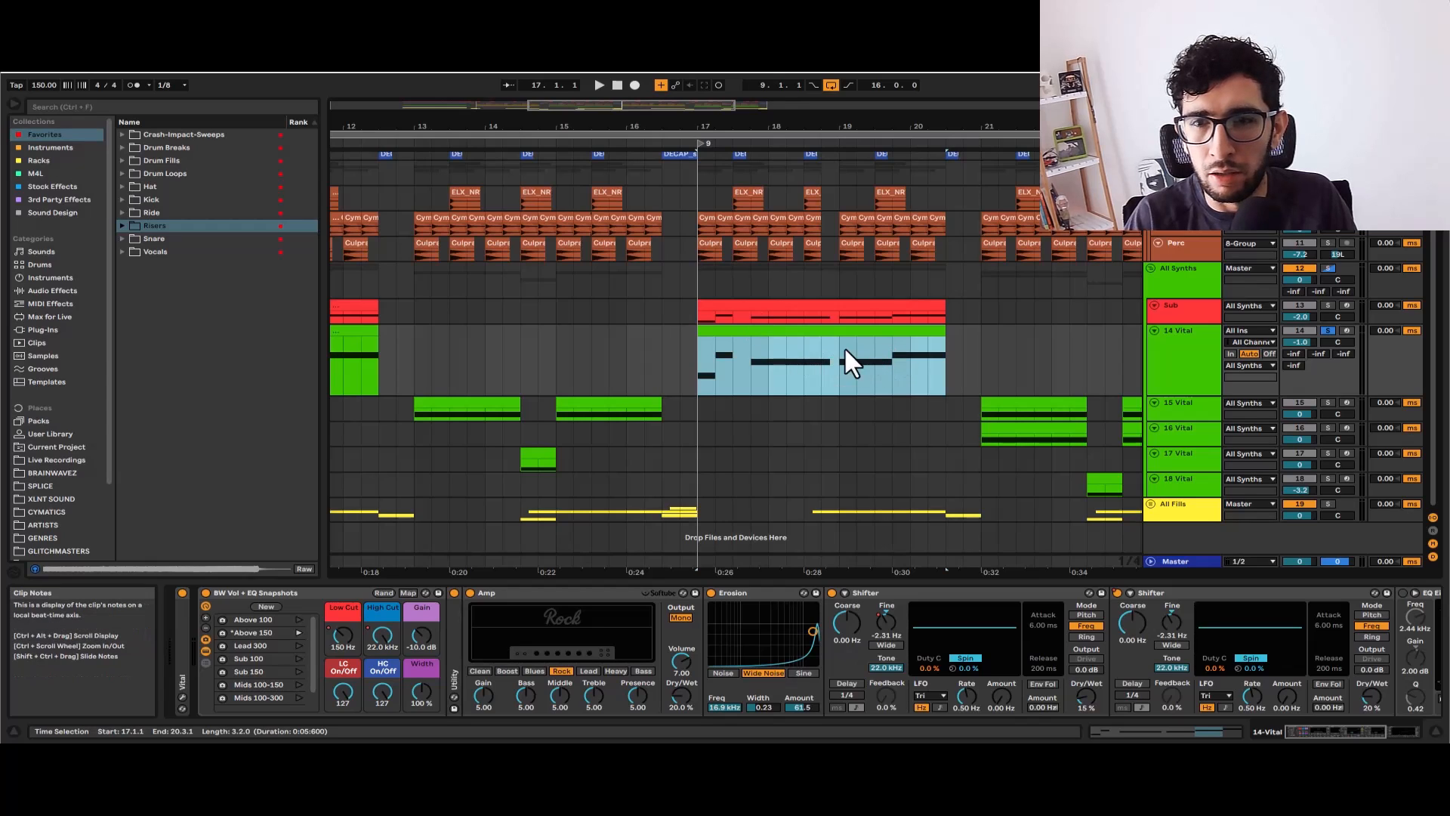
Select the 14 Vital clip at bar 17 and play it to hear the bass with both Shifters active
scroll(852, 350, "right", 3)
left_click_drag(1336, 732, 1353, 731)
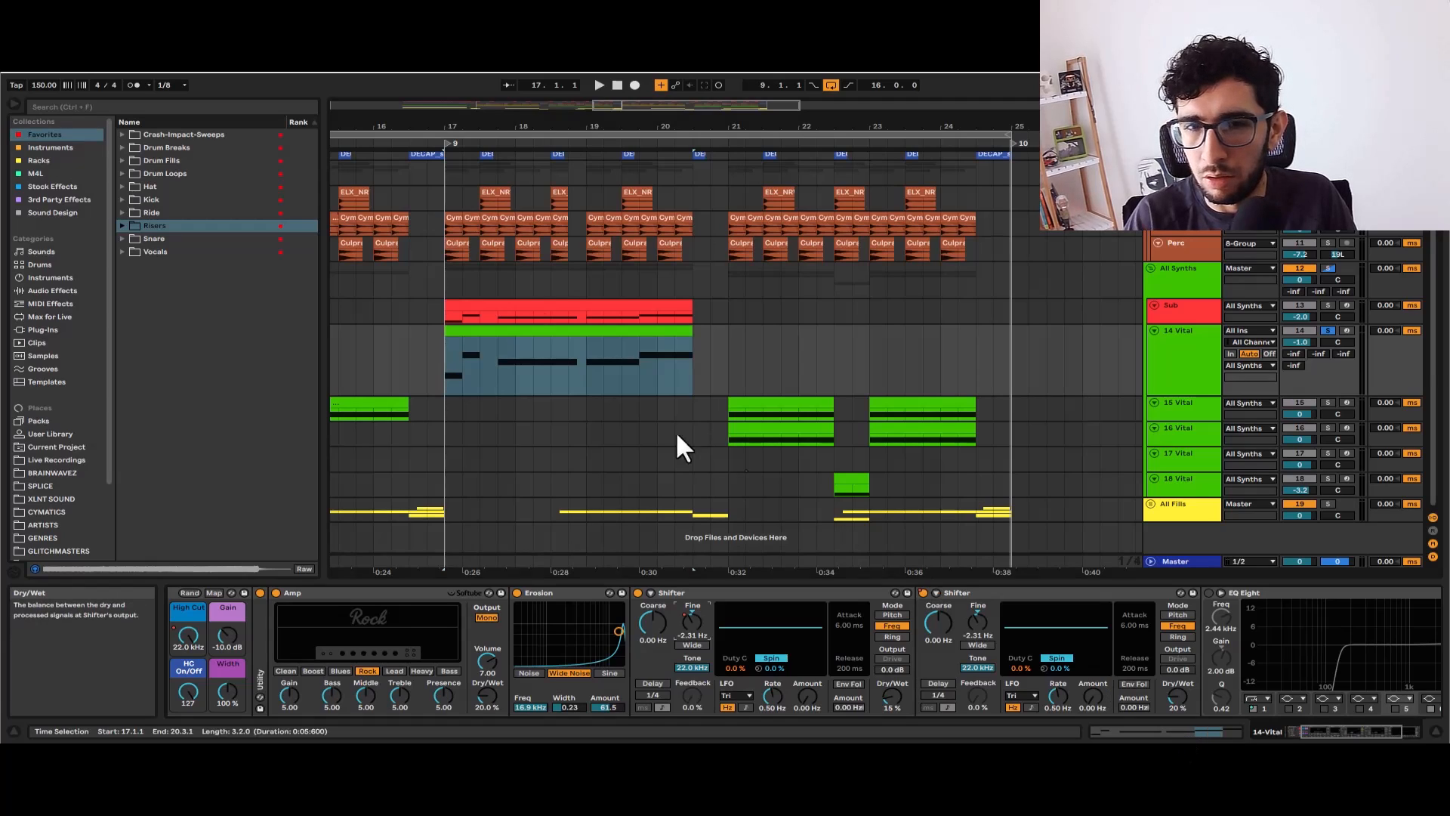
left_click(532, 320)
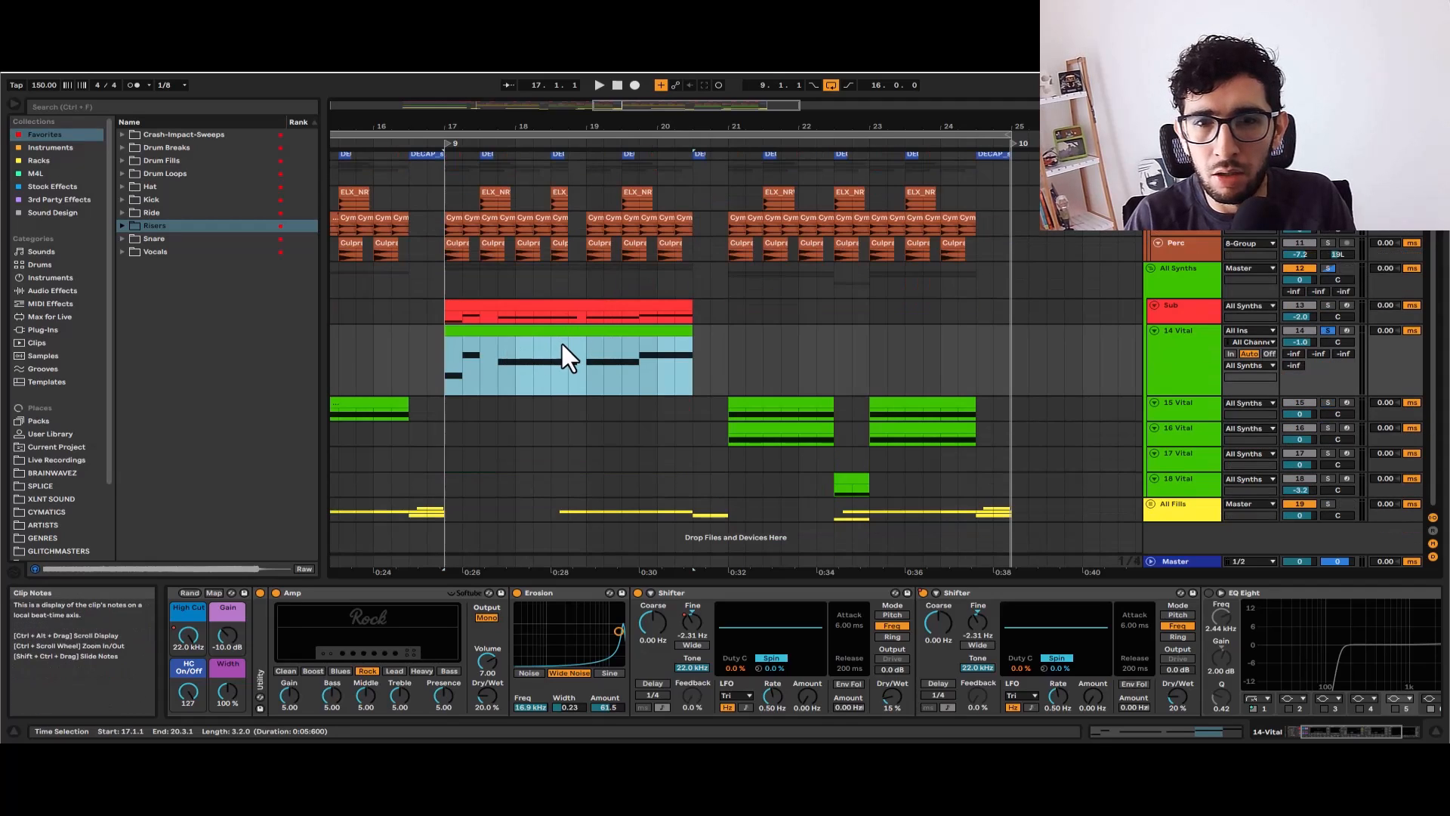
key("space")
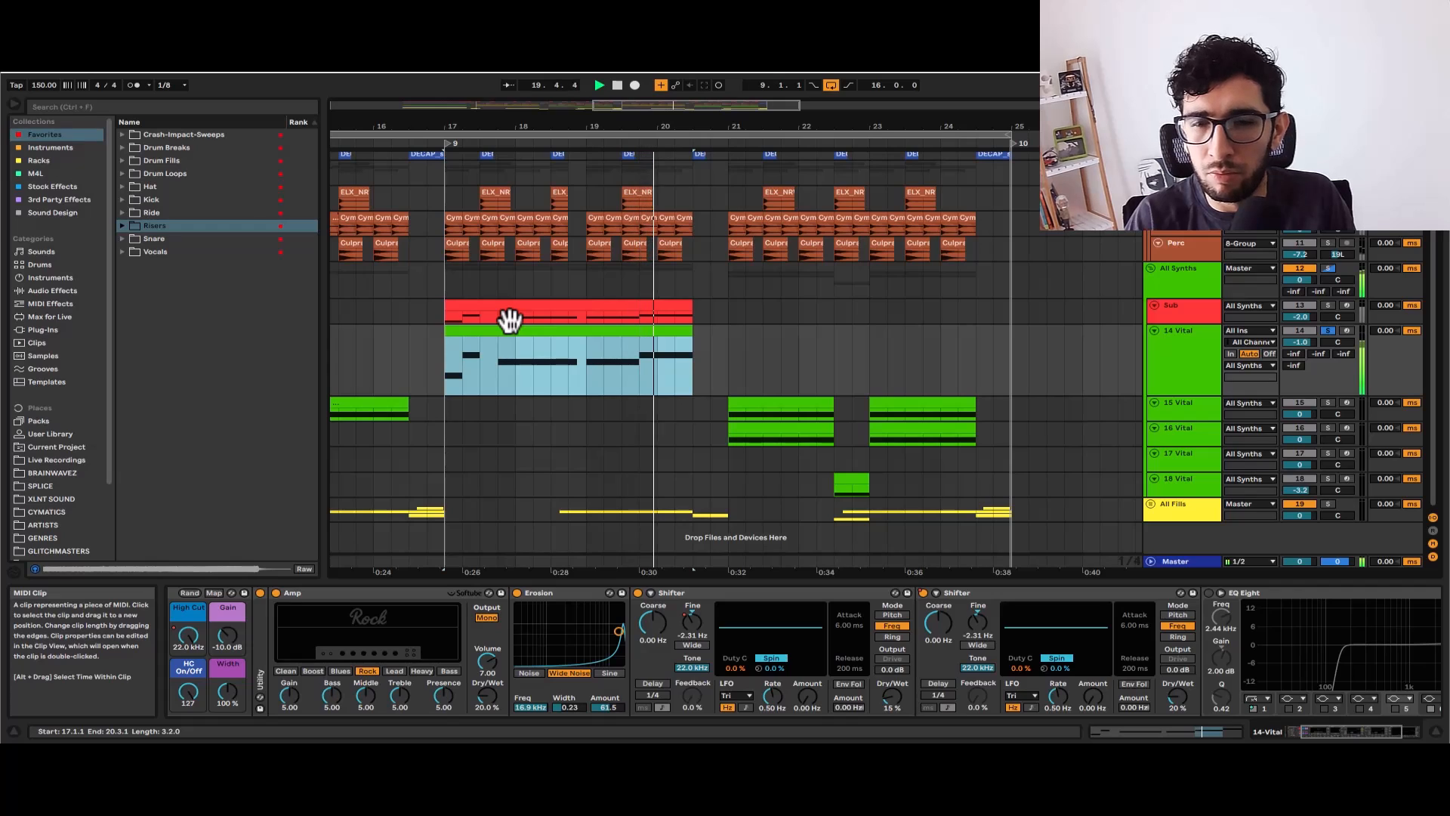
key("space")
Return to the 14 Vital clip at bar 9, turn on EQ Eight at the end of its chain, and select its low-cut band
scroll(534, 387, "down", 2)
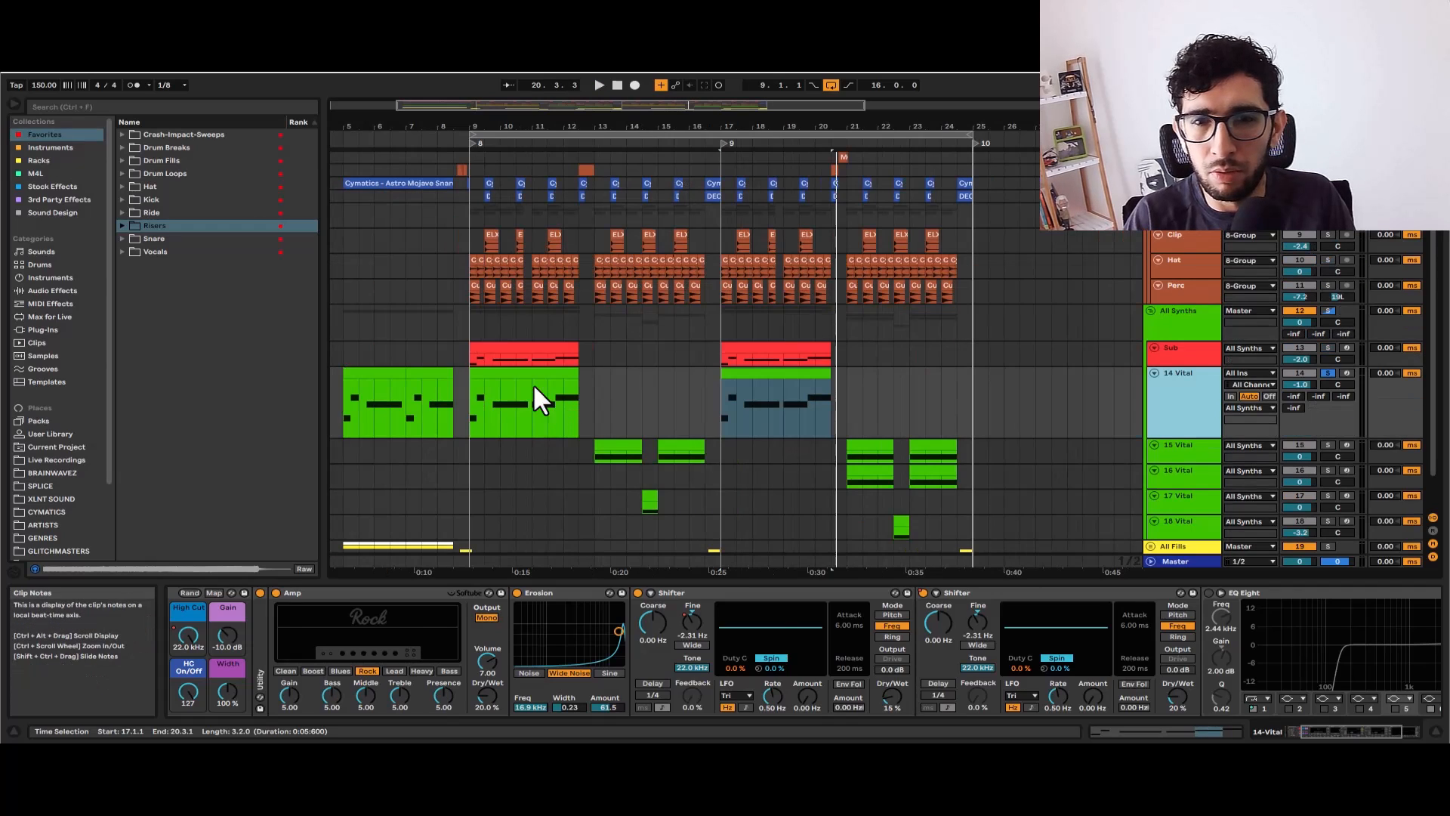
left_click(532, 385)
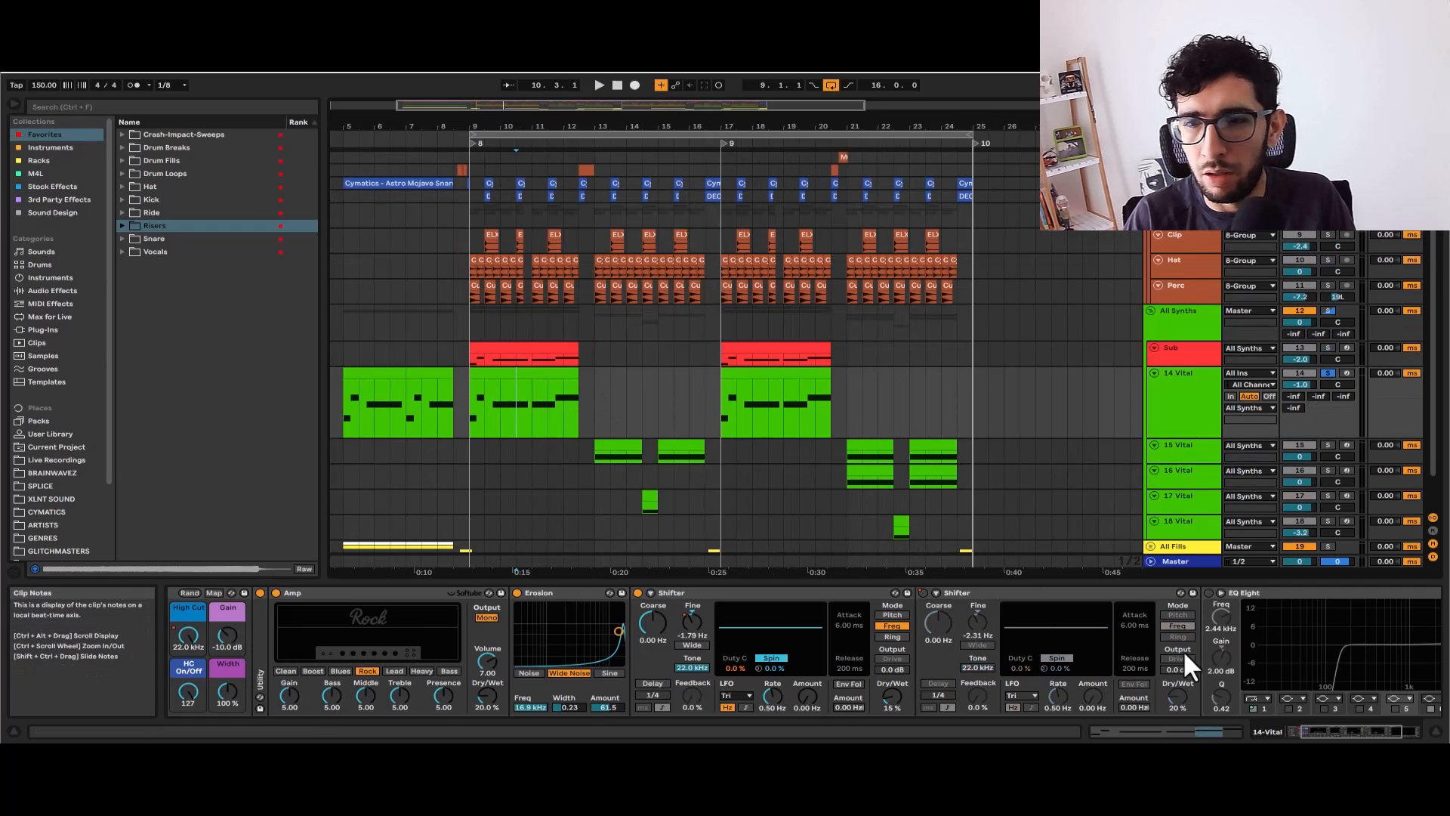
left_click_drag(1340, 731, 1378, 758)
left_click(986, 593)
left_click(1118, 656)
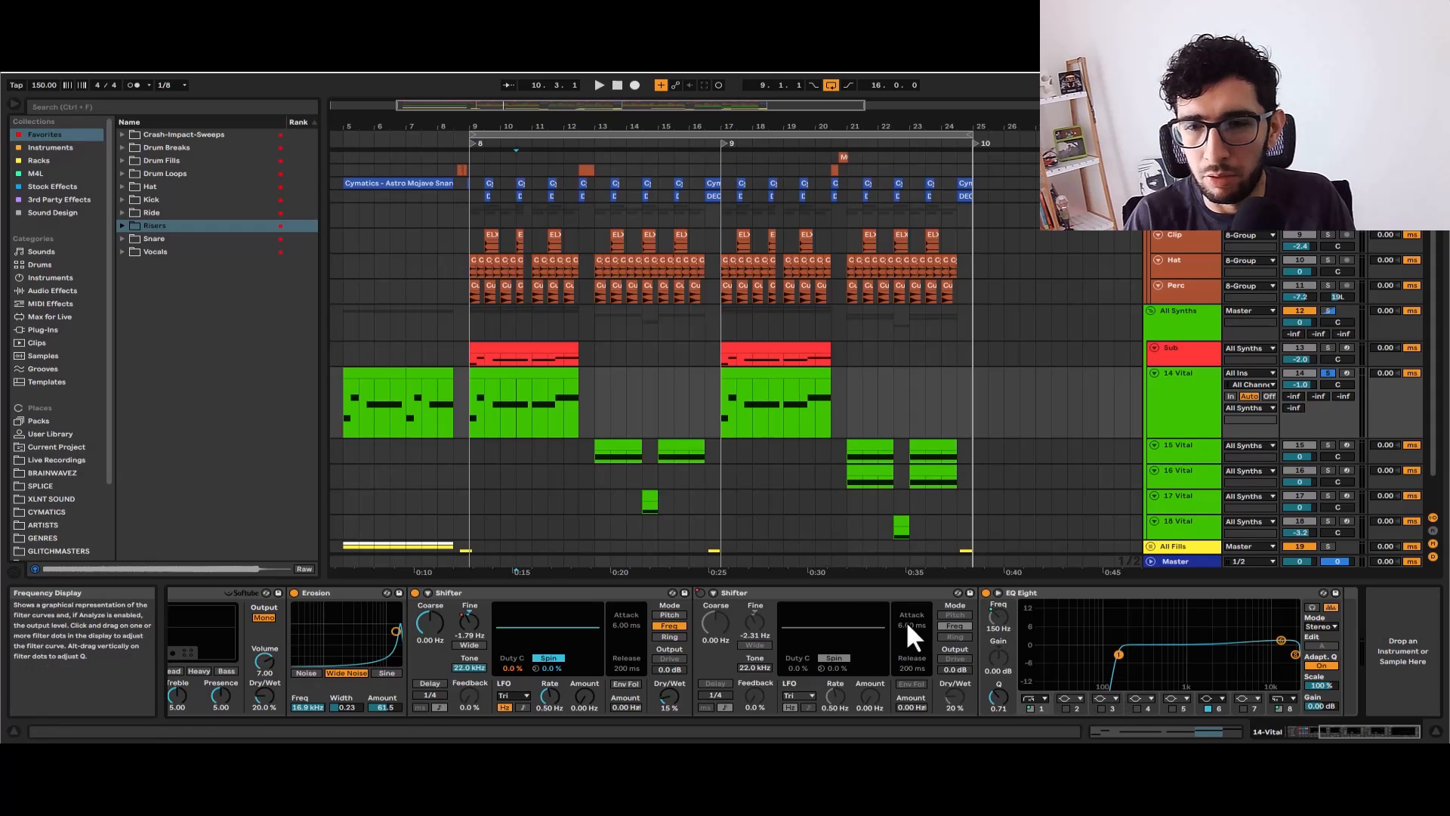
Listen to the Sub track's clip at bar 9 in solo, then select the 14 Vital clip below it
left_click(482, 348)
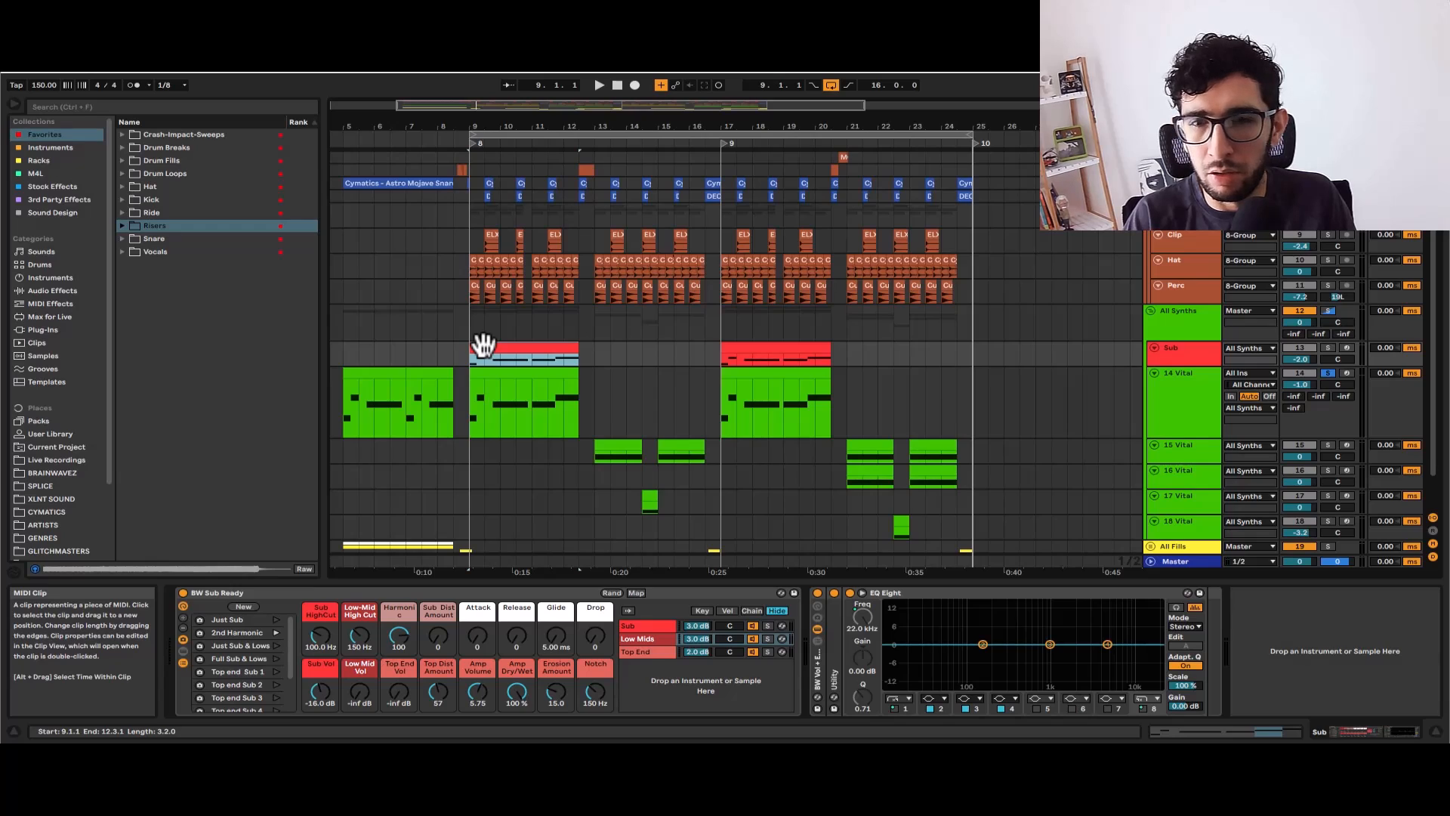
key("space")
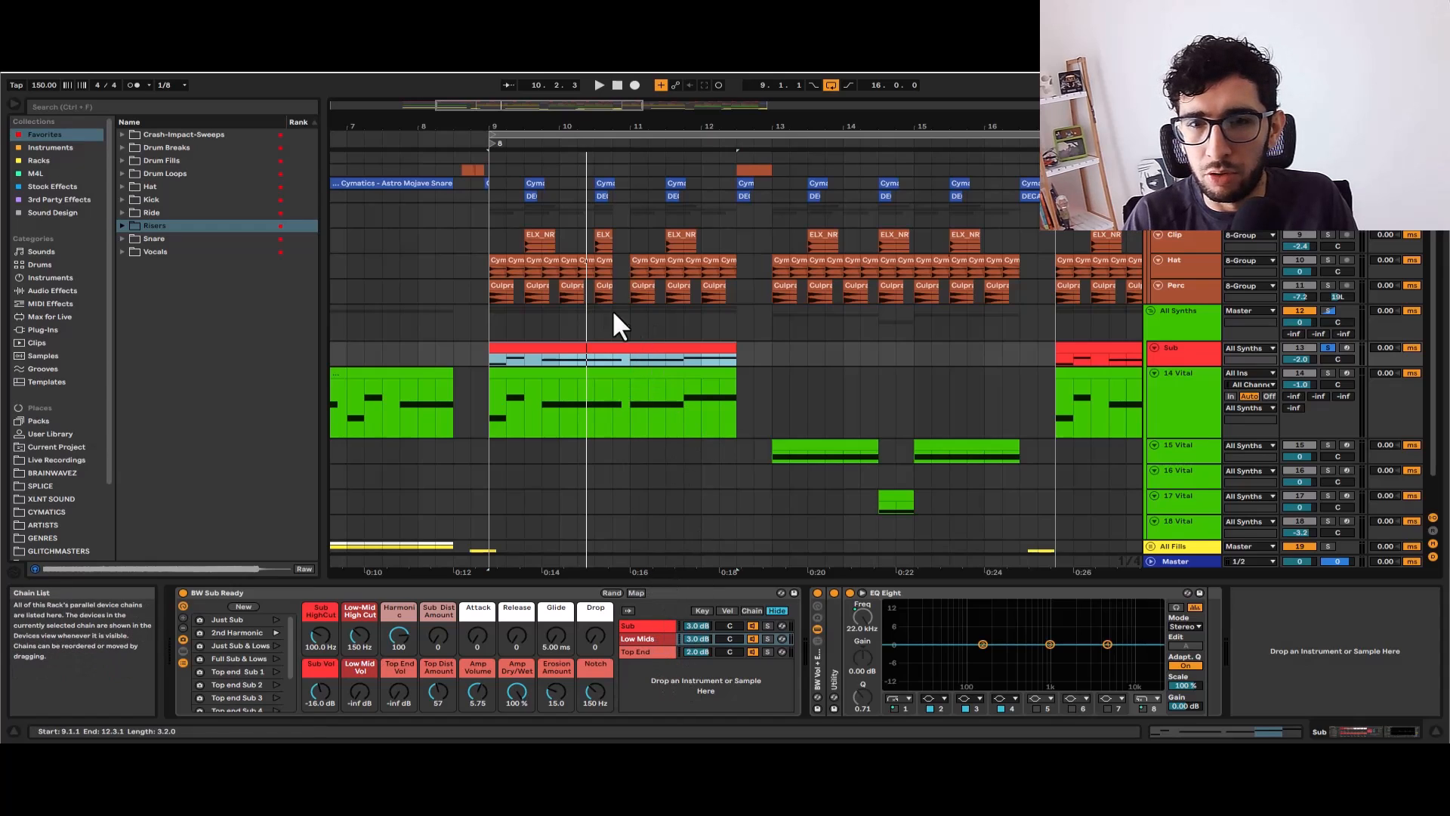
left_click(551, 368)
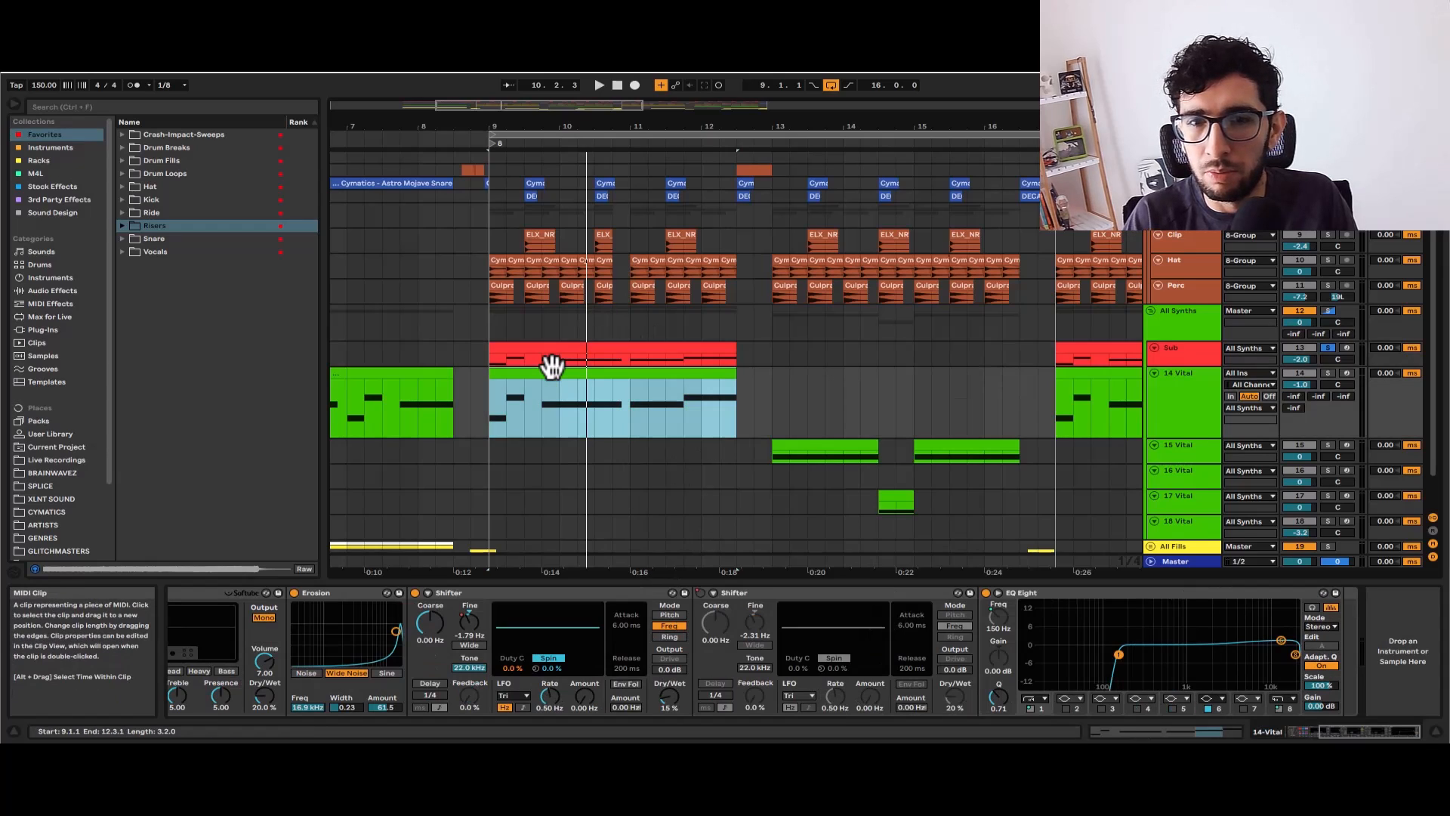
Listen to the 14 Vital clip at bar 9 in solo and select the 14.7 kHz band in its EQ Eight
key("space")
key("space")
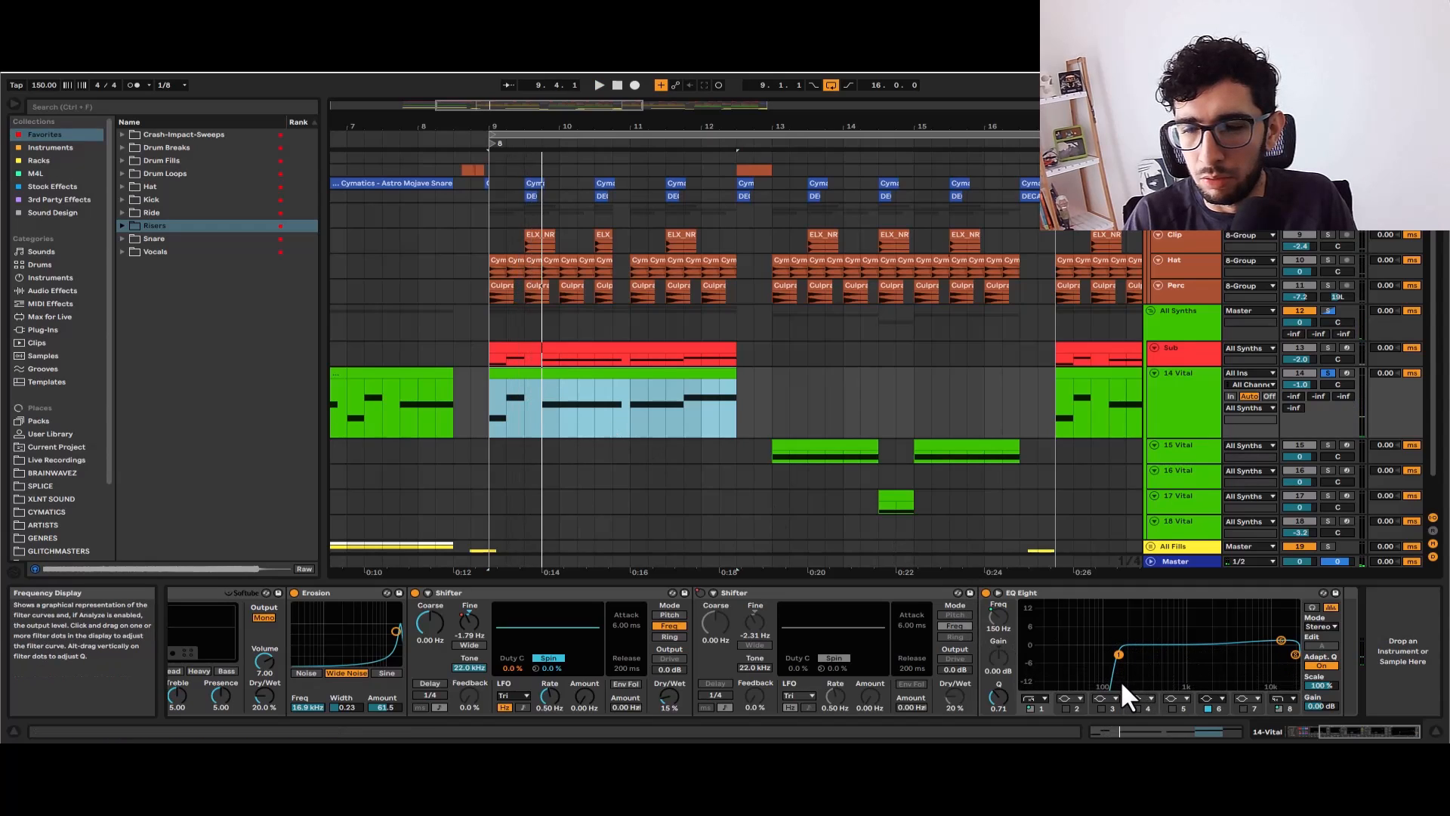
left_click(598, 353)
left_click(592, 372)
left_click(1281, 640)
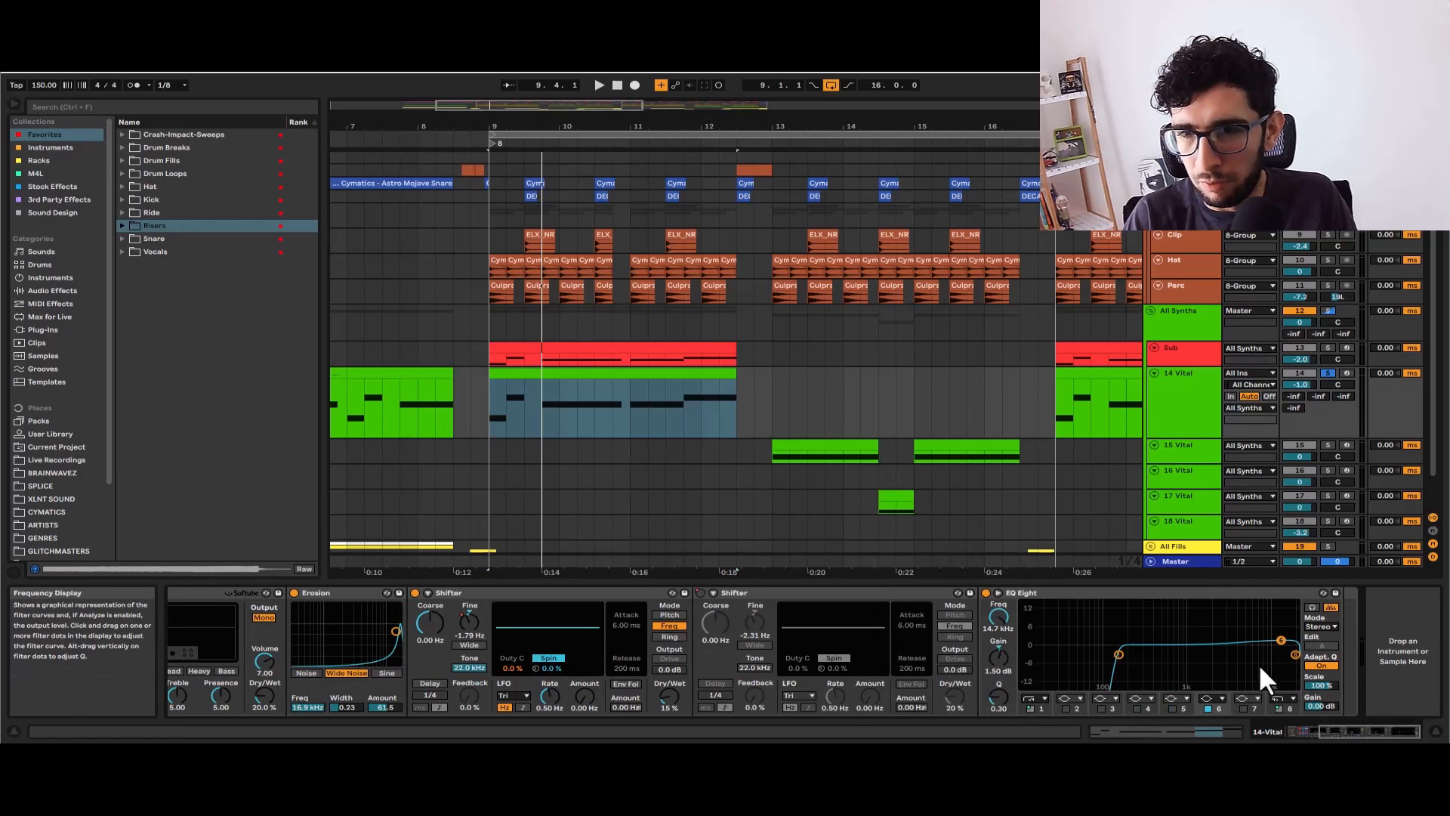
key("space")
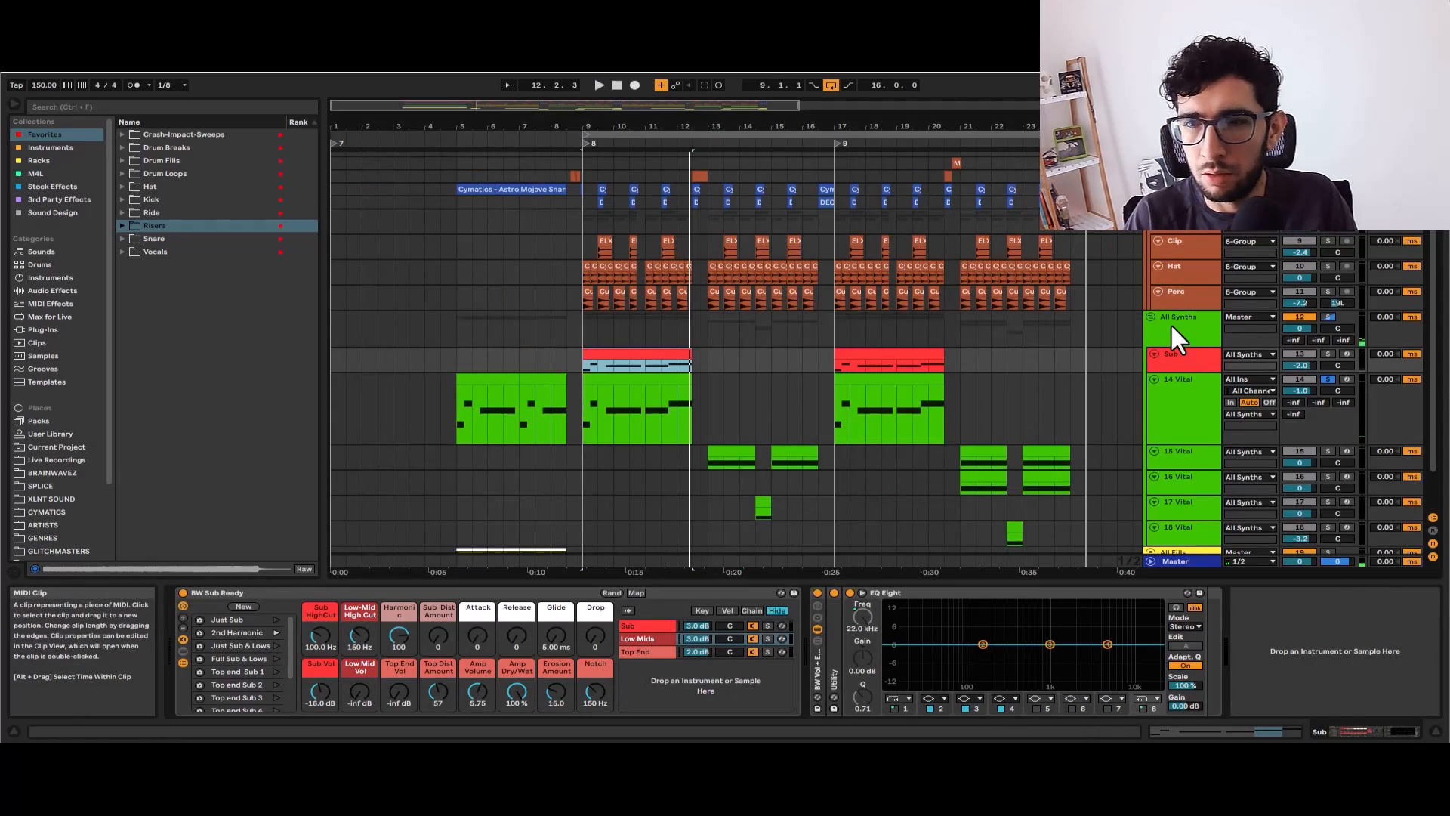
Select the All Synths group and play it in solo from bar 9 to hear its group effects
left_click(1170, 323)
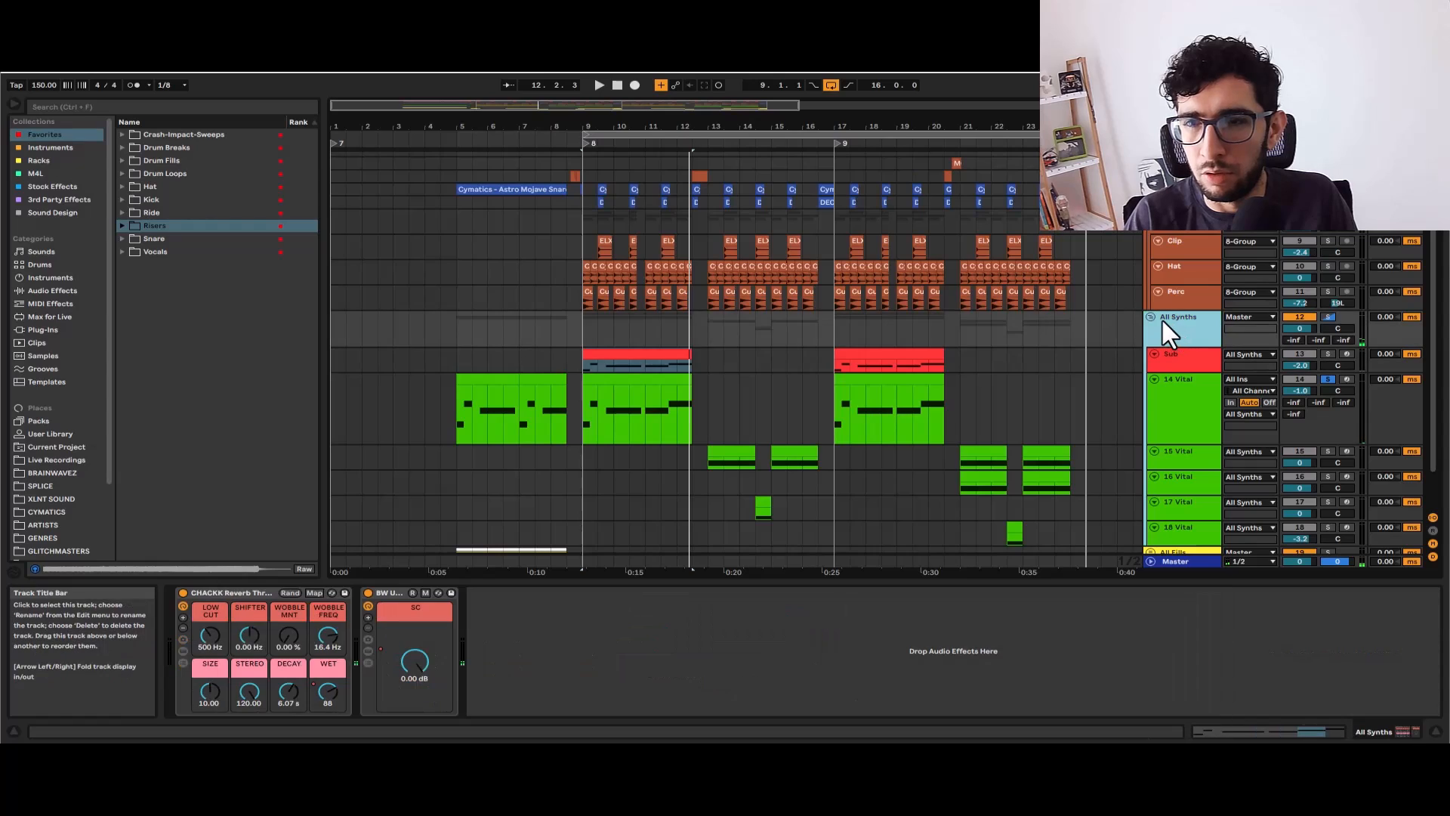
left_click(575, 317)
key("space")
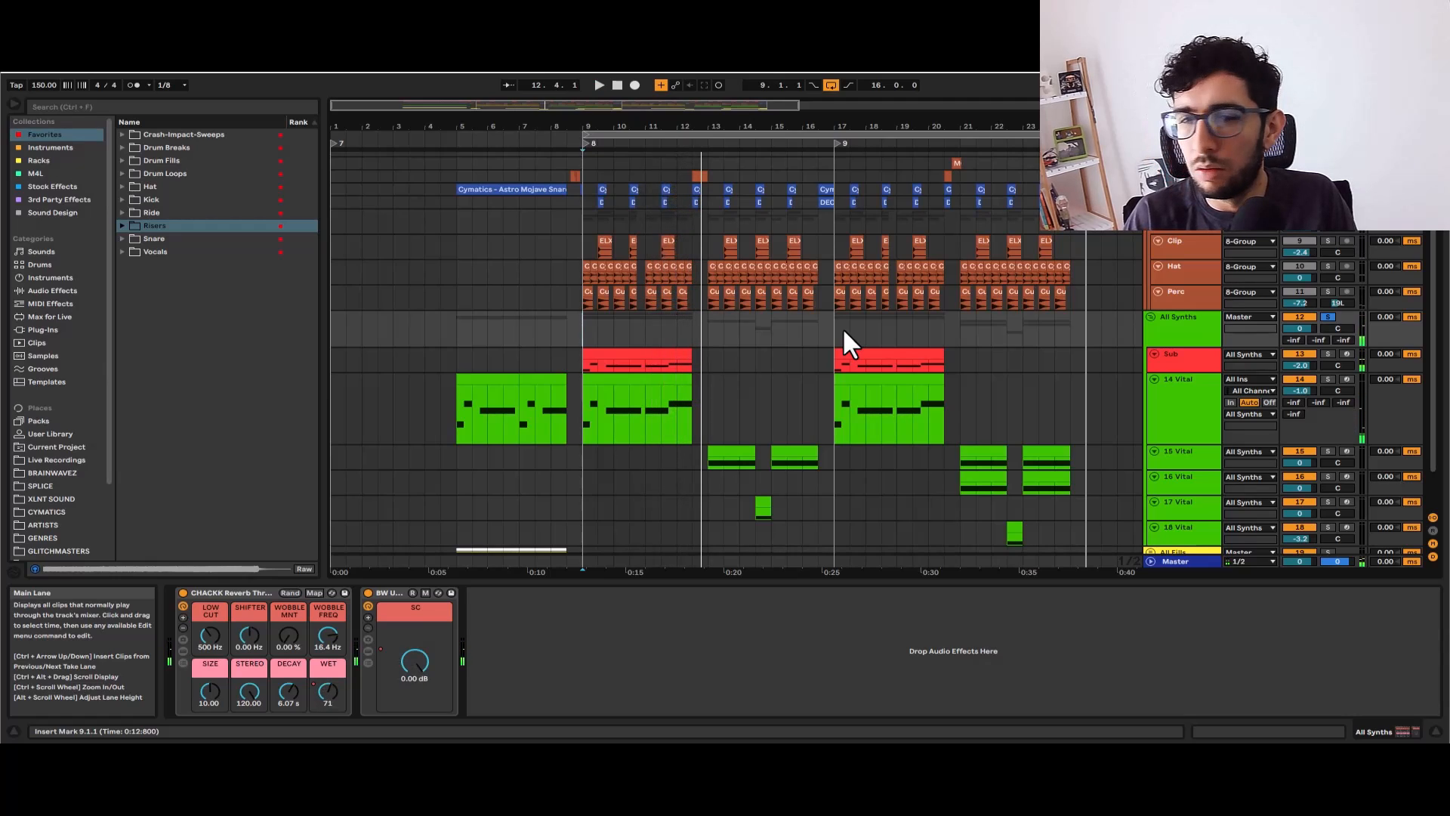
Select the 15 Vital clip at bar 13 and play it in solo
scroll(755, 329, "down", 2)
left_click(712, 312)
scroll(713, 311, "up", 2)
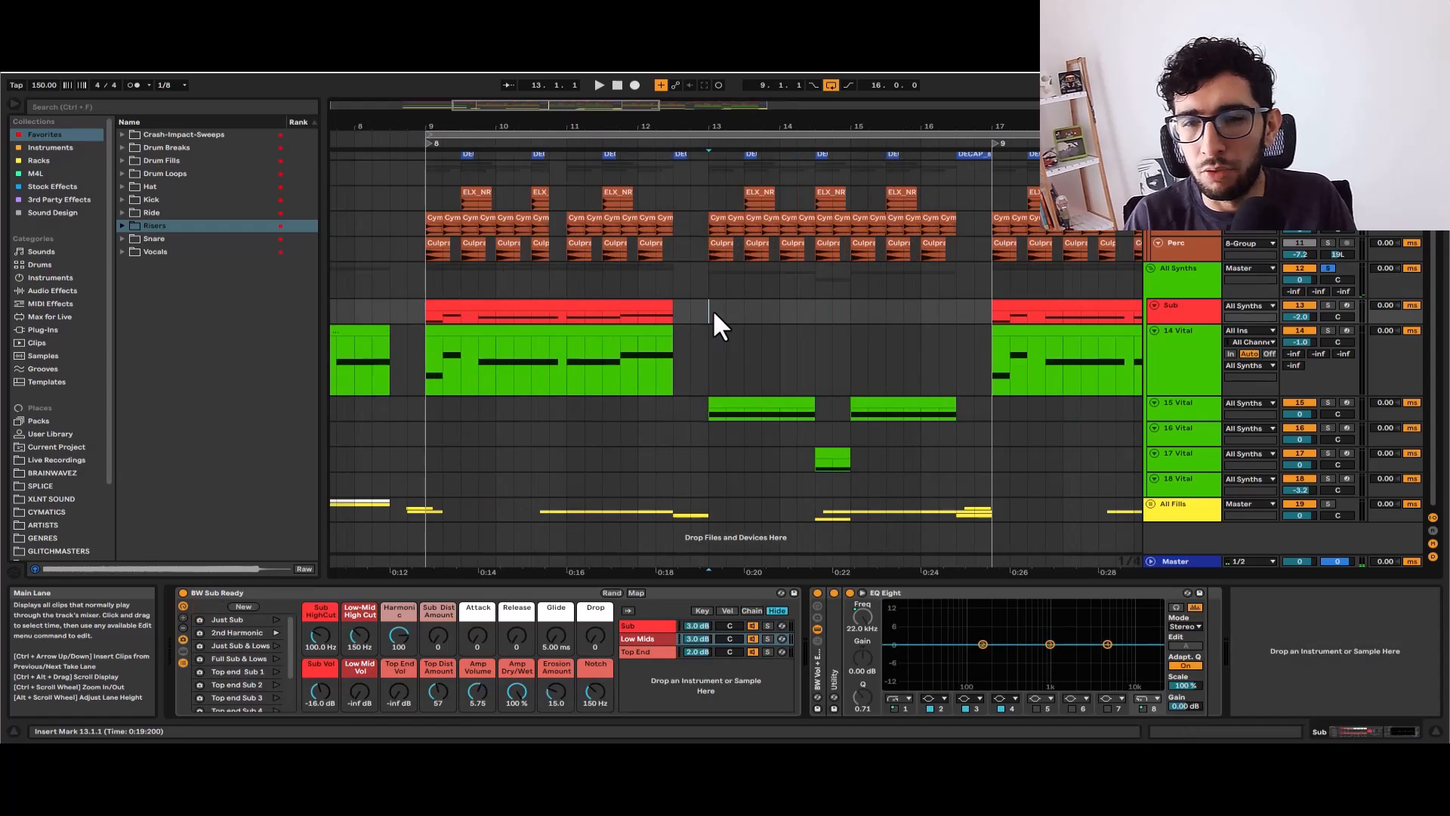
scroll(713, 312, "down", 2)
left_click(729, 408)
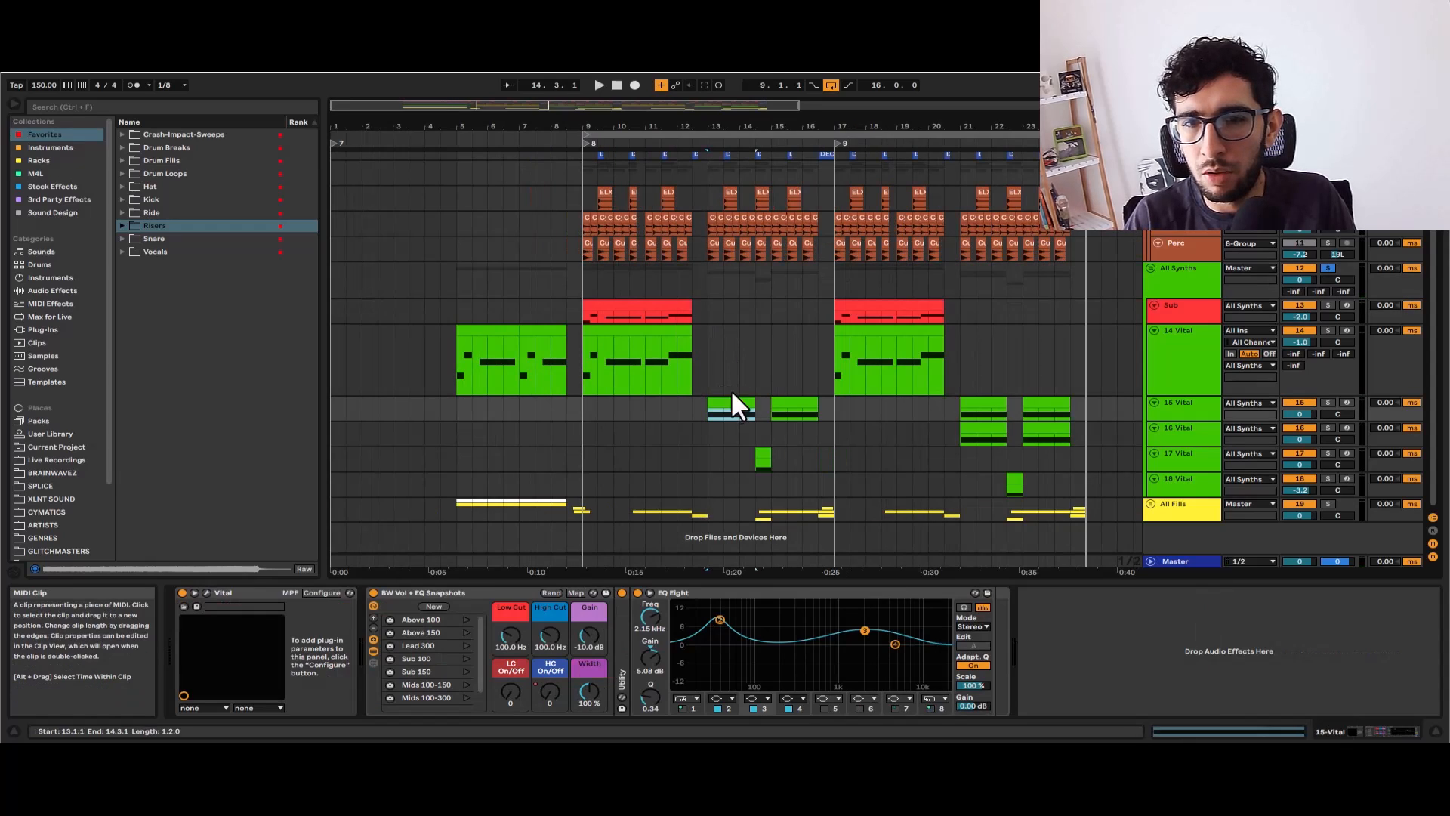
key("space")
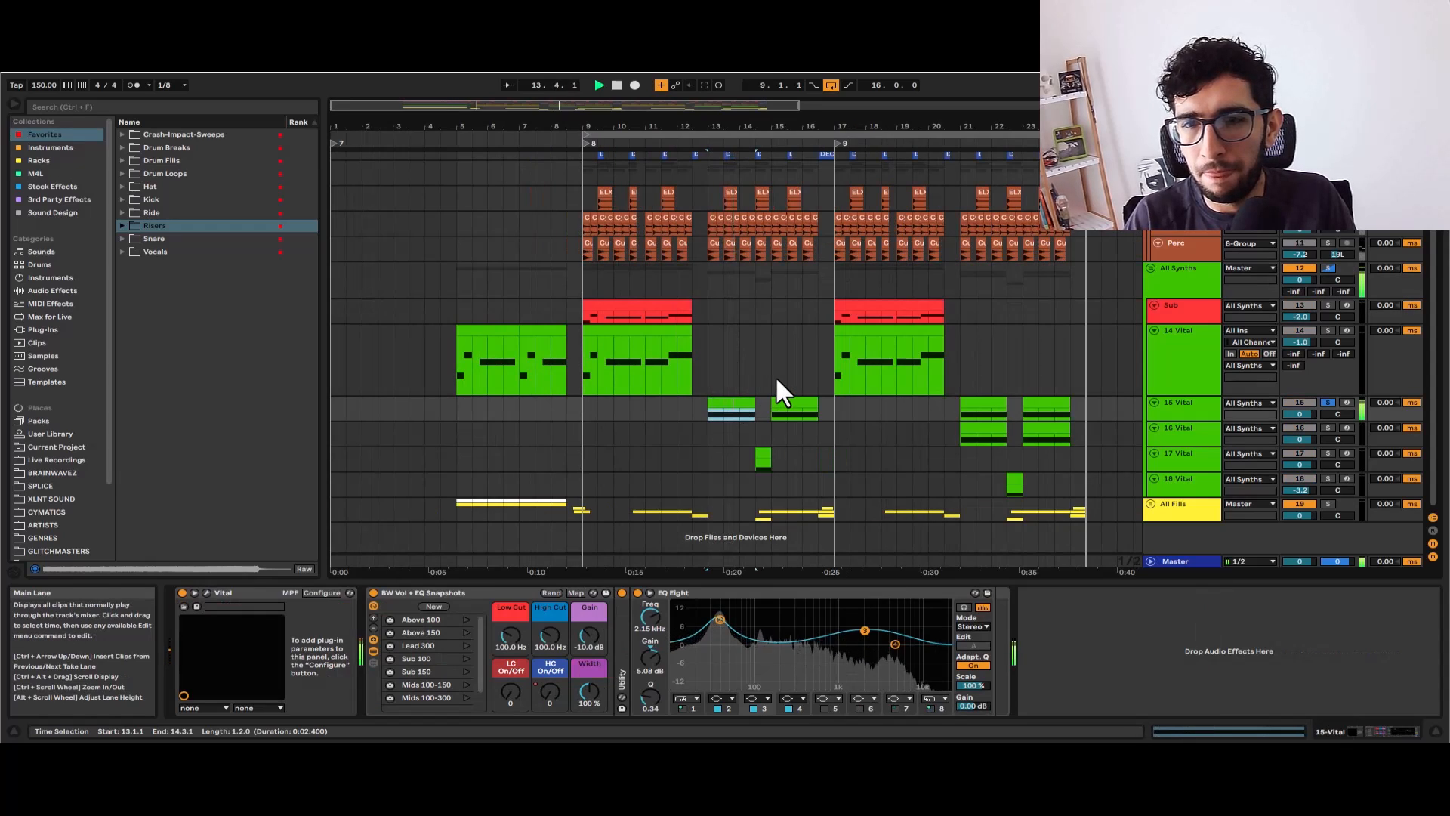
Open track 15's Vital patch and examine oscillator 1's Glorkglunk wavetable folder and its spectral morph options
left_click(207, 592)
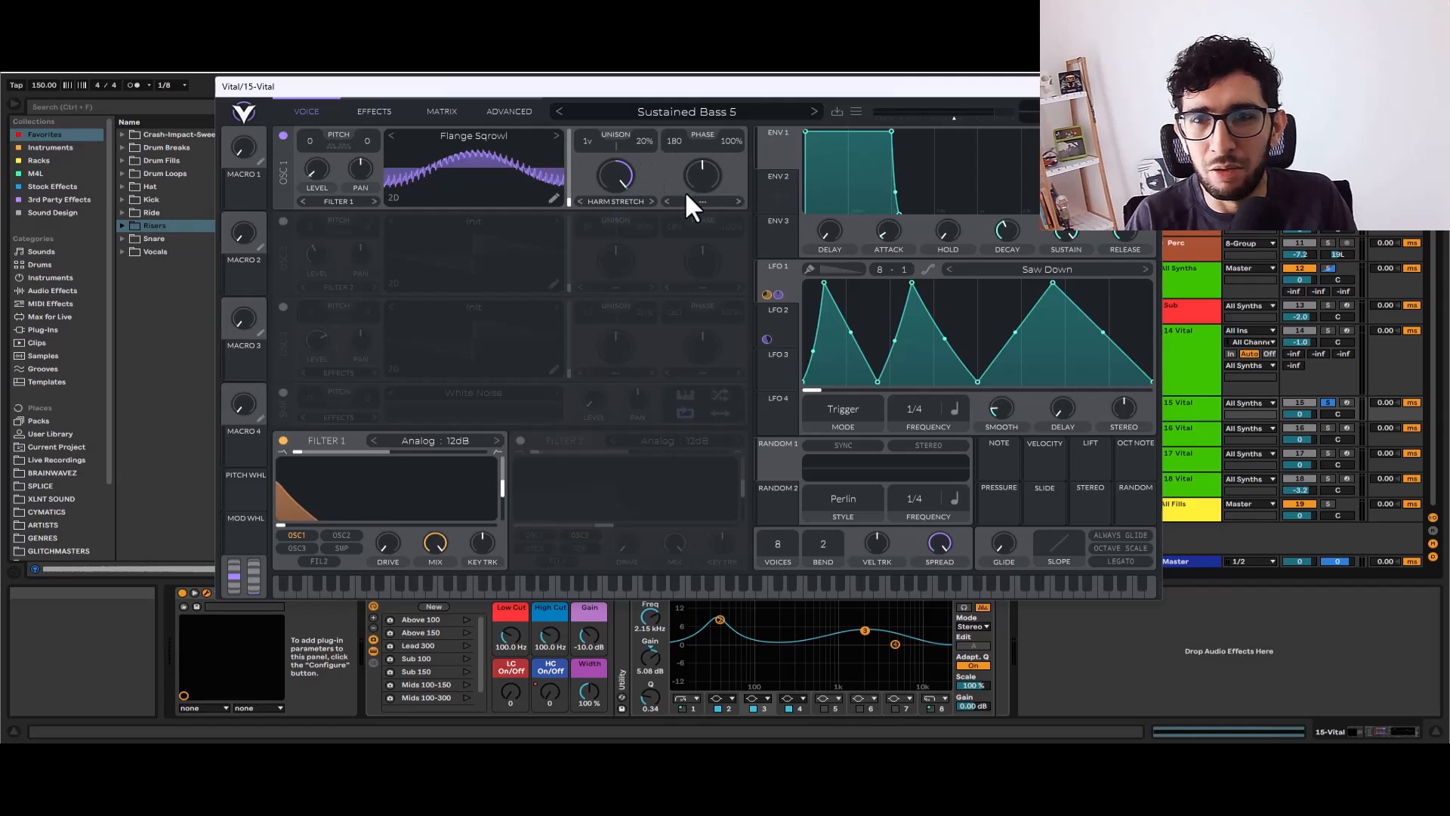
left_click_drag(855, 79, 886, 139)
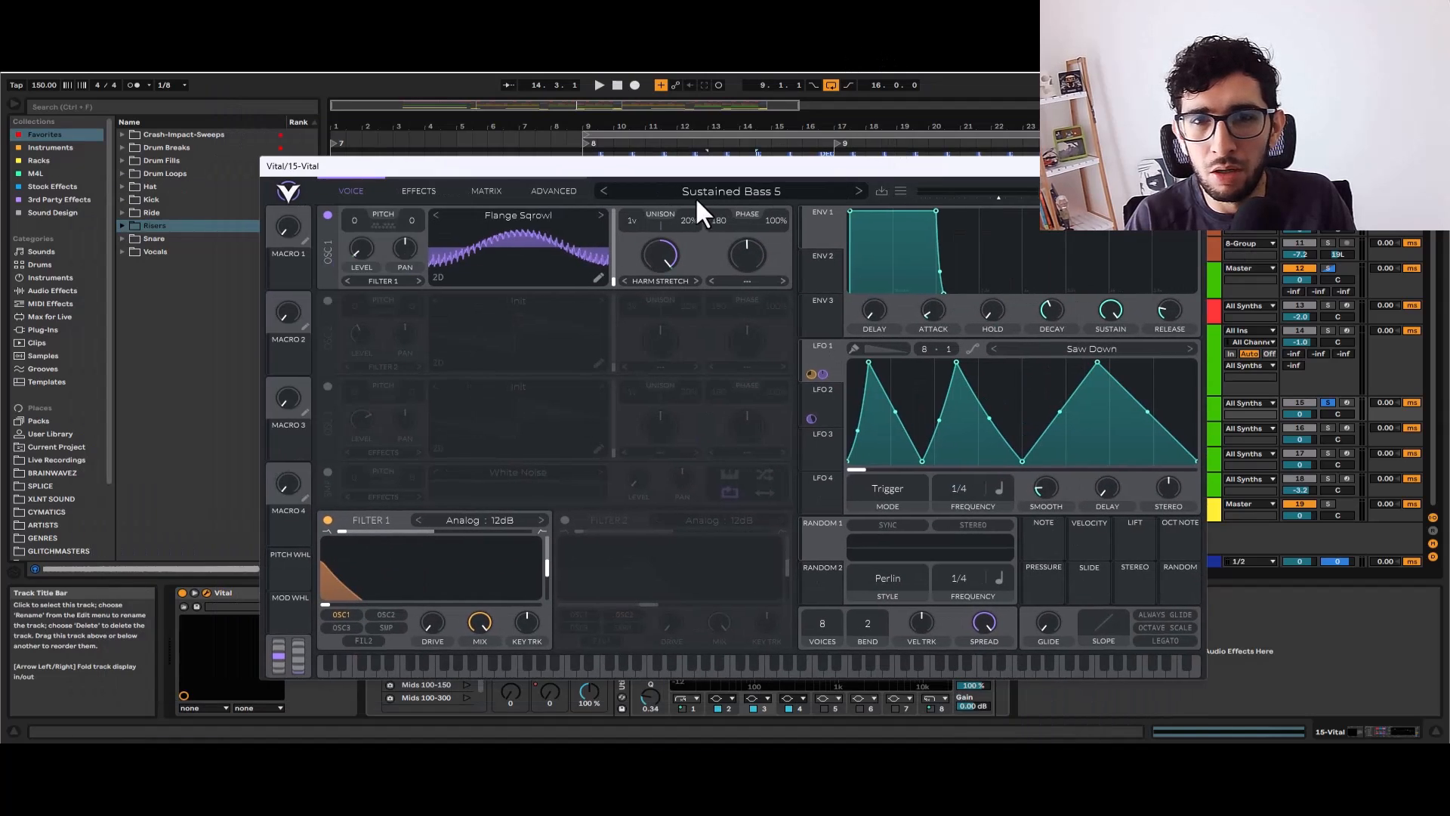
left_click(516, 210)
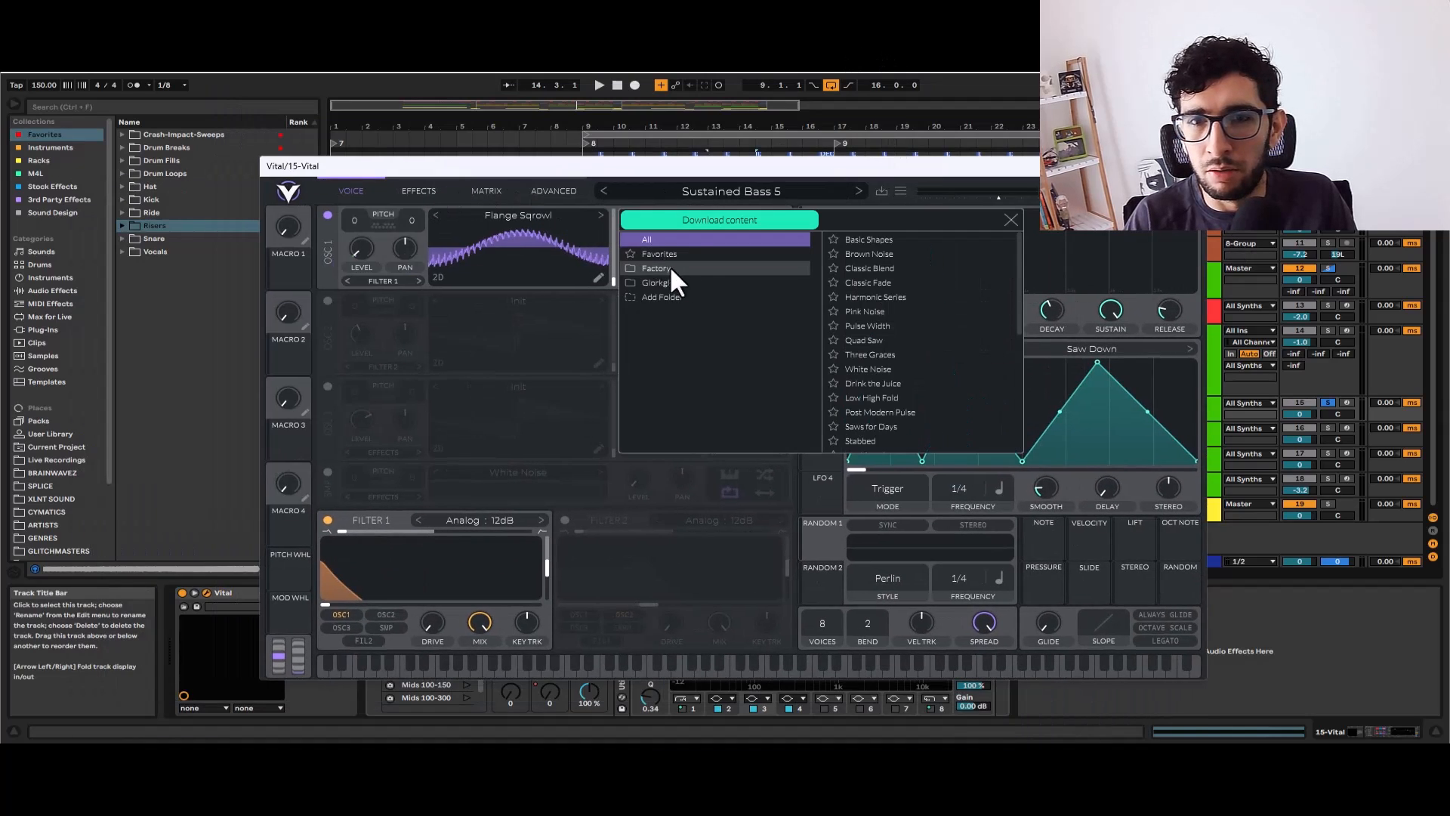
left_click(683, 281)
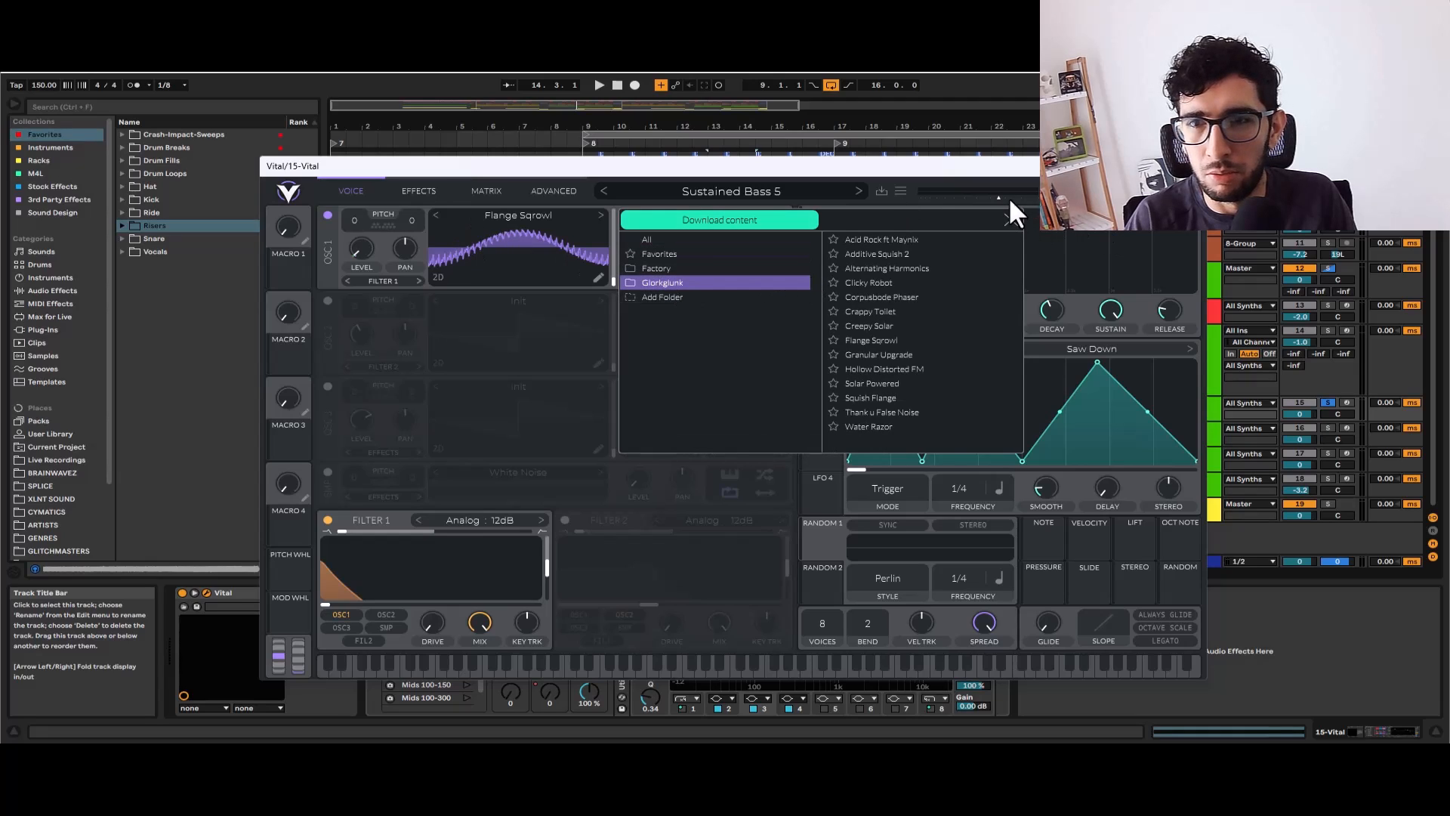
left_click(1009, 219)
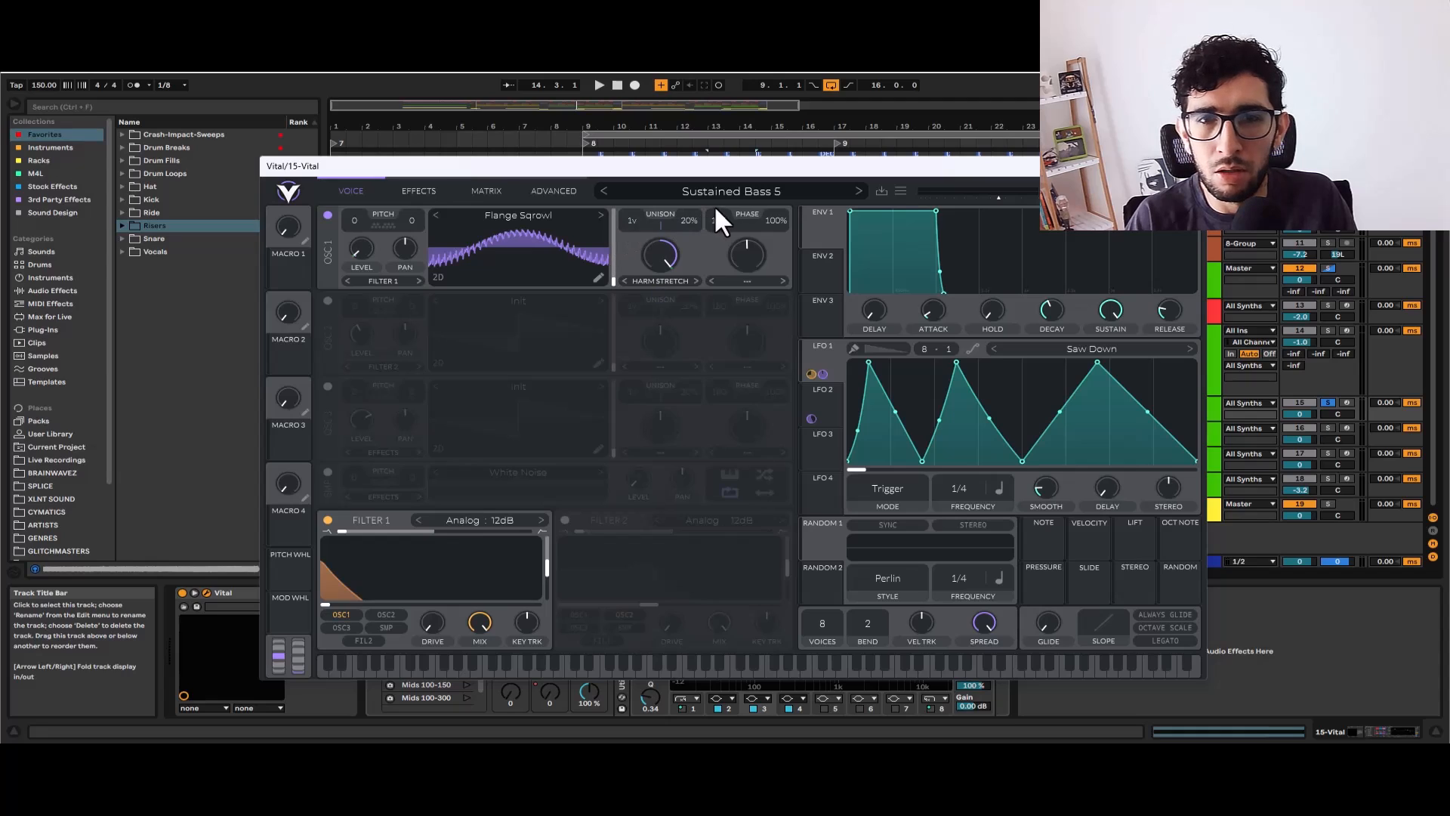
left_click(518, 217)
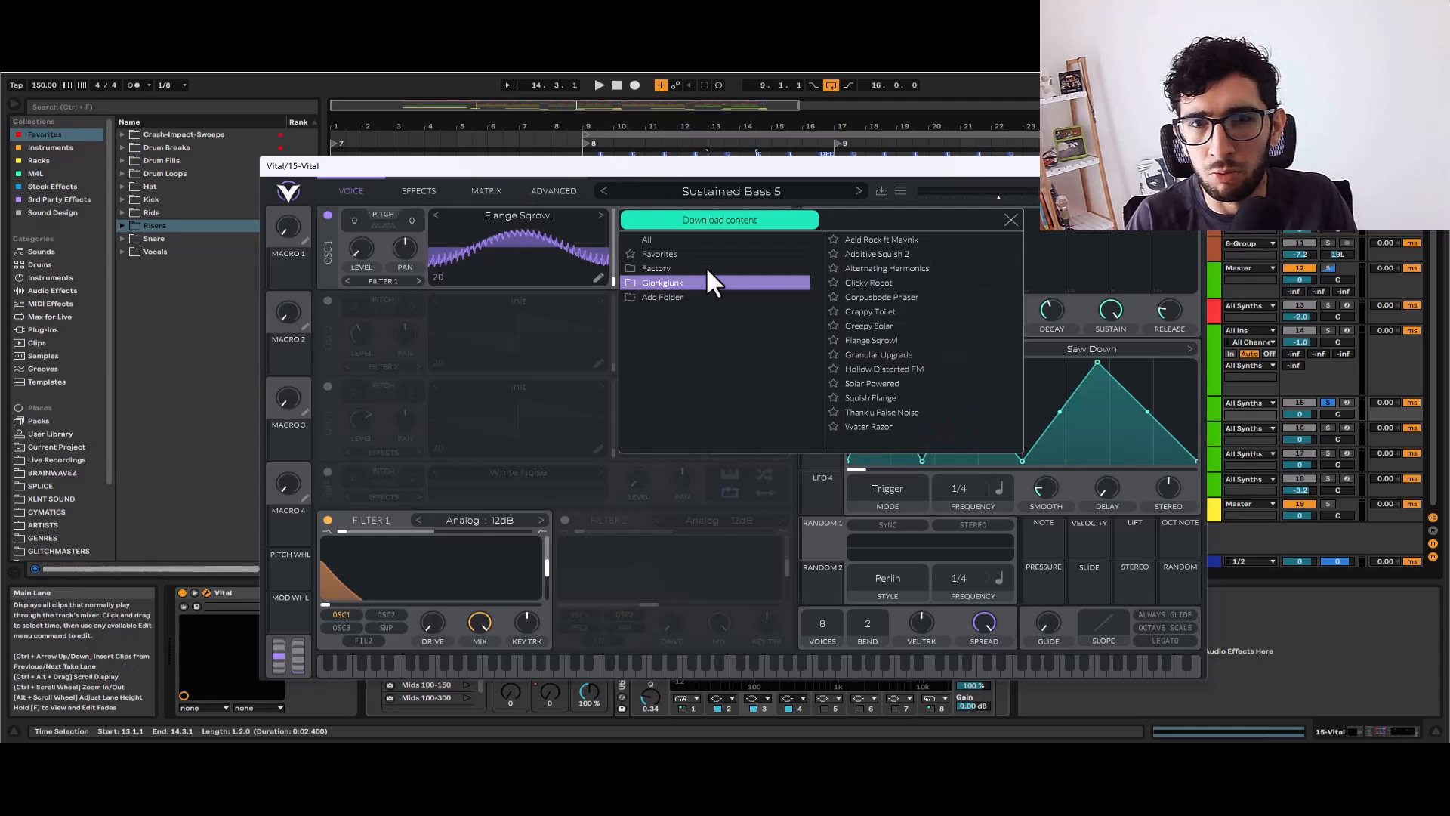
left_click(1021, 201)
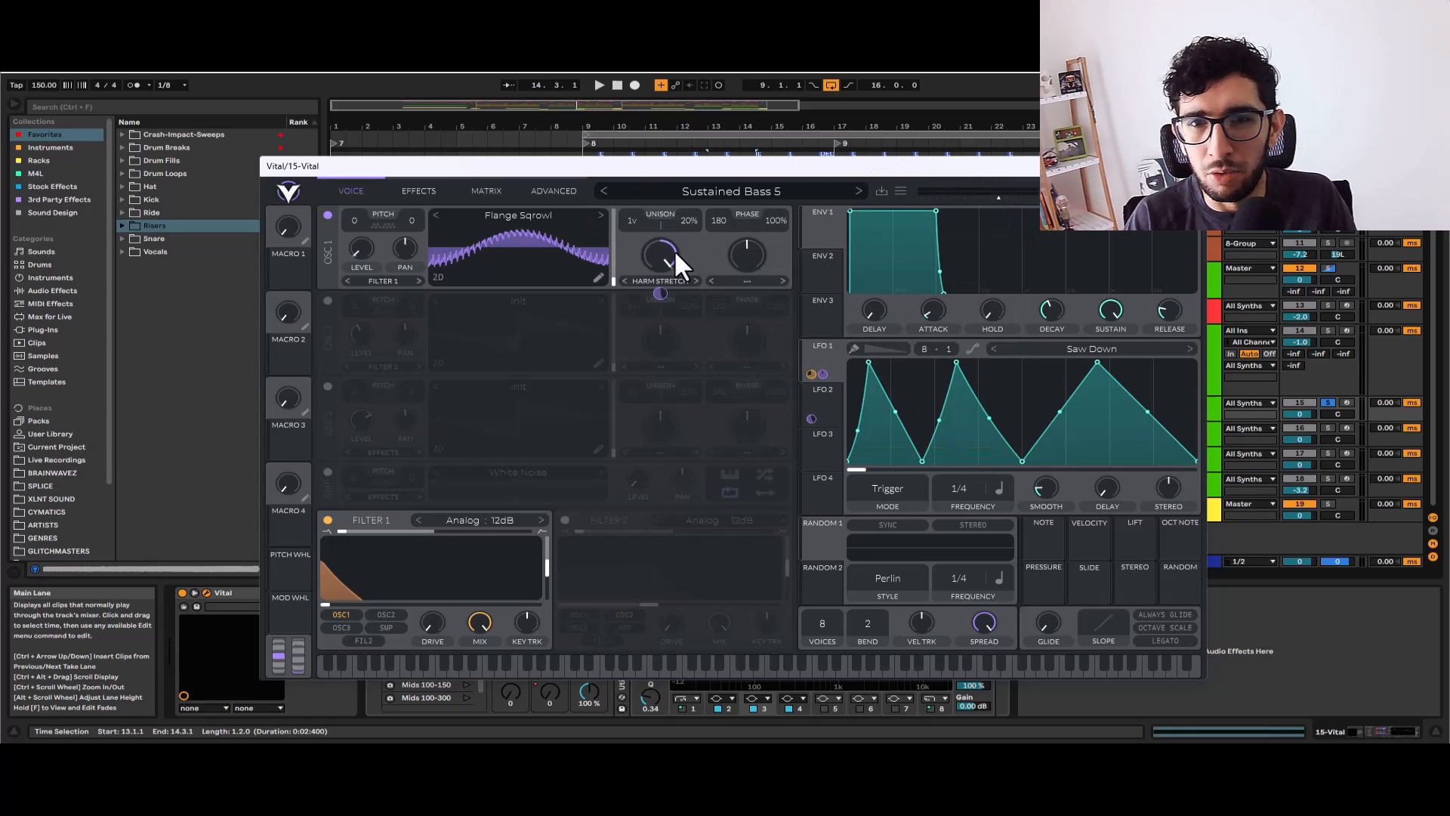
left_click(661, 280)
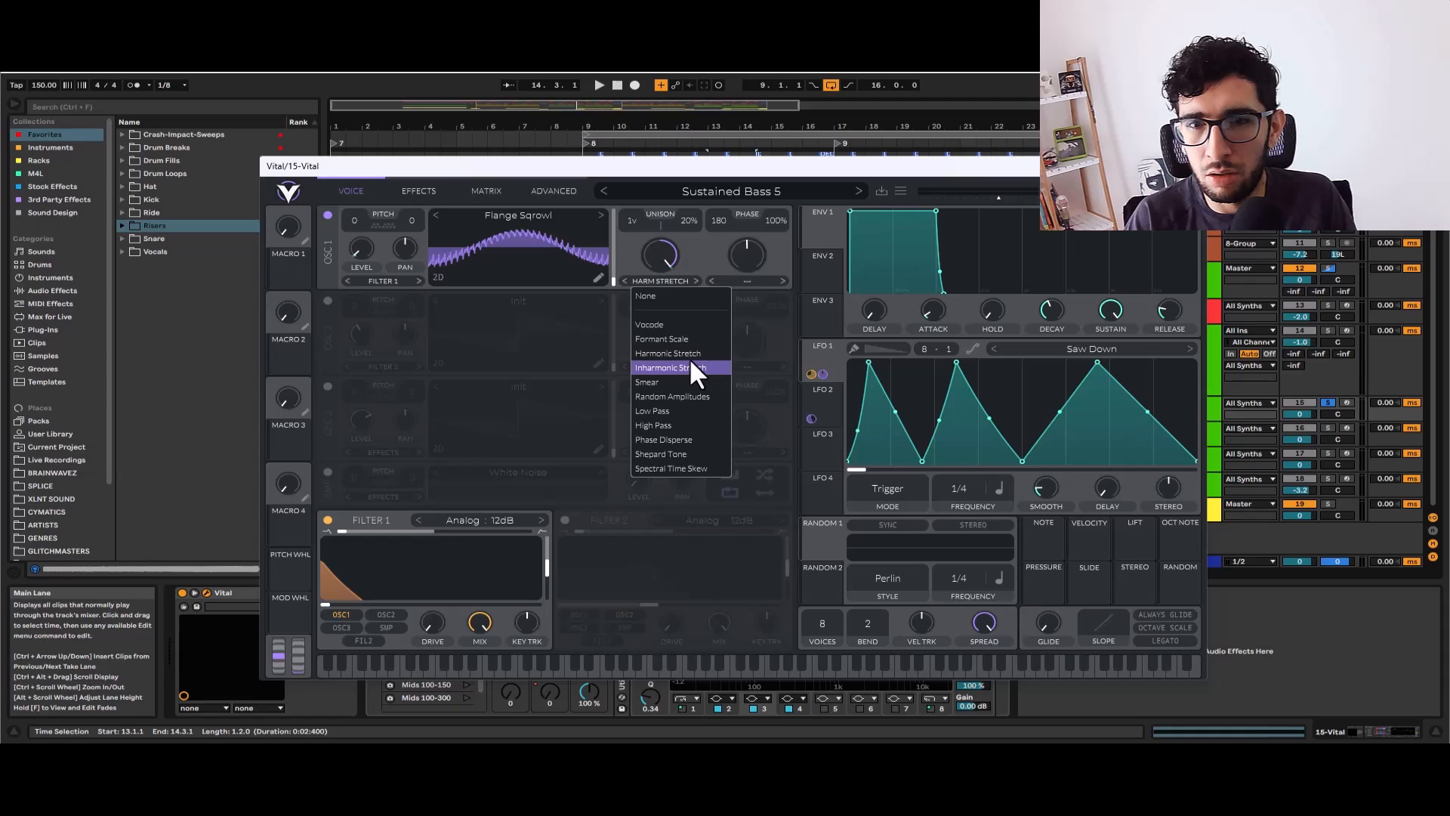
Reorder the Vital patch's effects so Distortion comes first and Compressor second, ahead of Chorus
left_click(419, 191)
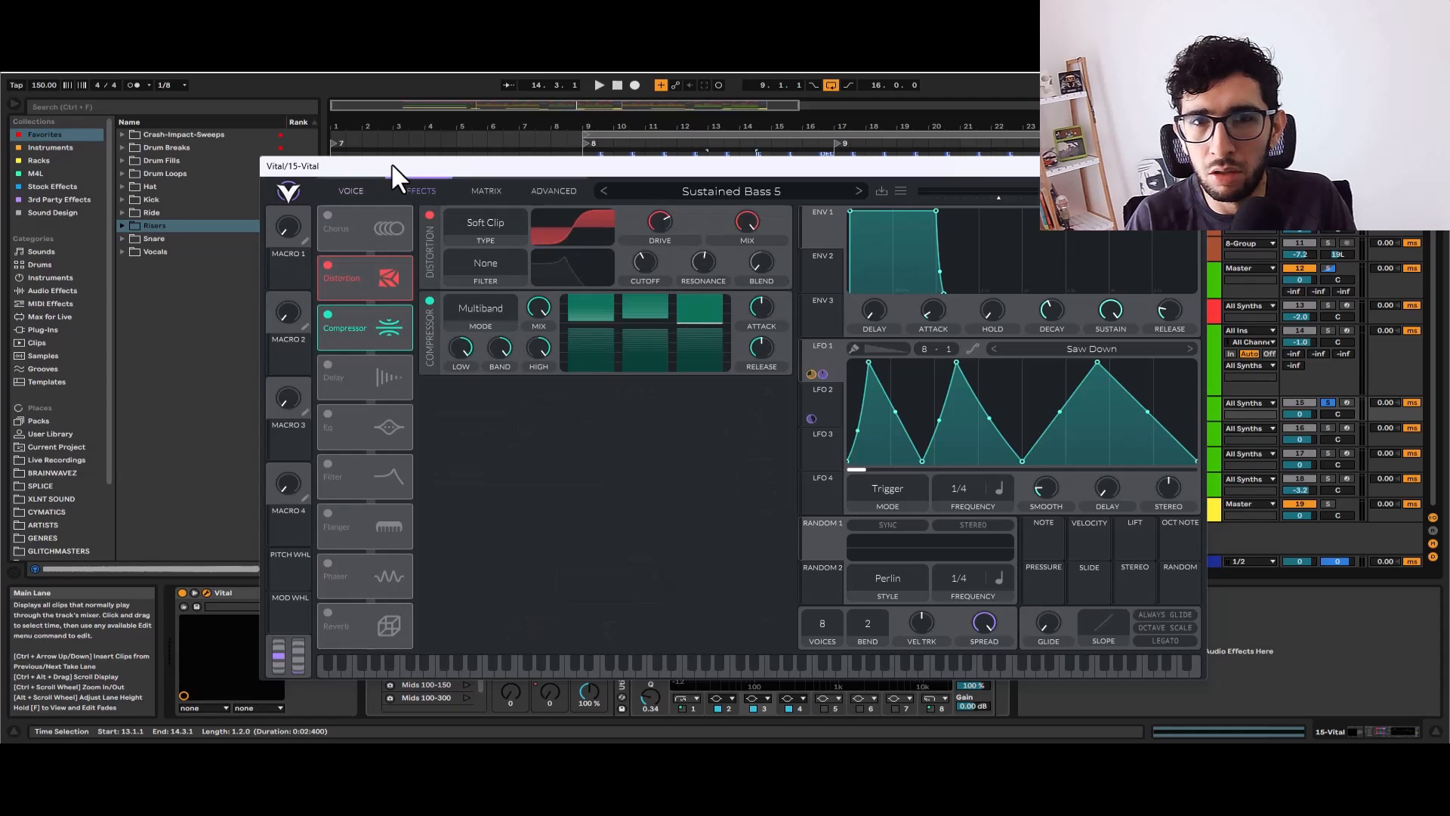
left_click_drag(350, 271, 360, 210)
left_click_drag(372, 311, 374, 240)
left_click(358, 185)
left_click(408, 187)
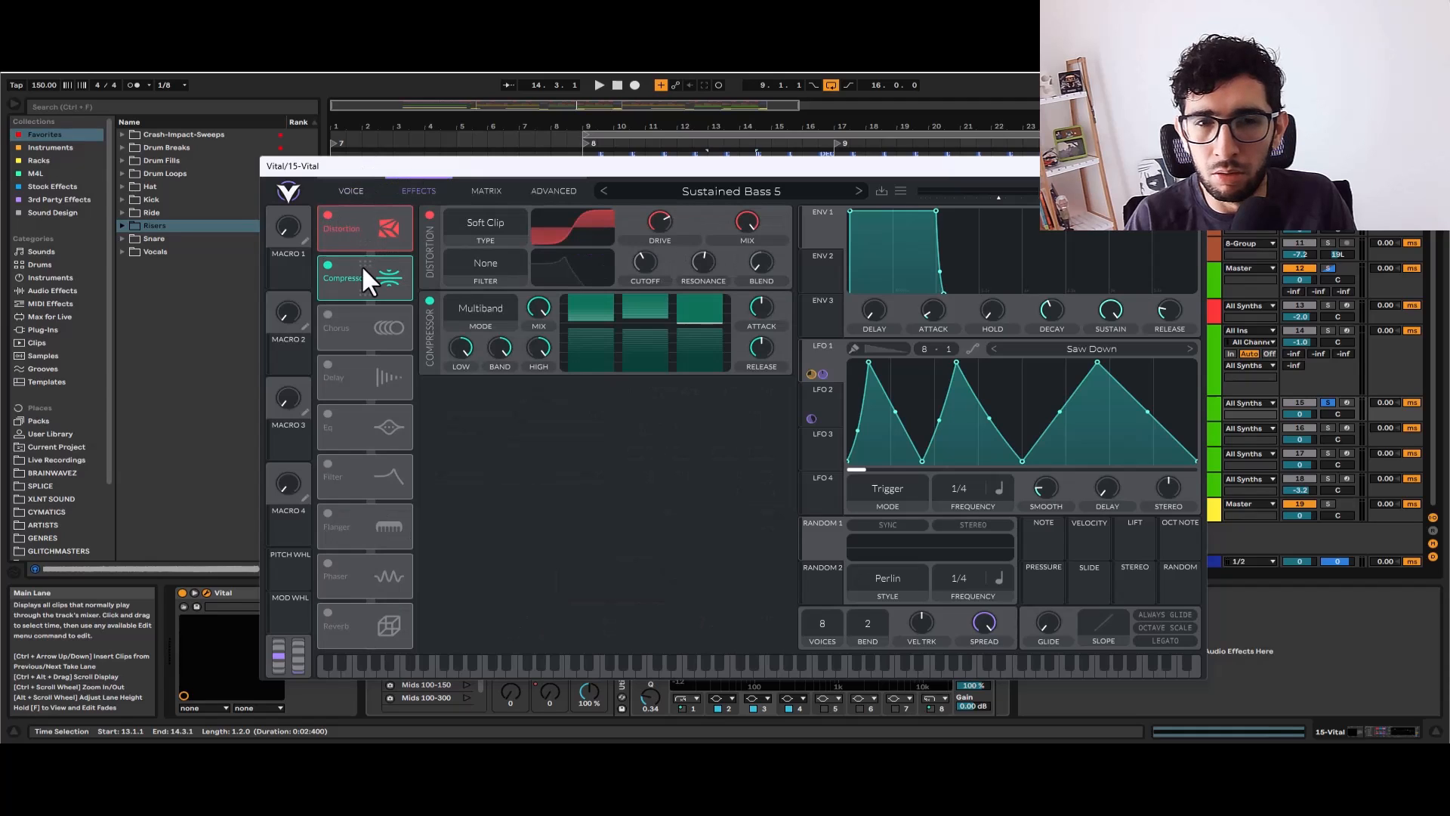
left_click(352, 185)
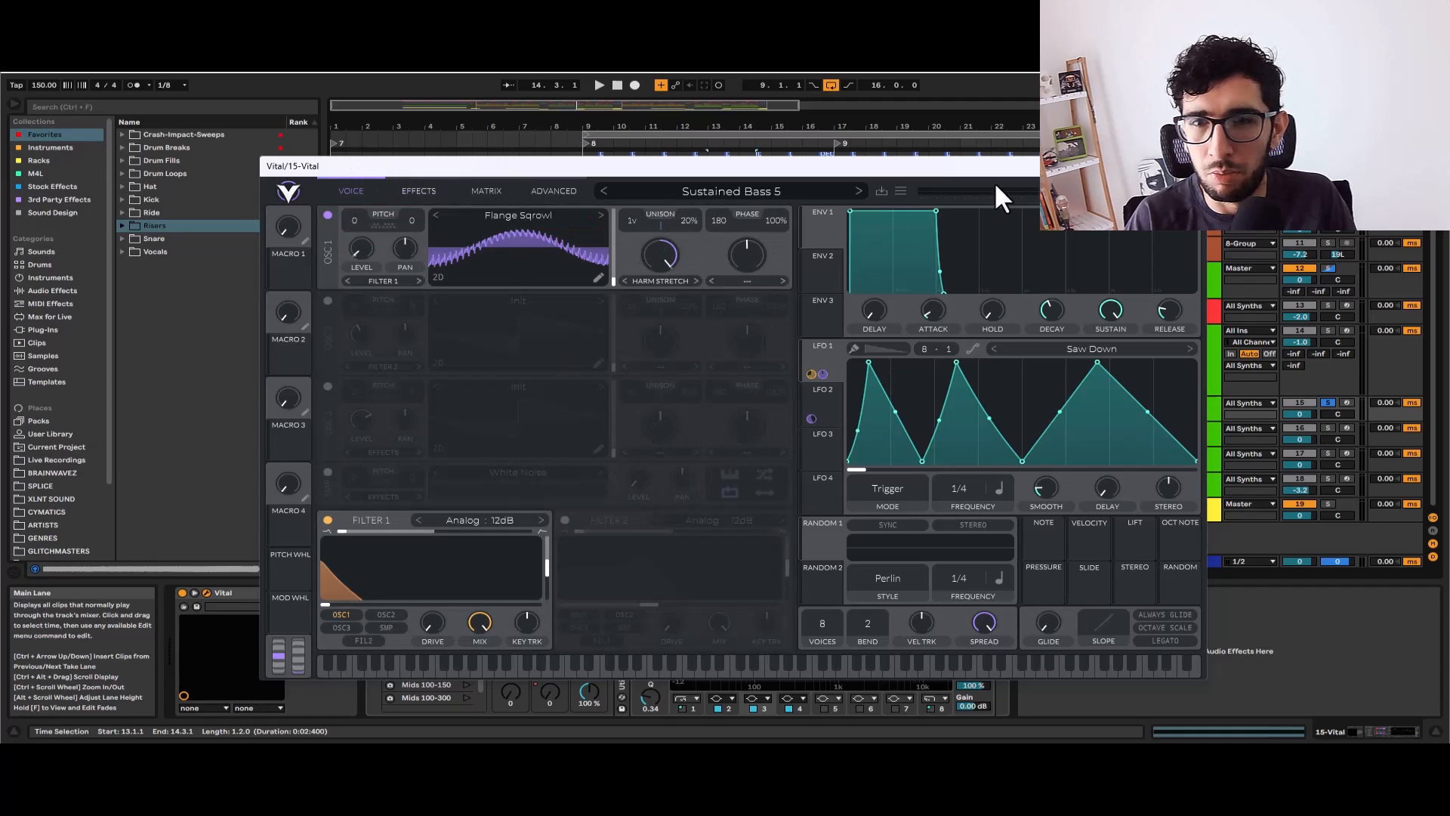
Turn off the Distortion and Compressor effects in the Vital patch and return to the oscillator view
left_click(412, 193)
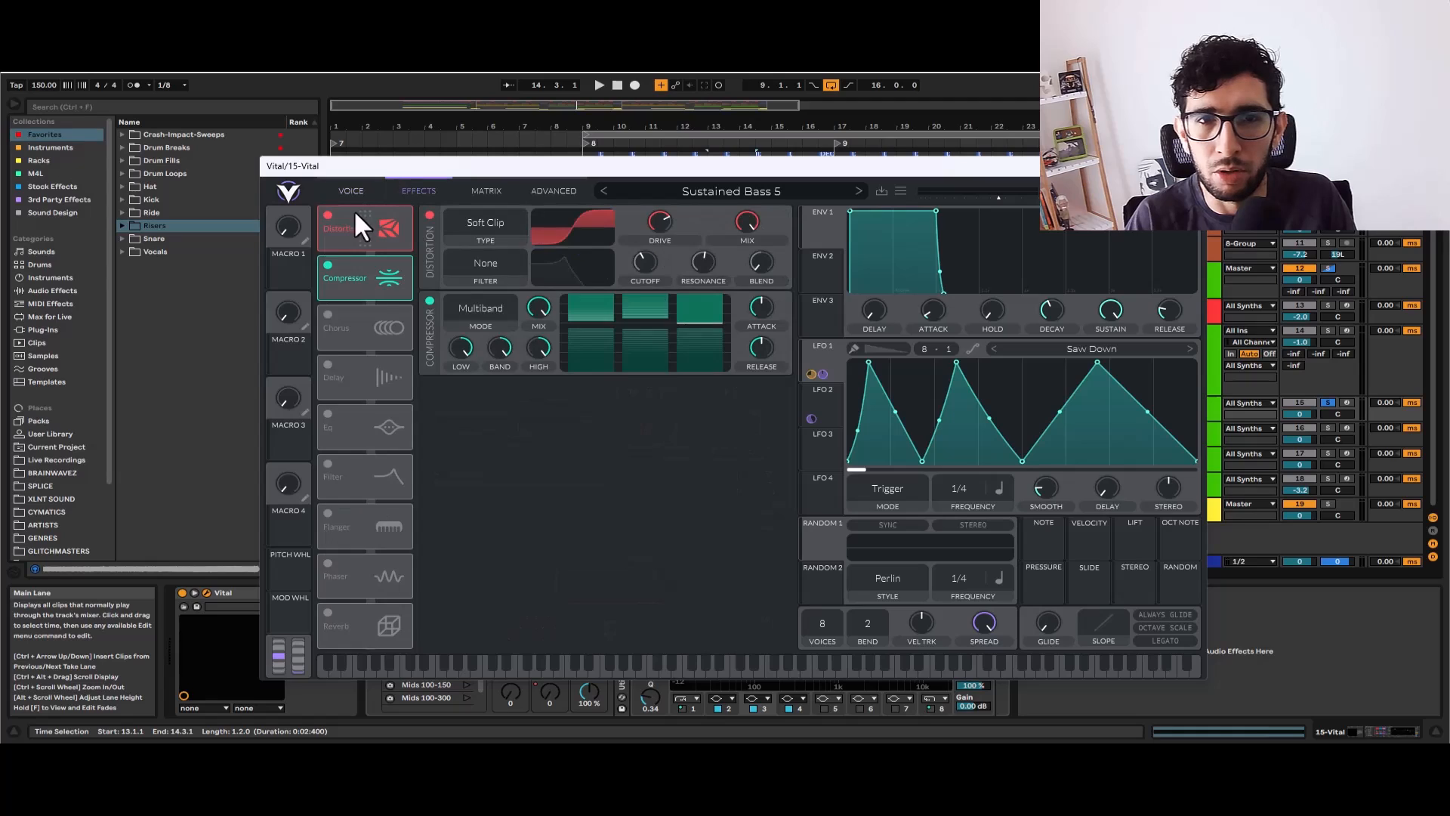
left_click(327, 215)
left_click(327, 264)
left_click(343, 181)
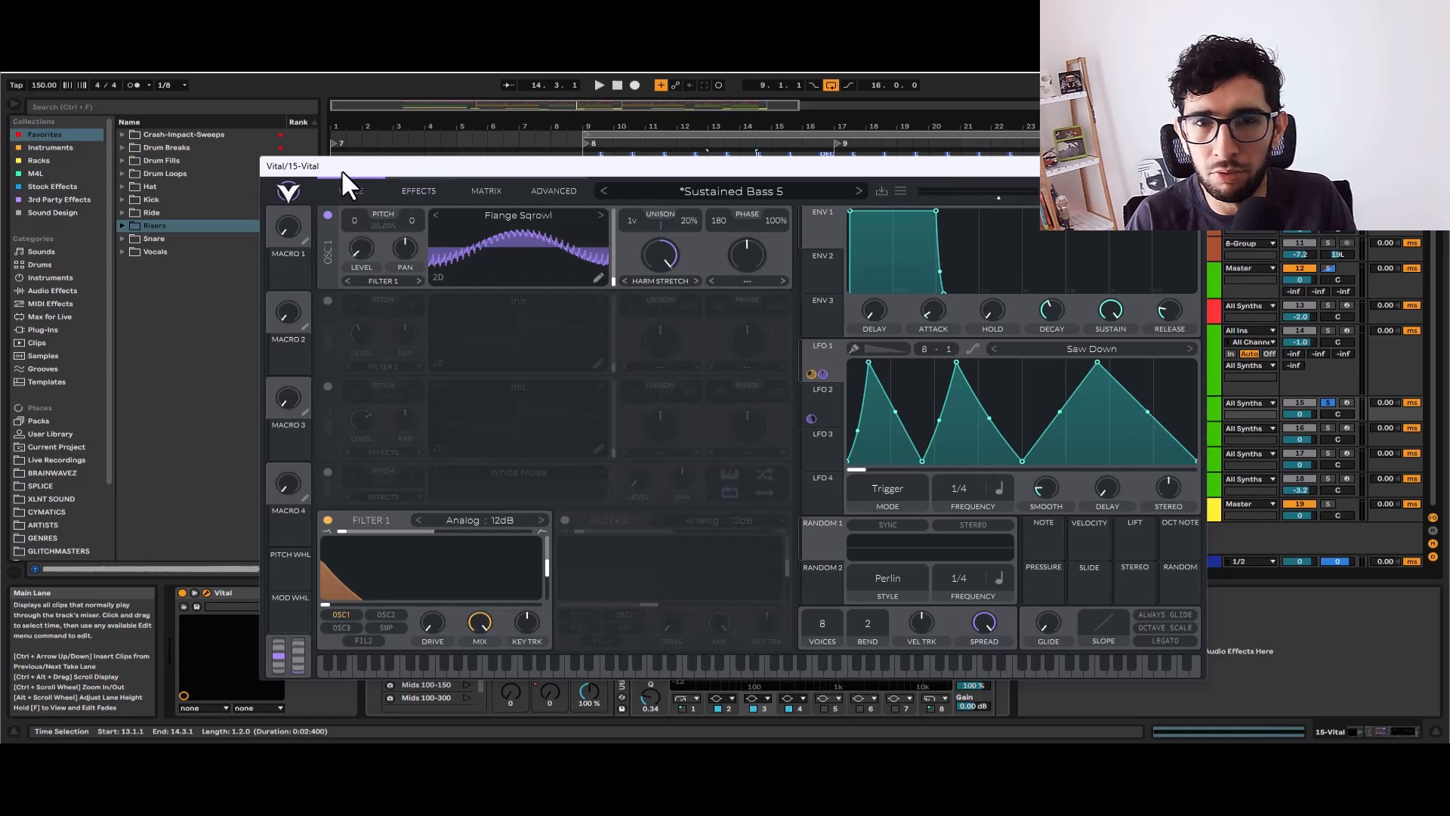
Set oscillator 1's spectral morph to None and turn off Filter 1
left_click(656, 278)
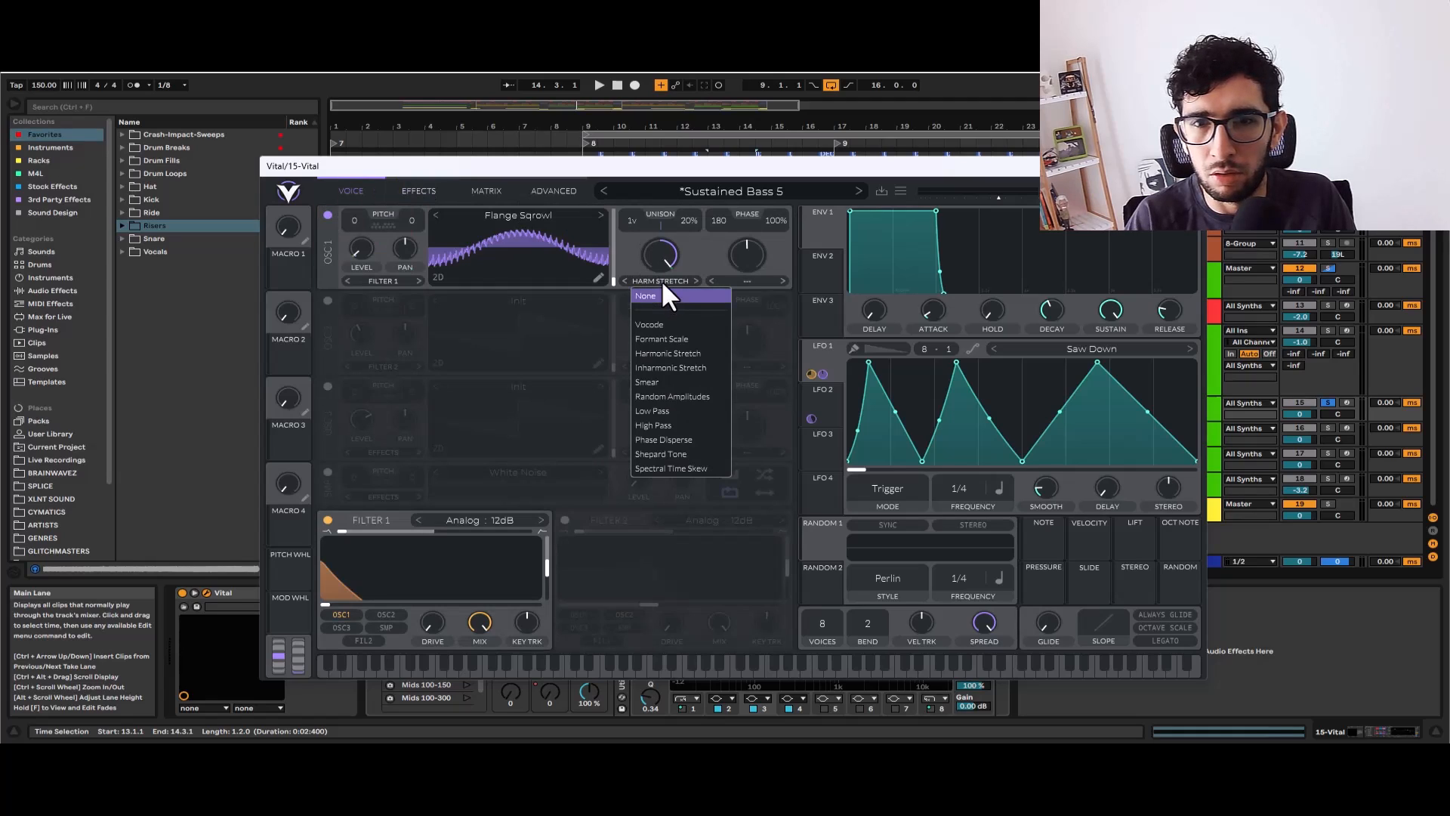
left_click(663, 295)
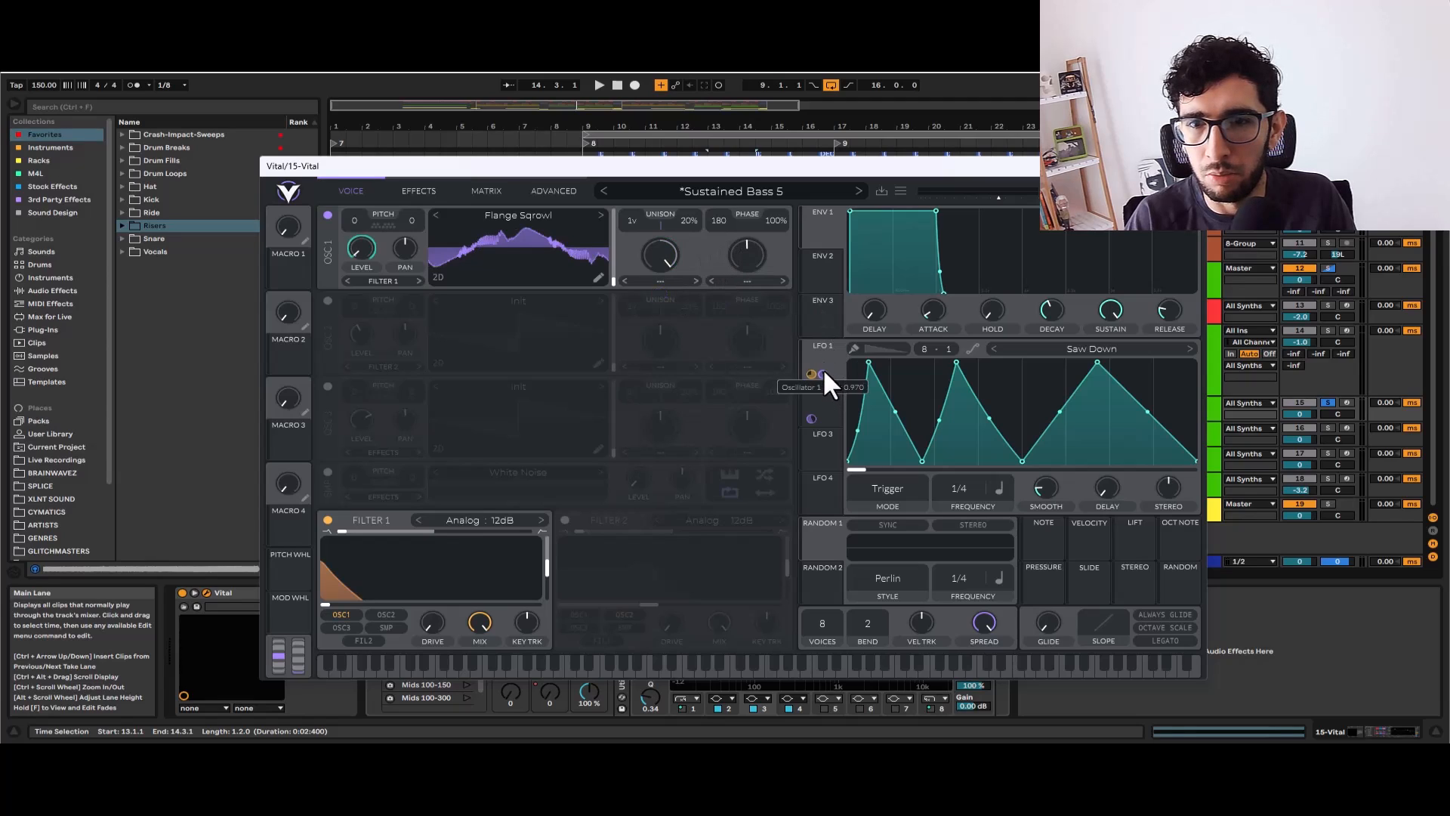
left_click(659, 280)
left_click(692, 297)
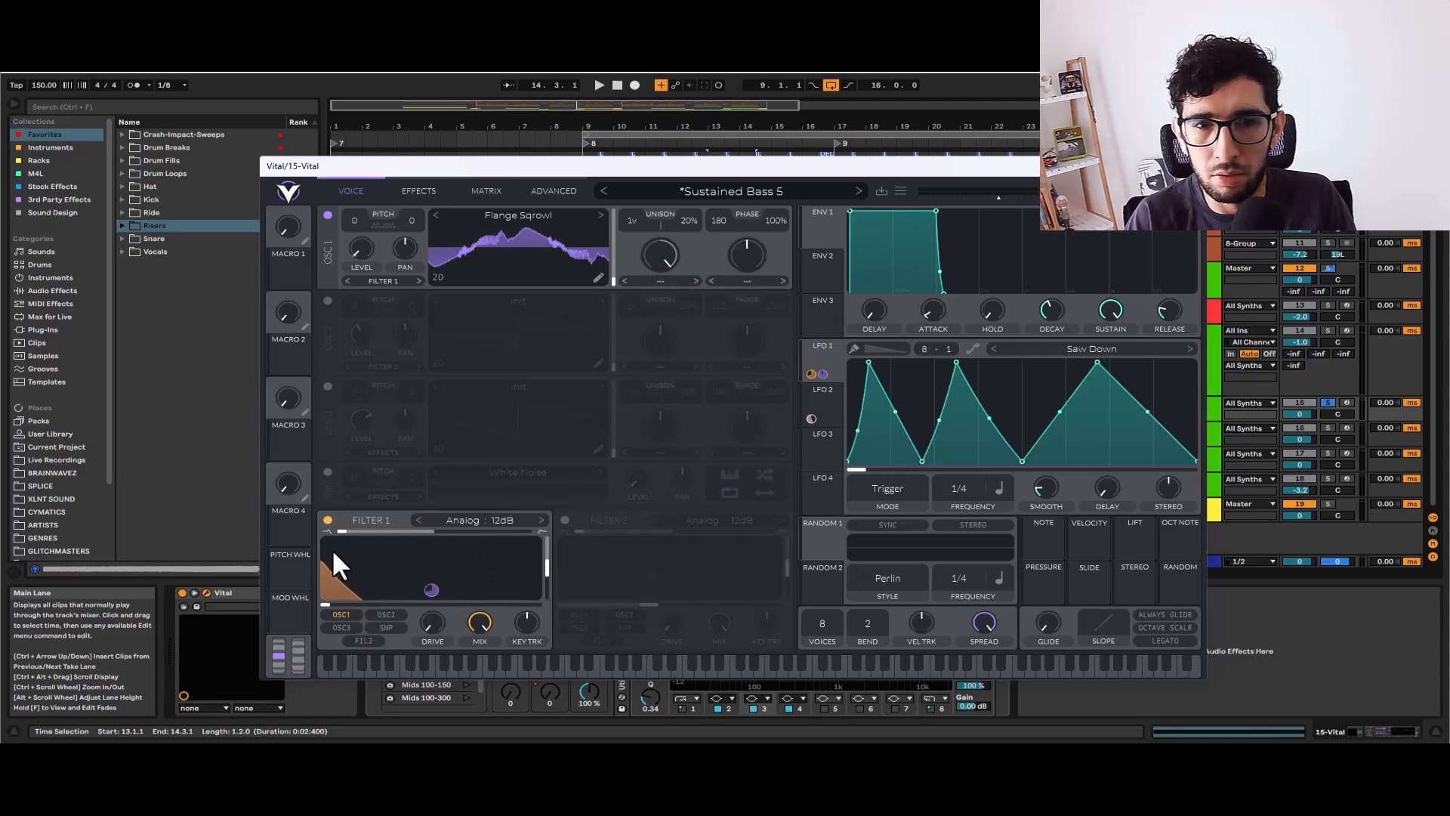
left_click(327, 521)
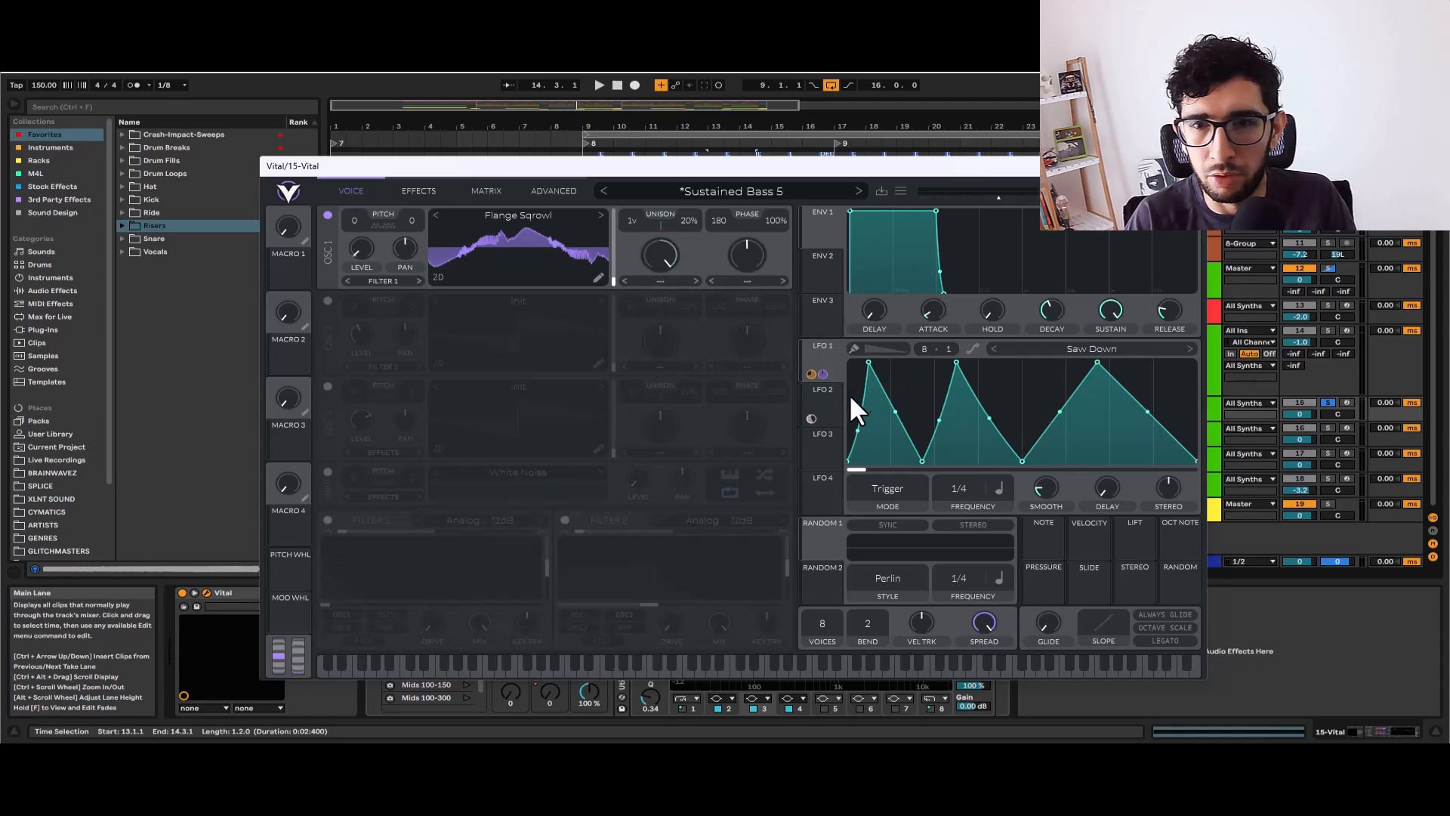
Play the clip with oscillator 1's level at full, and again with it lowered so LFO 1 controls it
left_click(827, 401)
left_click(812, 354)
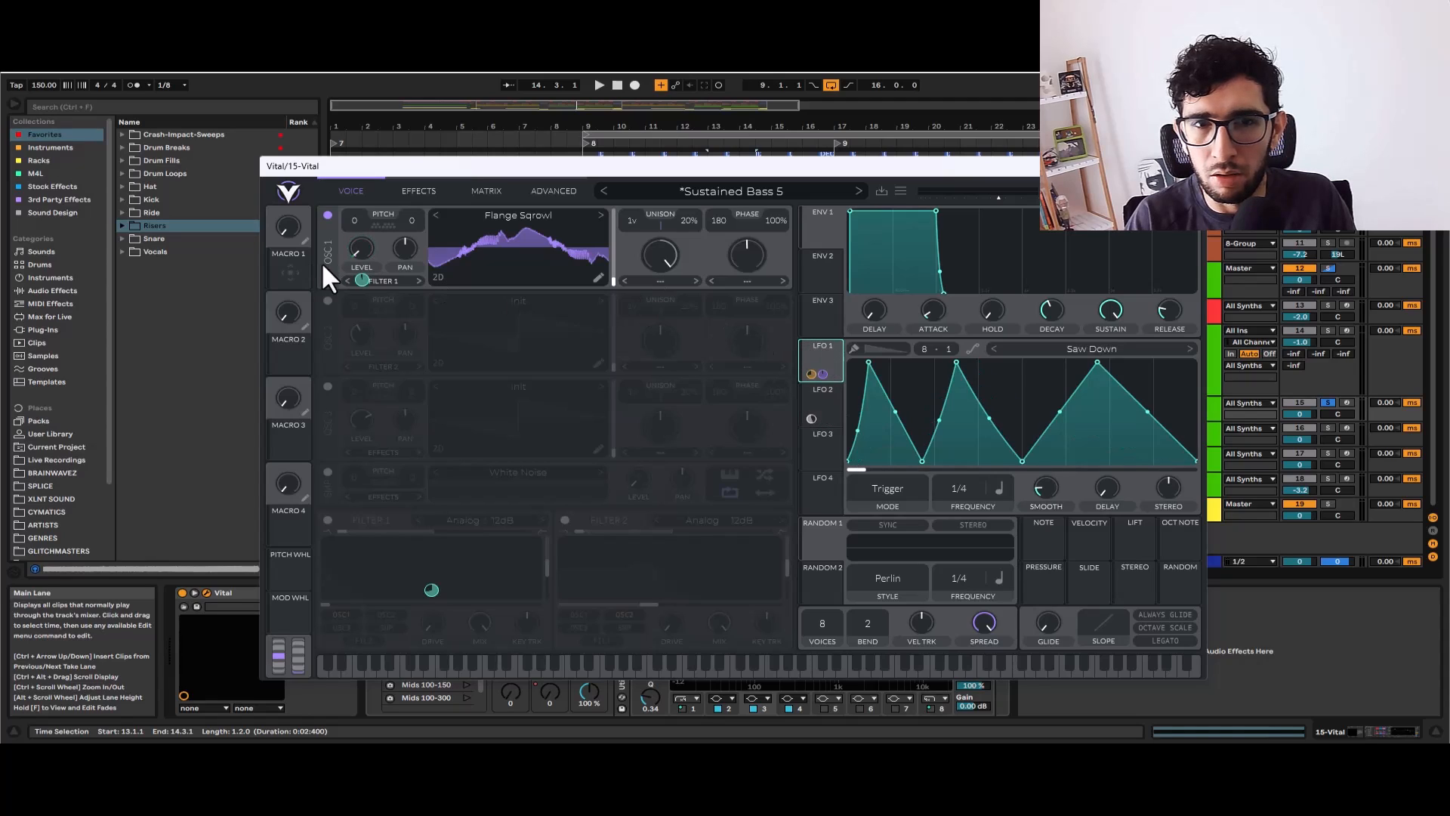
left_click(357, 232)
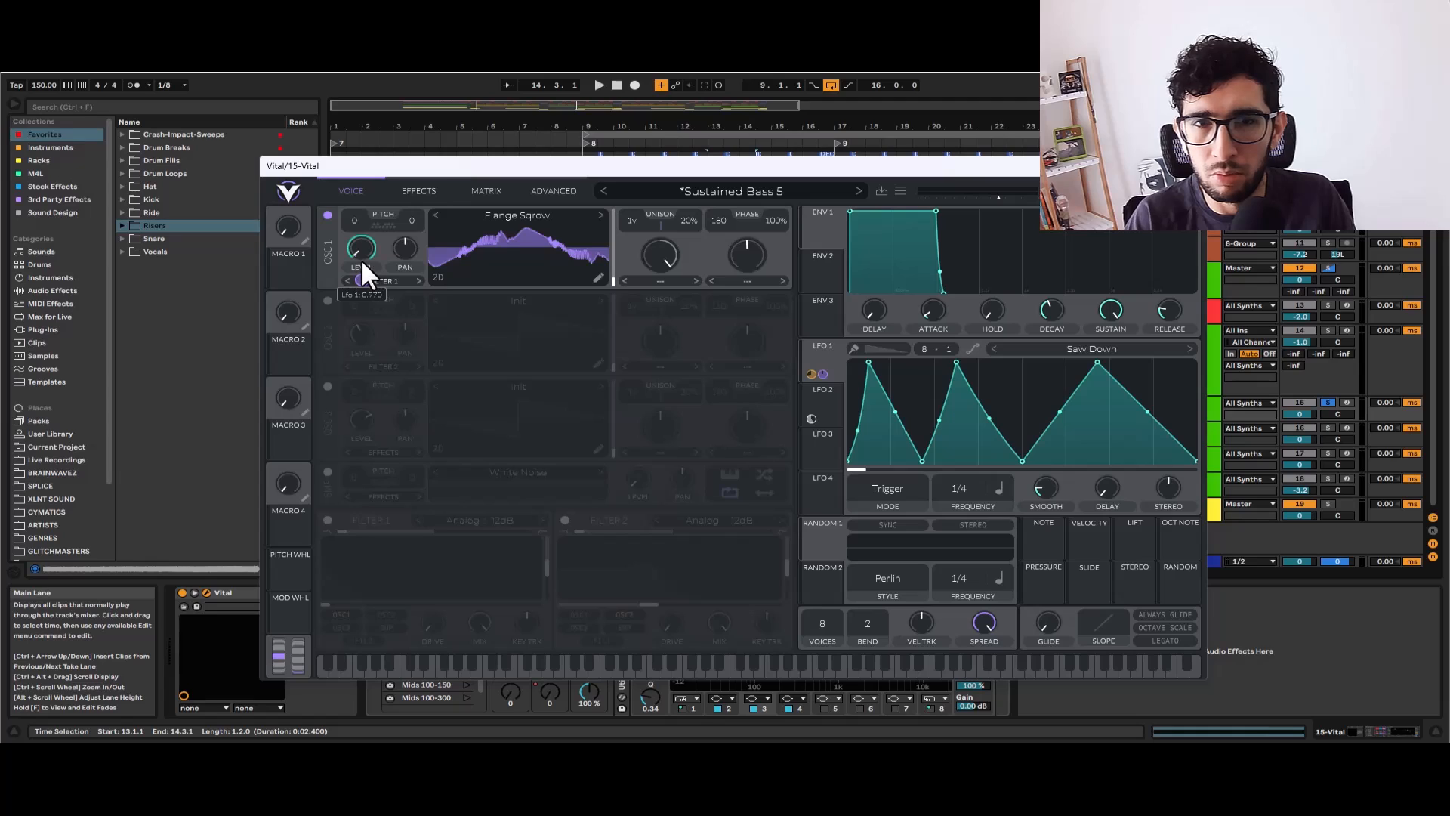
left_click_drag(360, 237, 373, 152)
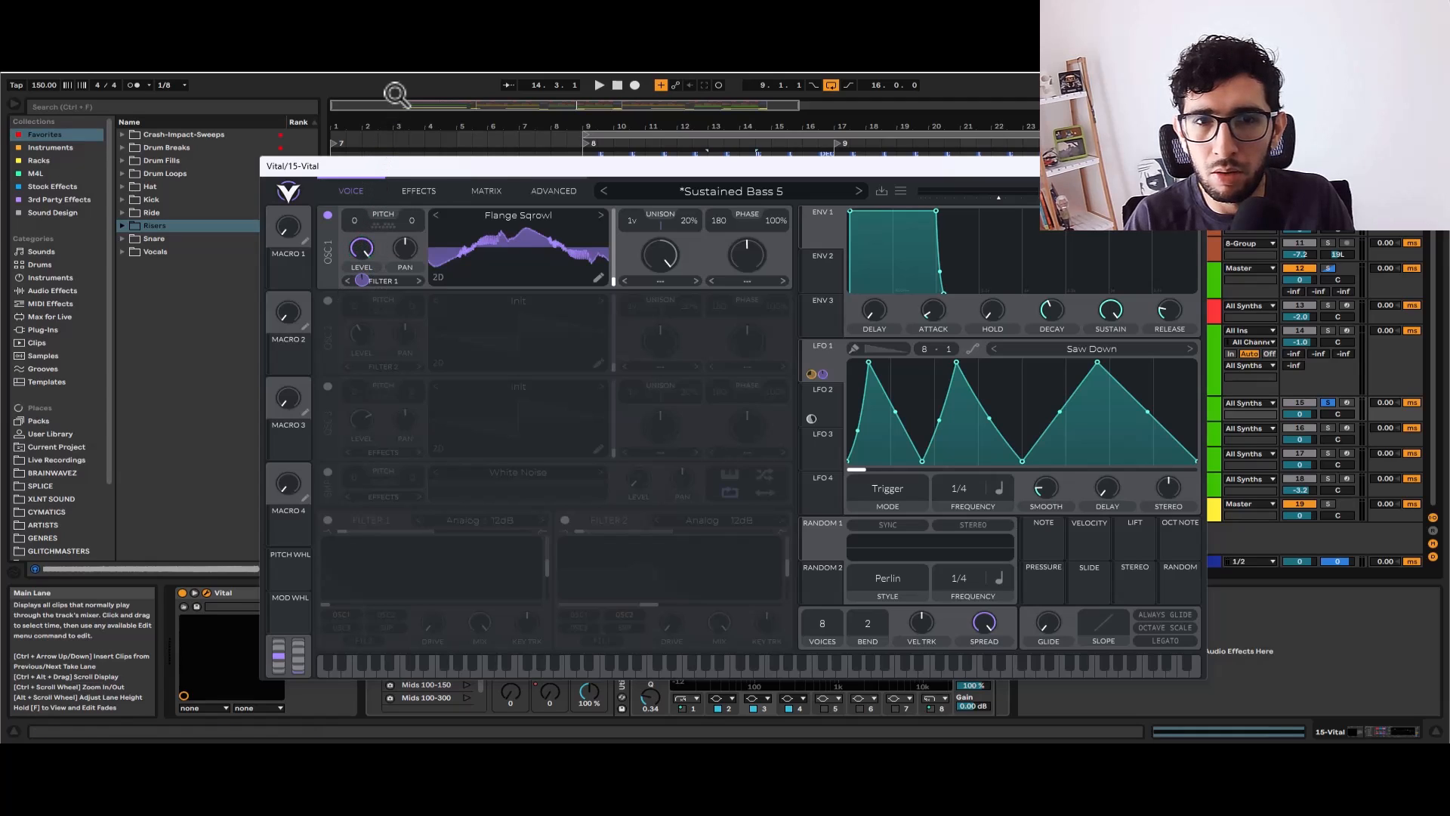
key("space")
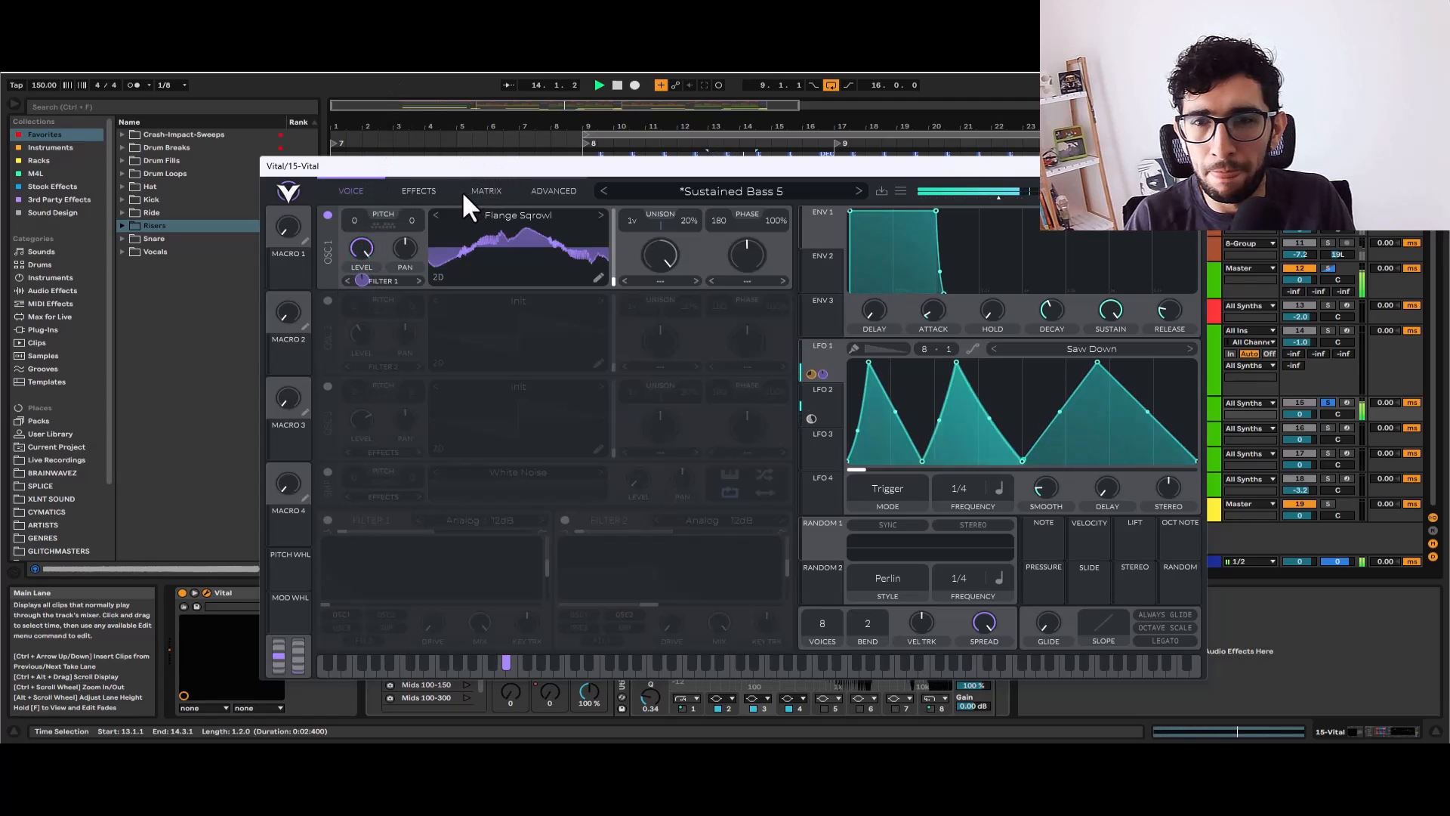
key("space")
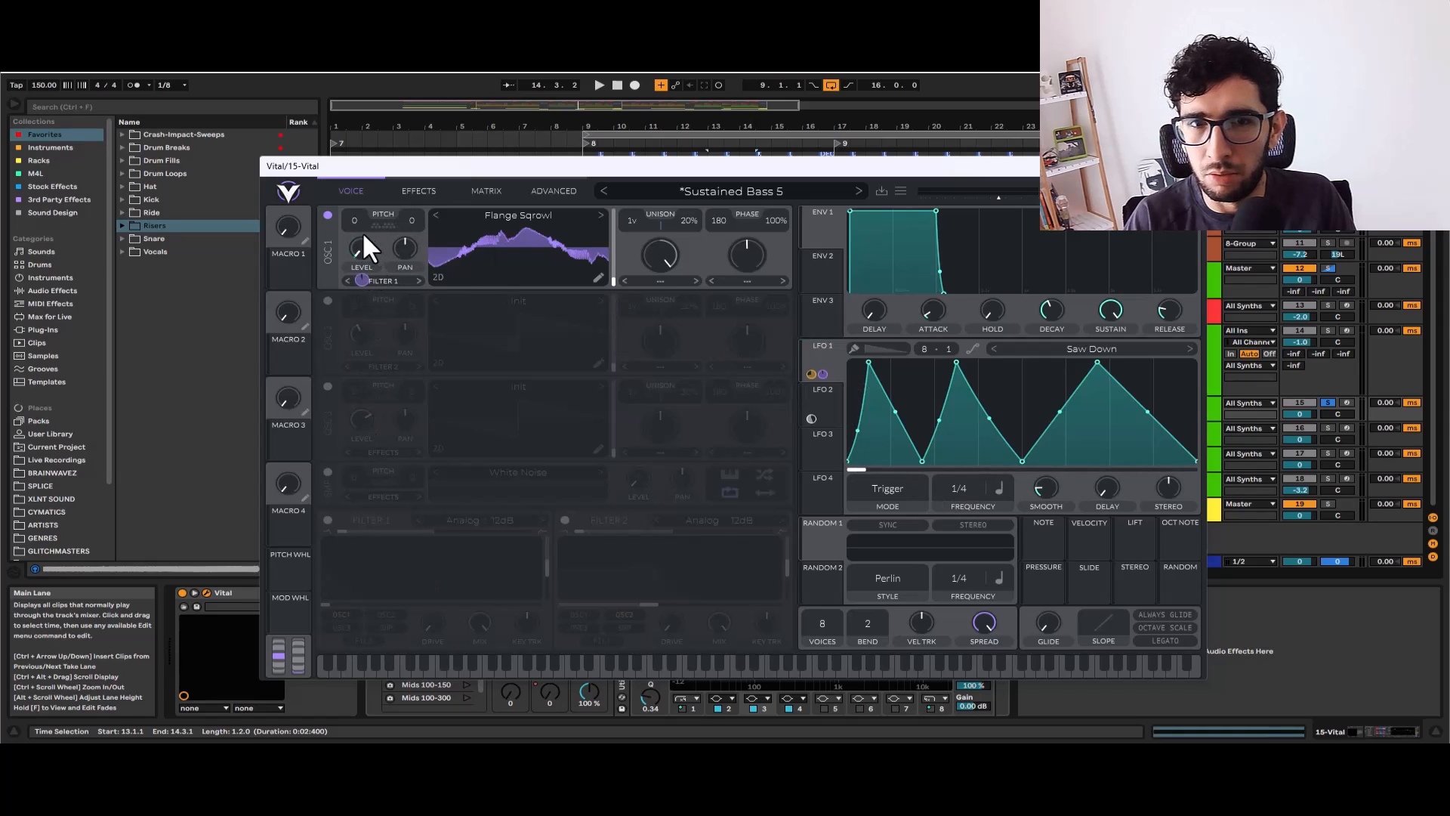
key("space")
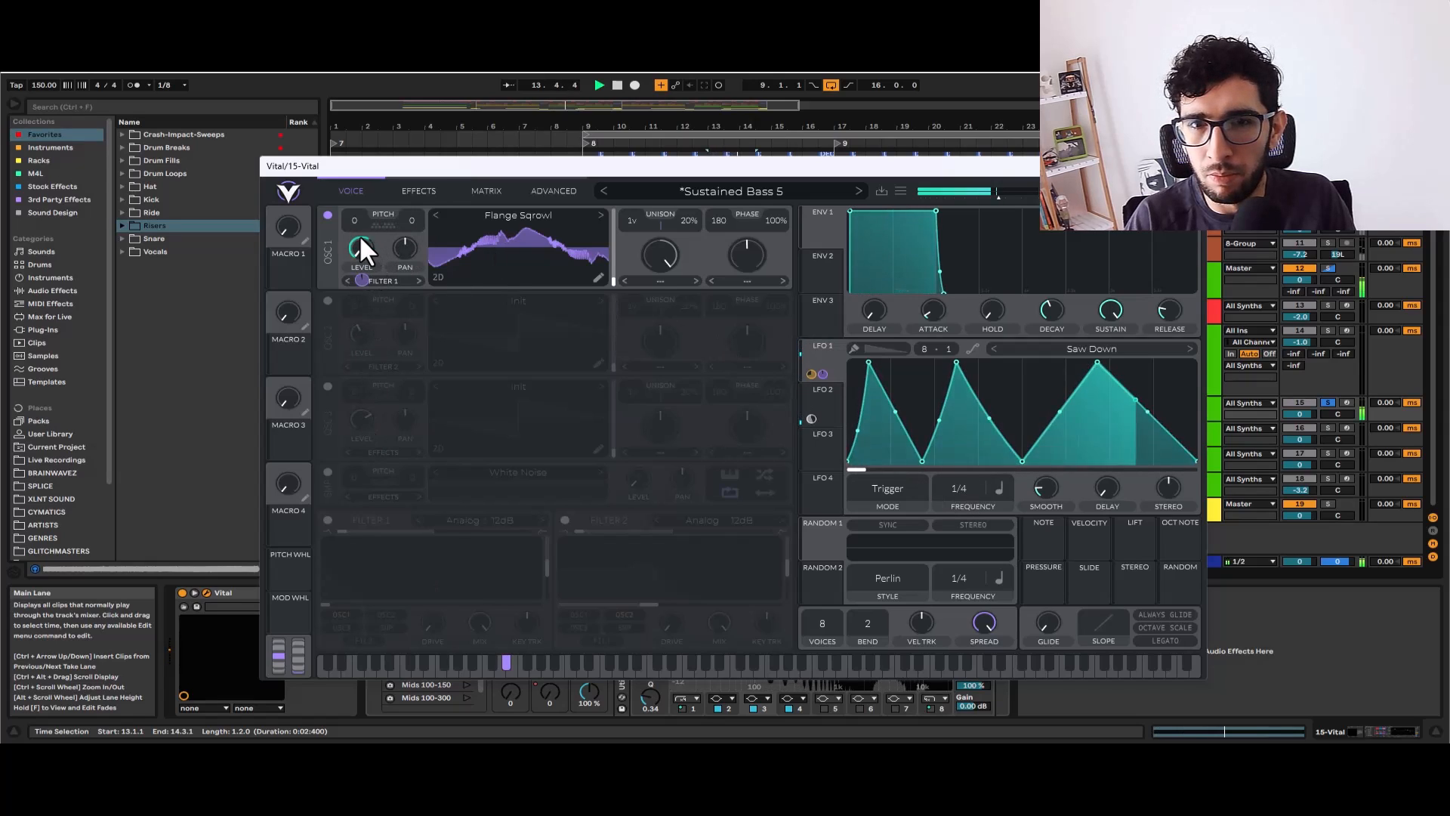
key("space")
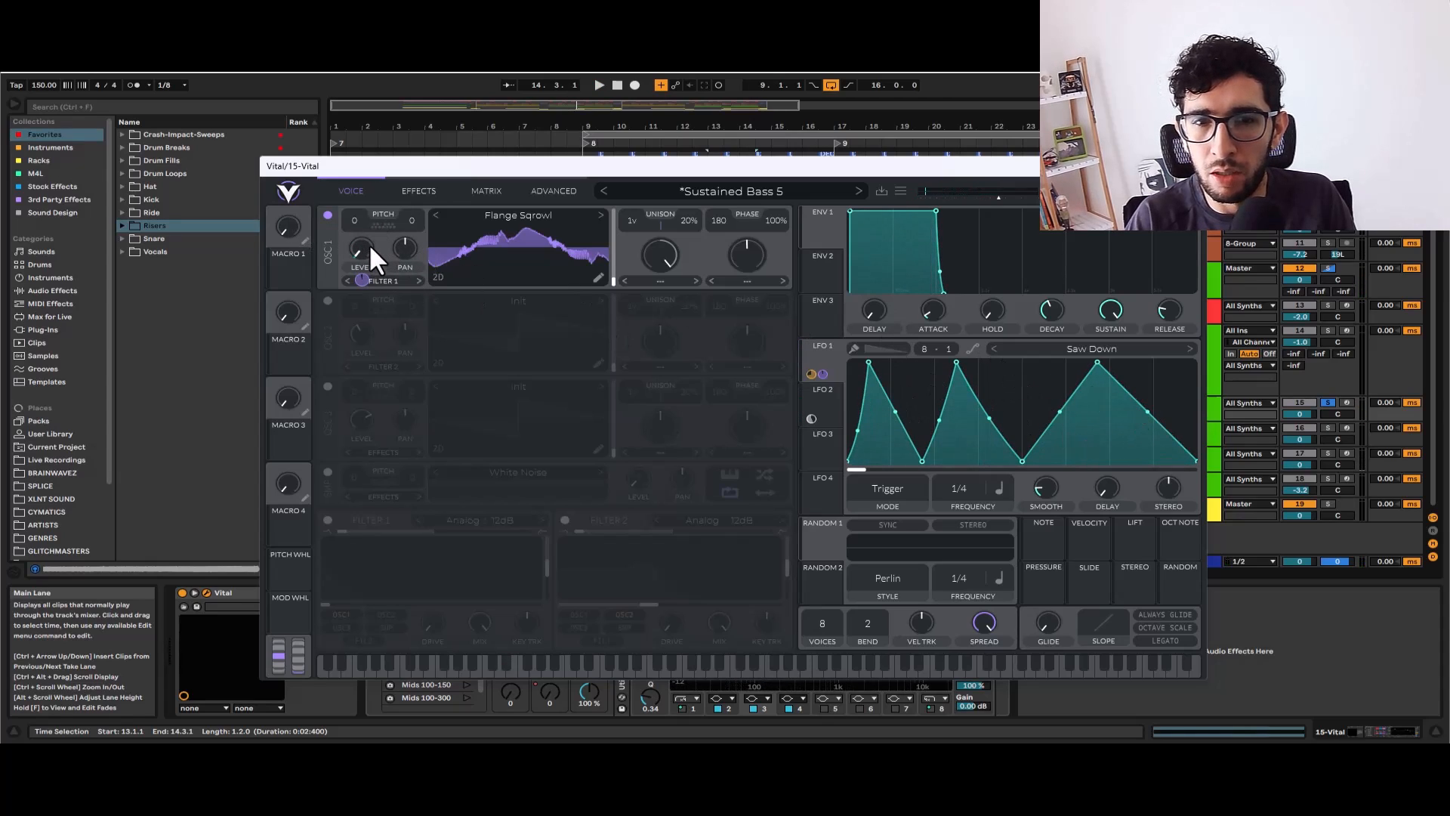
Turn Filter 1 back on and play the clip to hear LFO 1 modulating the filter
left_click(822, 354)
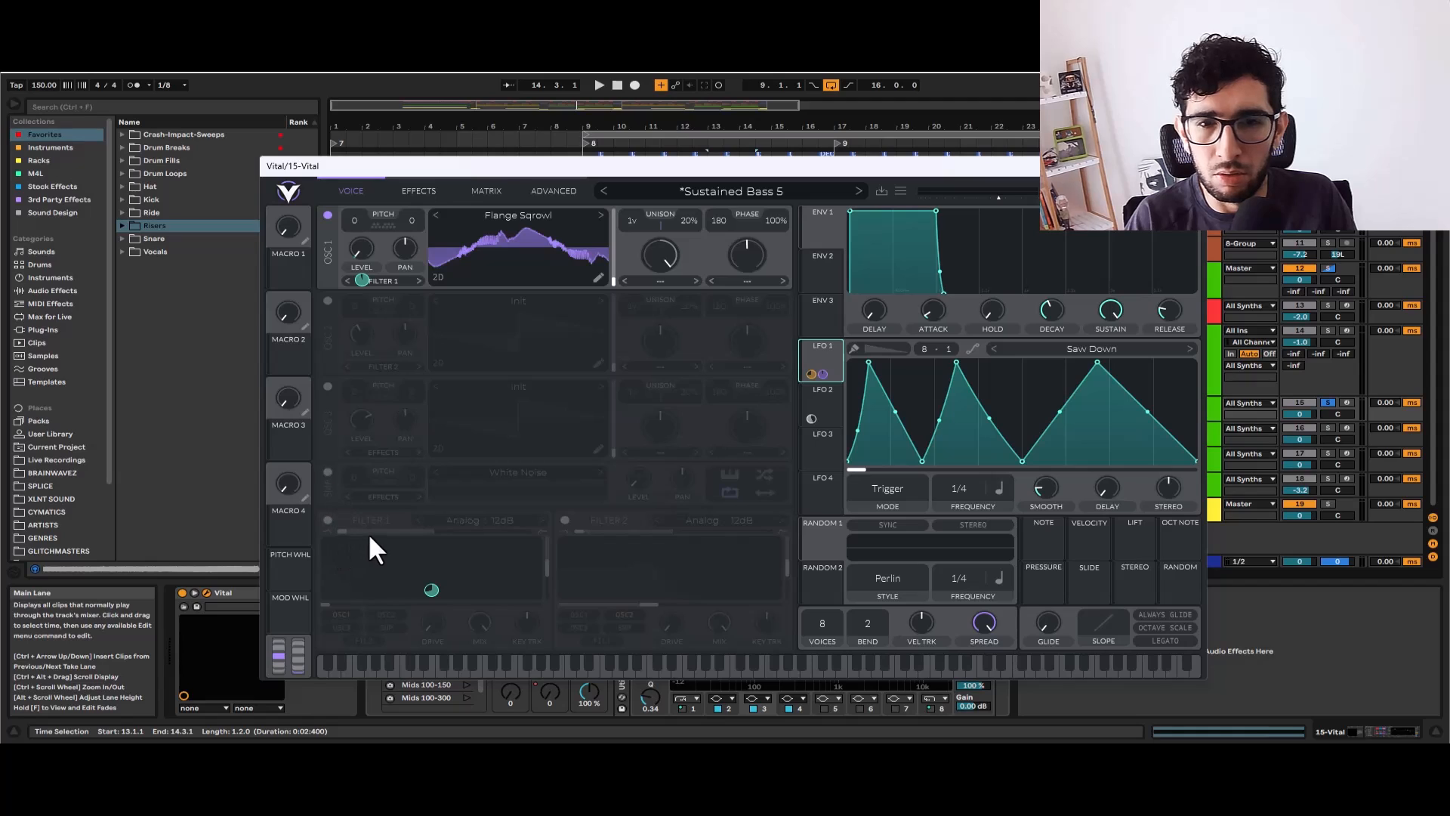
left_click(329, 521)
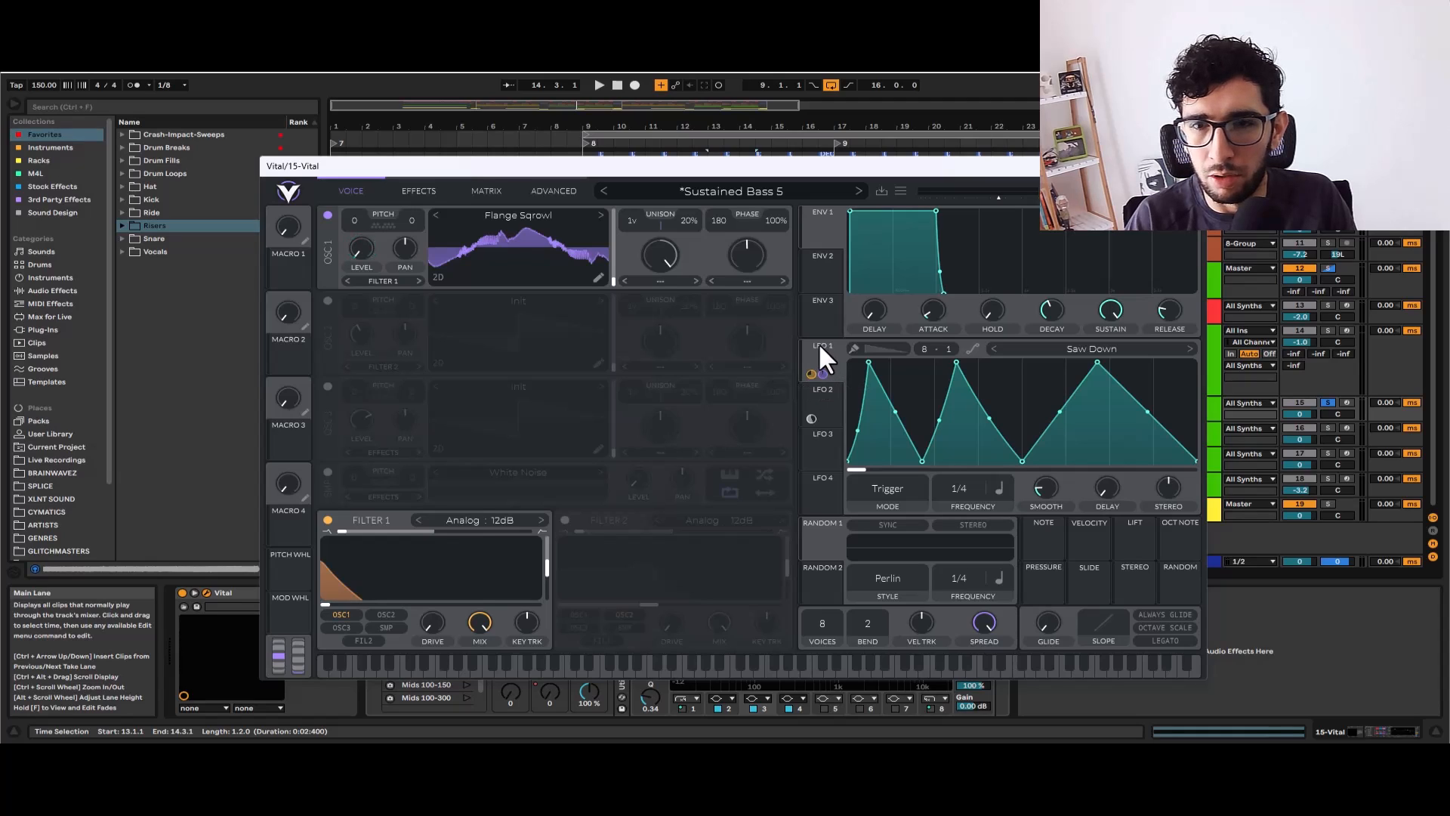
key("space")
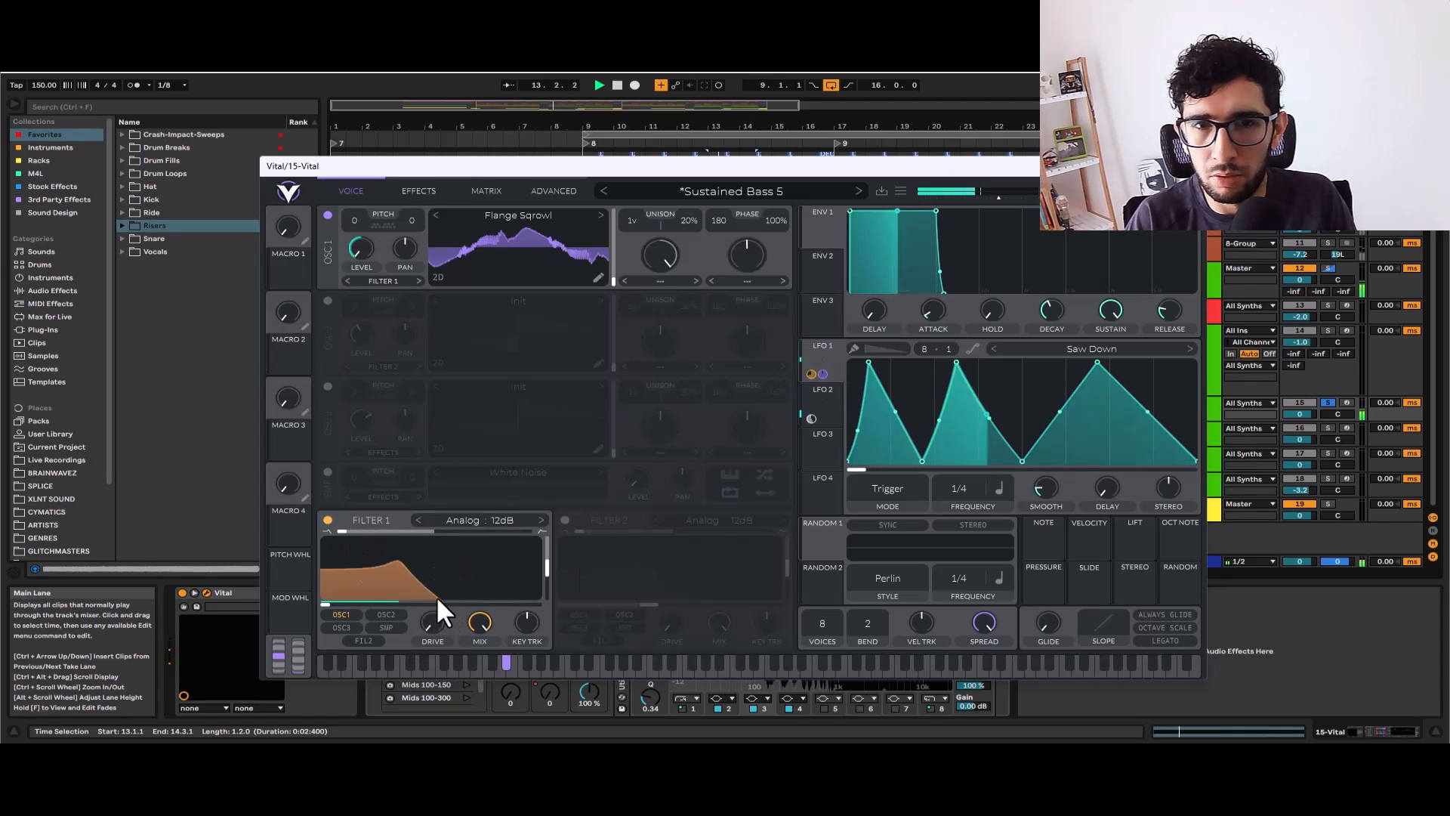
Stop playback and set oscillator 1's spectral morph back to Harmonic Stretch
key("space")
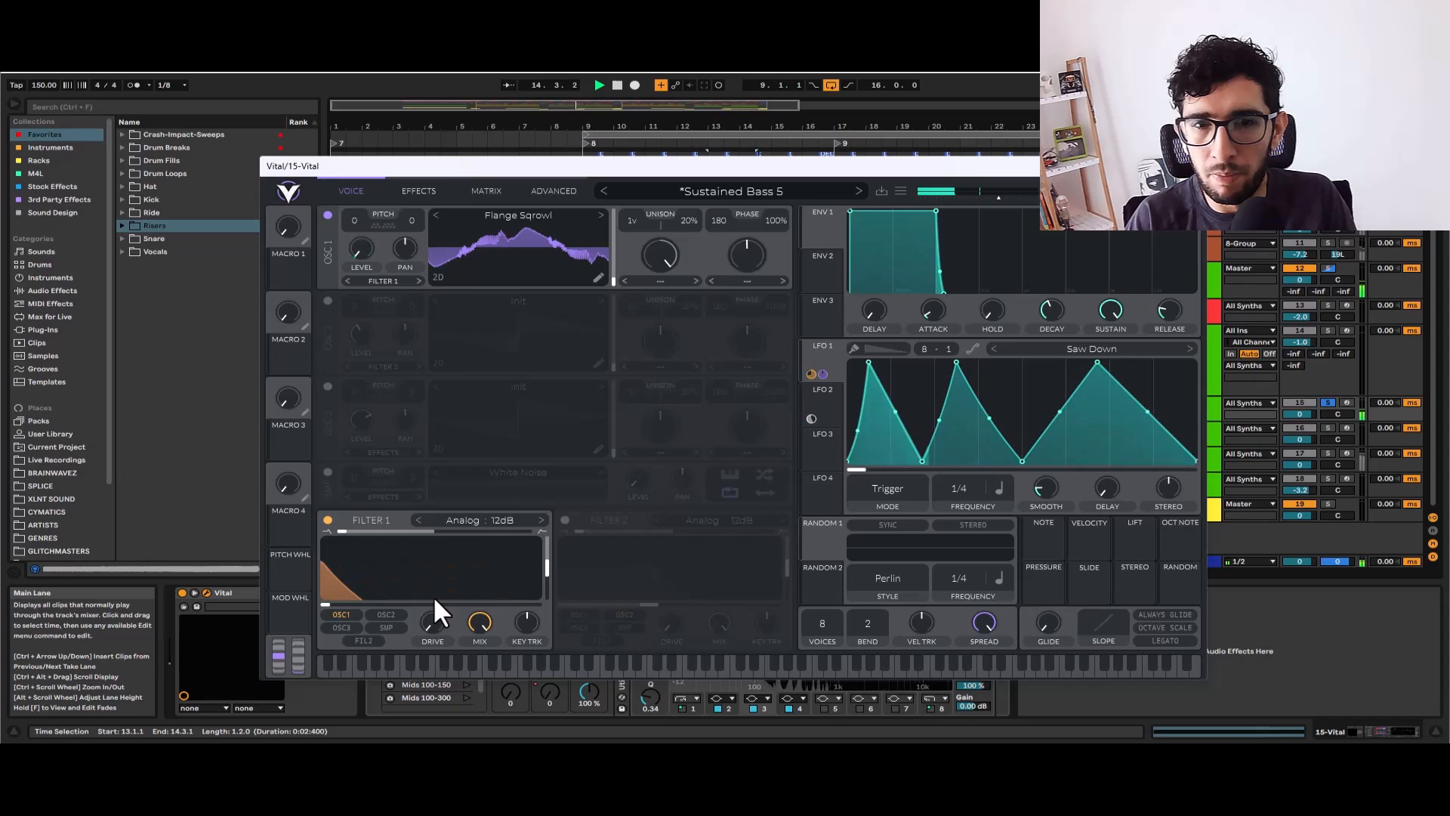
right_click(672, 252)
right_click(663, 272)
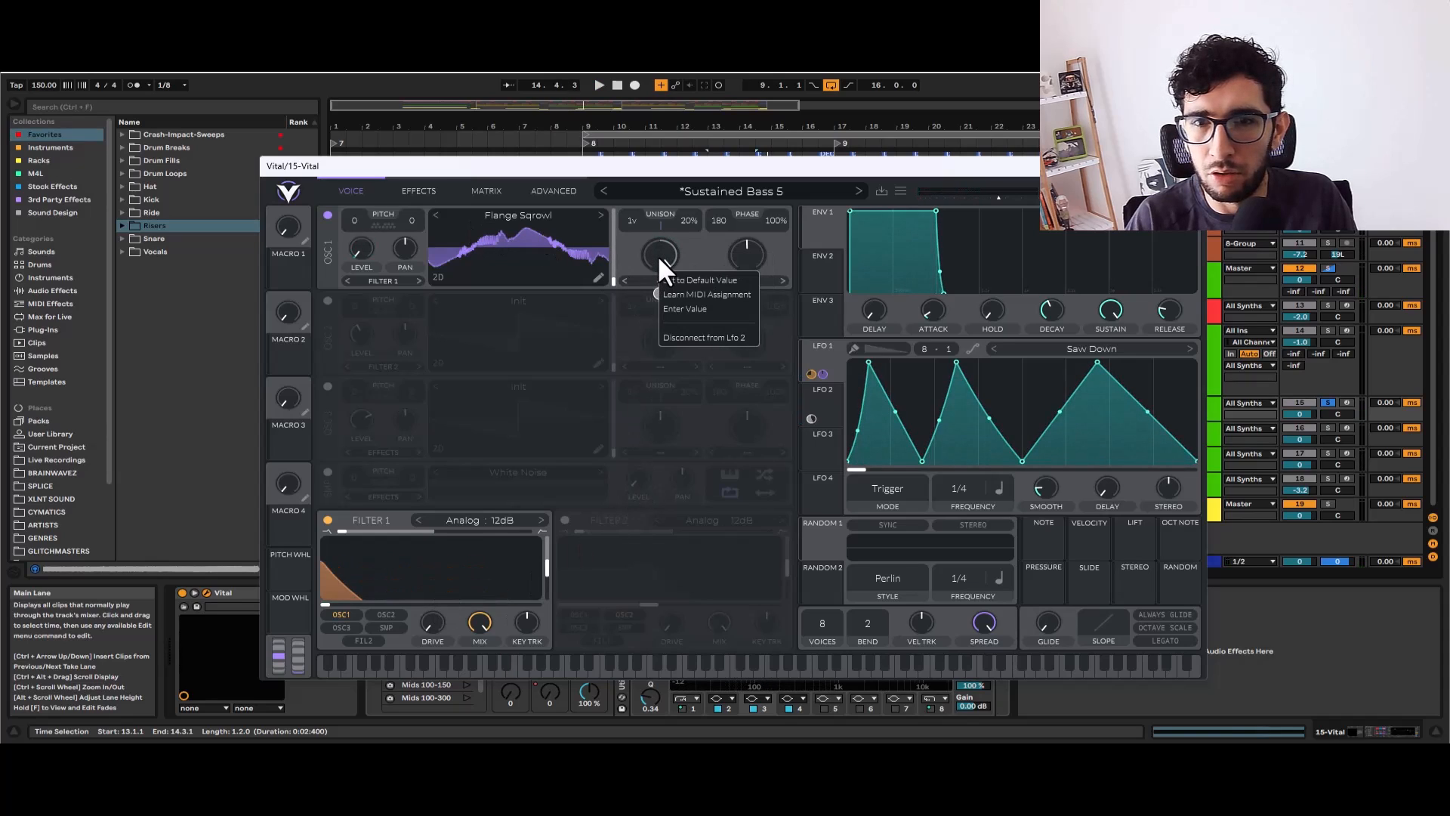
left_click(661, 280)
left_click(691, 346)
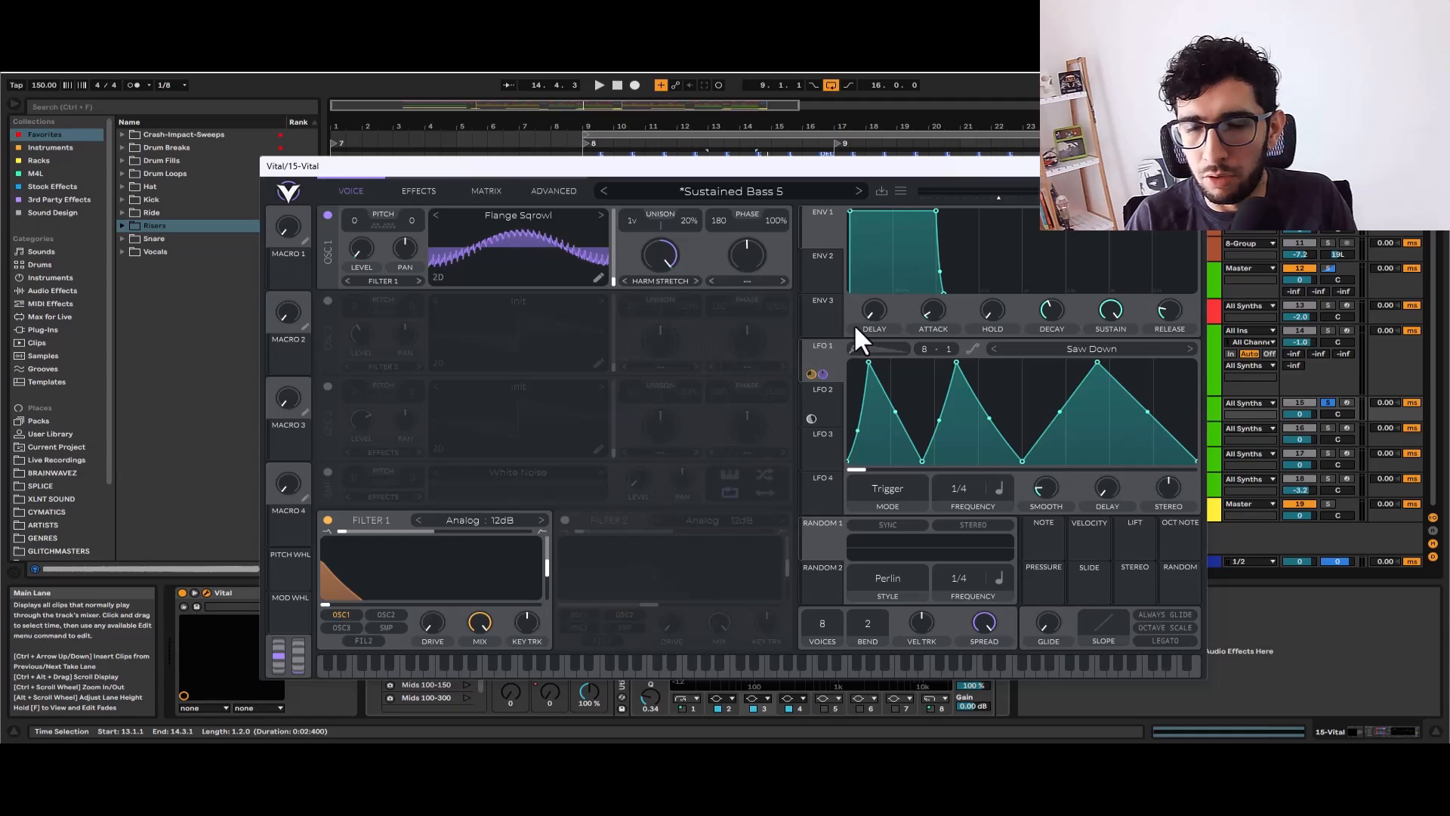
Unbypass LFO 2's modulation of oscillator 1's frequency morph amount and play the clip
left_click(824, 396)
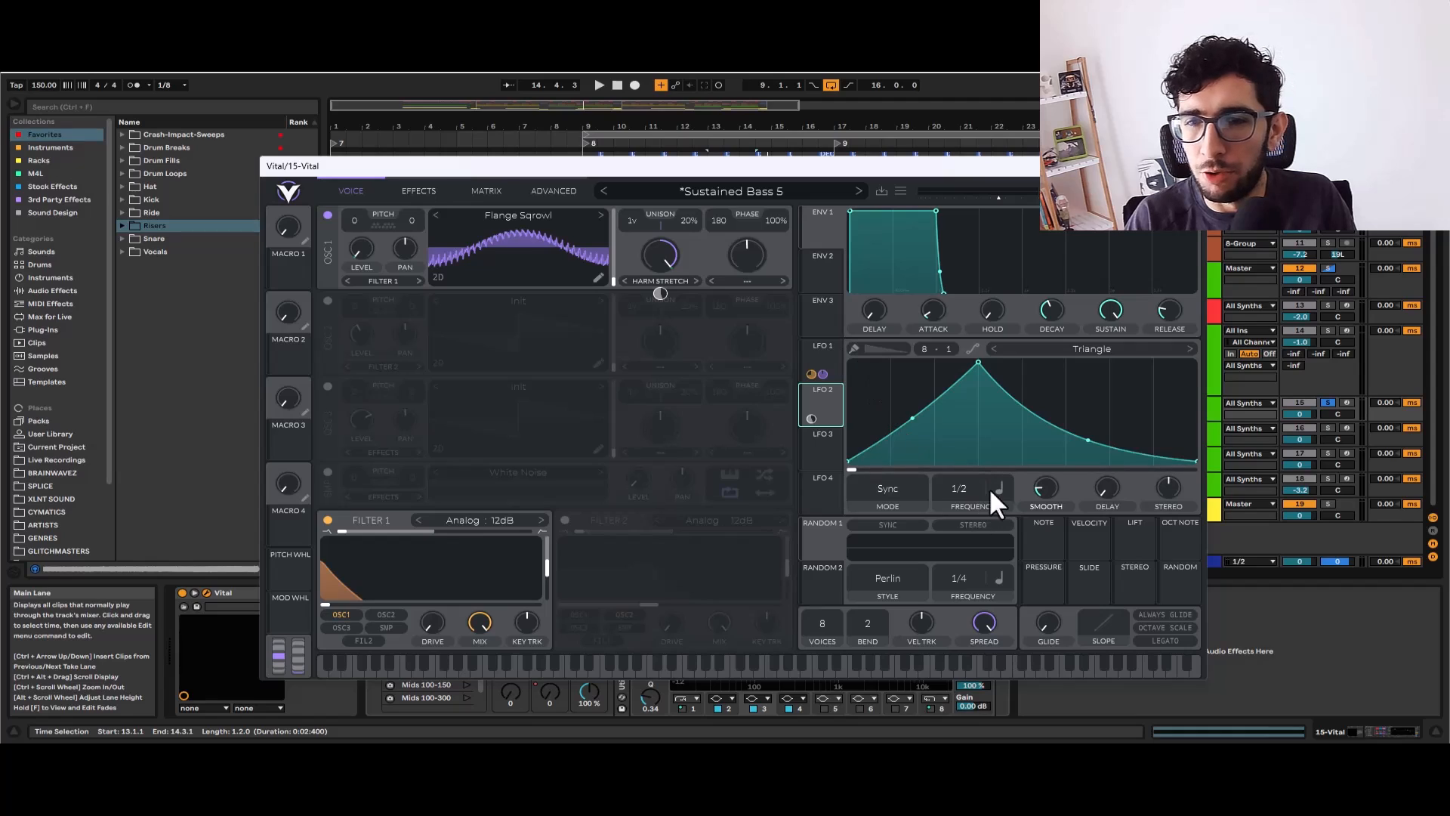
left_click(826, 351)
left_click(823, 396)
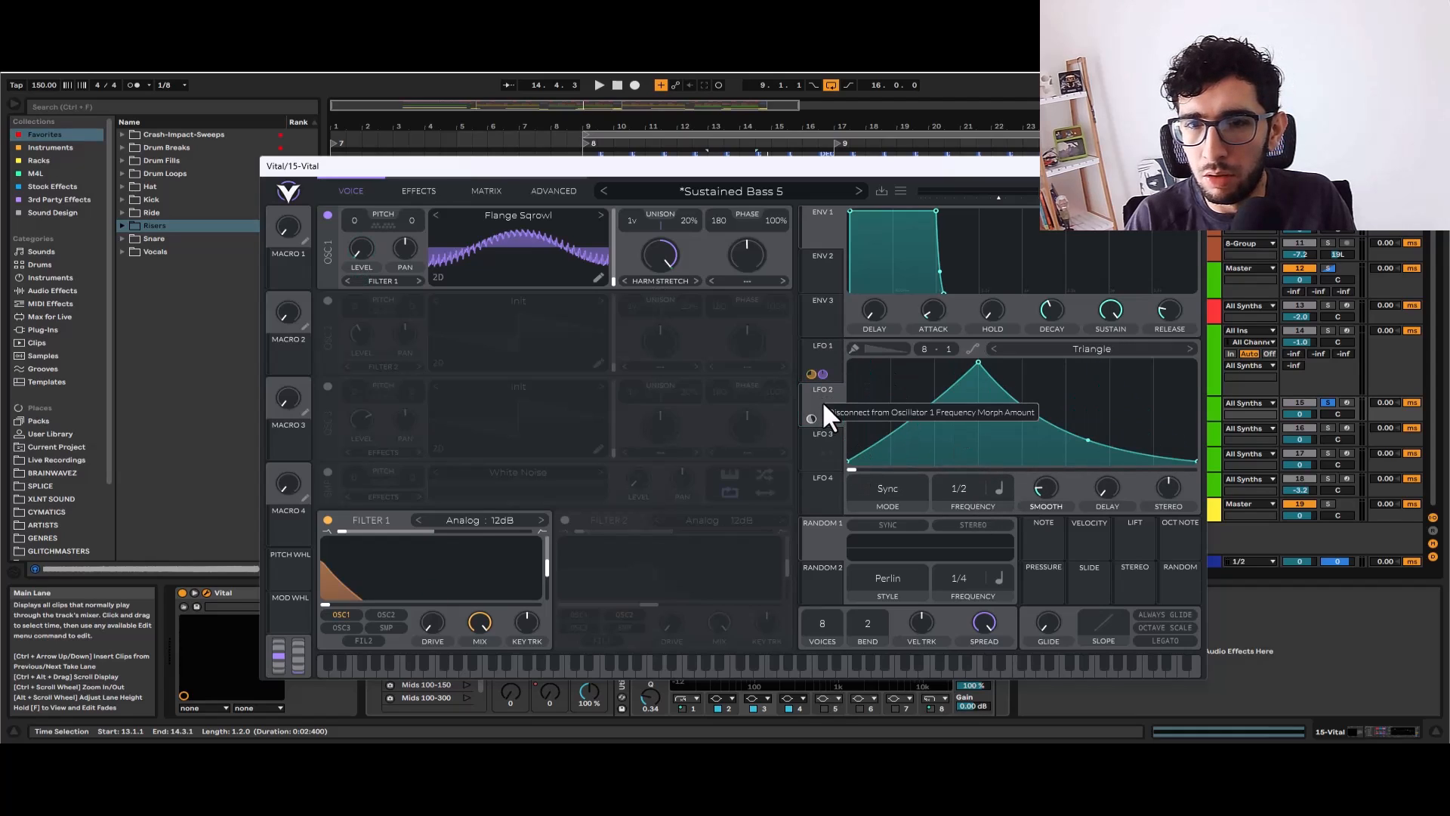
right_click(811, 419)
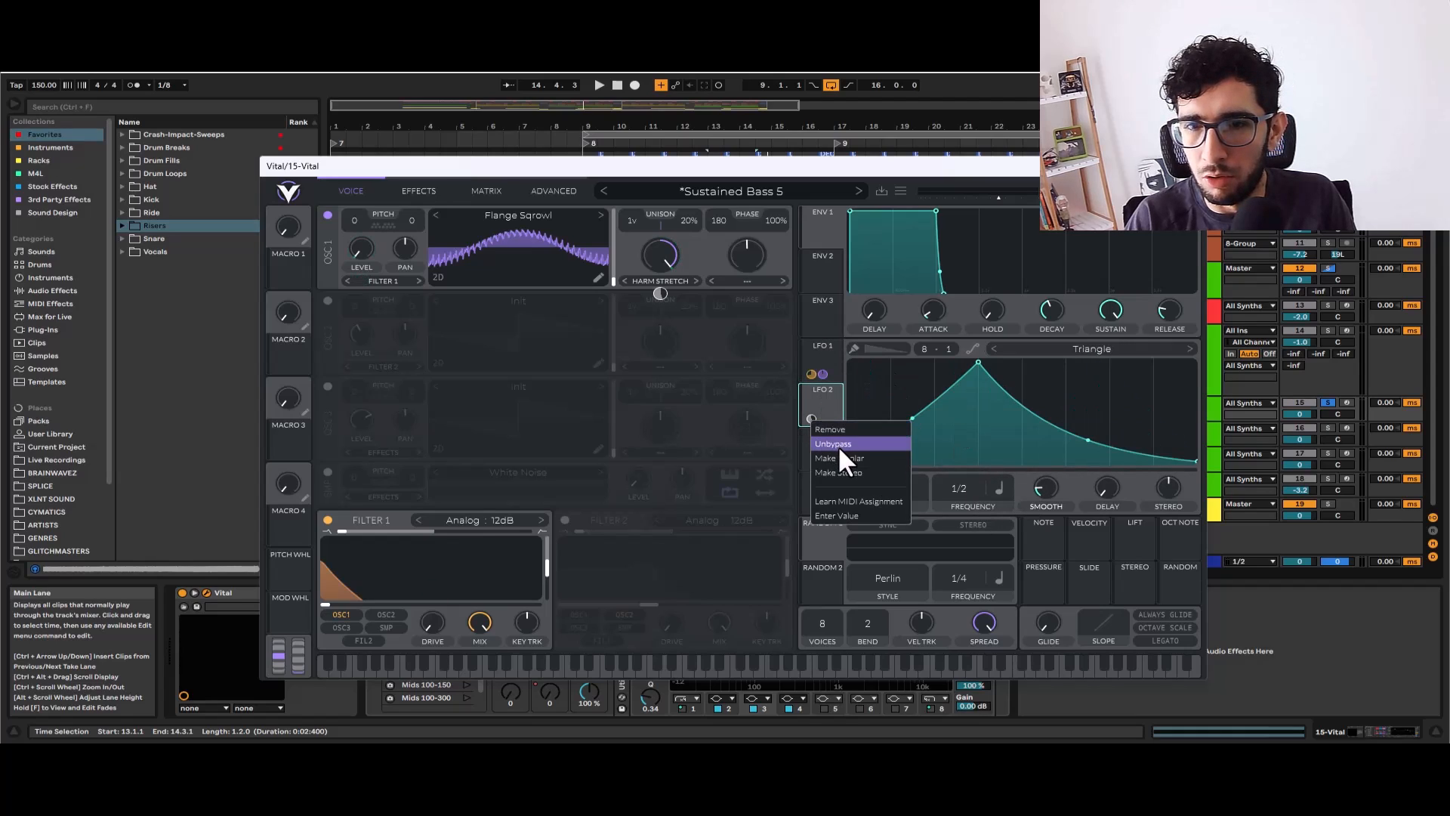
left_click(837, 446)
key("space")
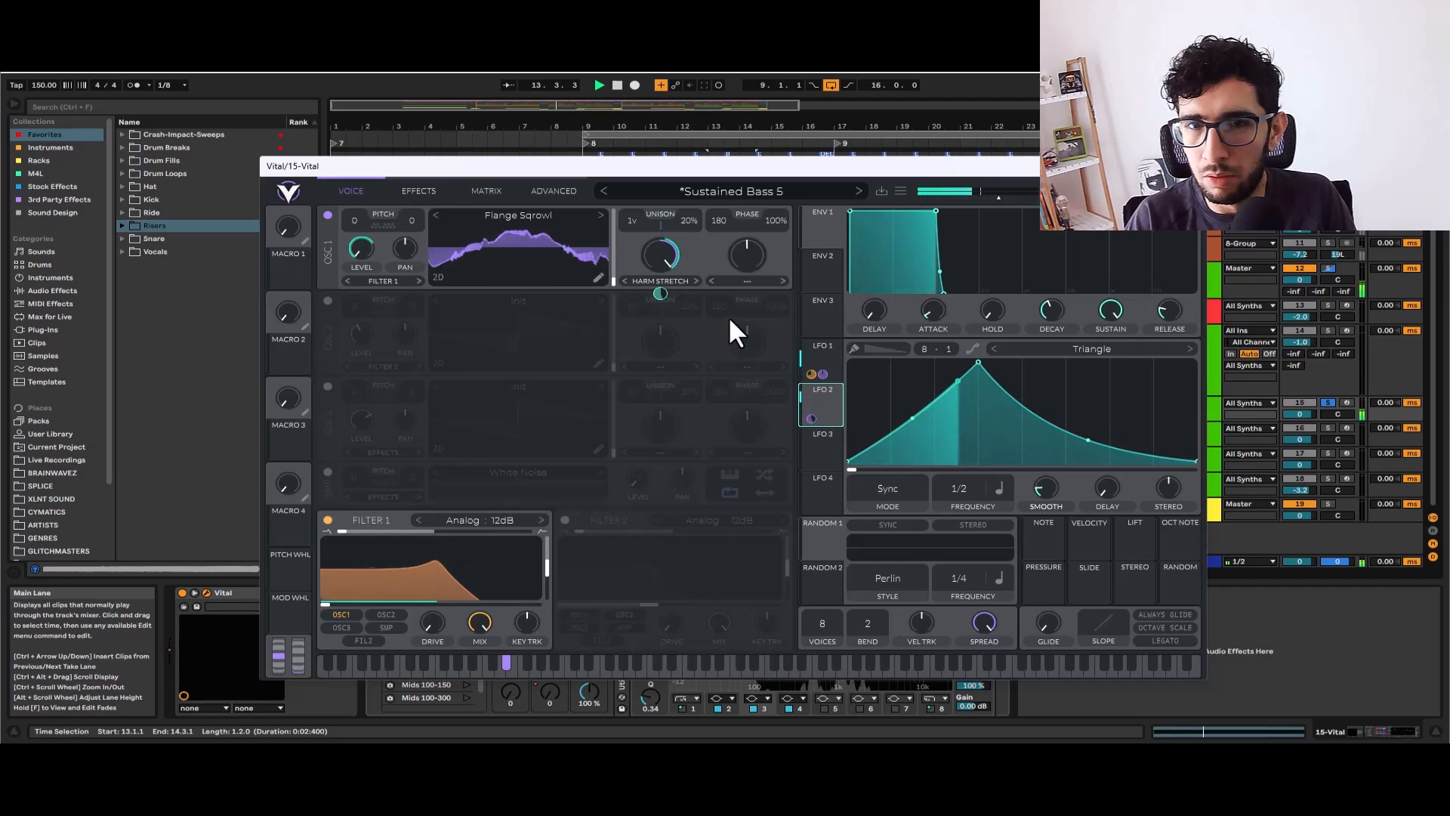
key("space")
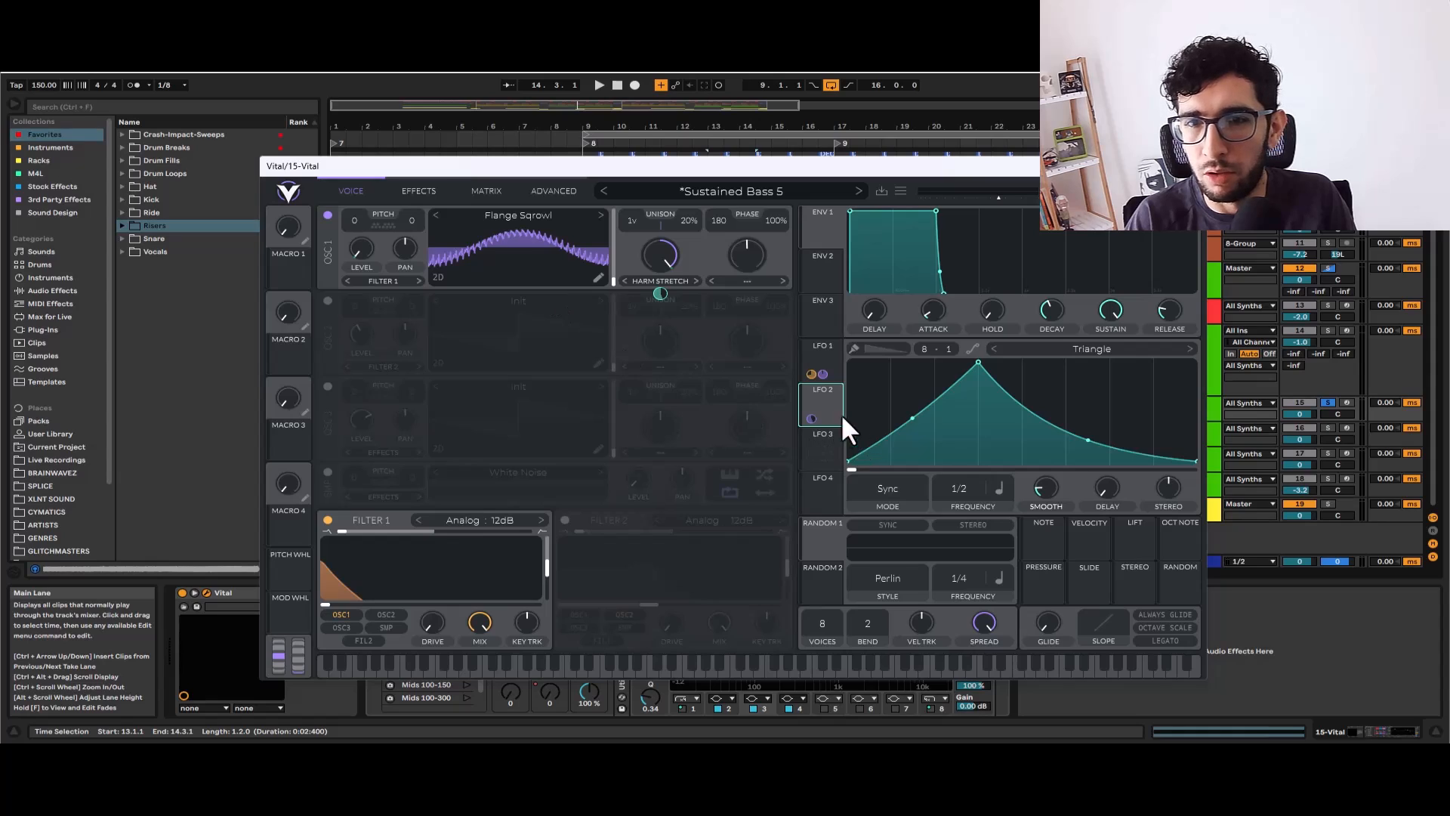
Turn the patch's Distortion and Compressor effects back on and play the clip while checking the oscillator view
left_click(429, 185)
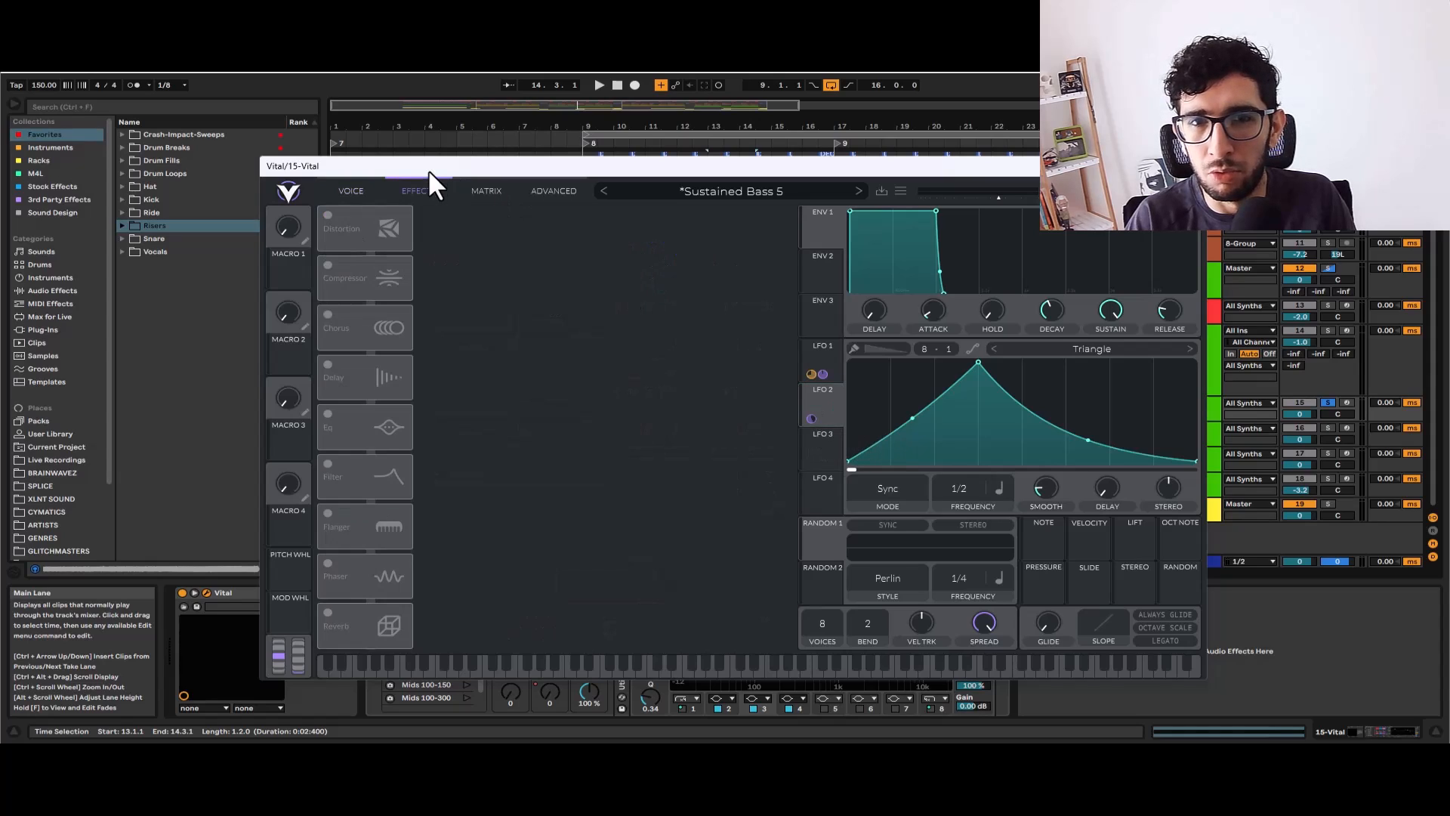
left_click(324, 207)
left_click(328, 265)
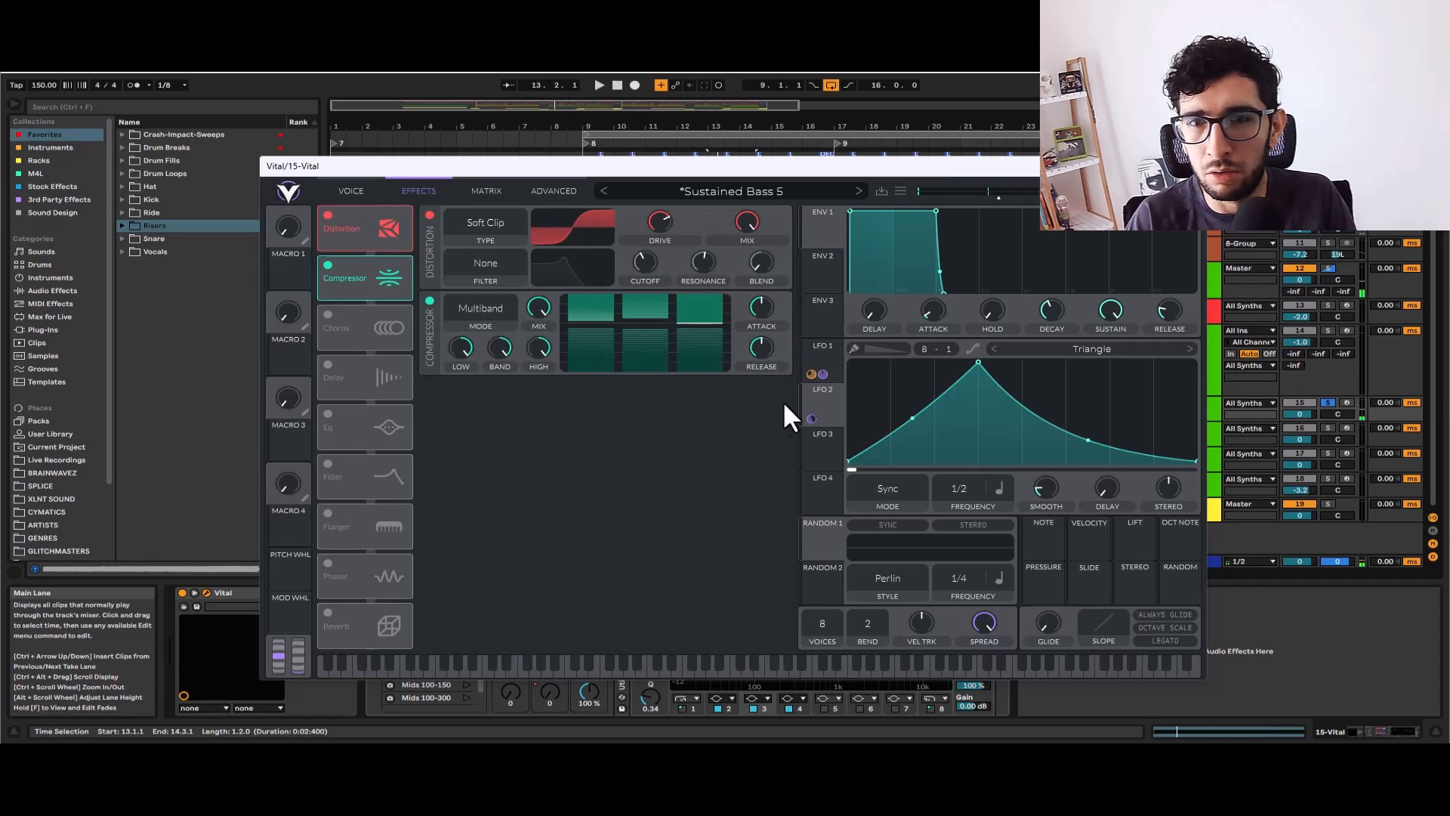
key("space")
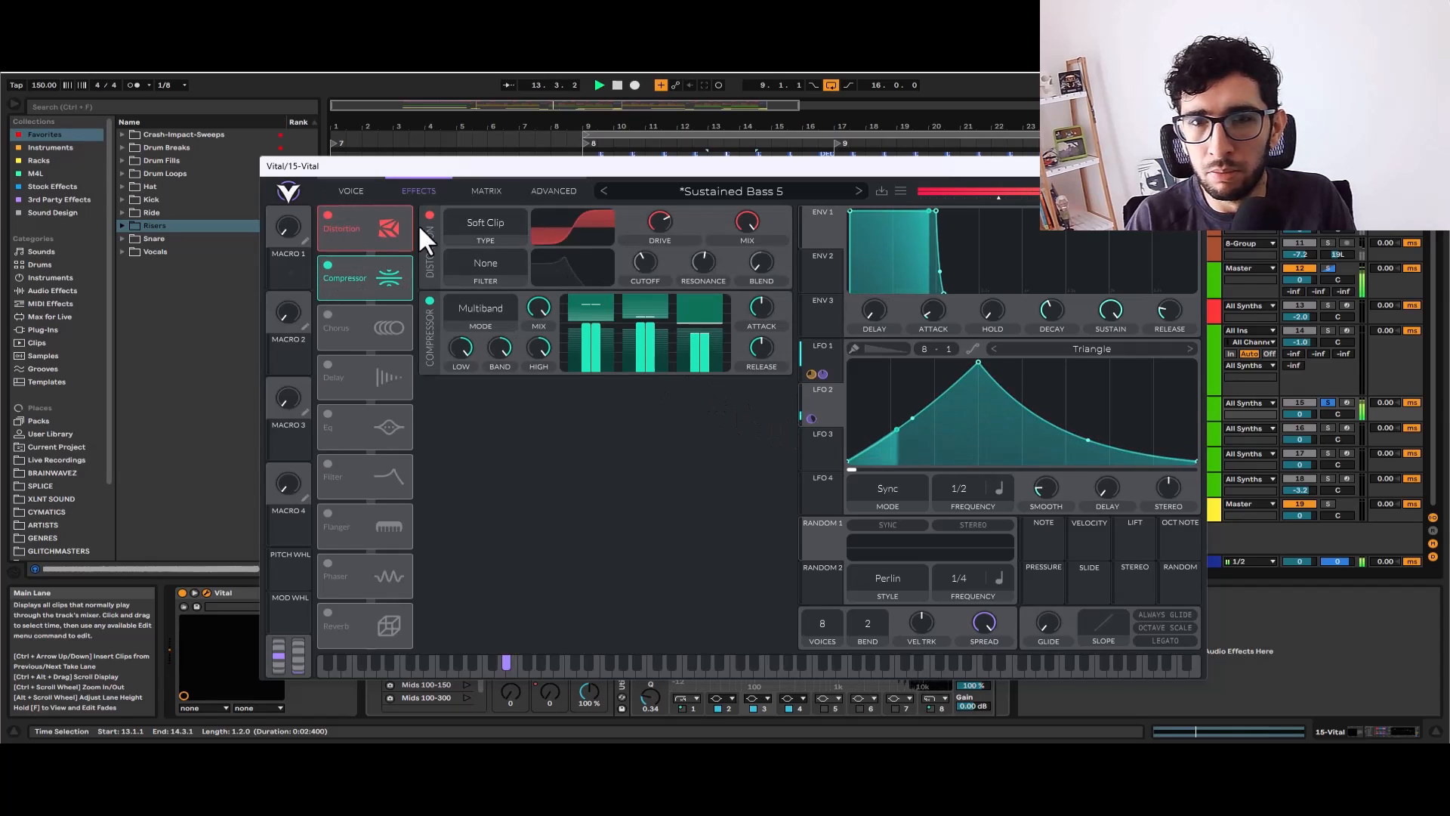
left_click(341, 175)
left_click(411, 177)
left_click(369, 174)
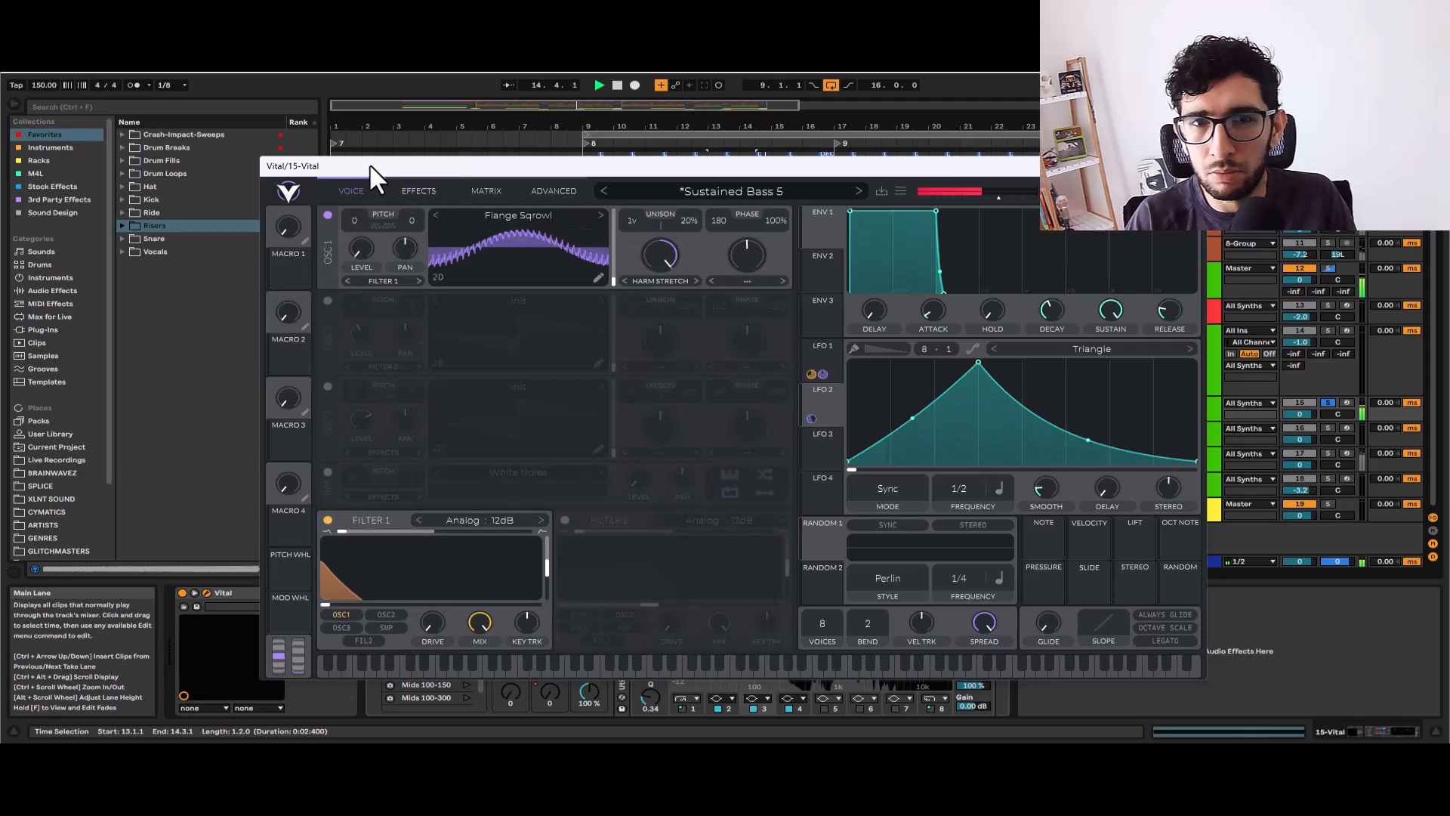
key("space")
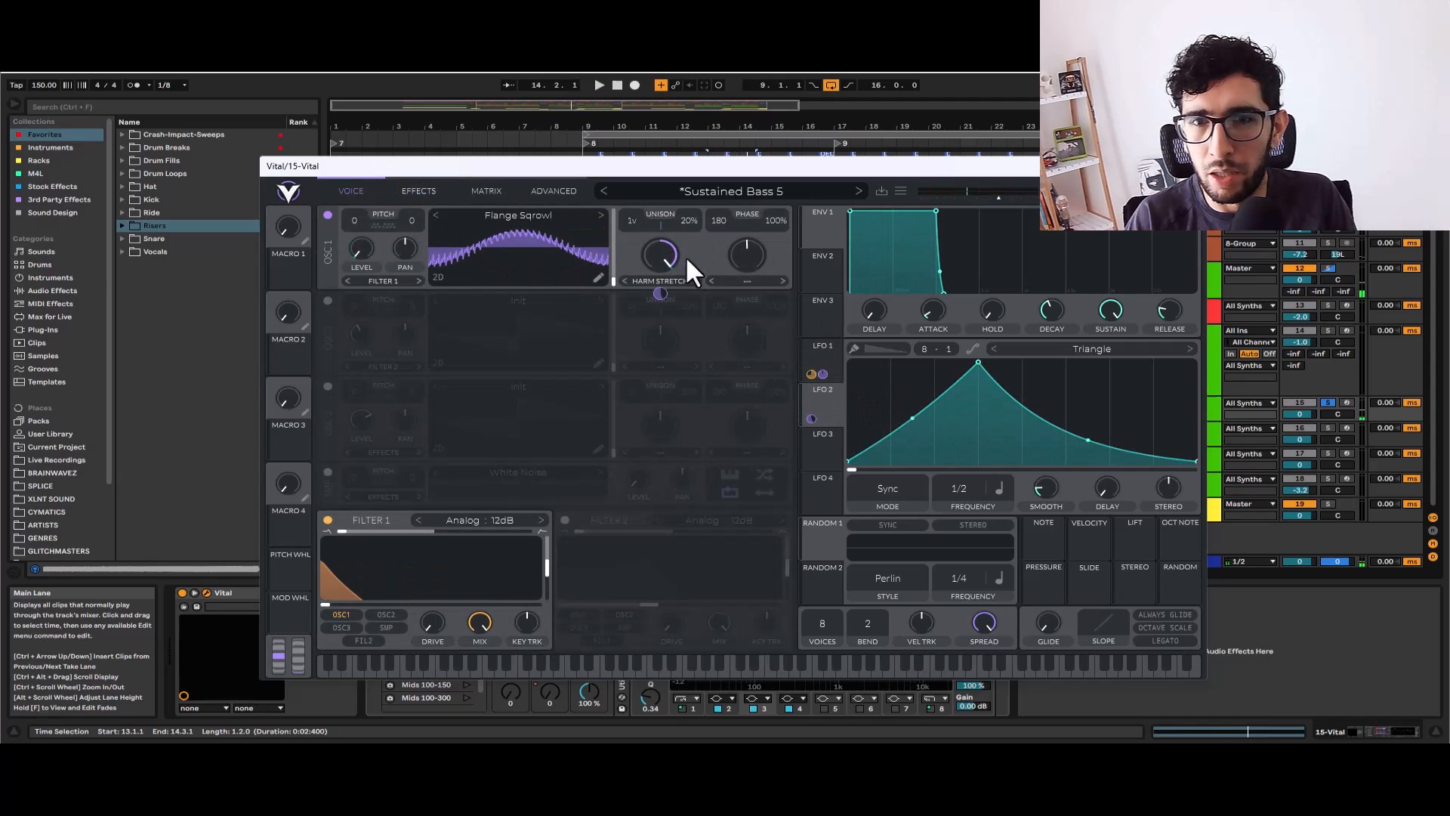
Compare the shapes of LFO 1 and LFO 2 and play the clip again
left_click(827, 361)
left_click(826, 397)
left_click(823, 347)
left_click(827, 391)
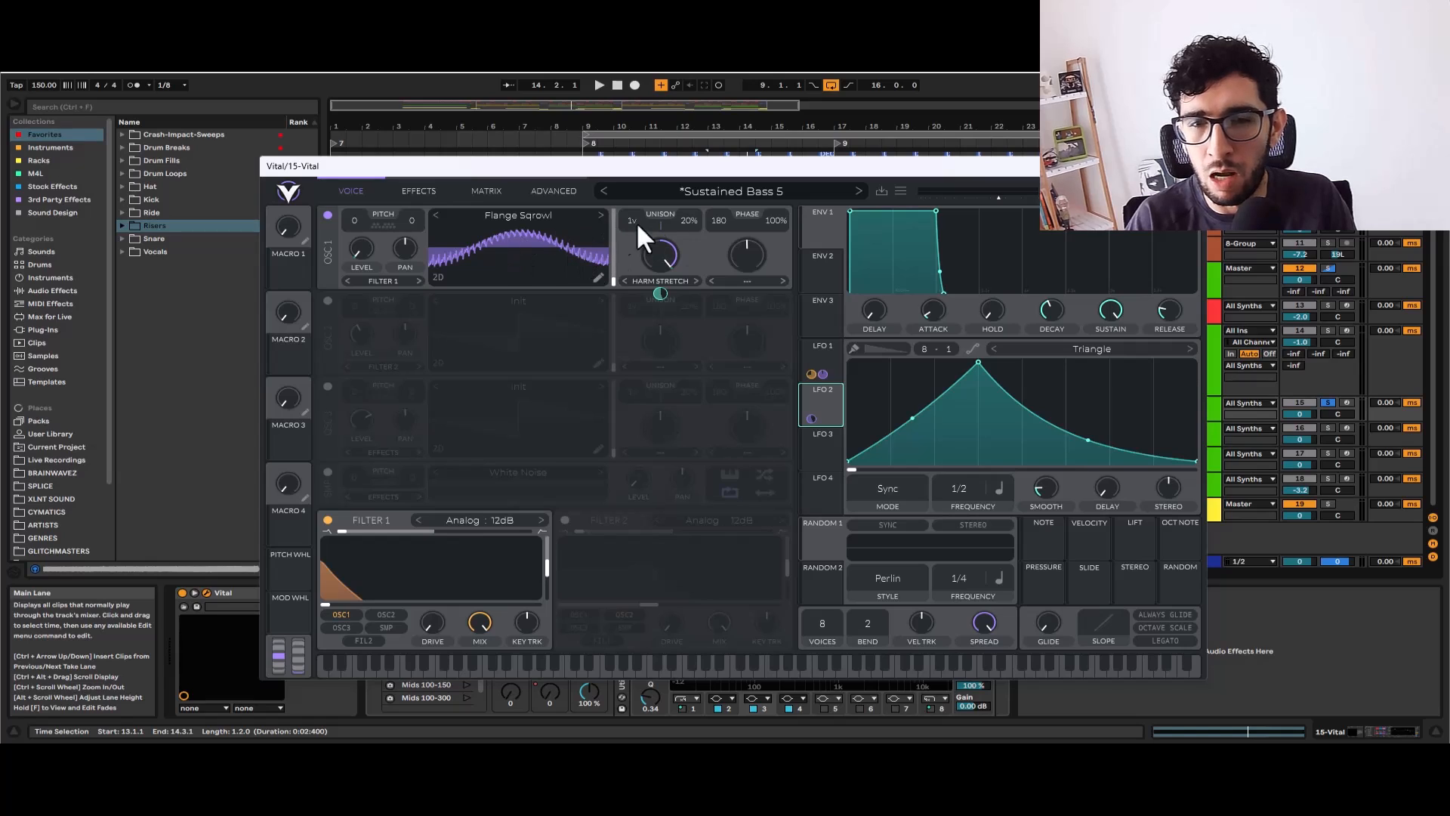
key("space")
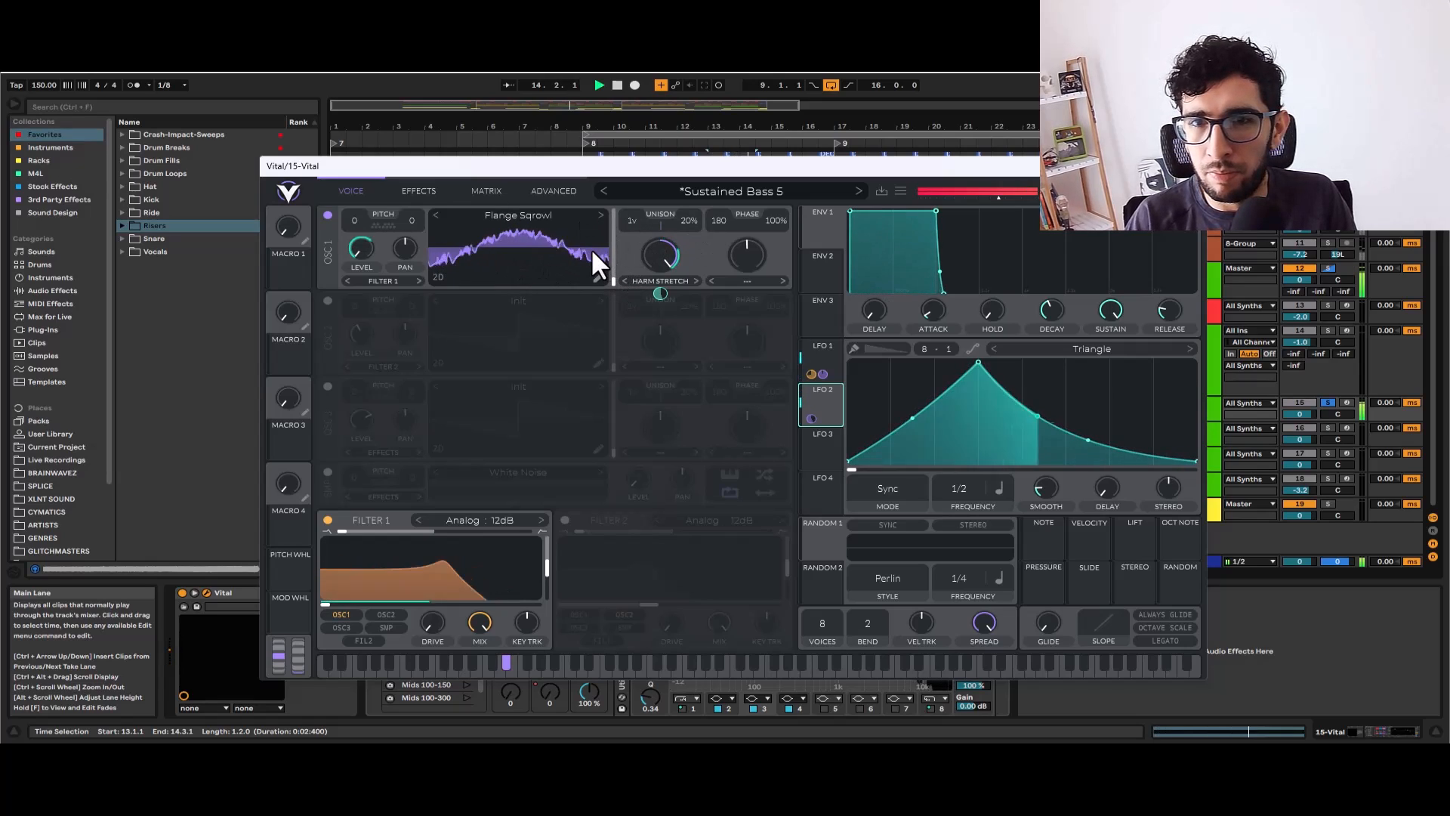
key("space")
Close the Vital window and inspect the low and high-mid boosts in track 15's EQ Eight
left_click(1190, 166)
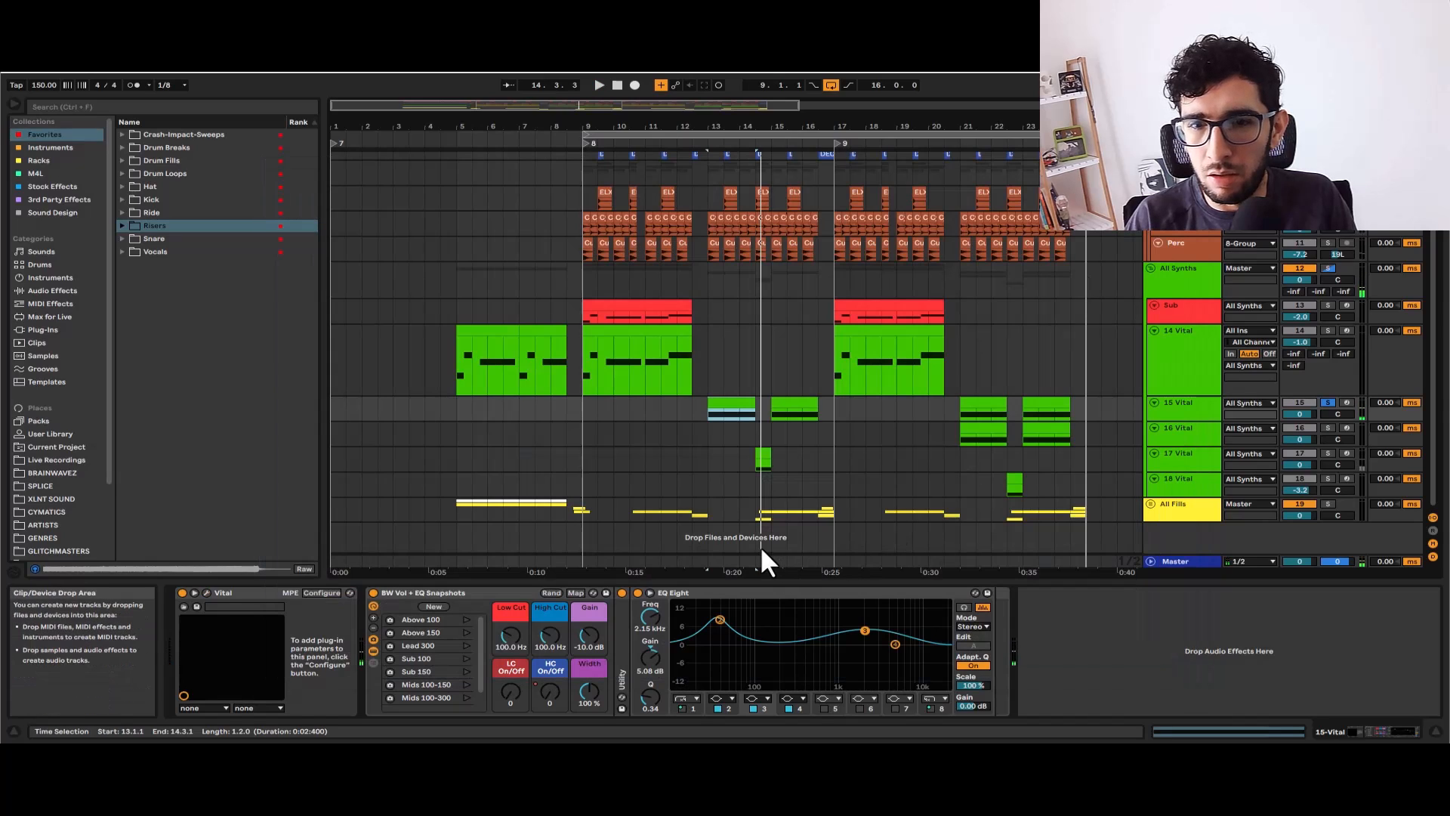
left_click(719, 619)
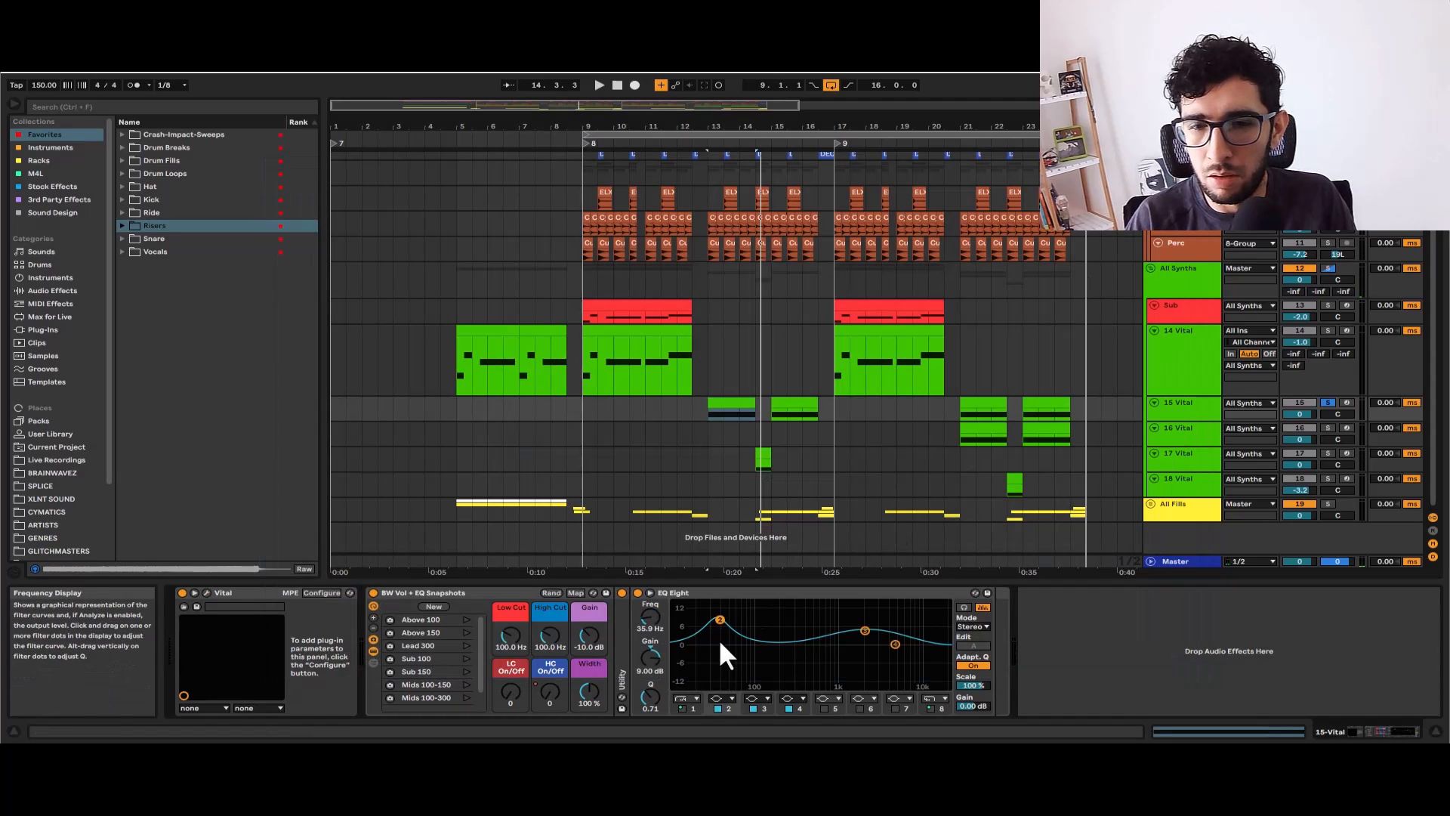
left_click(870, 646)
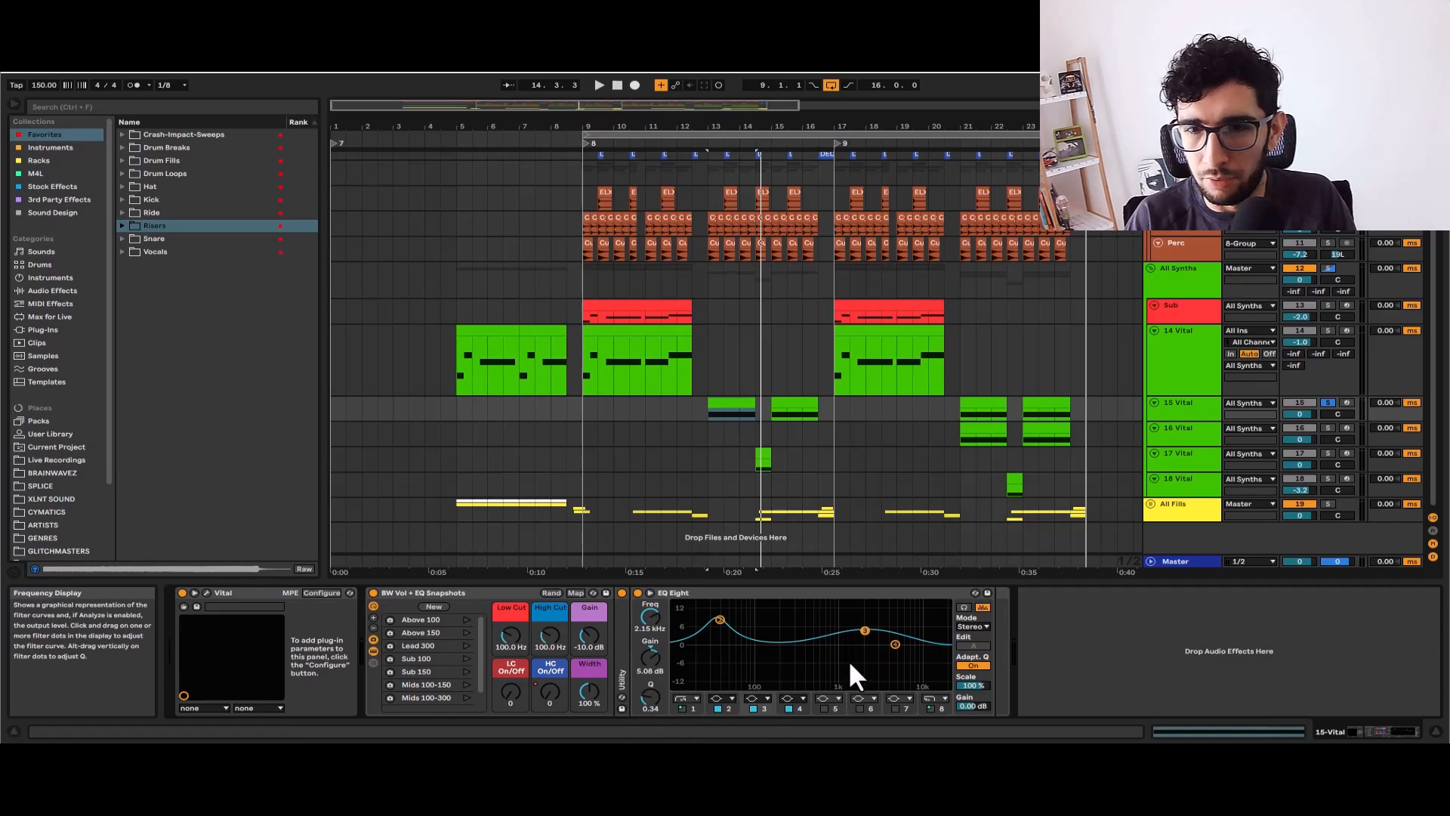
Play the first clip on track 15 on its own and again with the other tracks unmuted by solo
left_click(733, 400)
key("space")
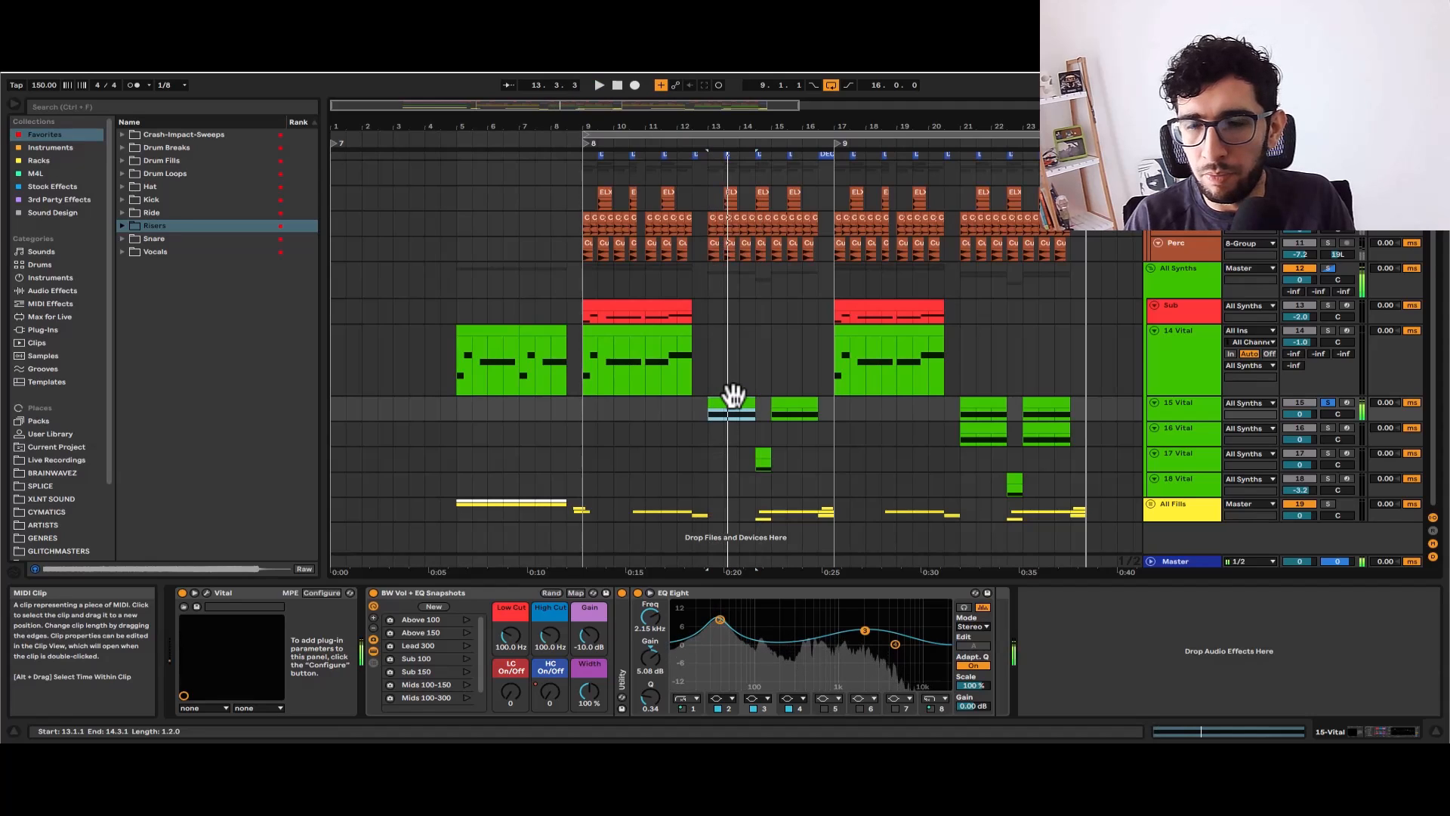
scroll(732, 396, "up", 3)
scroll(727, 404, "down", 3)
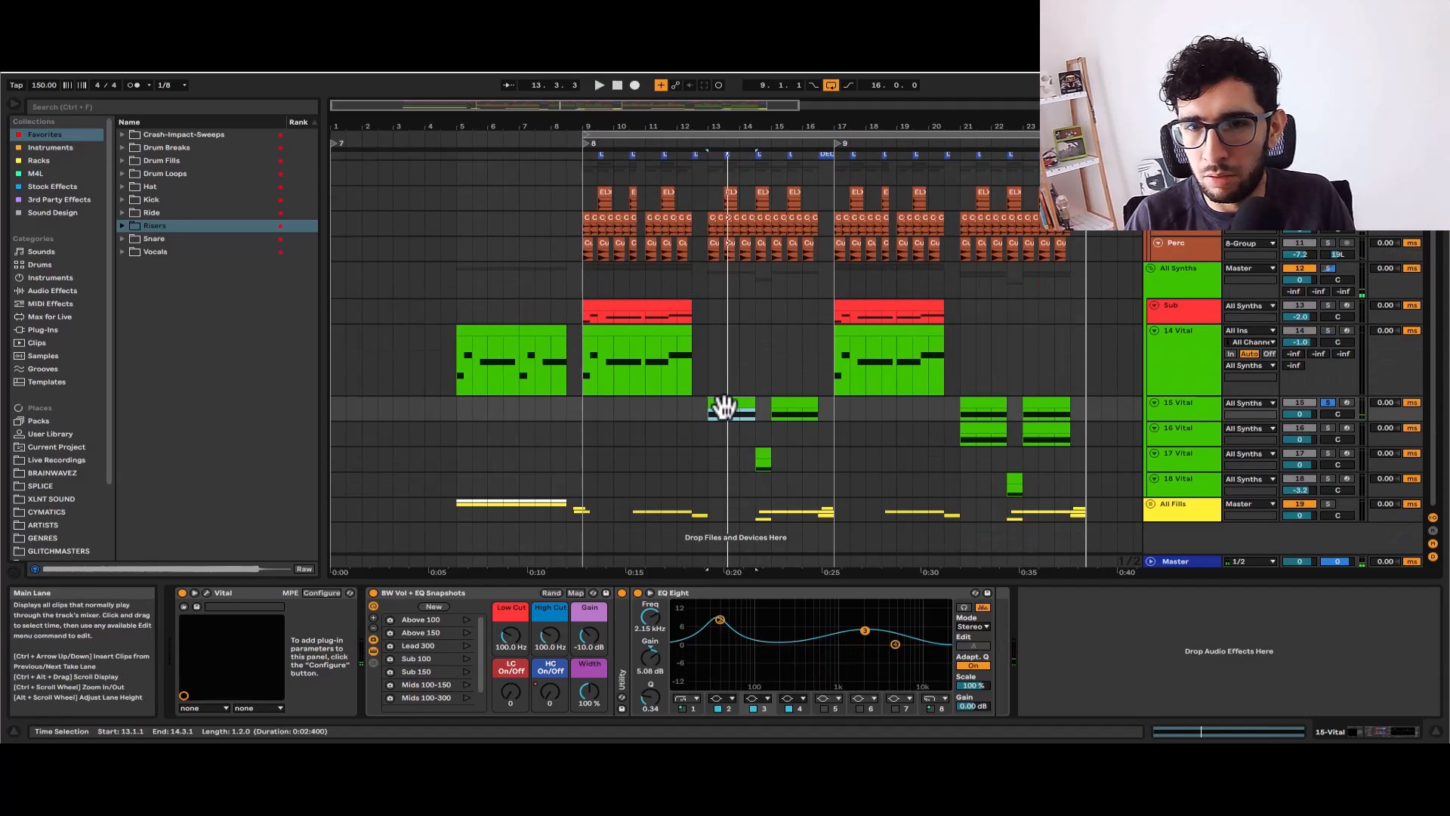
key("space")
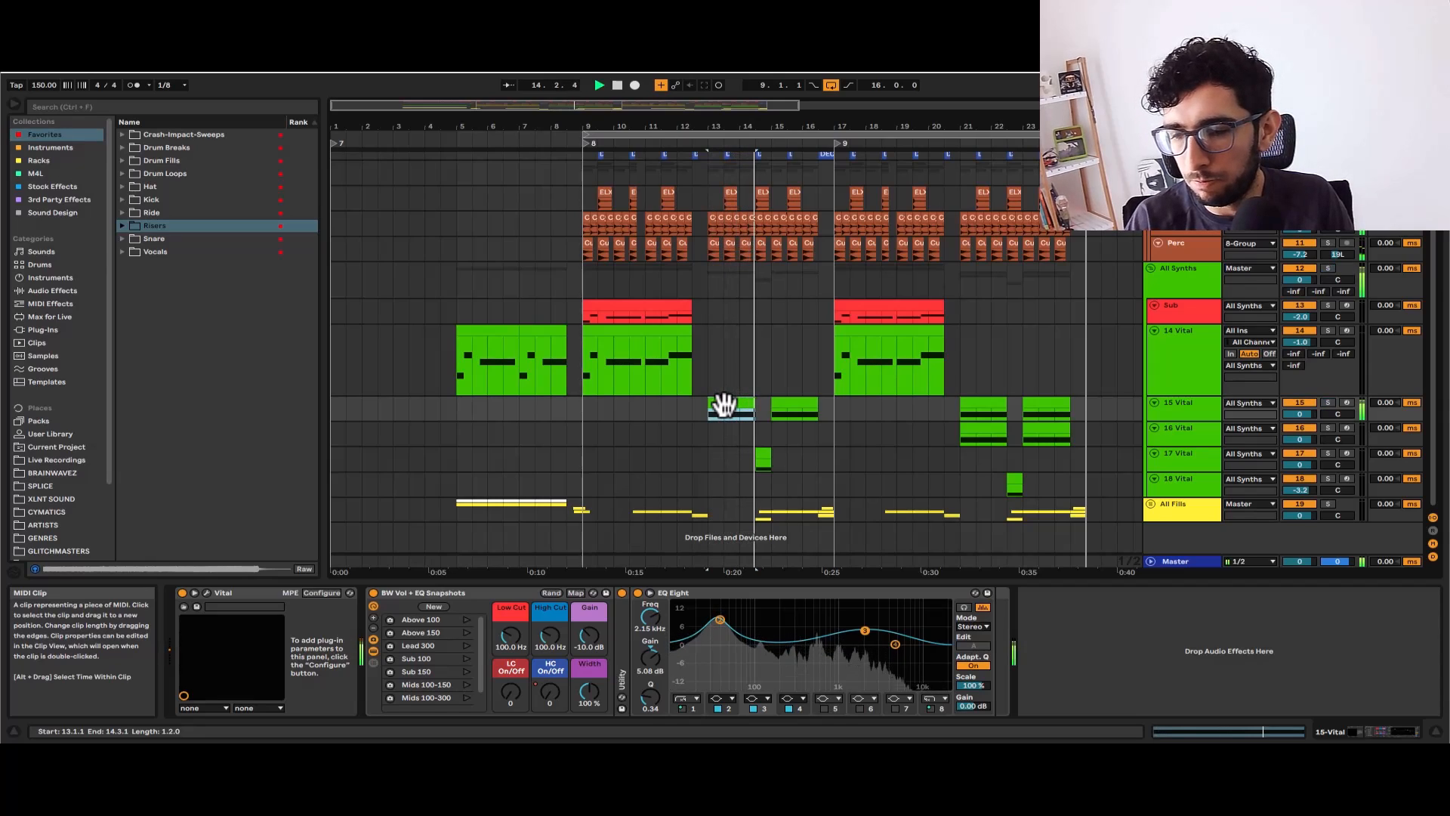
key("space")
Select the clip on track 17, open its Vital instance and check oscillator 2's wavetable in the Glorkglunk folder
left_click(757, 435)
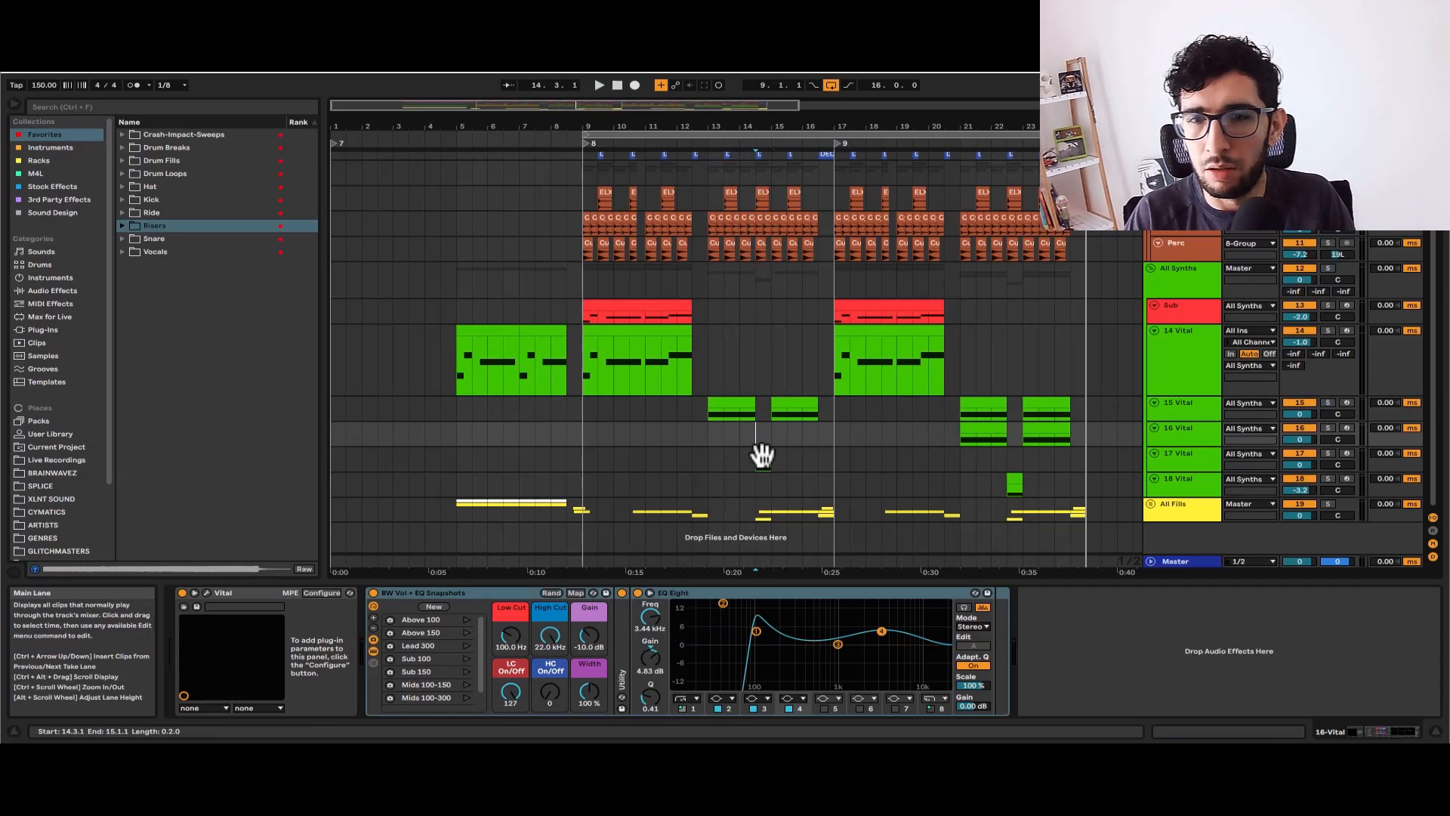
left_click(761, 453)
left_click(208, 615)
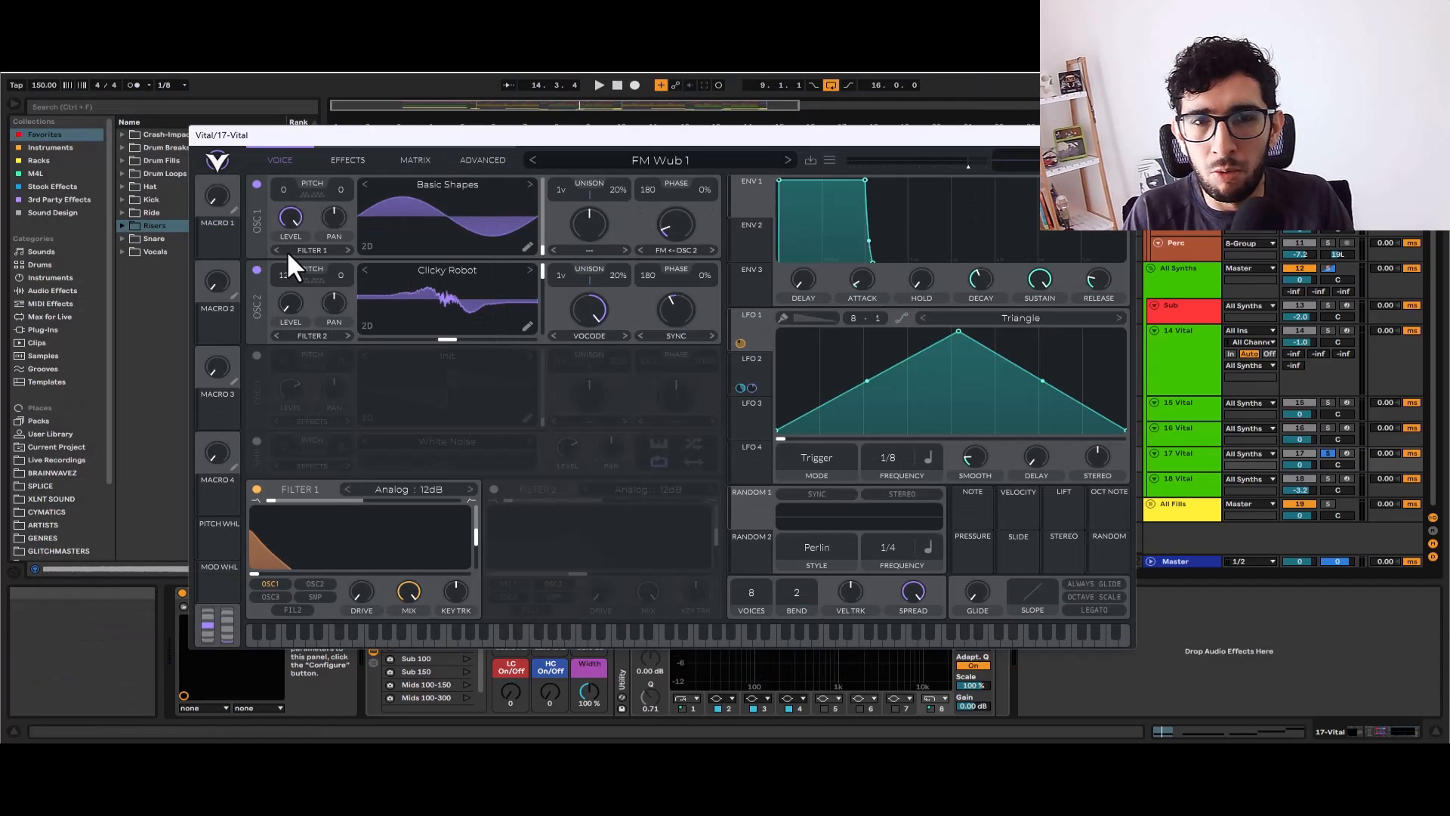
left_click(423, 266)
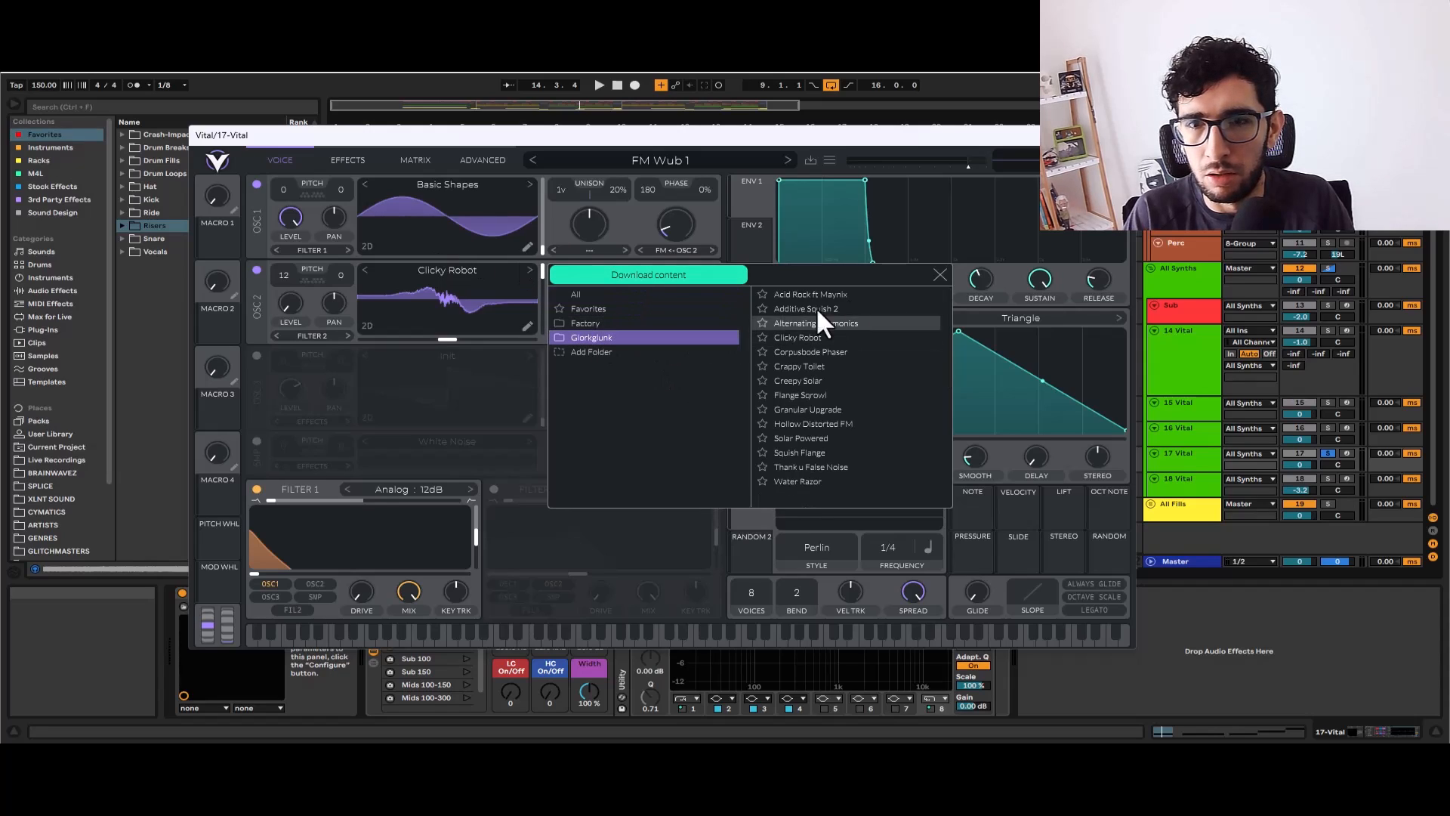
left_click(939, 274)
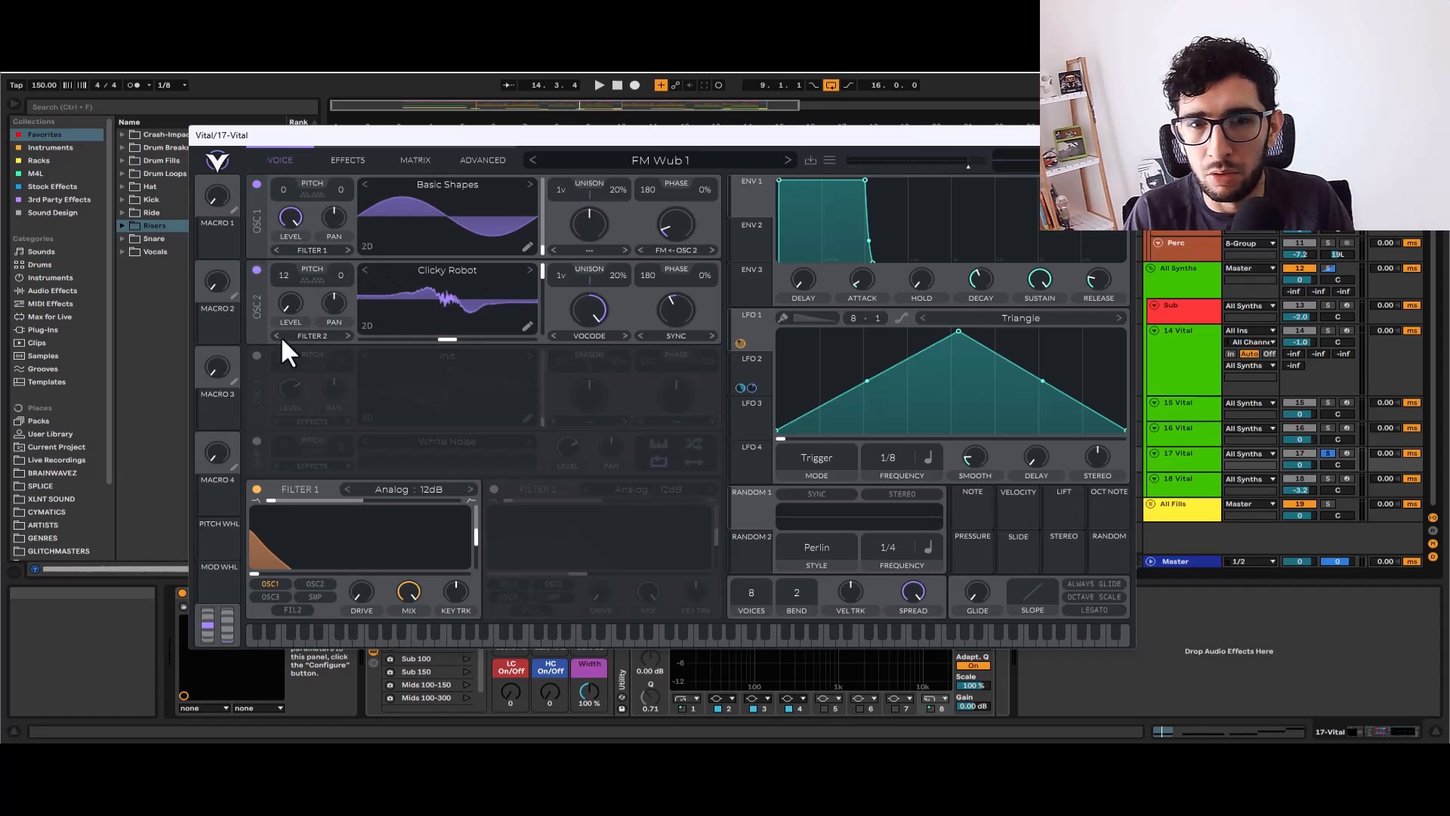
Examine the LFO 2 and LFO 1 shapes in track 17's Vital patch and play its clip
left_click(743, 365)
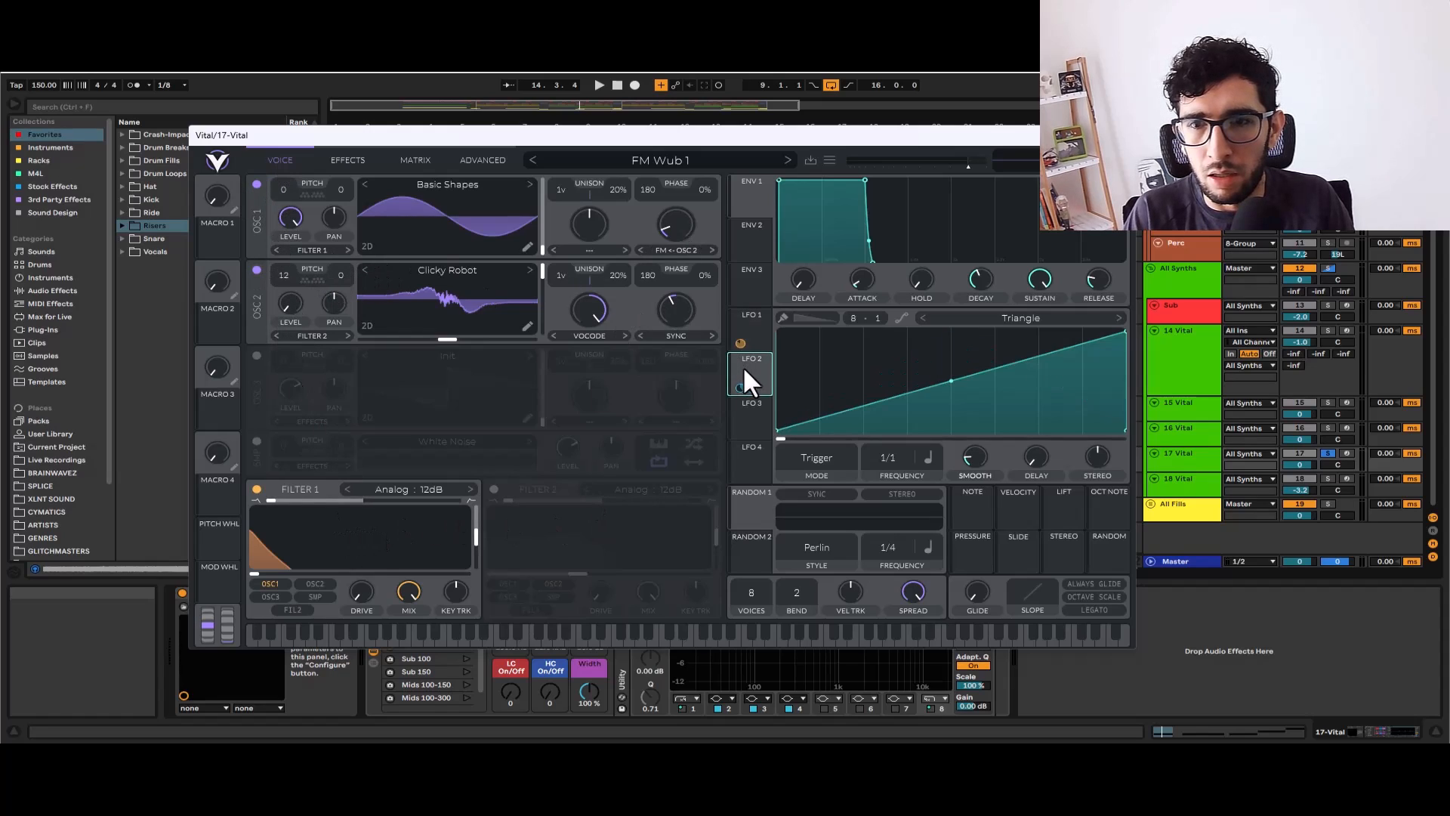
key("space")
left_click(750, 330)
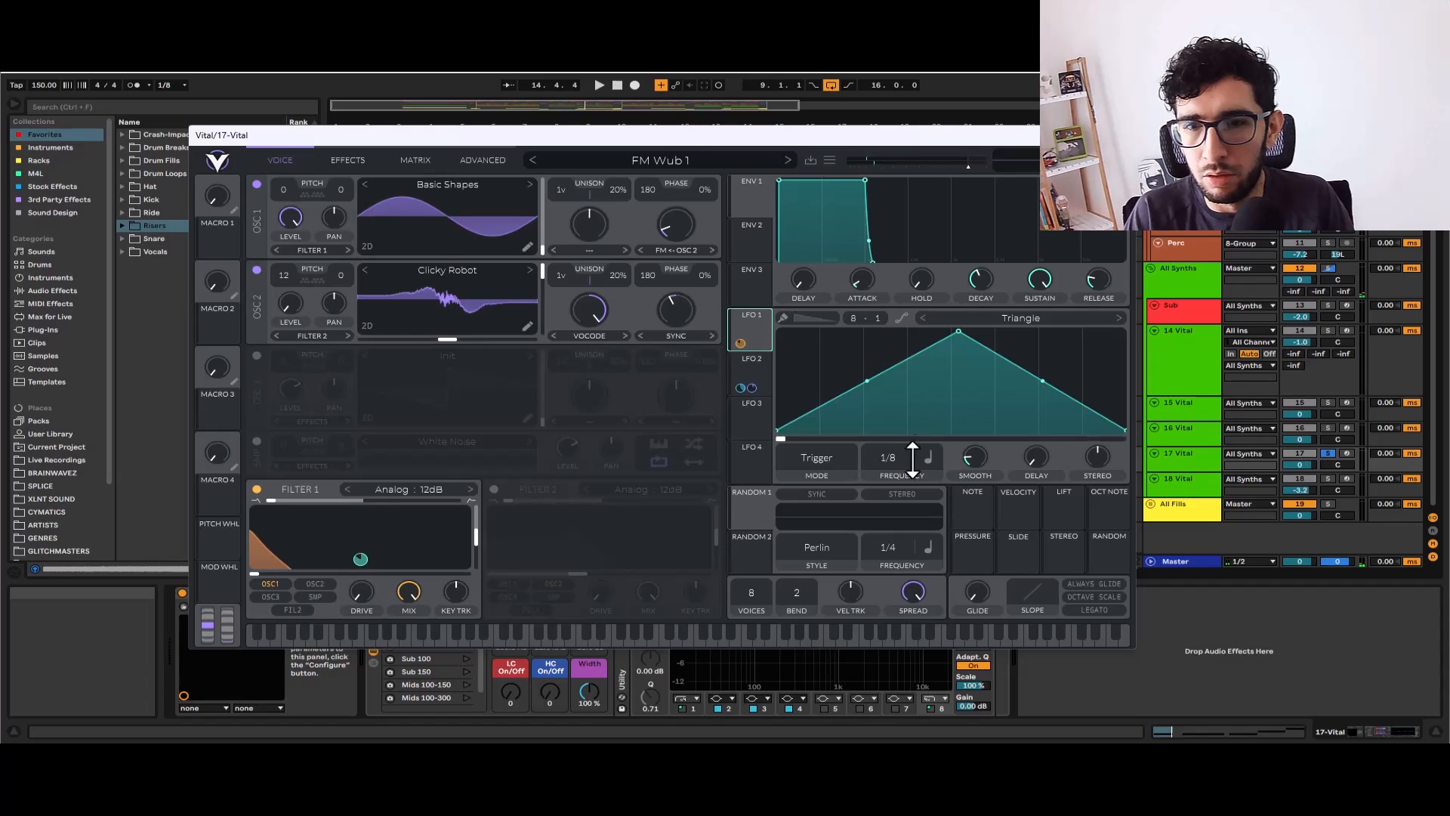
Open the FM Wub 1 patch's effects chain and move Reverb up to sit directly after Phaser
left_click(347, 157)
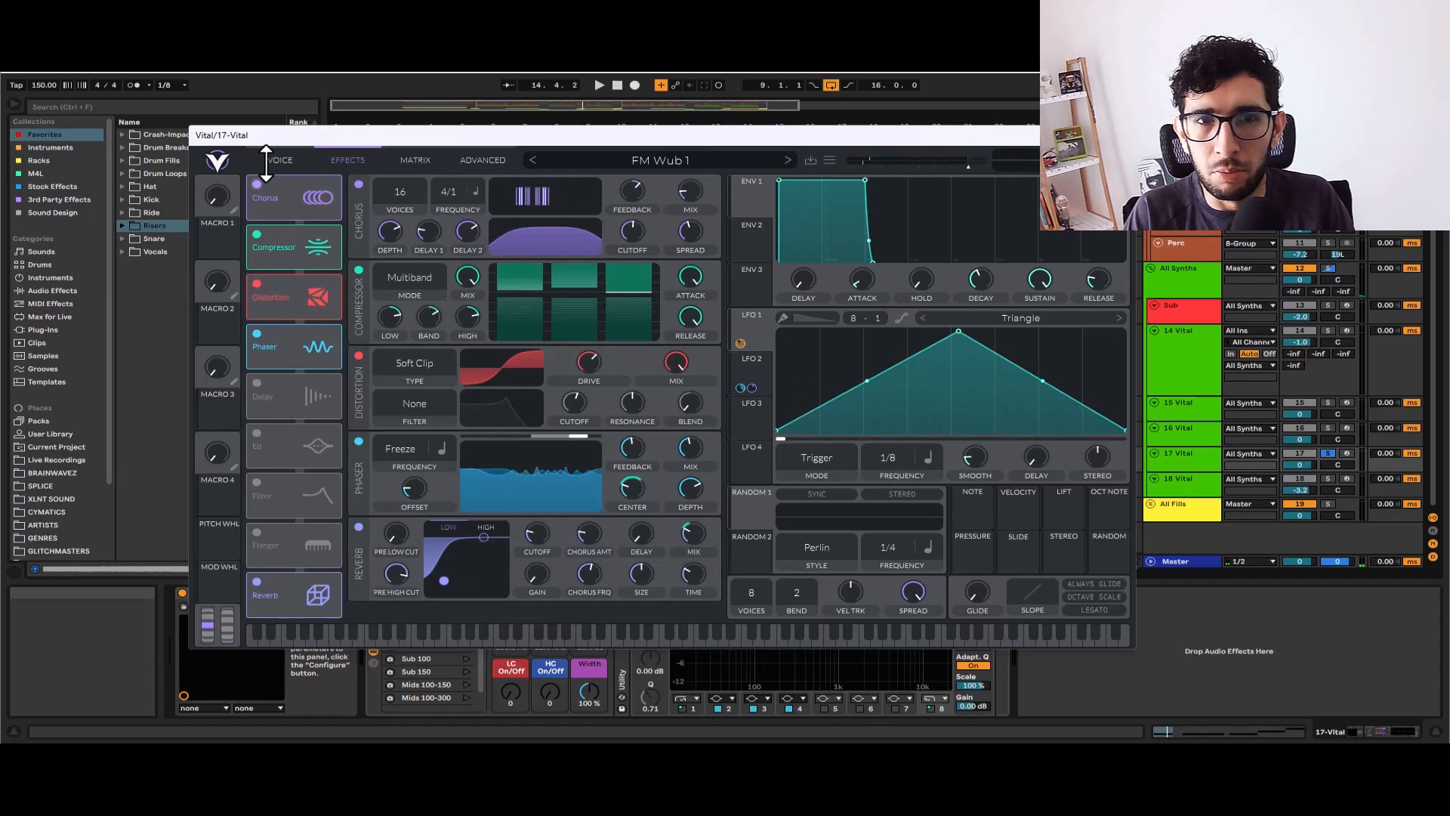
left_click(256, 280)
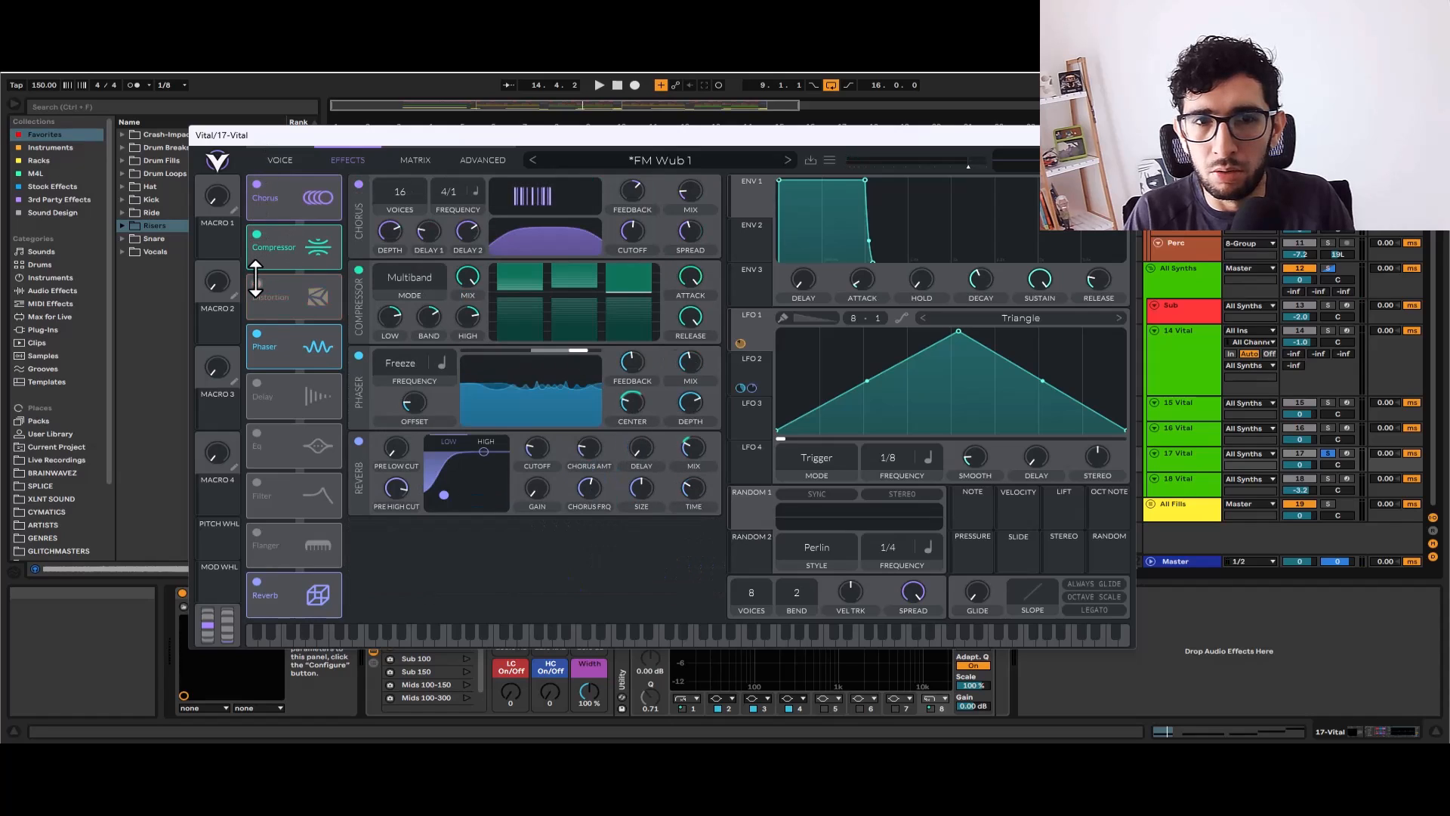
left_click(256, 281)
left_click_drag(256, 600, 252, 389)
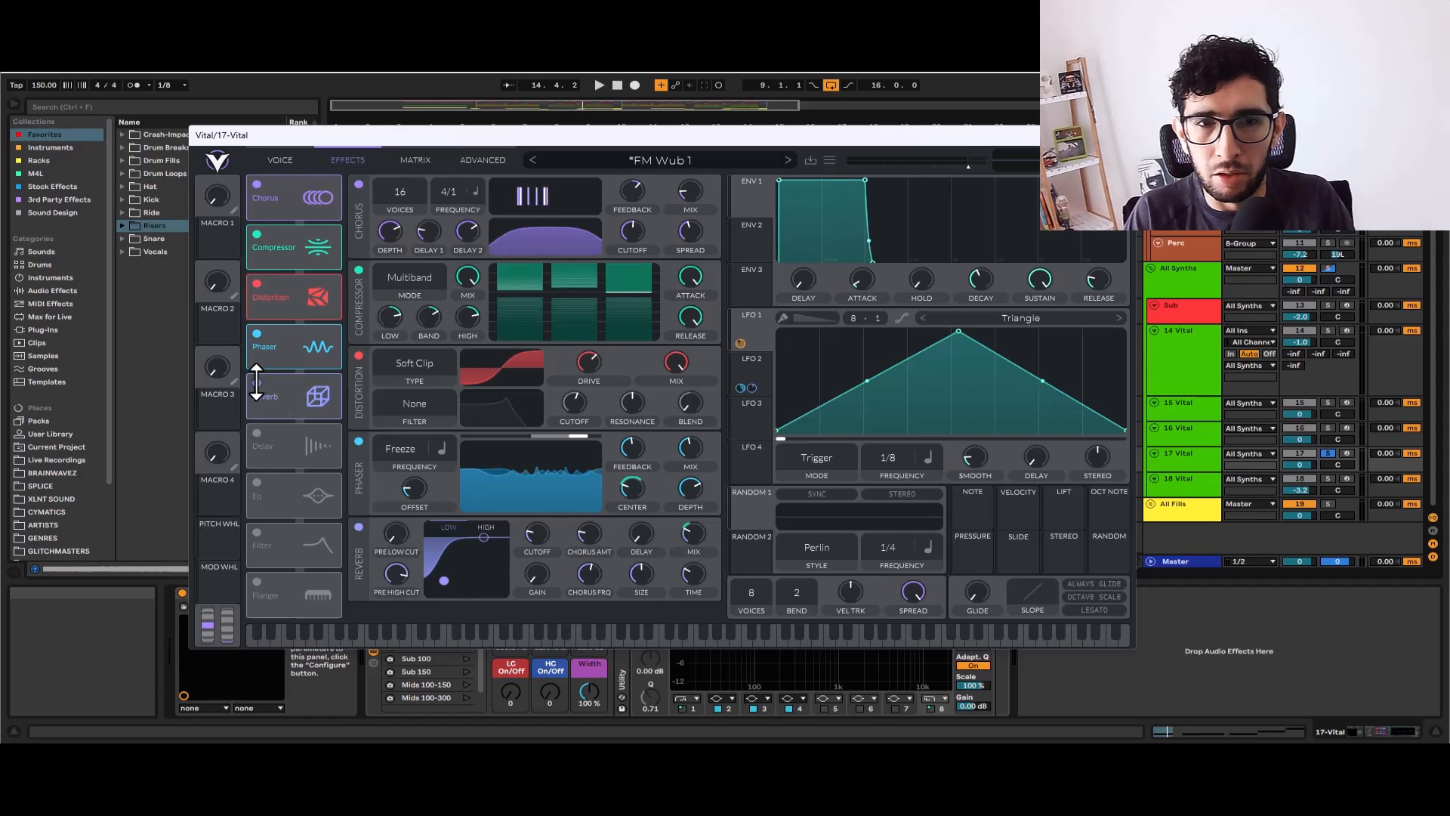
Turn off the Reverb, Phaser, Distortion, Compressor and Chorus effects in track 17's Vital patch
left_click(257, 383)
left_click(257, 333)
left_click(257, 283)
left_click(257, 234)
left_click(256, 185)
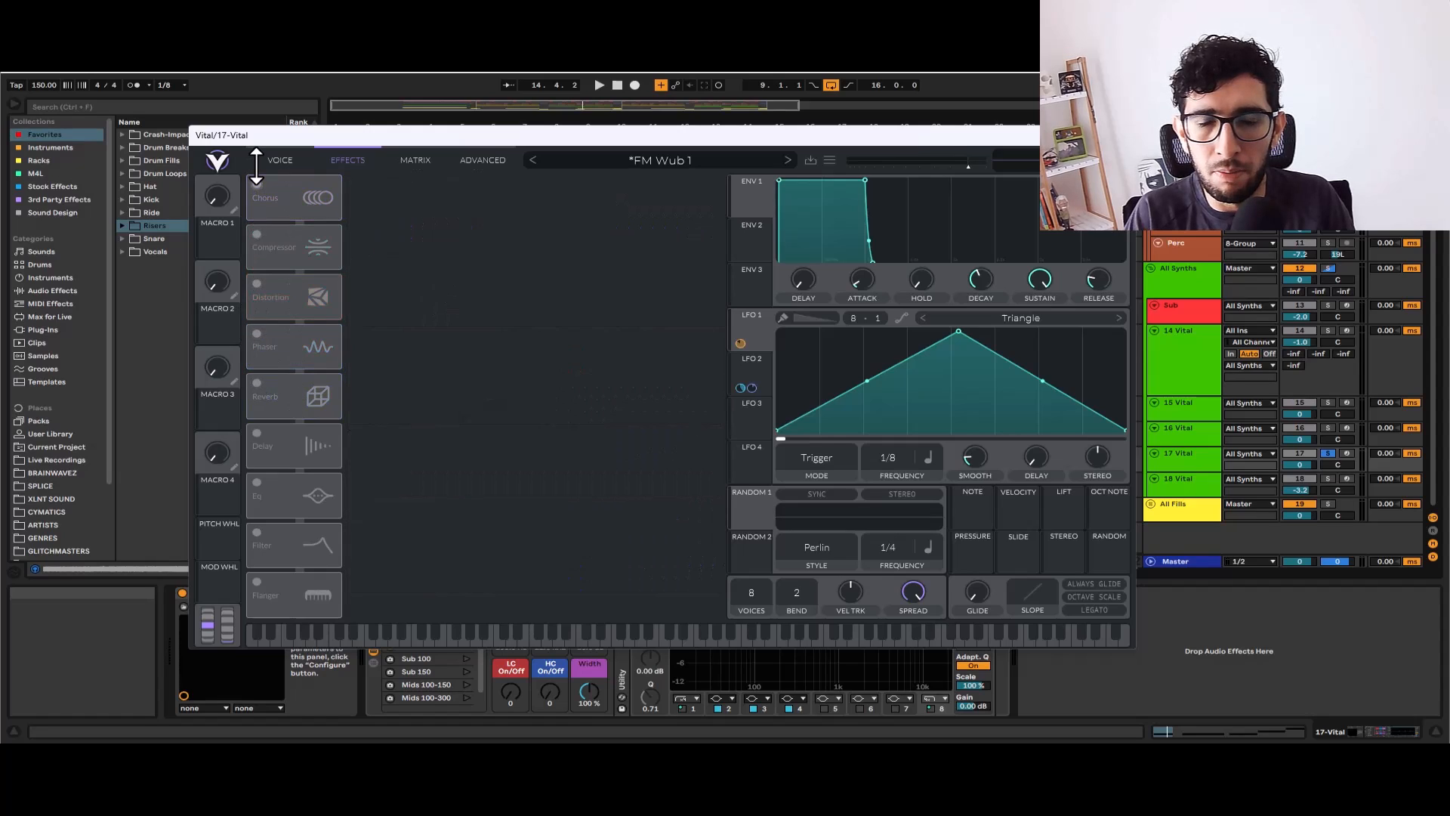
Re-enable Chorus, Compressor, Distortion, Phaser and Reverb one by one during playback and return to the oscillator view
left_click(257, 184)
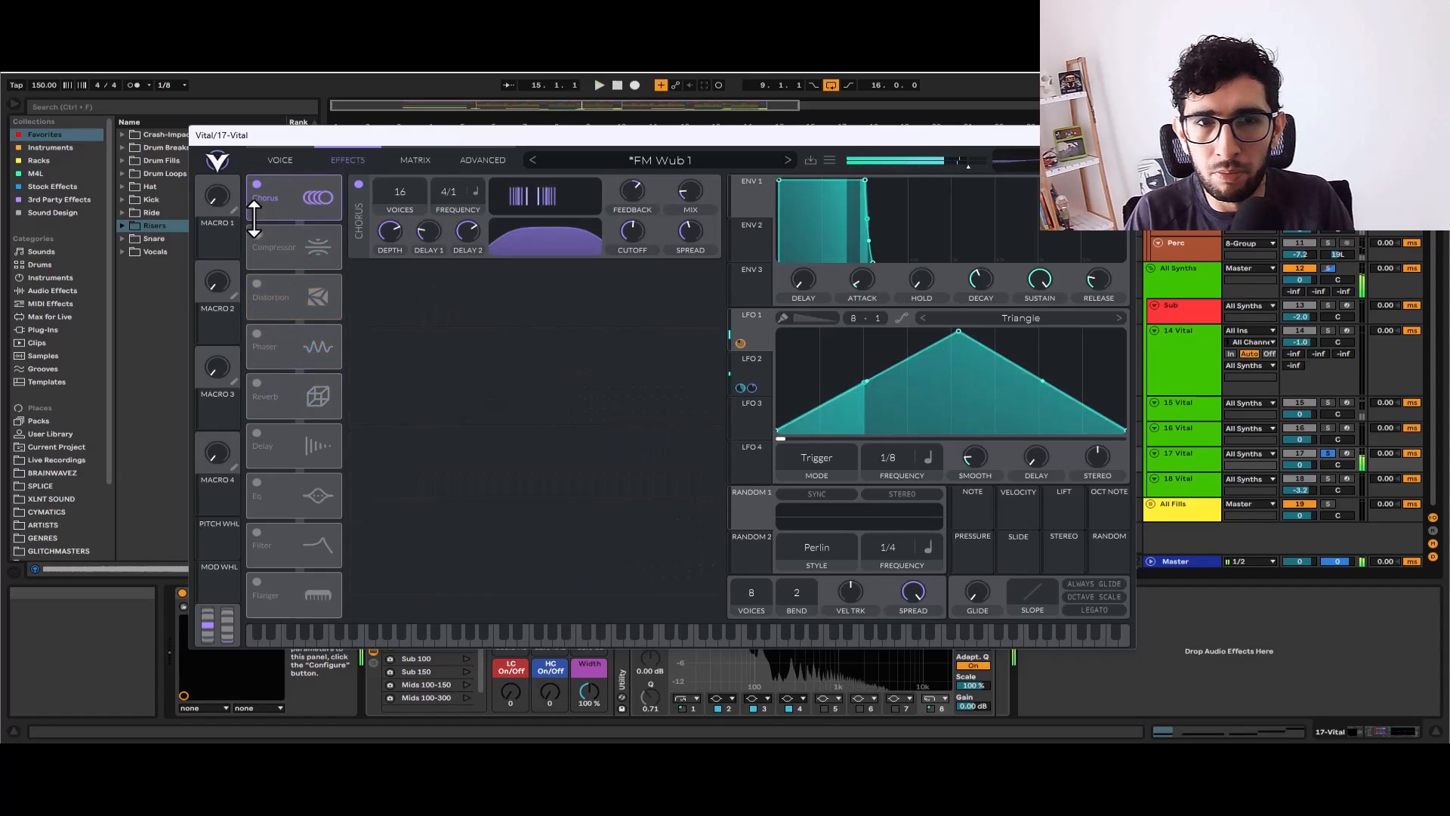
left_click(257, 234)
left_click(257, 284)
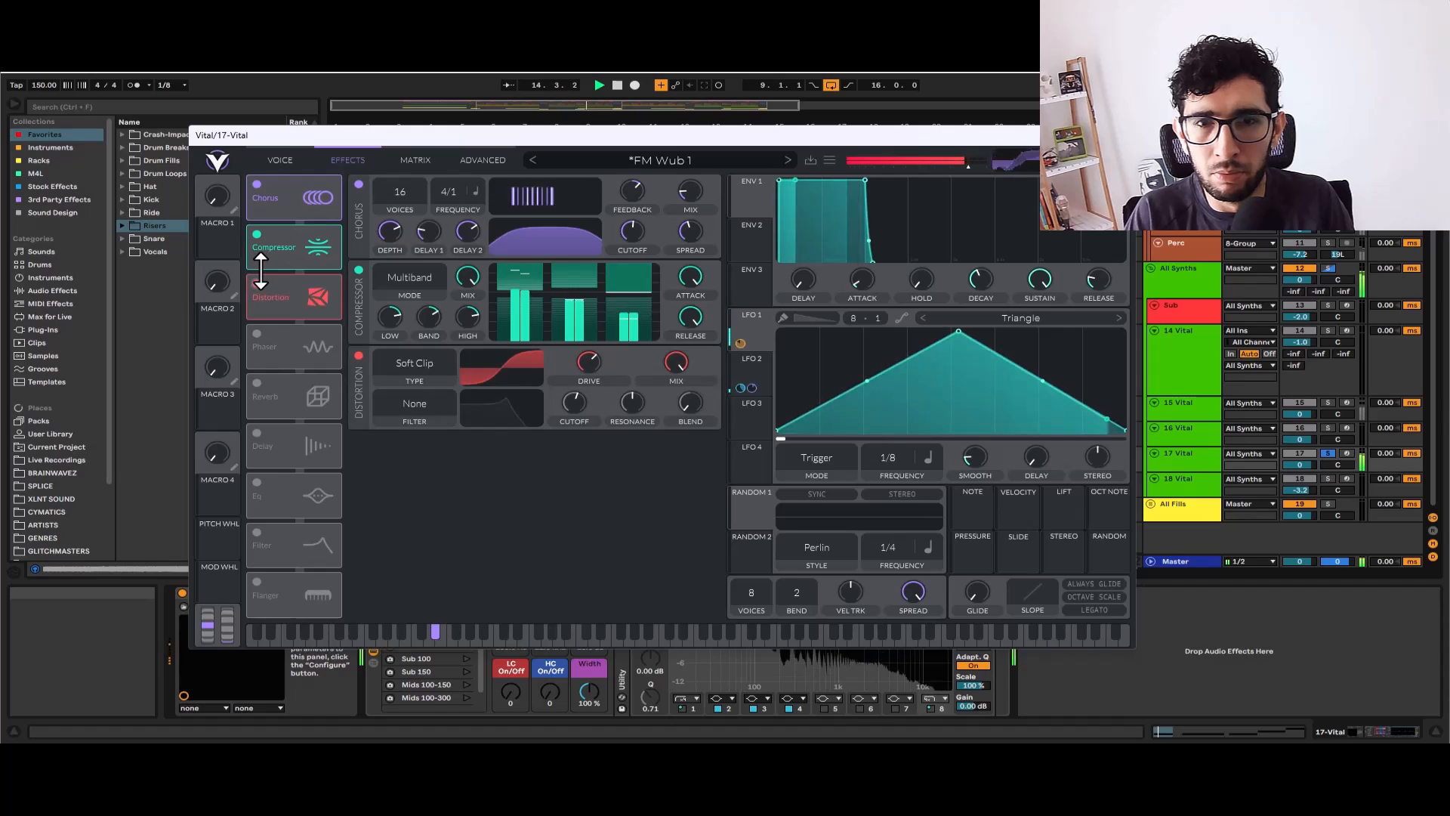
left_click(256, 333)
left_click(257, 382)
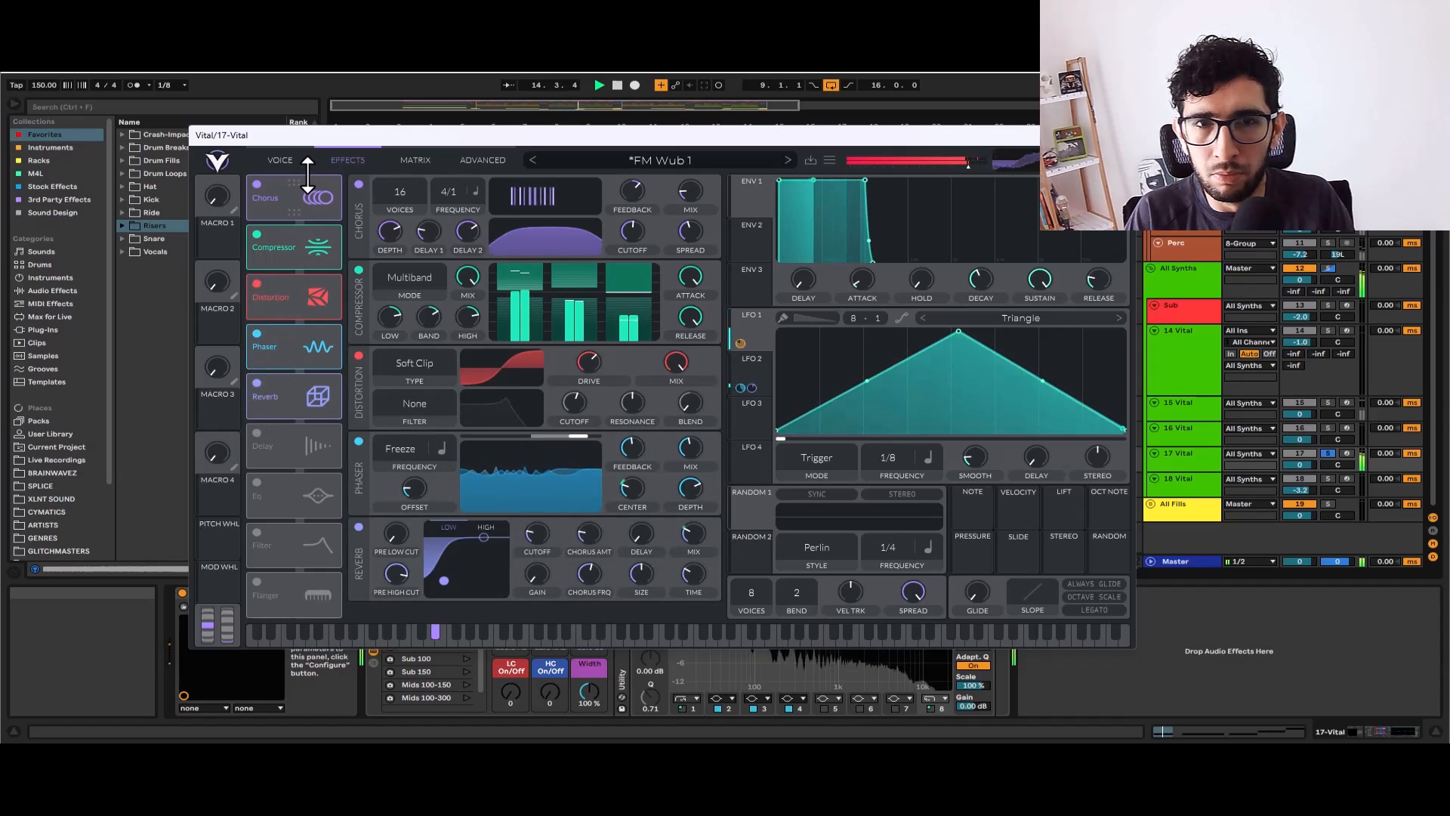
left_click(280, 160)
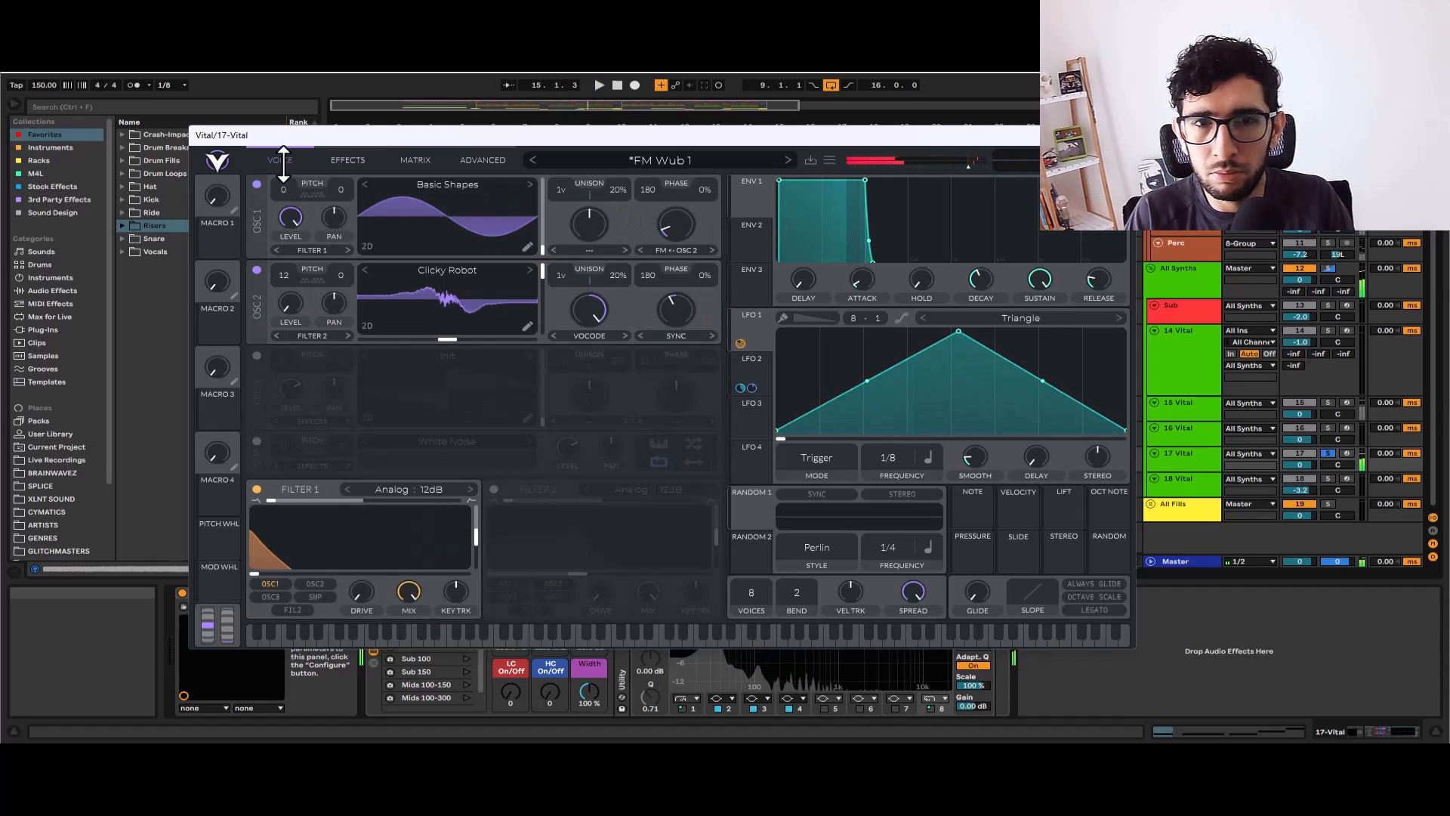
Switch OSC 2 off and back on in track 17's Vital patch to compare the sound during playback
left_click(259, 261)
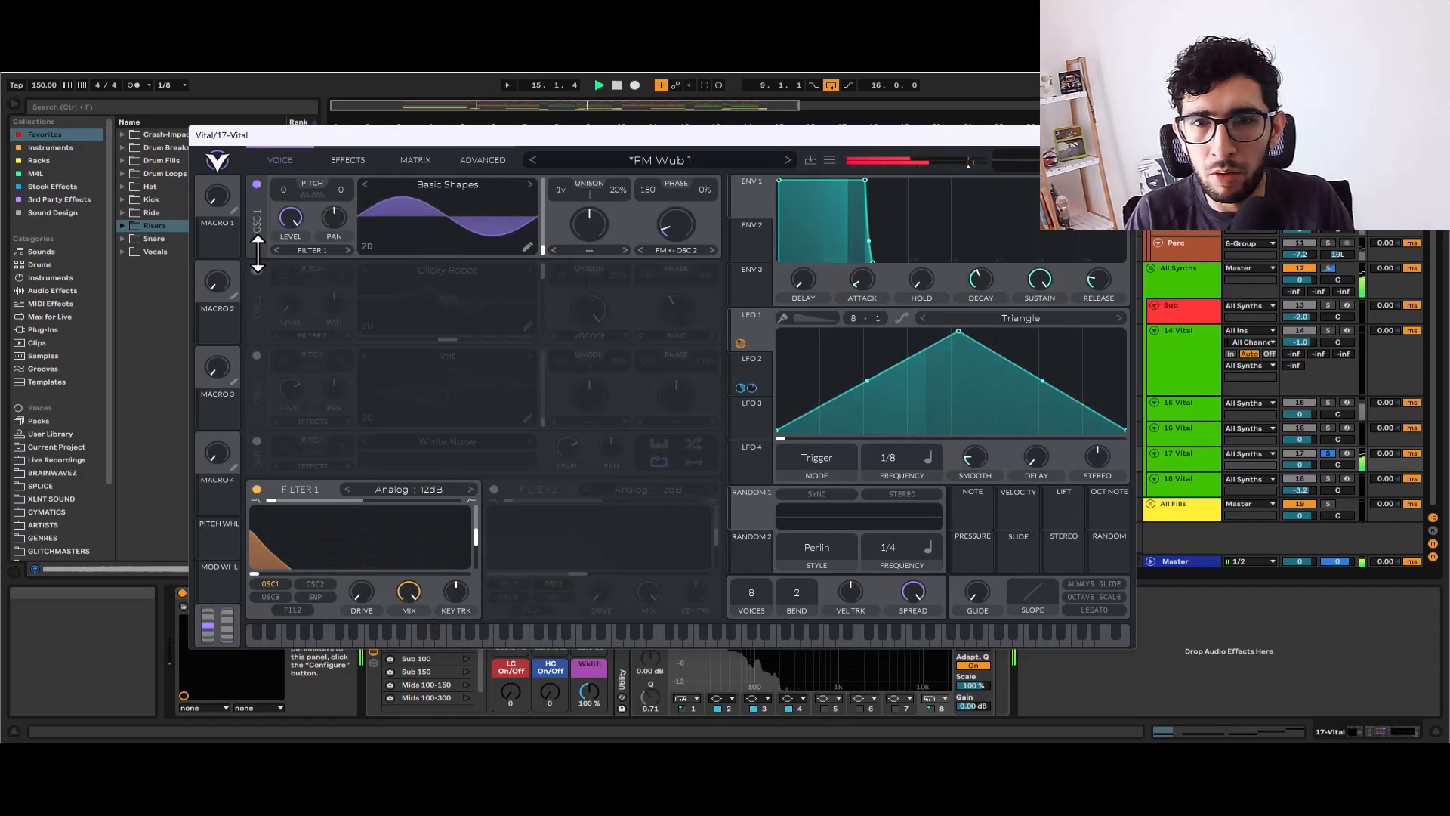
left_click(258, 260)
left_click(258, 260)
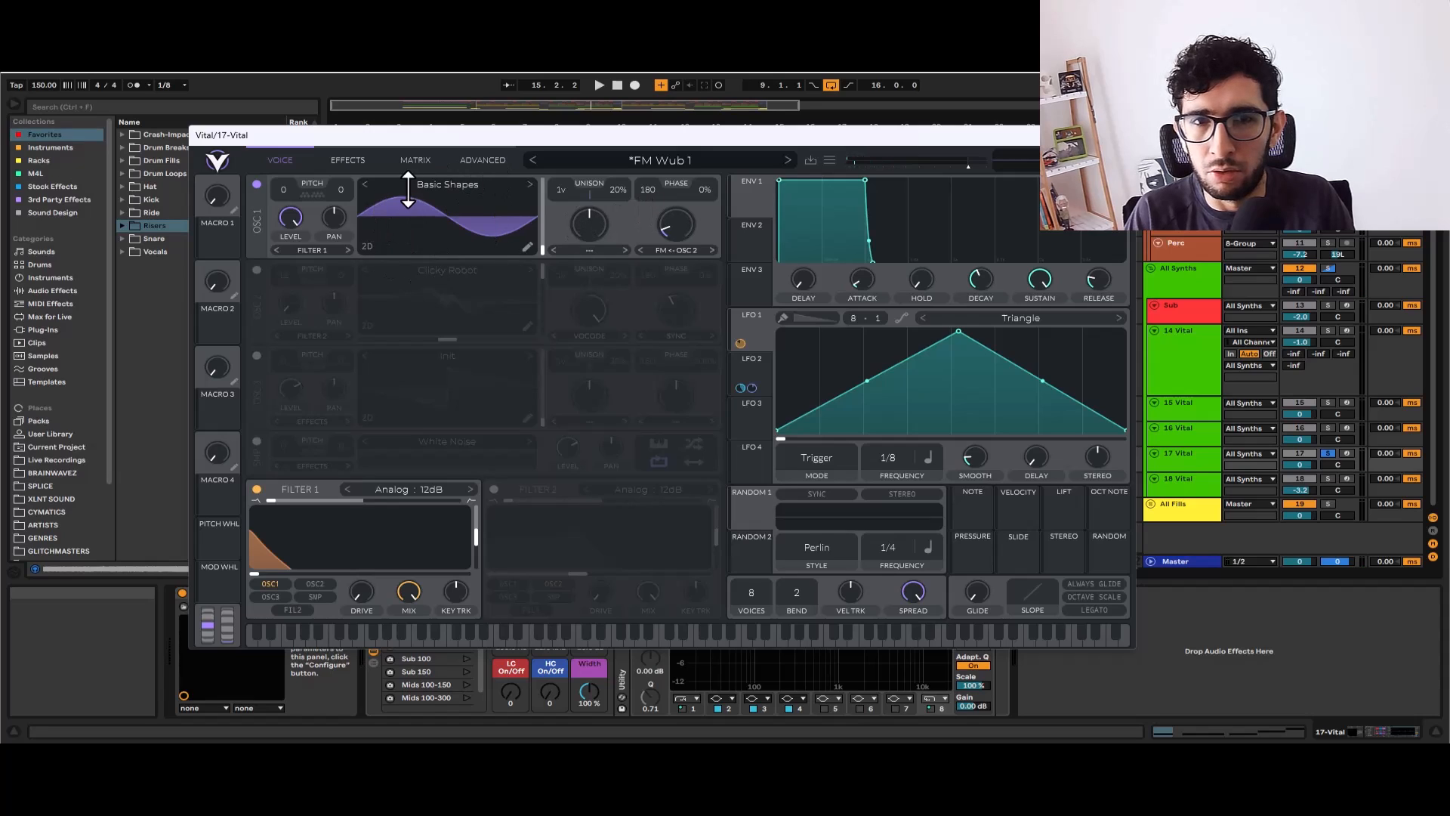
left_click(258, 261)
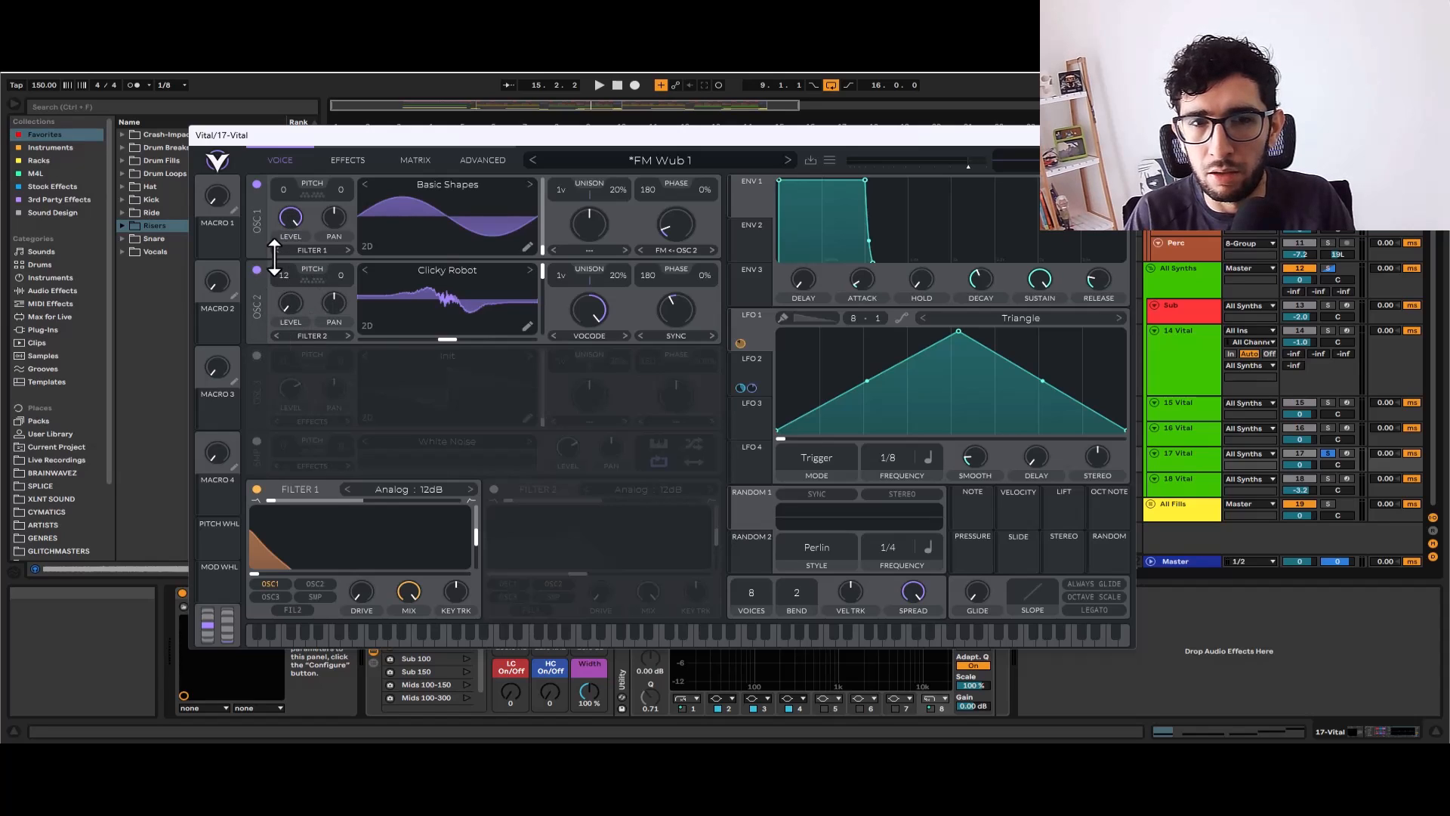
Review the effects chain of track 17's Vital patch, play the clip and close the Vital window
left_click(346, 155)
left_click(285, 155)
left_click(344, 154)
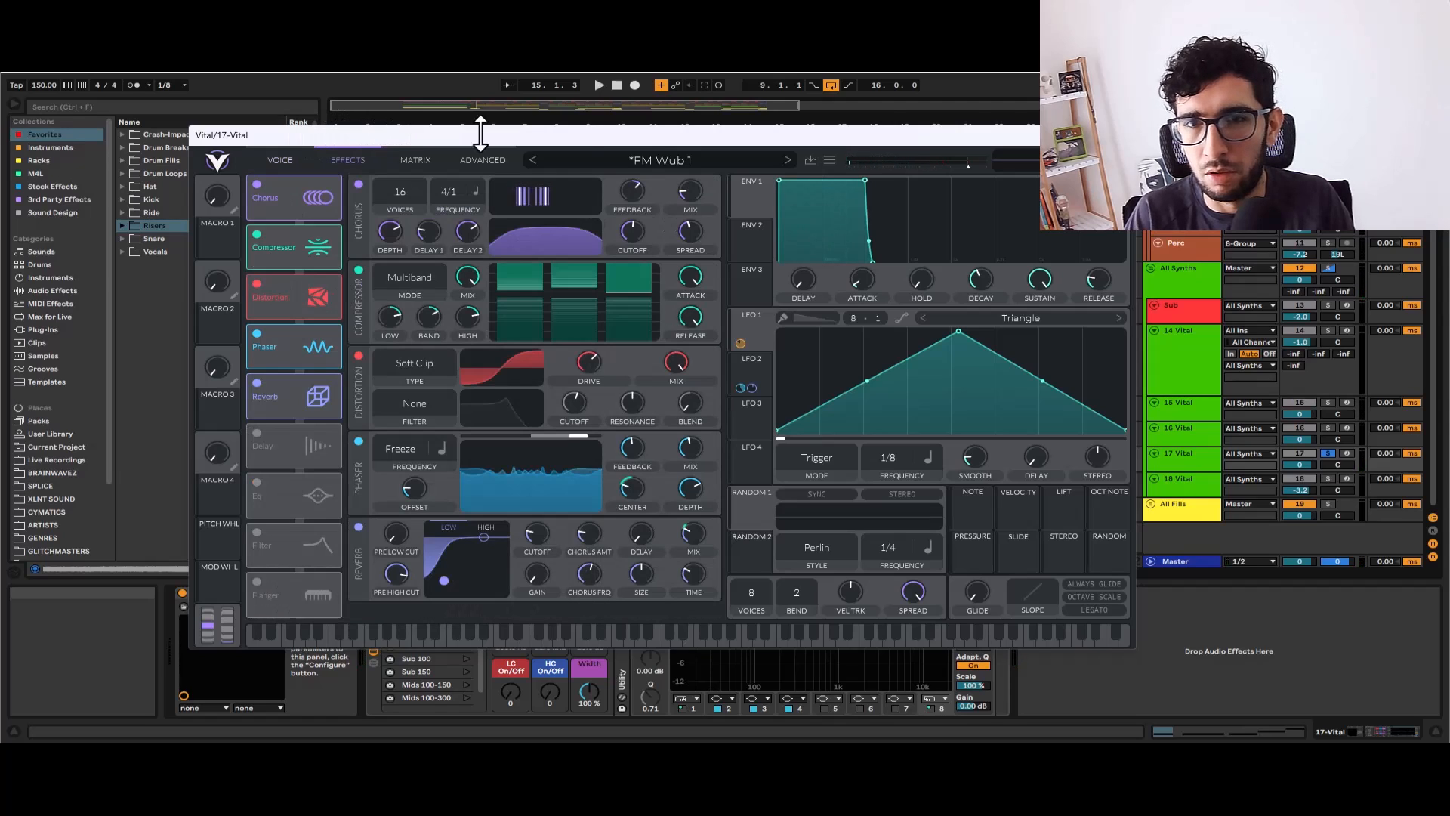
key("space")
left_click(1120, 135)
key("space")
Collapse the expanded track 14 Vital lane in the arrangement
left_click(743, 436)
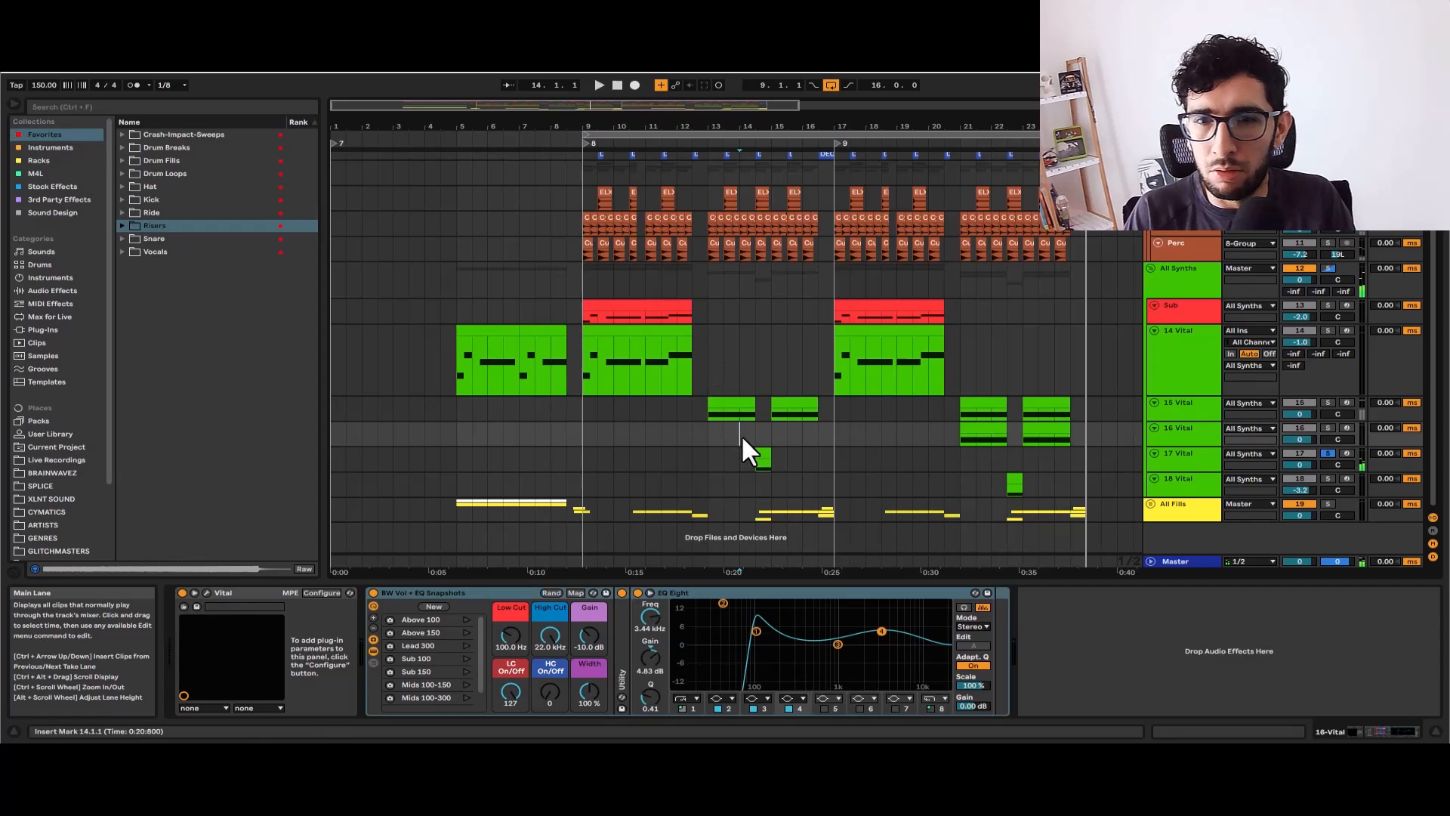
left_click_drag(836, 438, 509, 399)
scroll(509, 398, "down", 1)
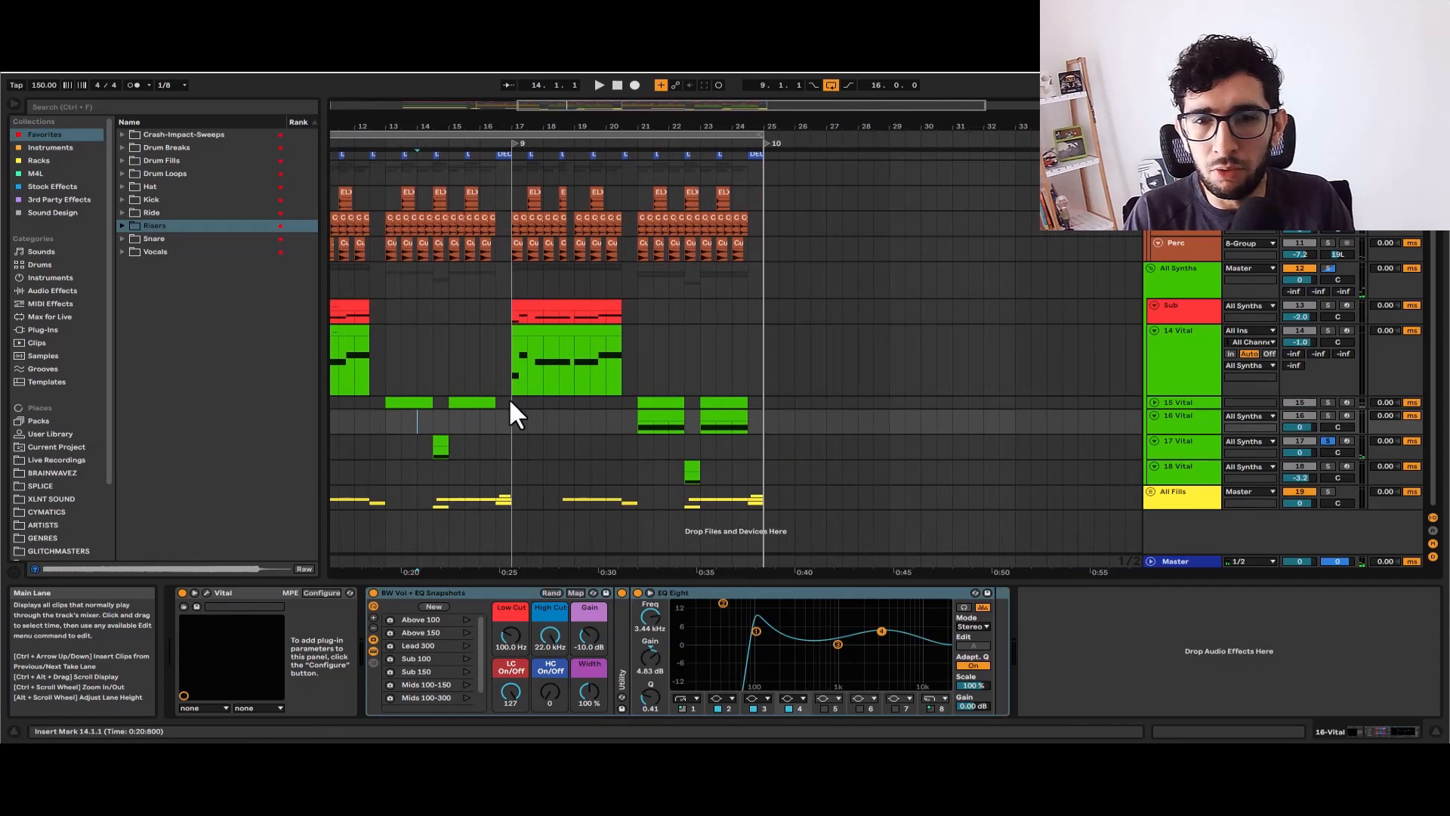
left_click(437, 404)
key("w")
left_click(1154, 403)
scroll(1180, 404, "down", 3)
scroll(619, 385, "up", 3)
scroll(595, 361, "down", 3)
scroll(582, 380, "up", 4)
scroll(664, 387, "down", 1)
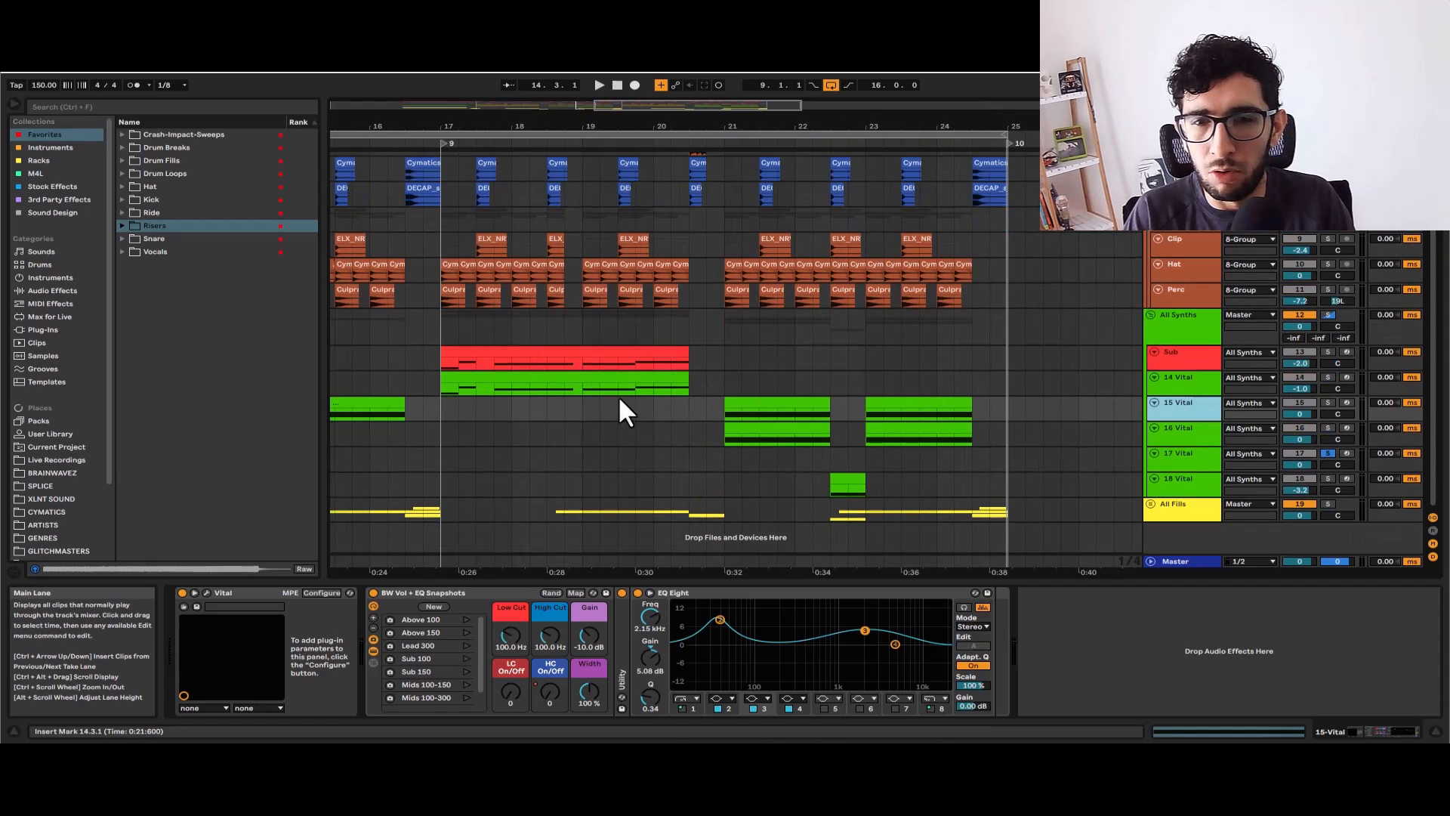
scroll(616, 389, "down", 3)
Play track 16's clip at bar 21 in solo and open its Vital instrument
left_click(686, 433)
key("space")
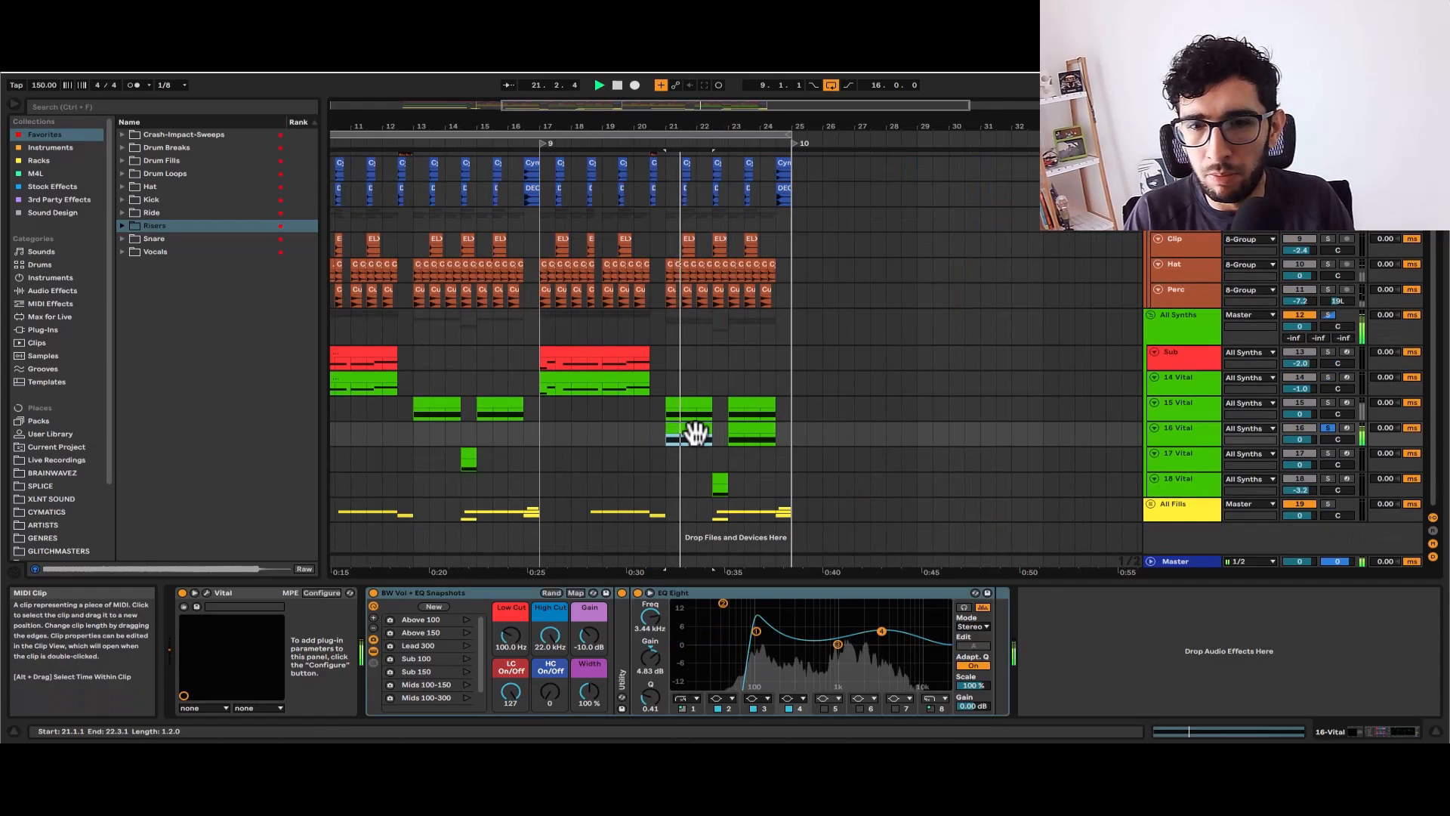
left_click(206, 593)
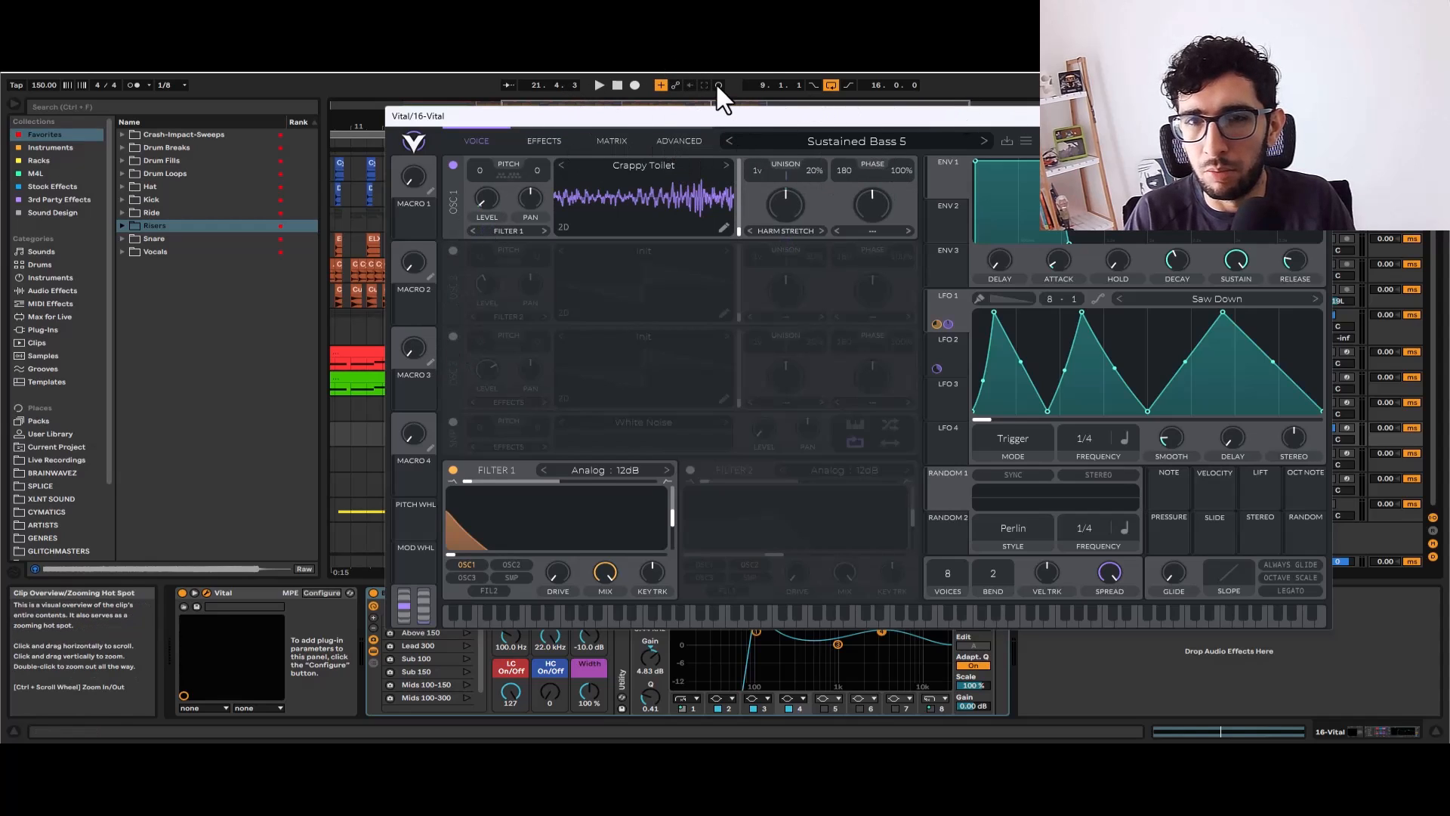
left_click_drag(718, 90, 637, 90)
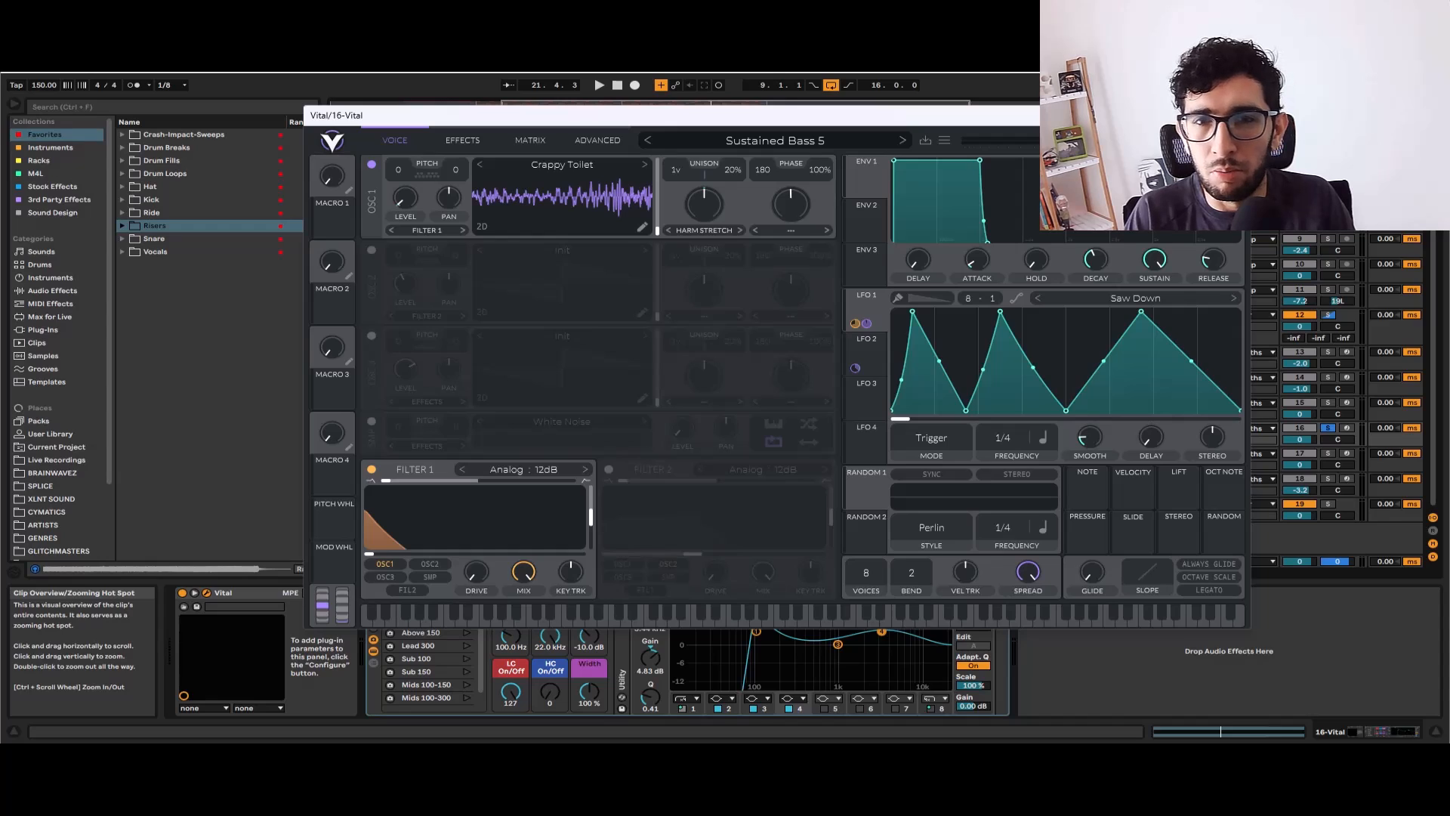
Browse the Glorkglunk wavetable folder for OSC 1, close the browser and play the Crappy Toilet sound briefly
left_click(545, 148)
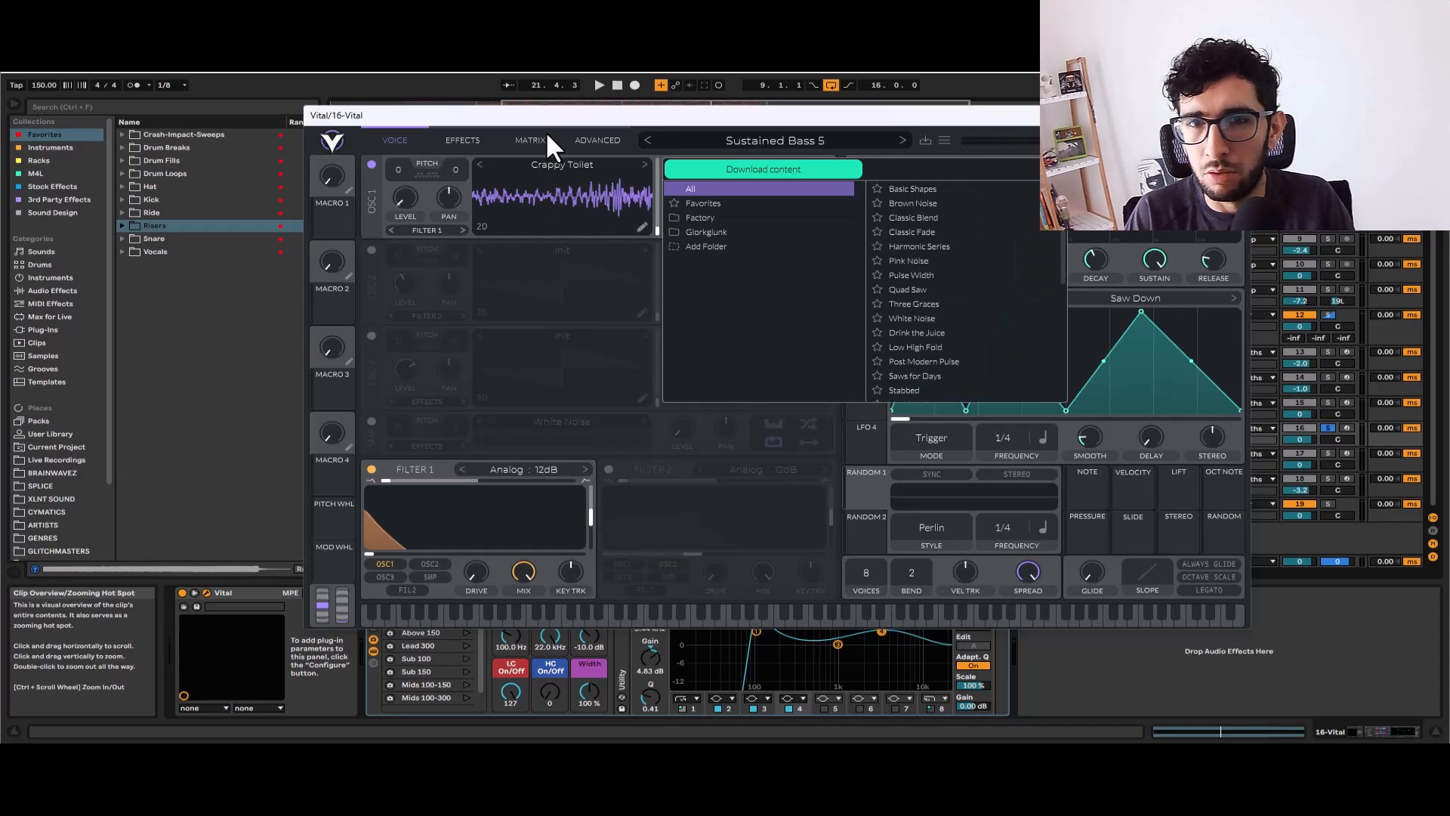
left_click(732, 231)
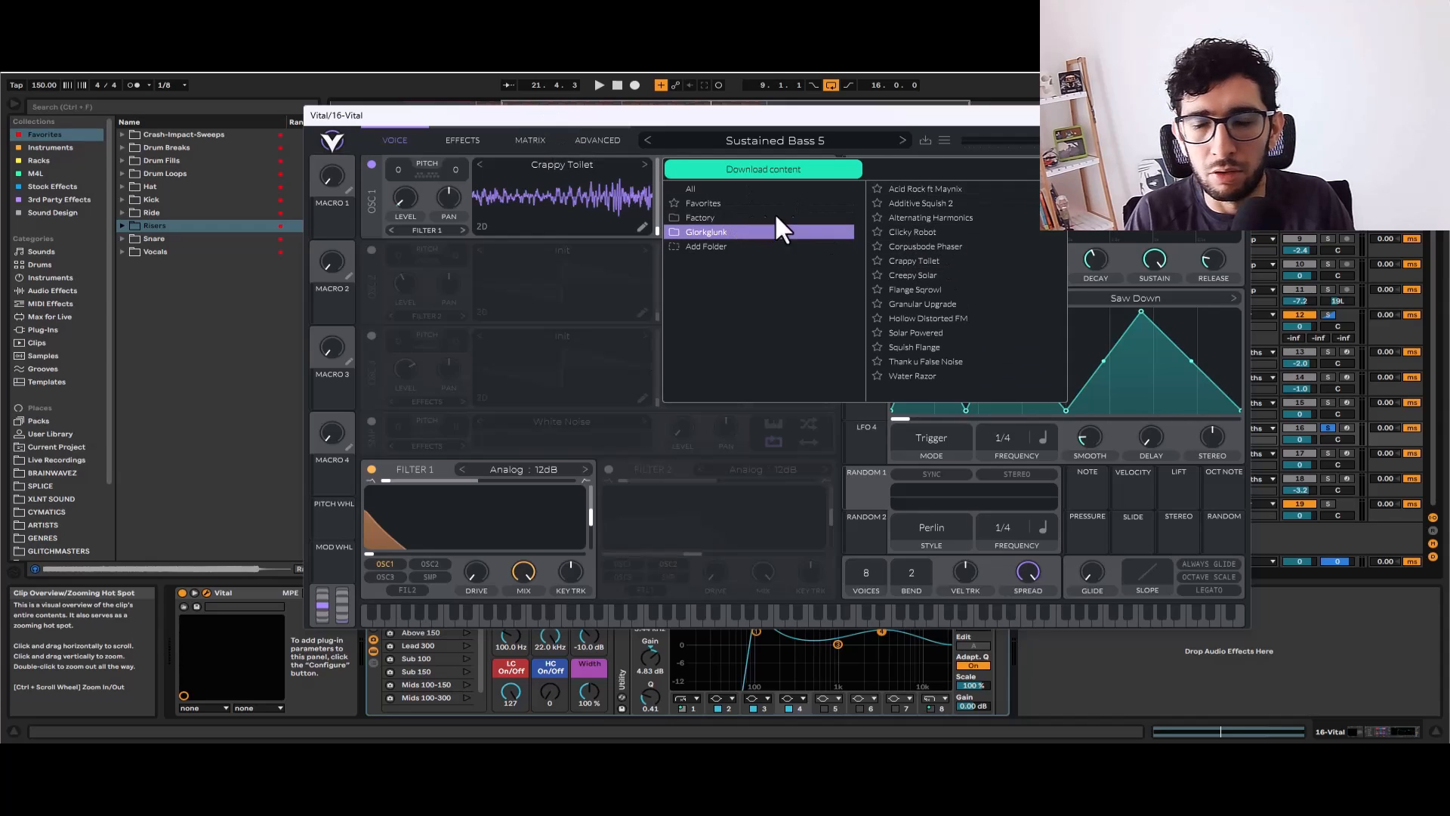
left_click(1055, 169)
key("space")
key("space")
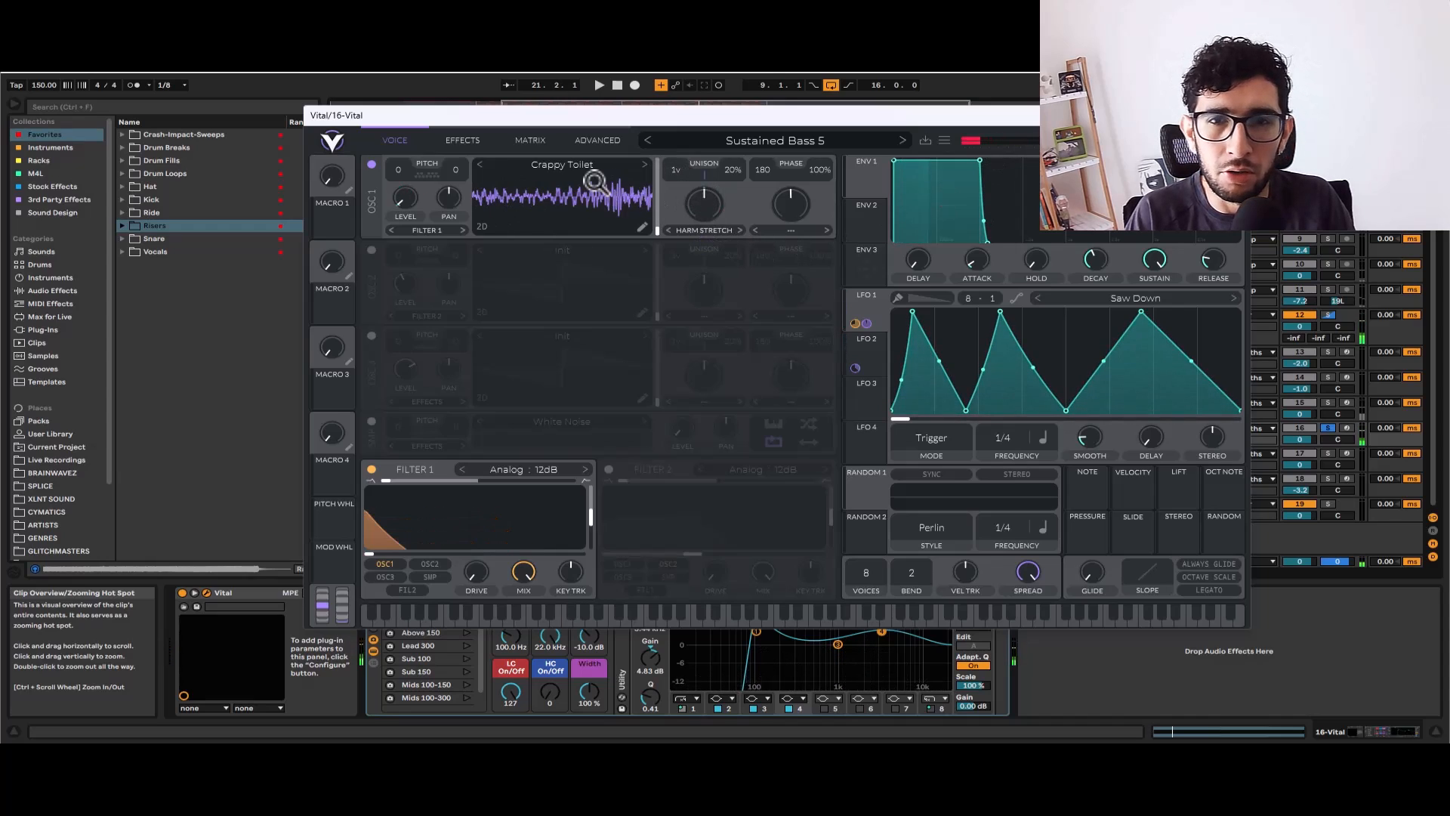
Examine the Distortion, Compressor and EQ effects in track 16's Vital patch and return to the oscillator view
left_click(462, 137)
left_click_drag(414, 222, 417, 182)
left_click_drag(400, 246, 399, 287)
left_click_drag(398, 370, 400, 261)
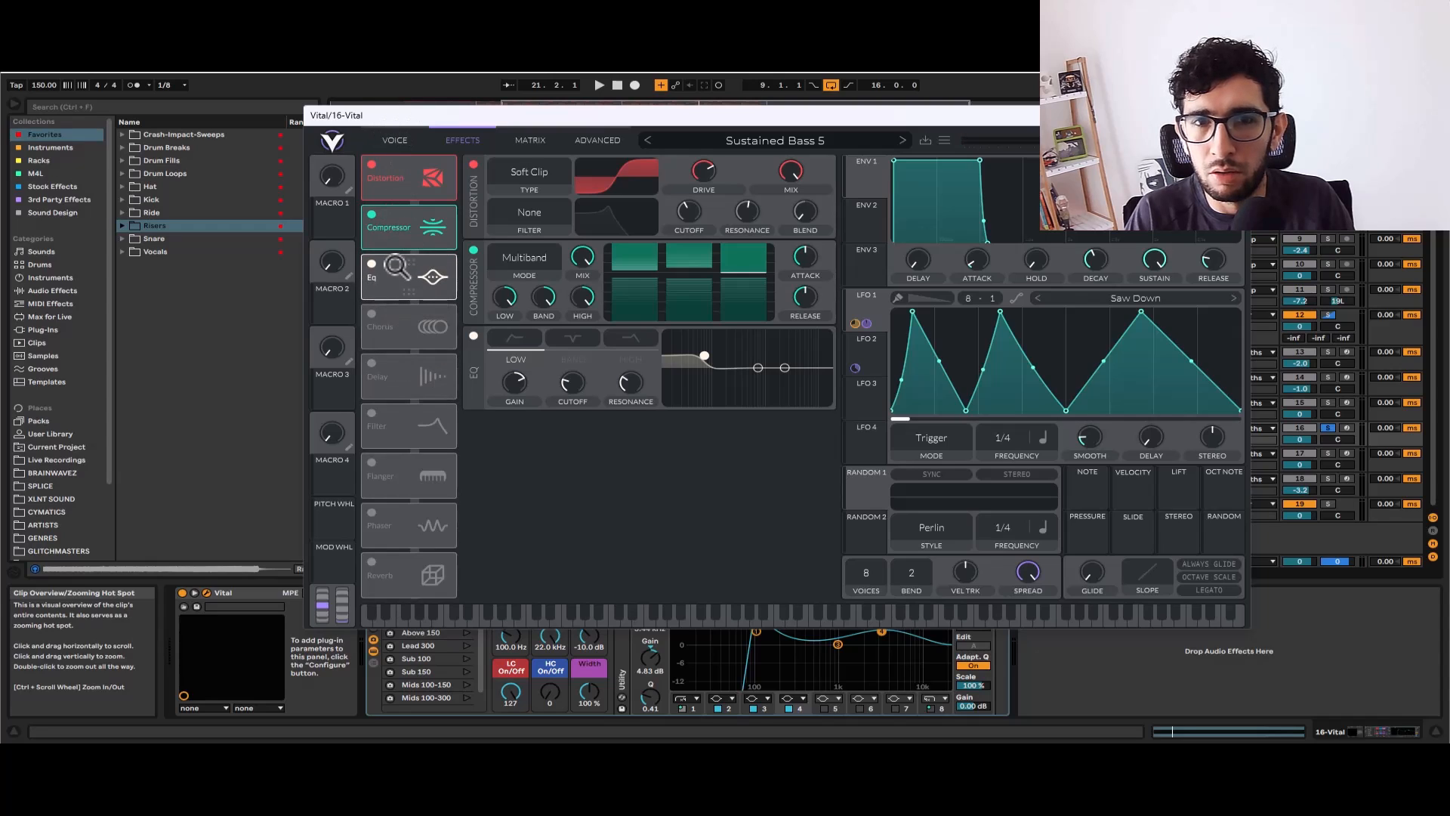
left_click(394, 138)
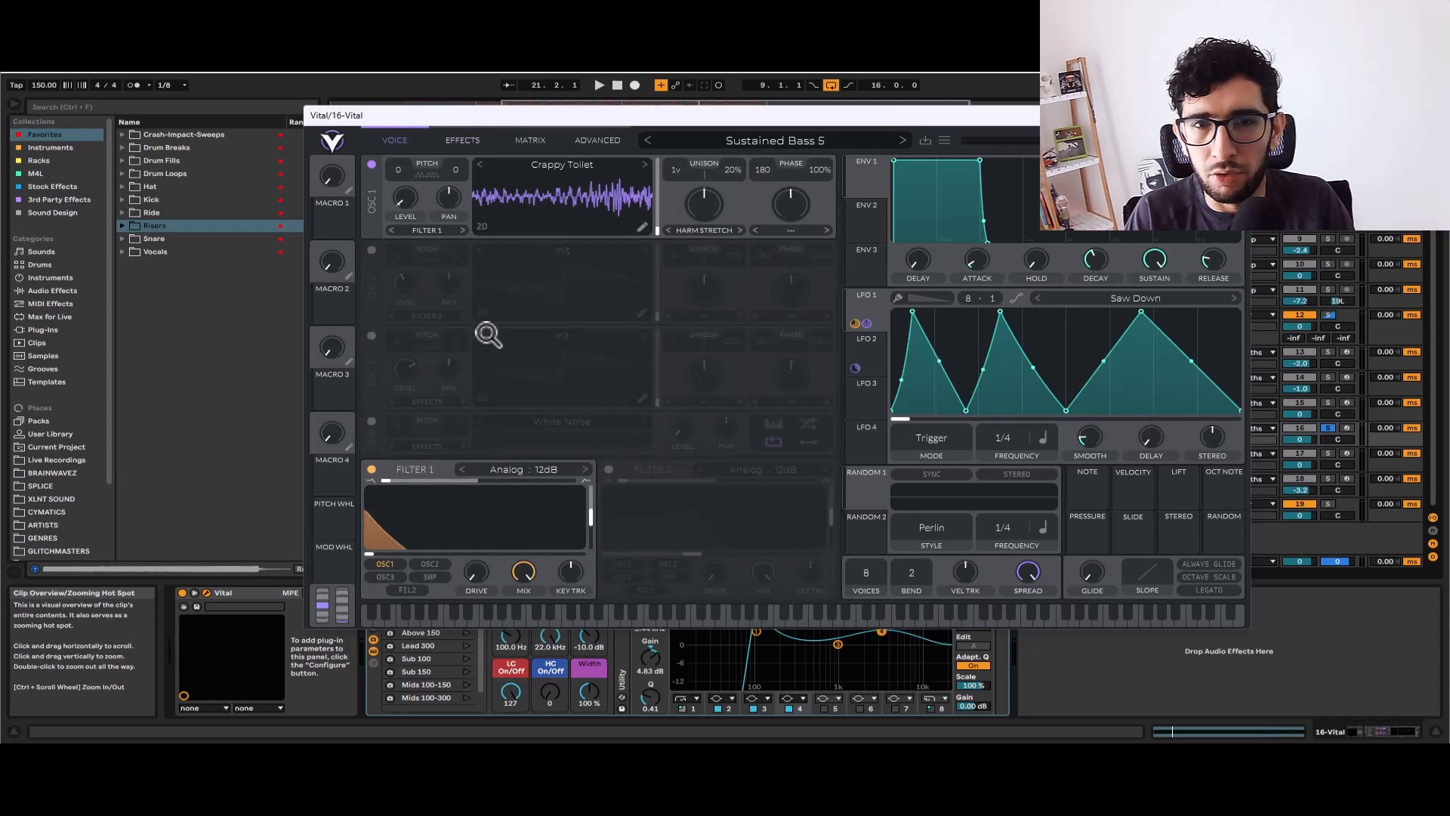
Compare the LFO 1 and LFO 2 shapes and their modulation targets in track 16's Vital patch
left_click(867, 336)
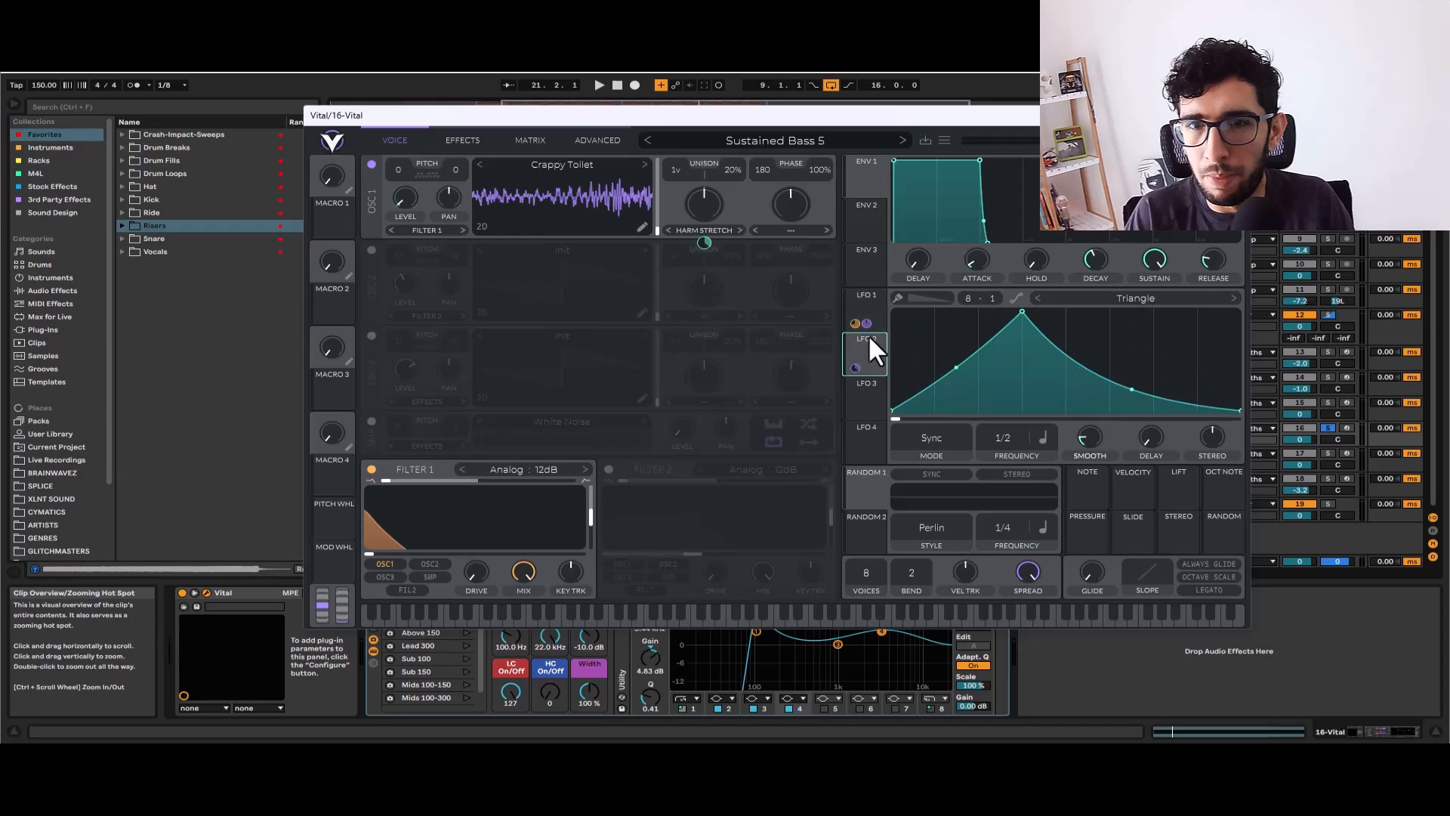
left_click(868, 289)
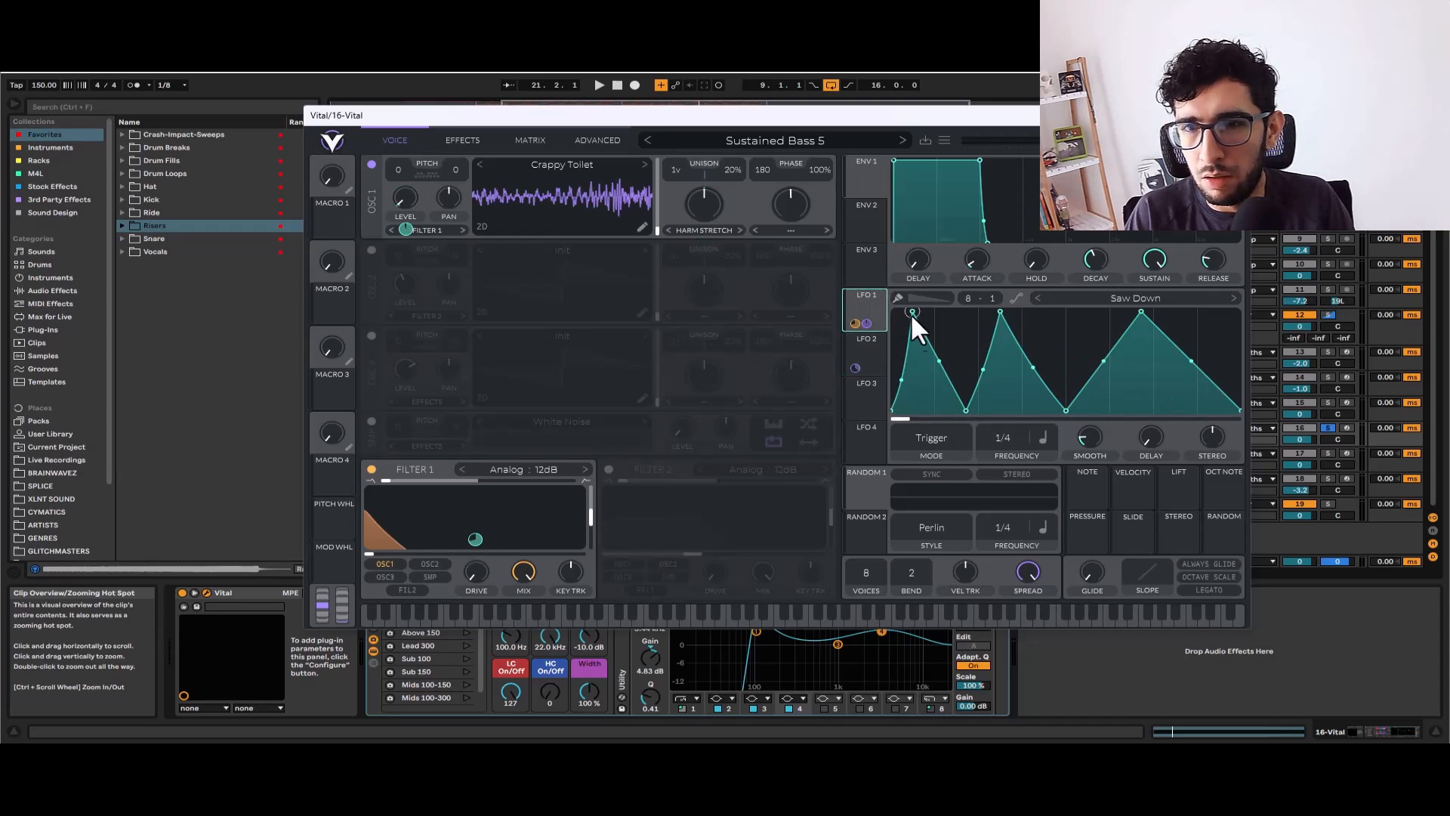
left_click(863, 347)
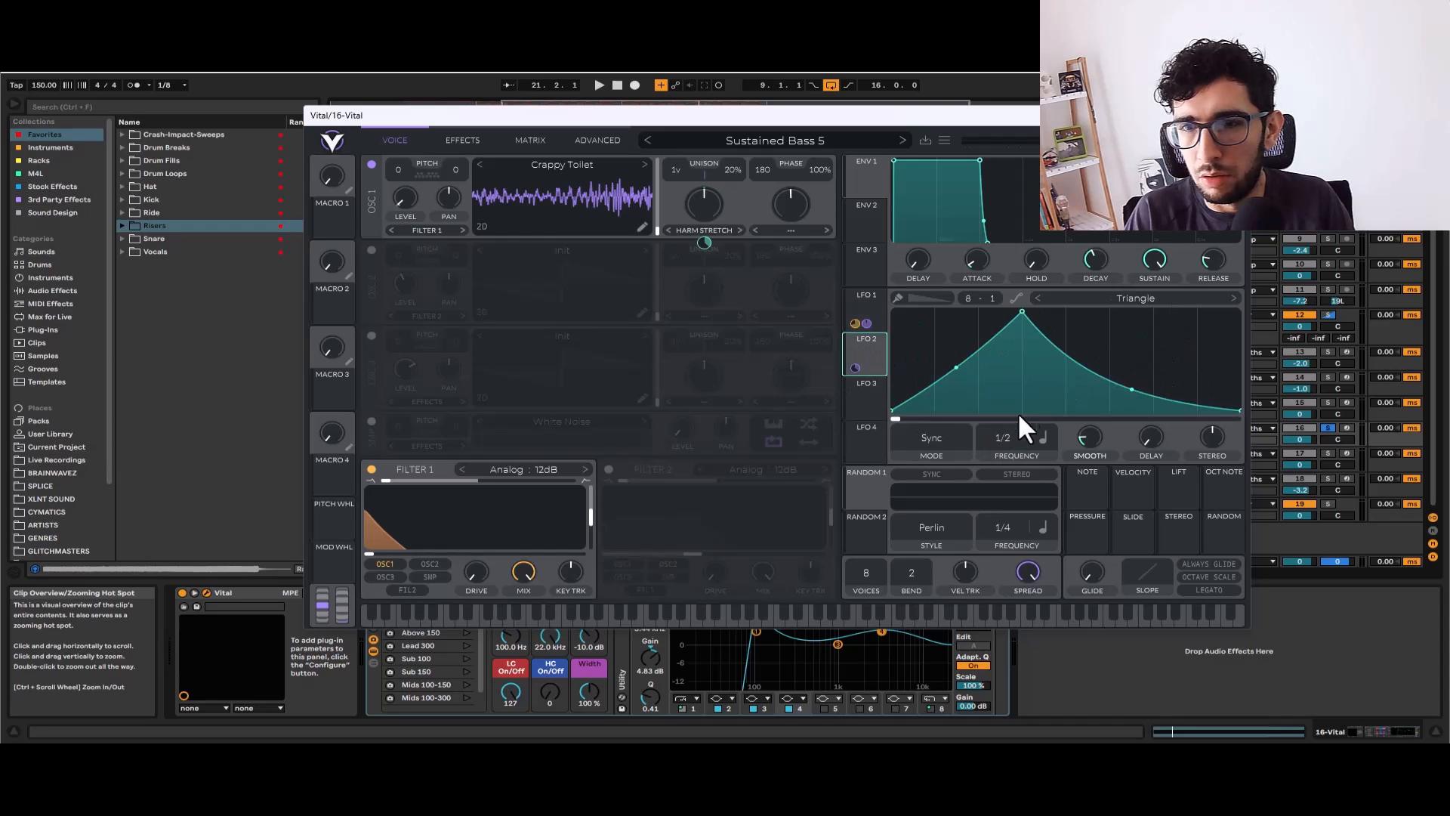
left_click(860, 285)
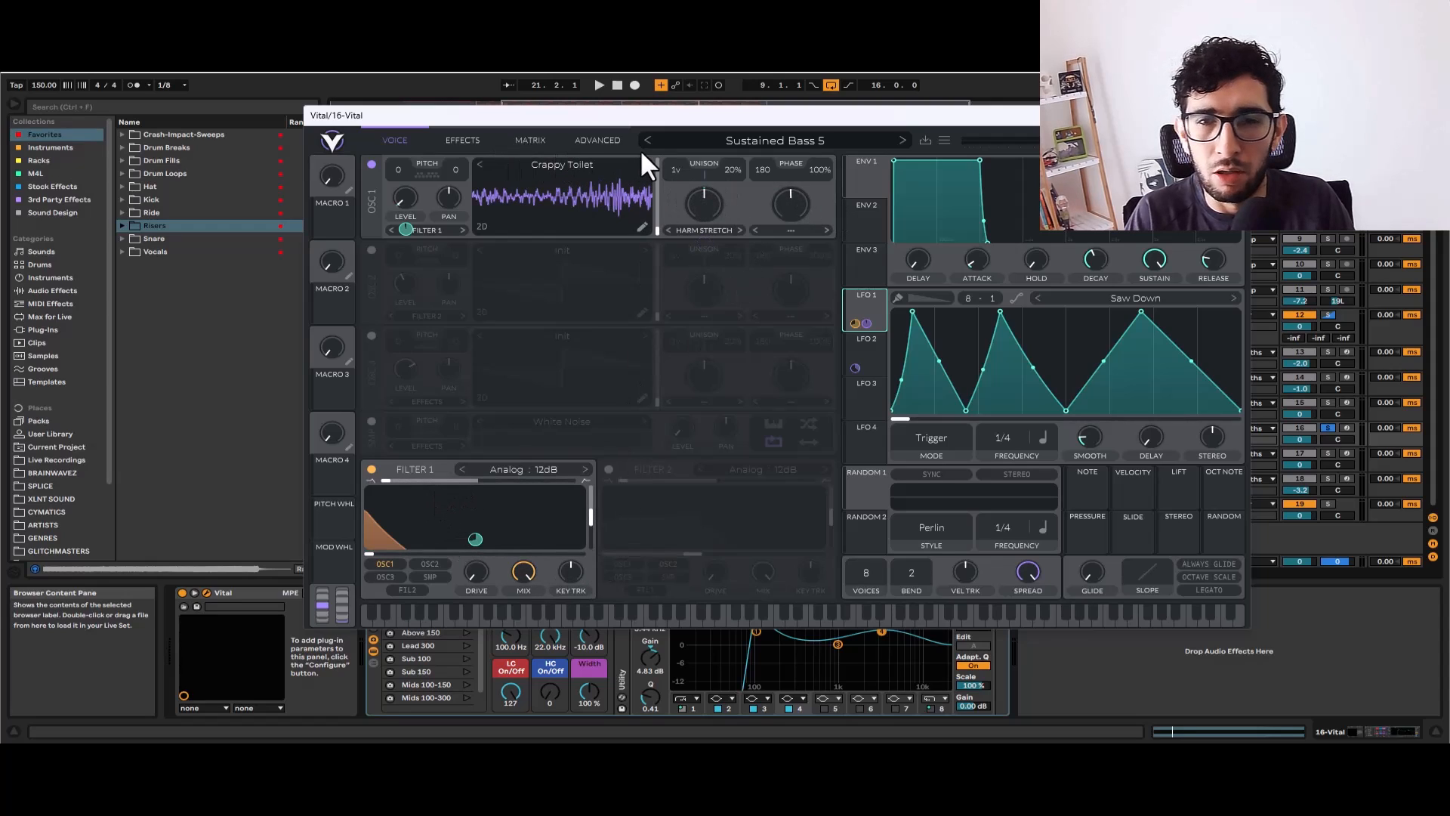
left_click(871, 338)
Sweep OSC 1's Harm Stretch spectral morph during playback, leave it at 50.50%, and close track 16's Vital window
key("space")
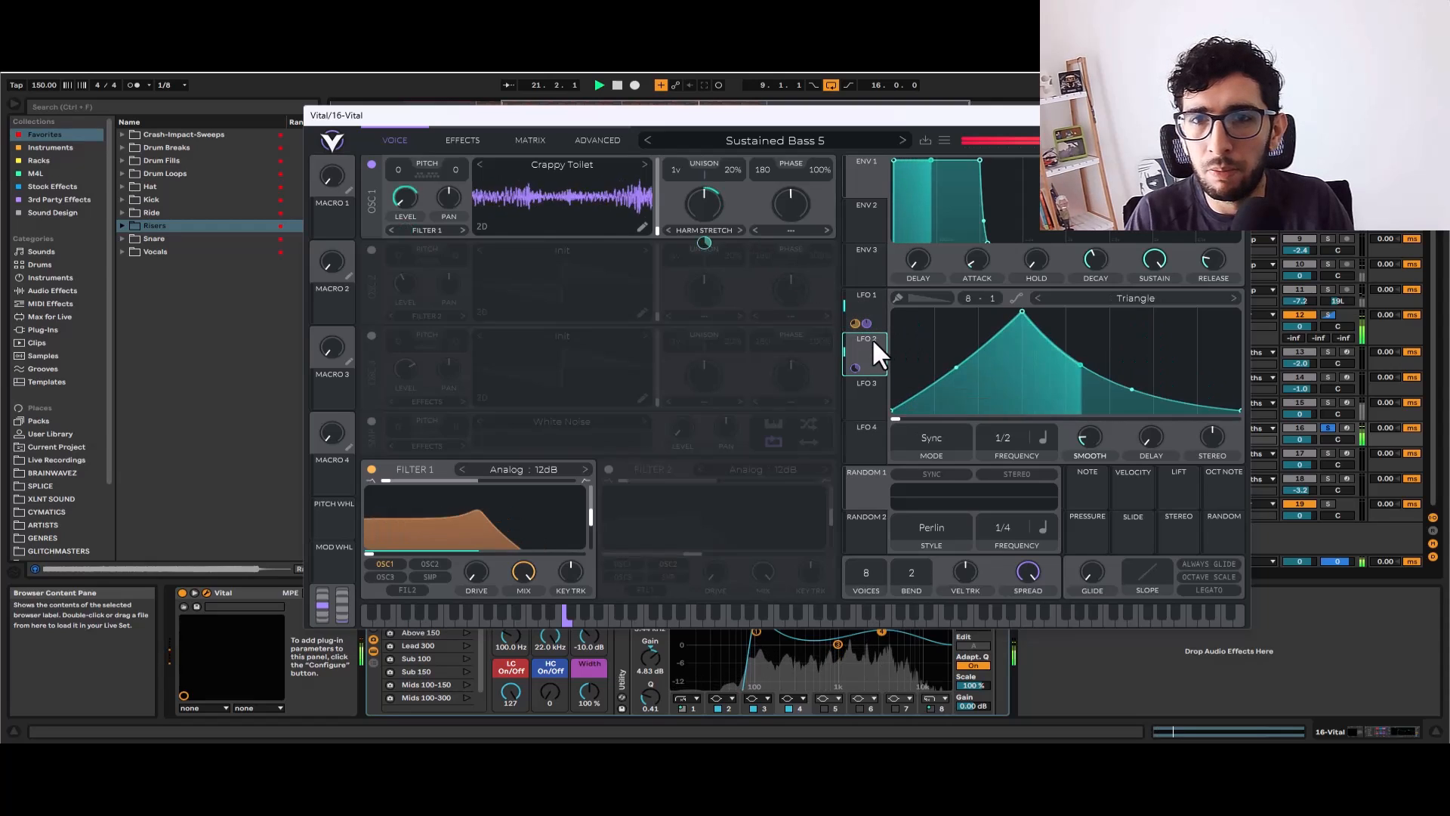
left_click_drag(855, 368, 703, 243)
key("space")
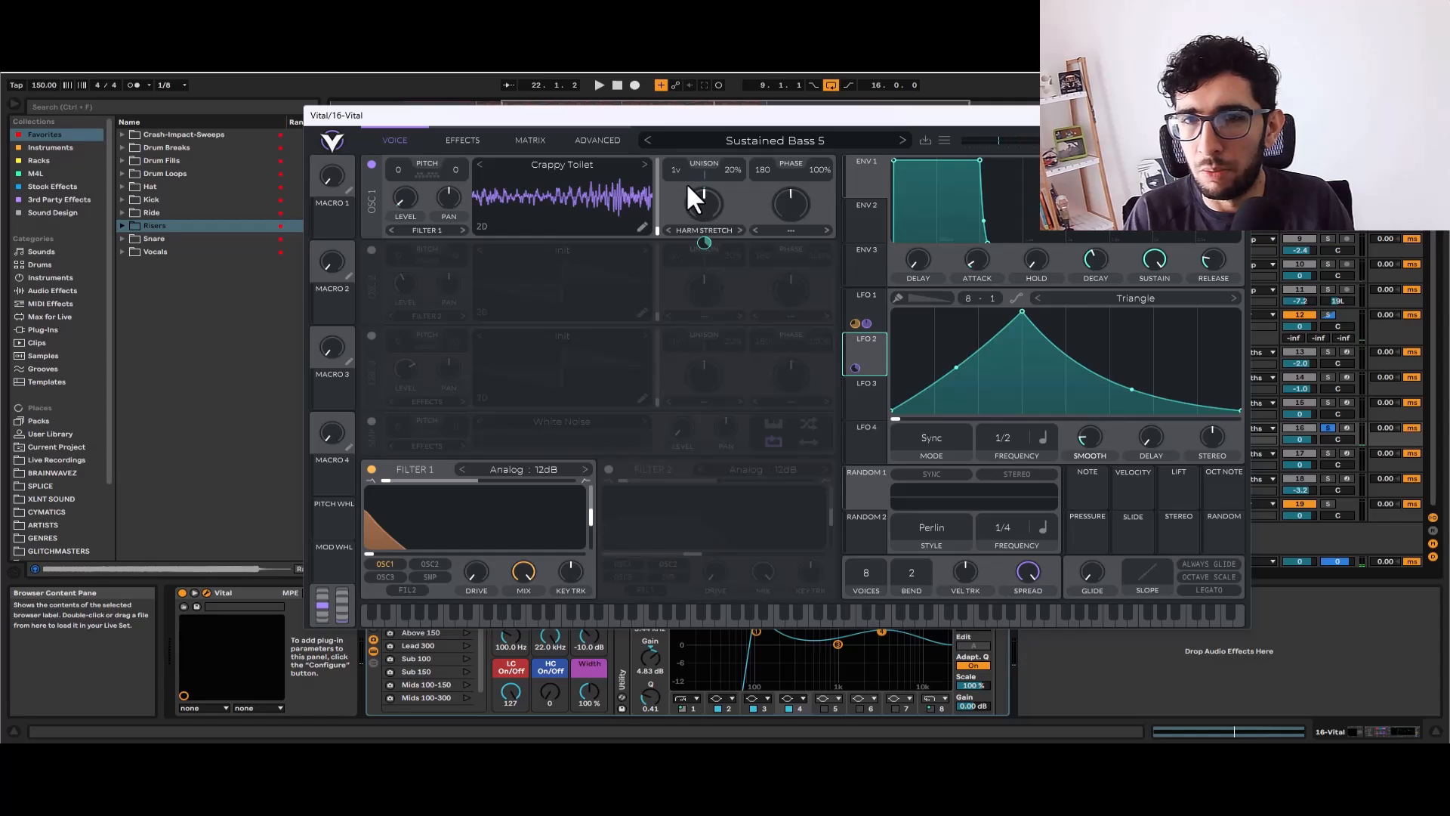
key("space")
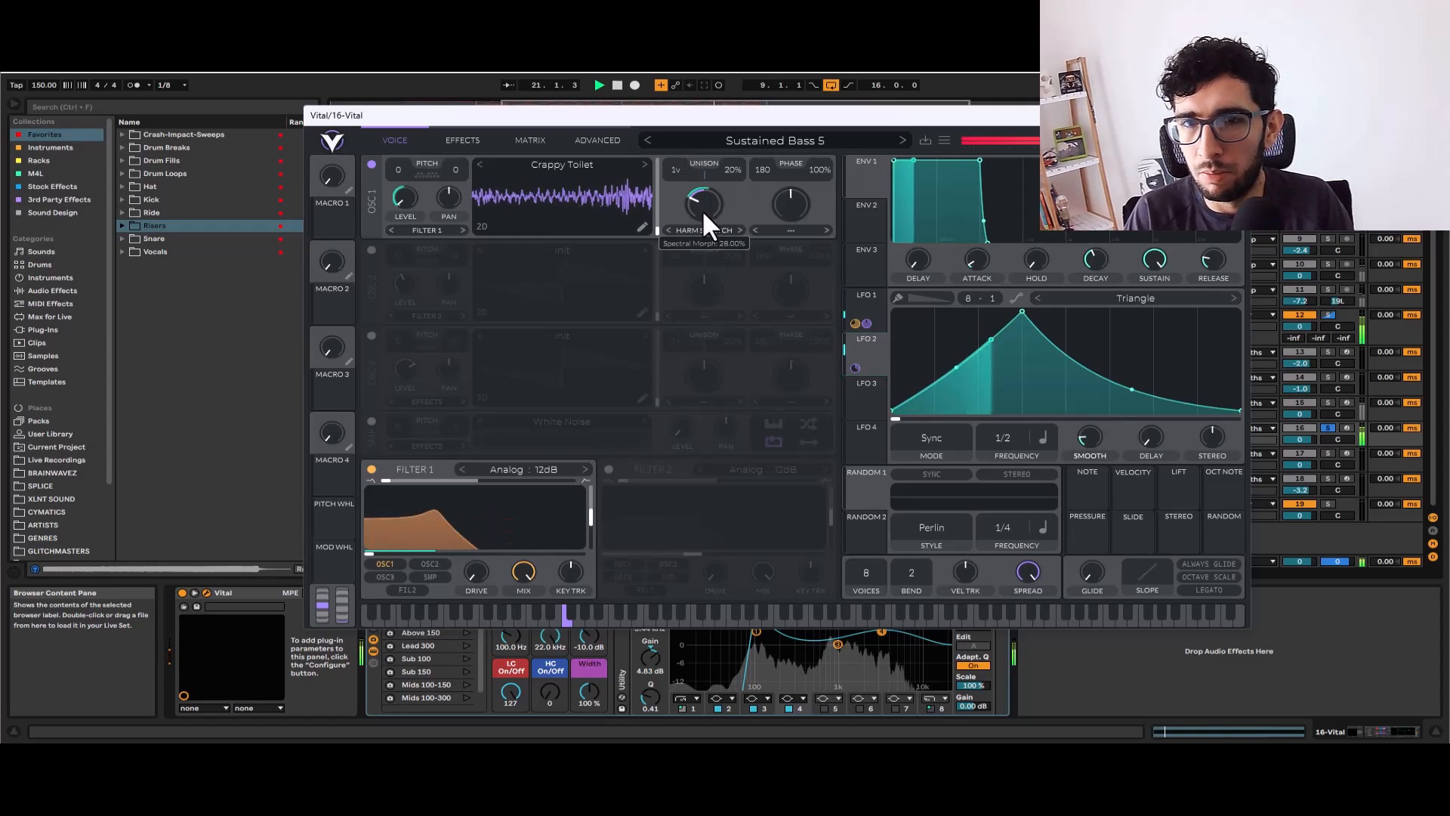
mouse_move(692, 185)
left_mouse_down()
mouse_move(706, 111)
mouse_move(703, 174)
left_mouse_up()
key("space")
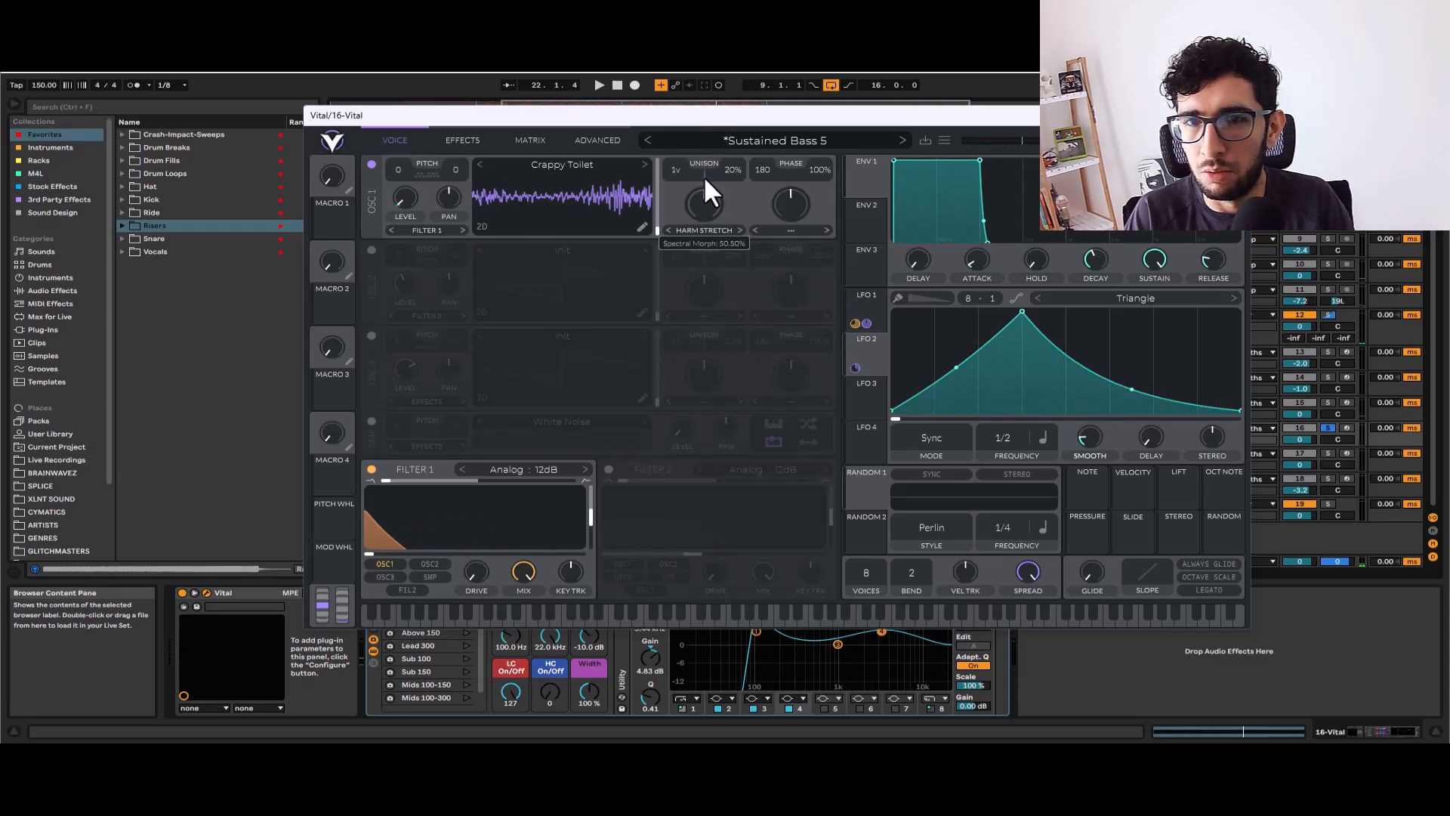
left_click(1233, 116)
Play track 16's clip, switch to track 15's clip at bar 13 and open its Vital instrument
key("space")
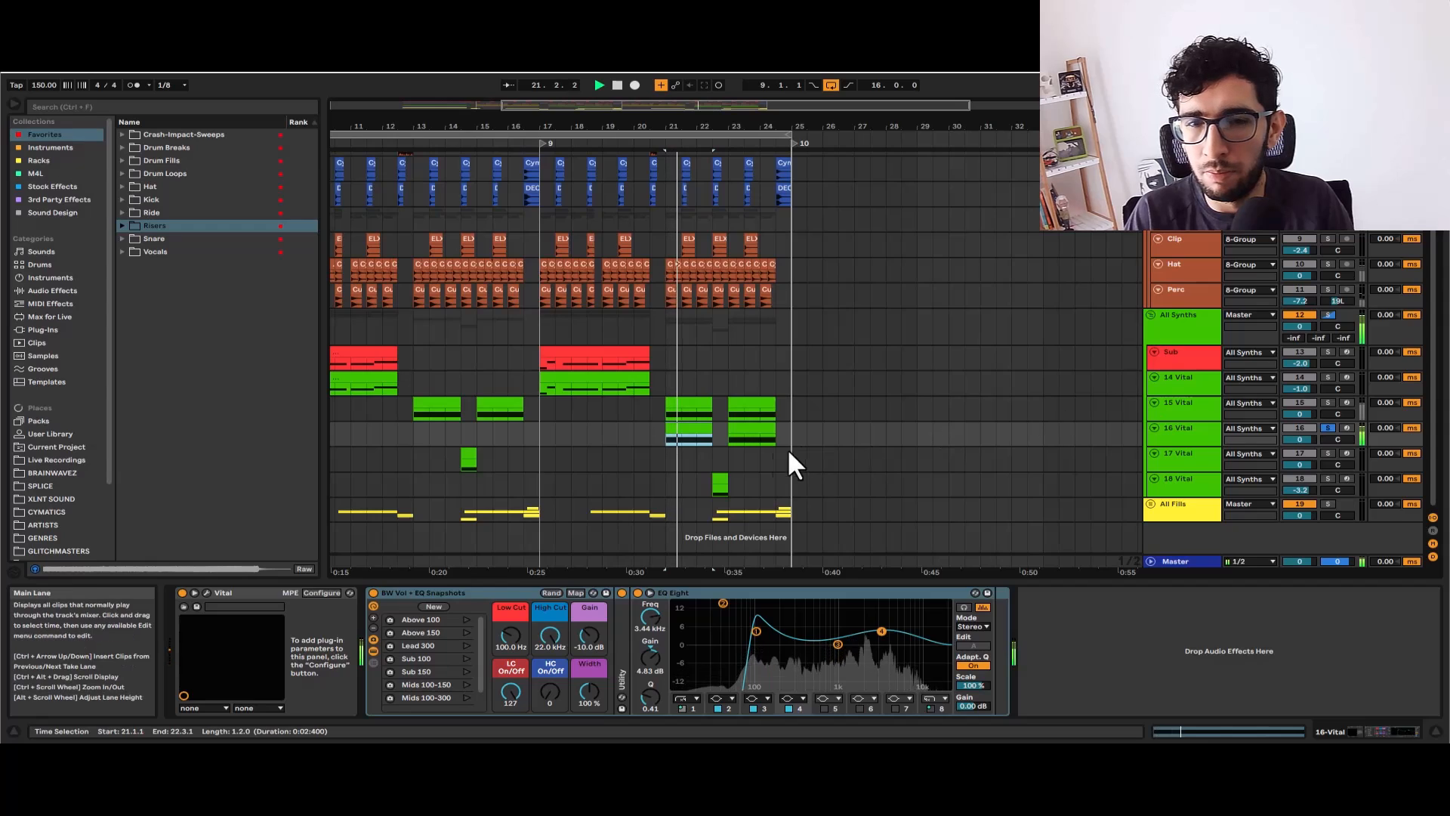
left_click(427, 409)
key("space")
left_click(206, 593)
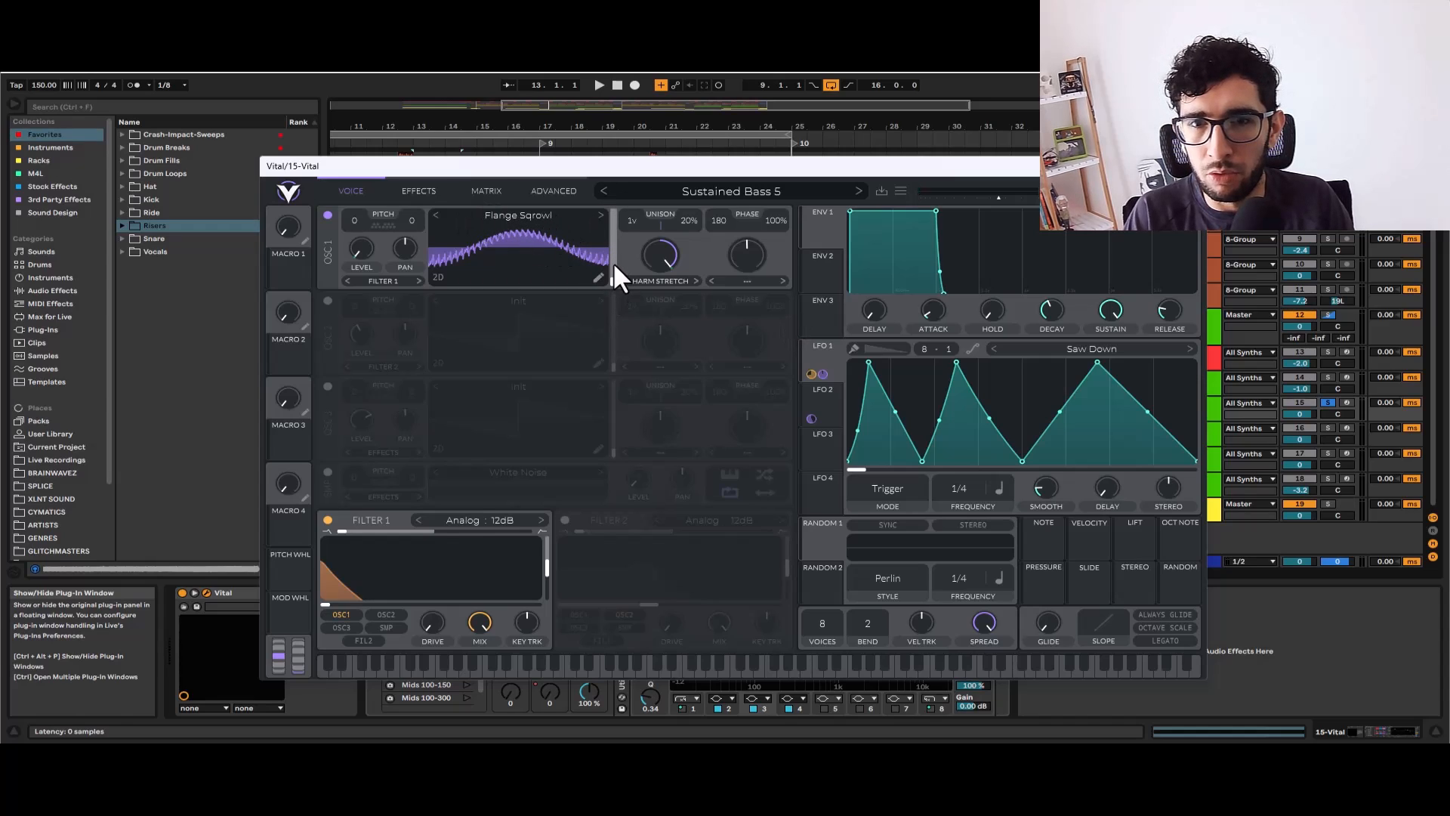
Adjust OSC 1's Harm Stretch amount in track 15's Vital patch while its clip plays, and close the window
key("space")
left_click_drag(613, 265, 675, 180)
key("space")
key("space")
key("space")
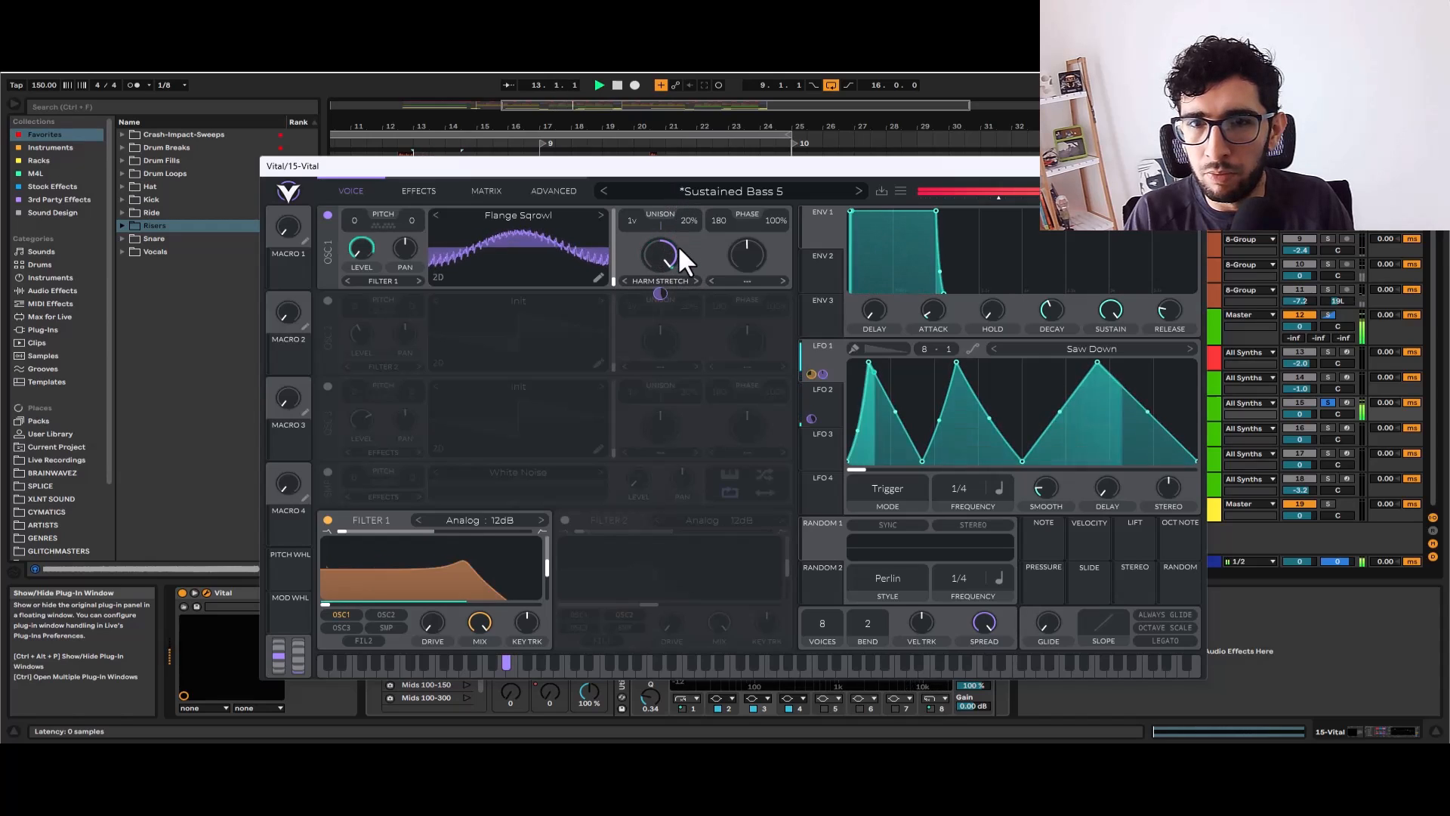
key("space")
left_click_drag(656, 239, 666, 216)
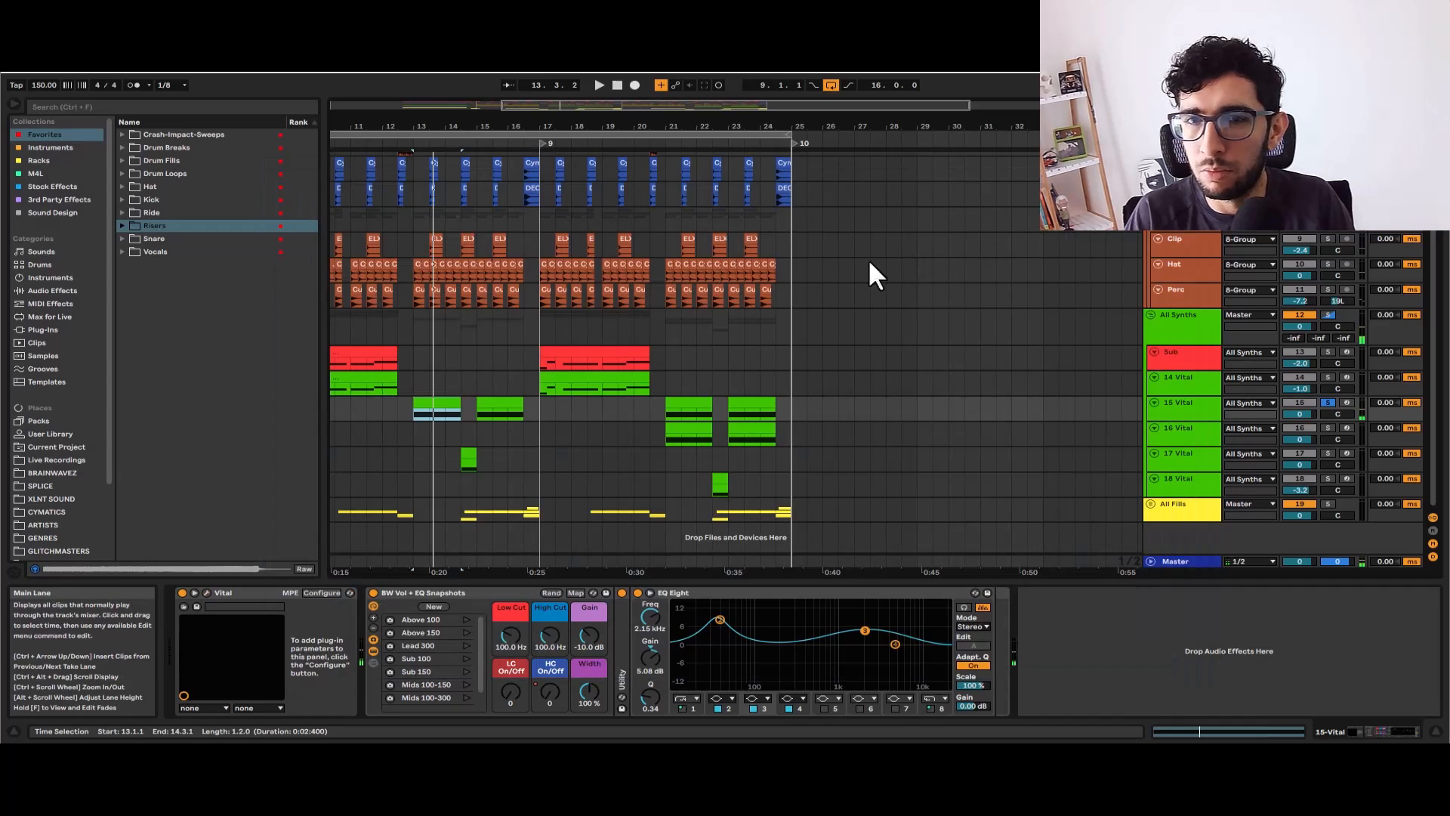
Play the layered track 15 and 16 clips at bar 21 together with the drums, without solo
key("space")
left_click(683, 428)
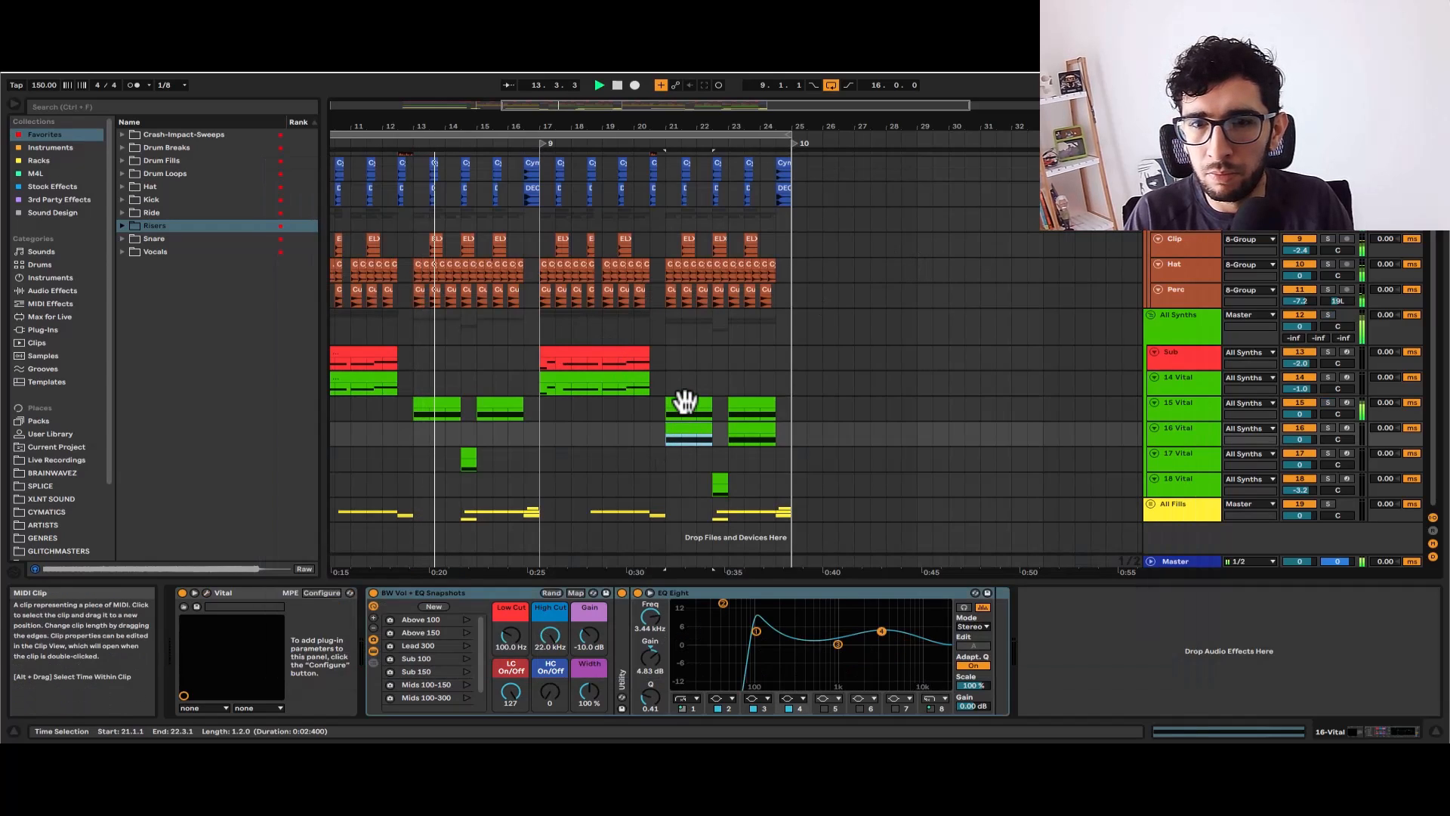
scroll(683, 396, "up", 2)
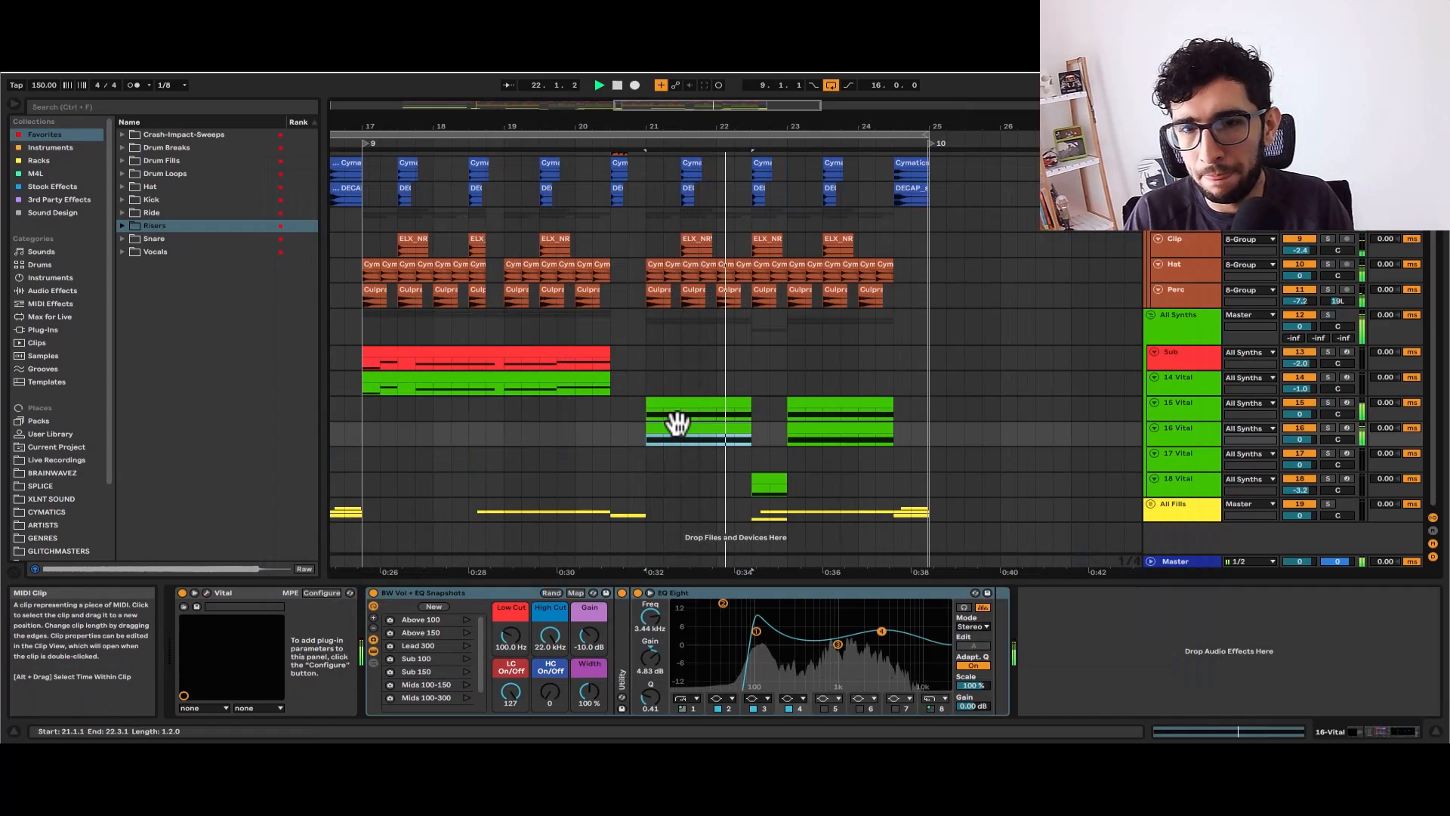
Stop playback, solo track 16 and select band 1 of its EQ Eight to inspect the low cut
key("space")
key("s")
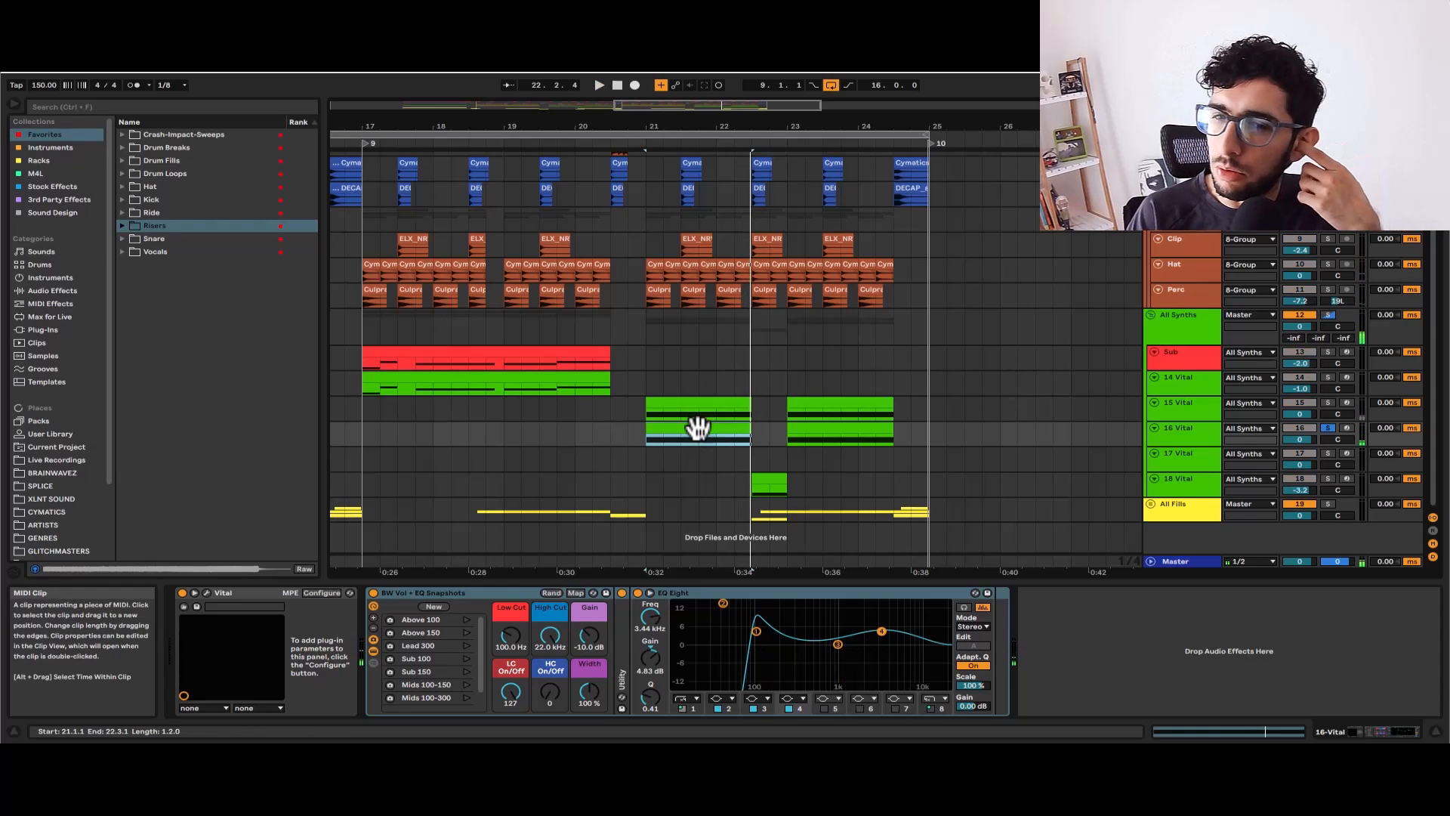
left_click(756, 631)
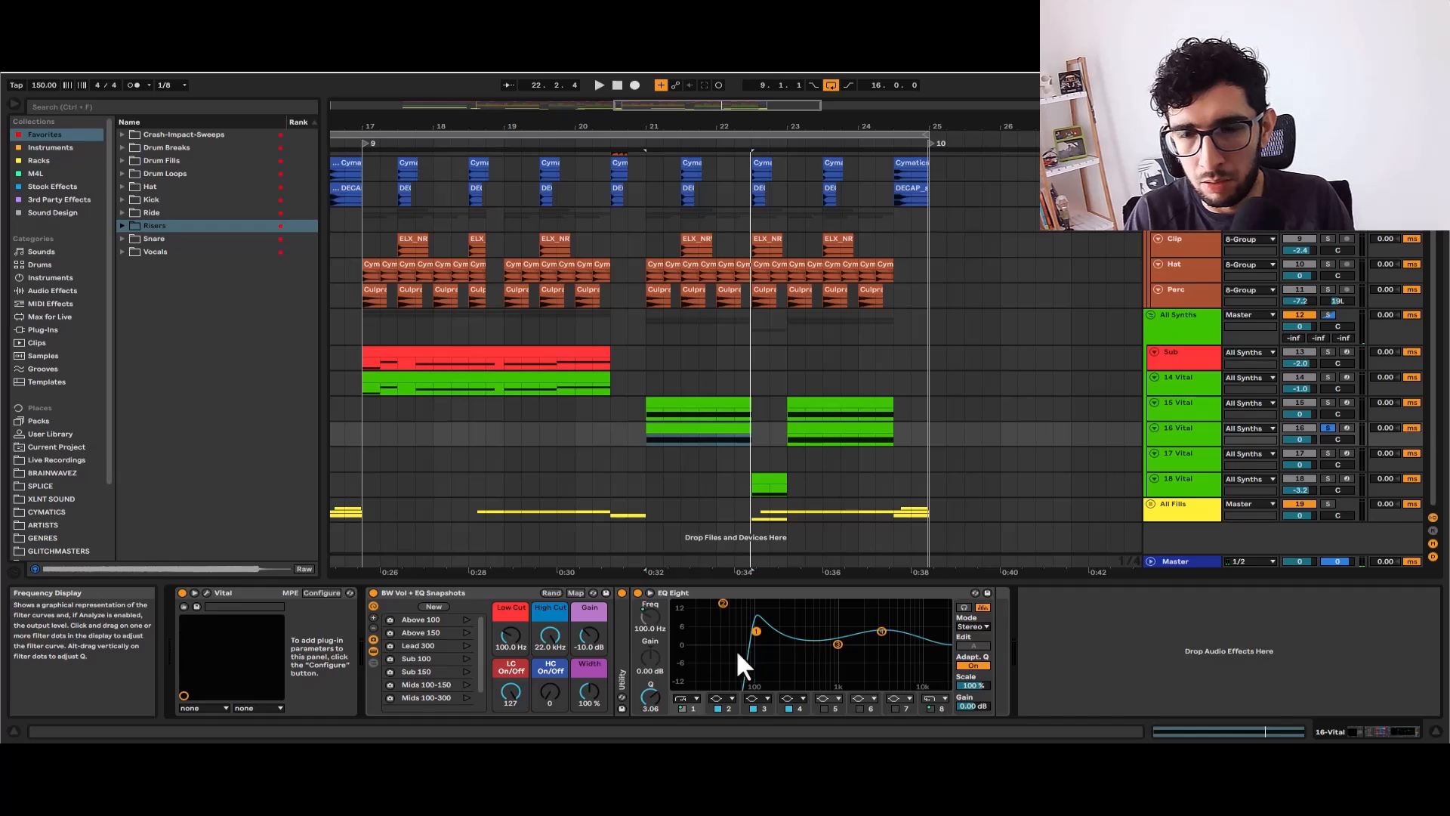
Play track 15's clip at bar 21 in solo and examine the high cut on its EQ Eight
left_click(718, 396)
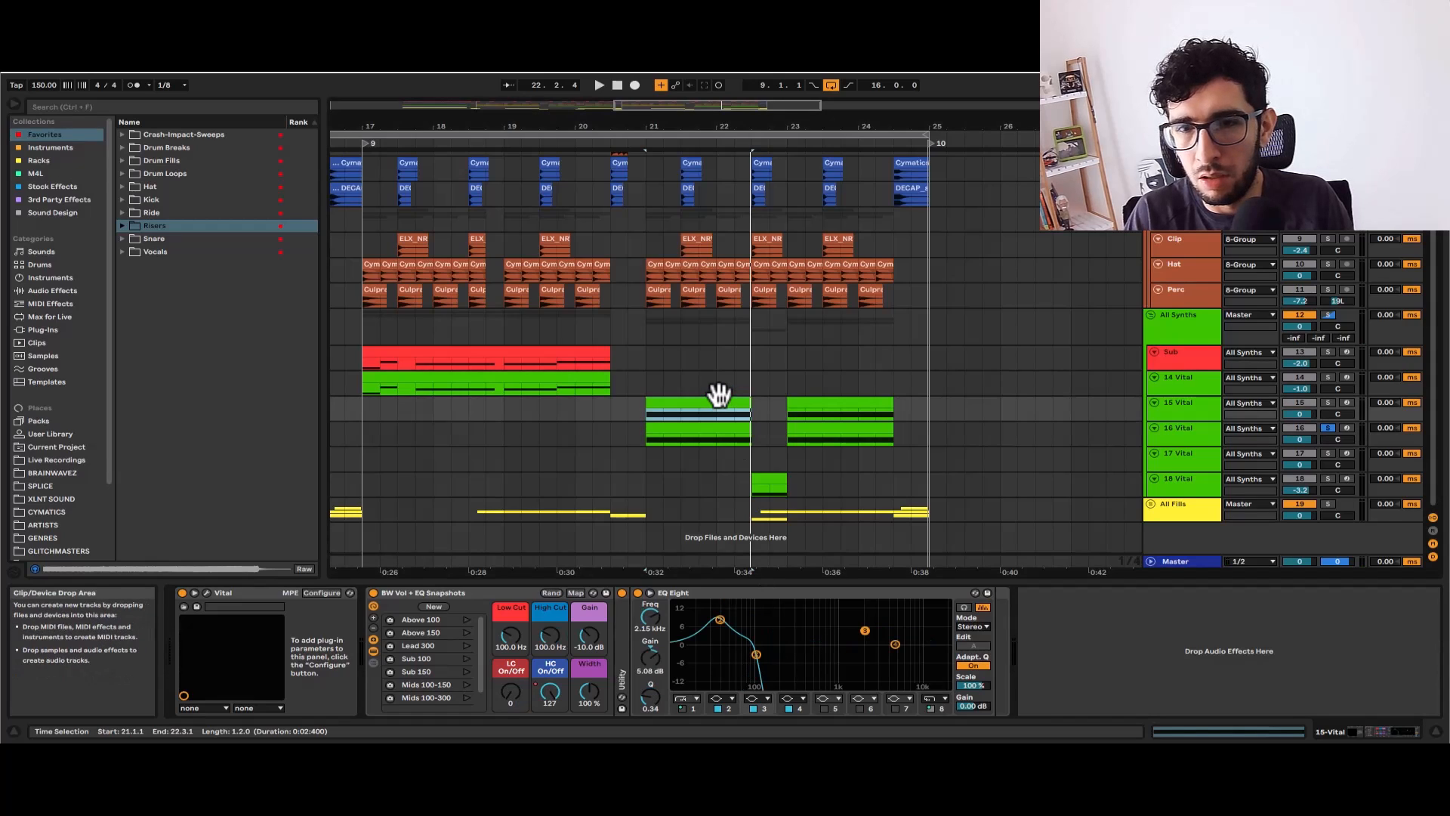
key("space")
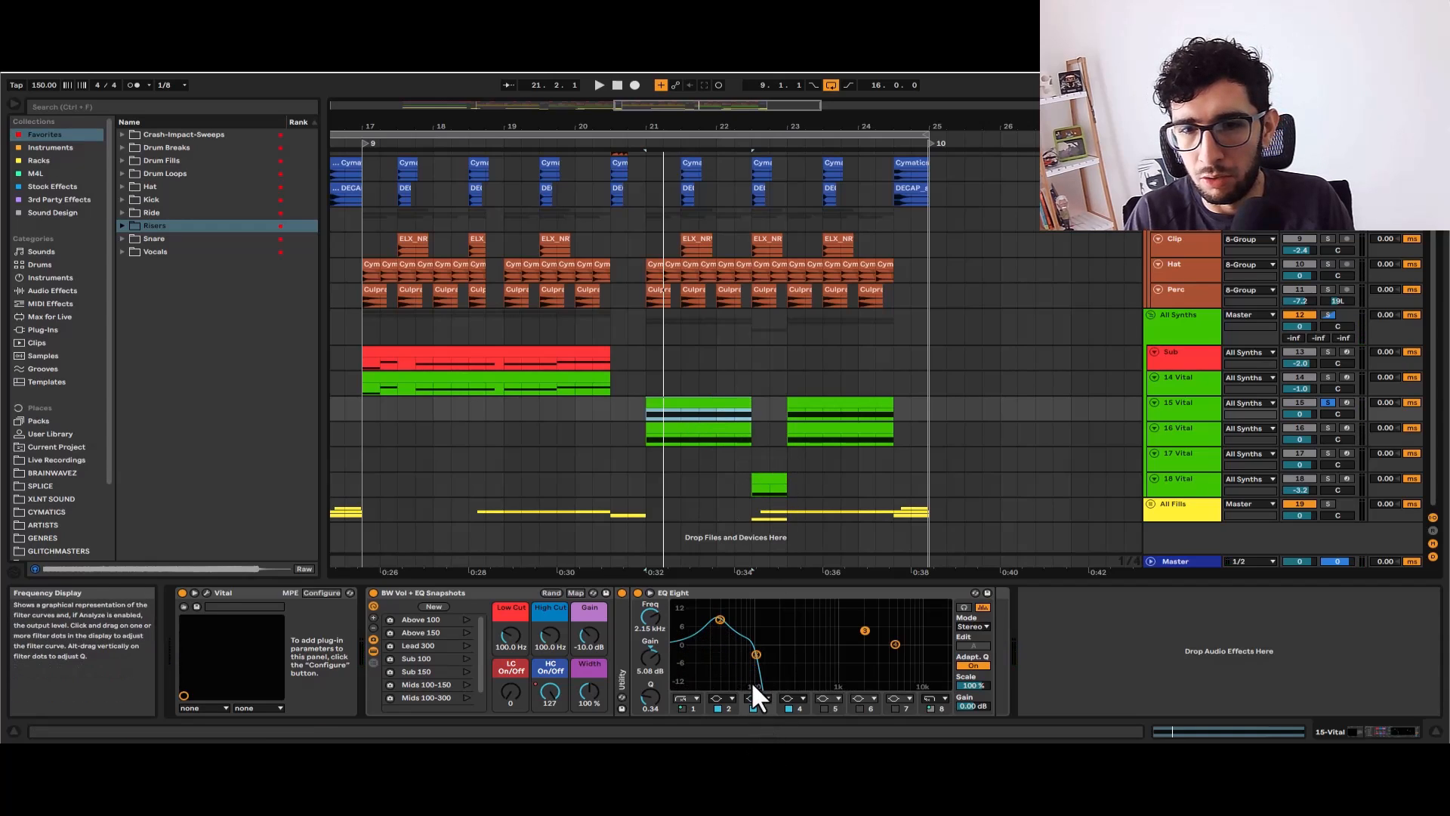
scroll(487, 406, "down", 3)
scroll(460, 412, "up", 3)
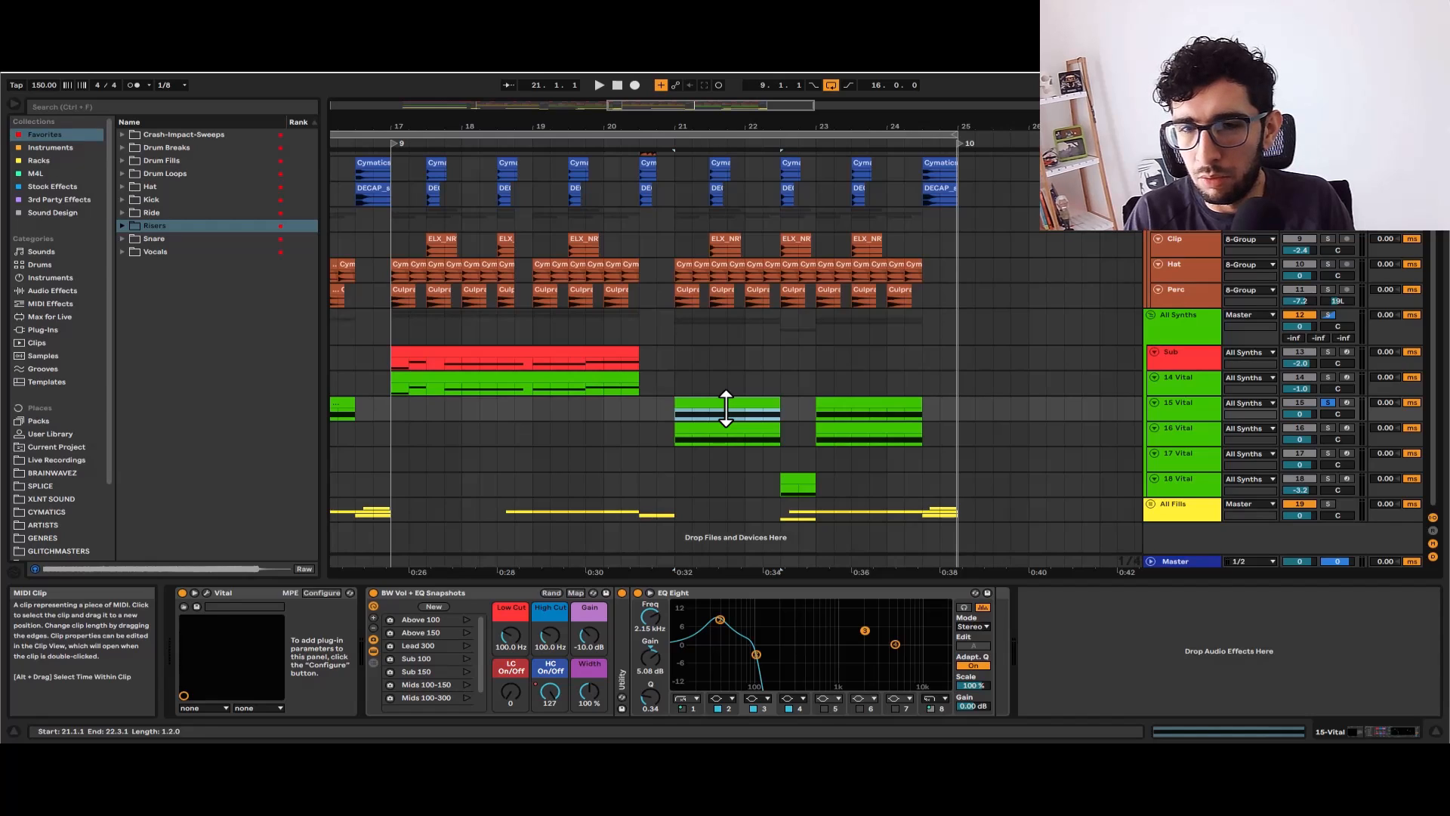
key("space")
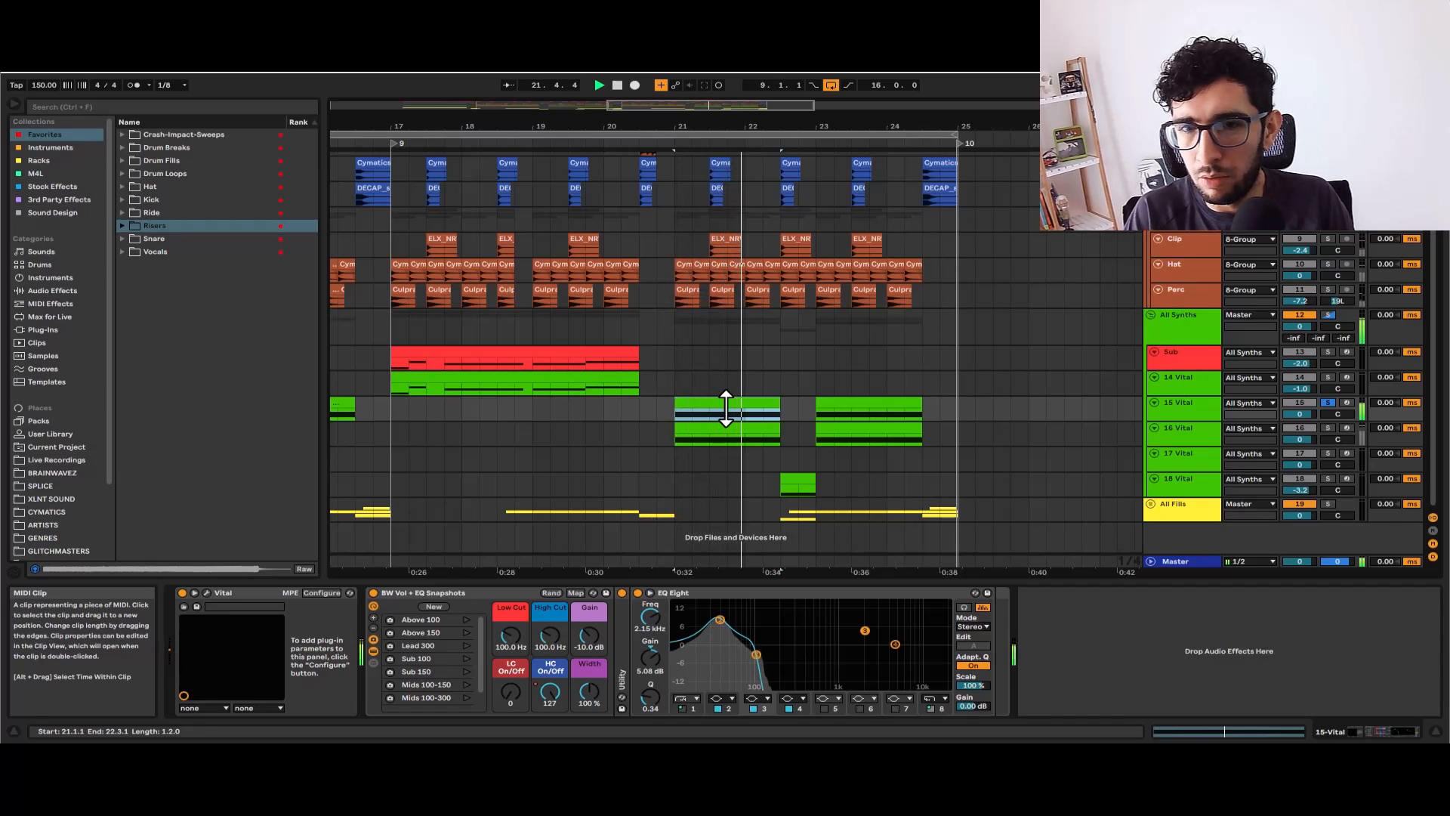
Play track 16's clip at bar 21 in solo and examine the low cut and high boost on its EQ Eight
left_click(702, 434)
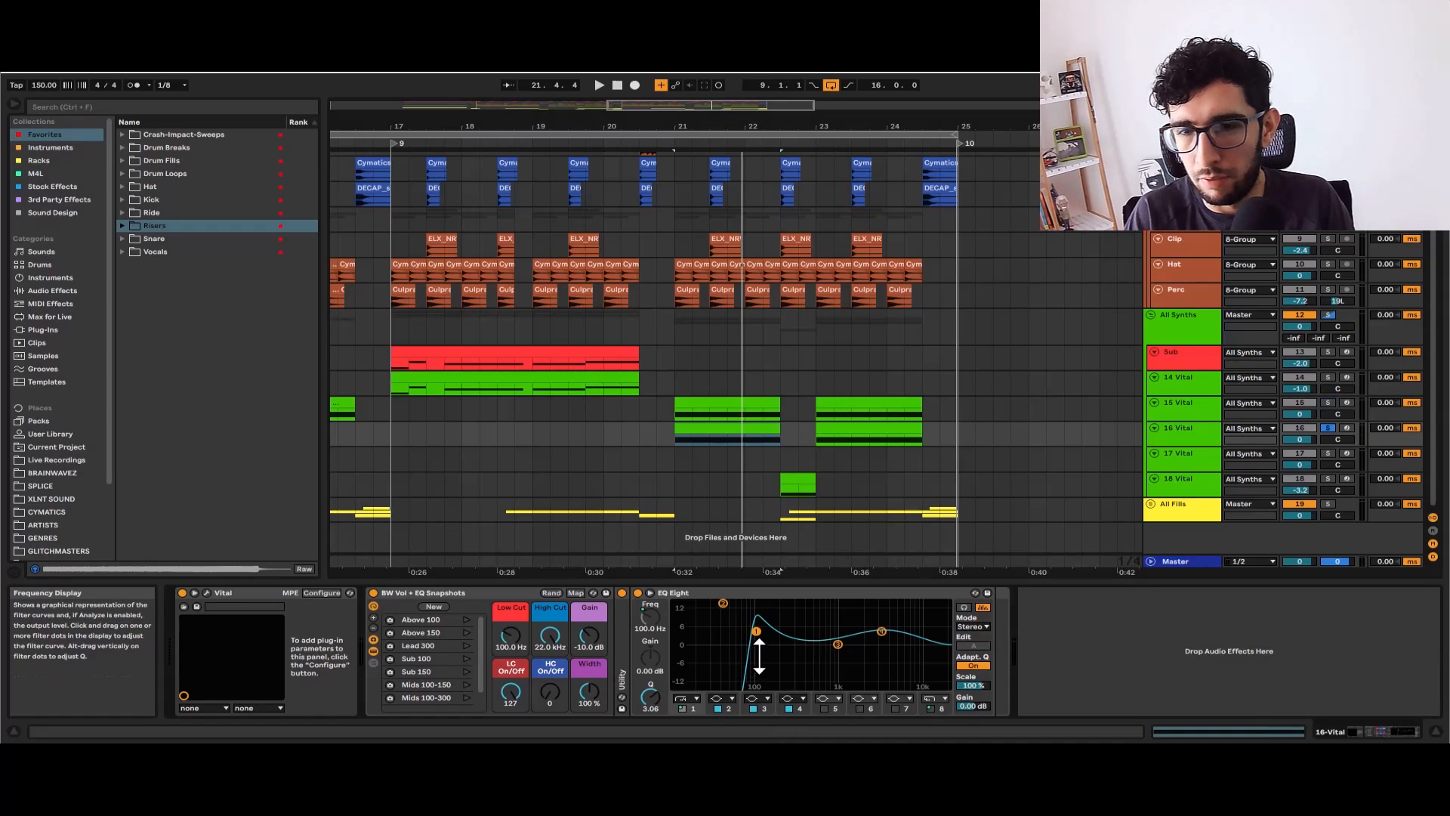
key("space")
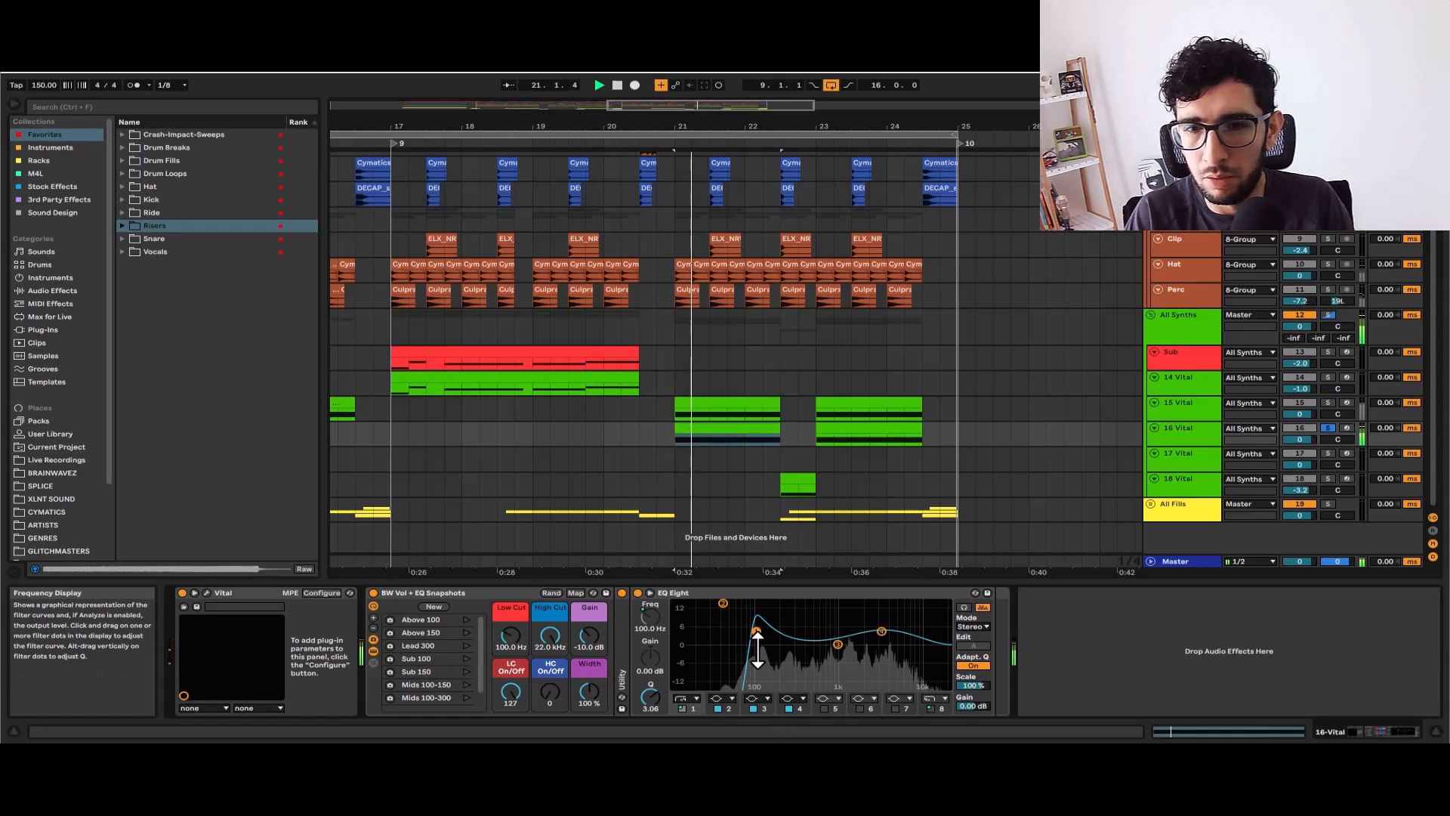
left_click(881, 654)
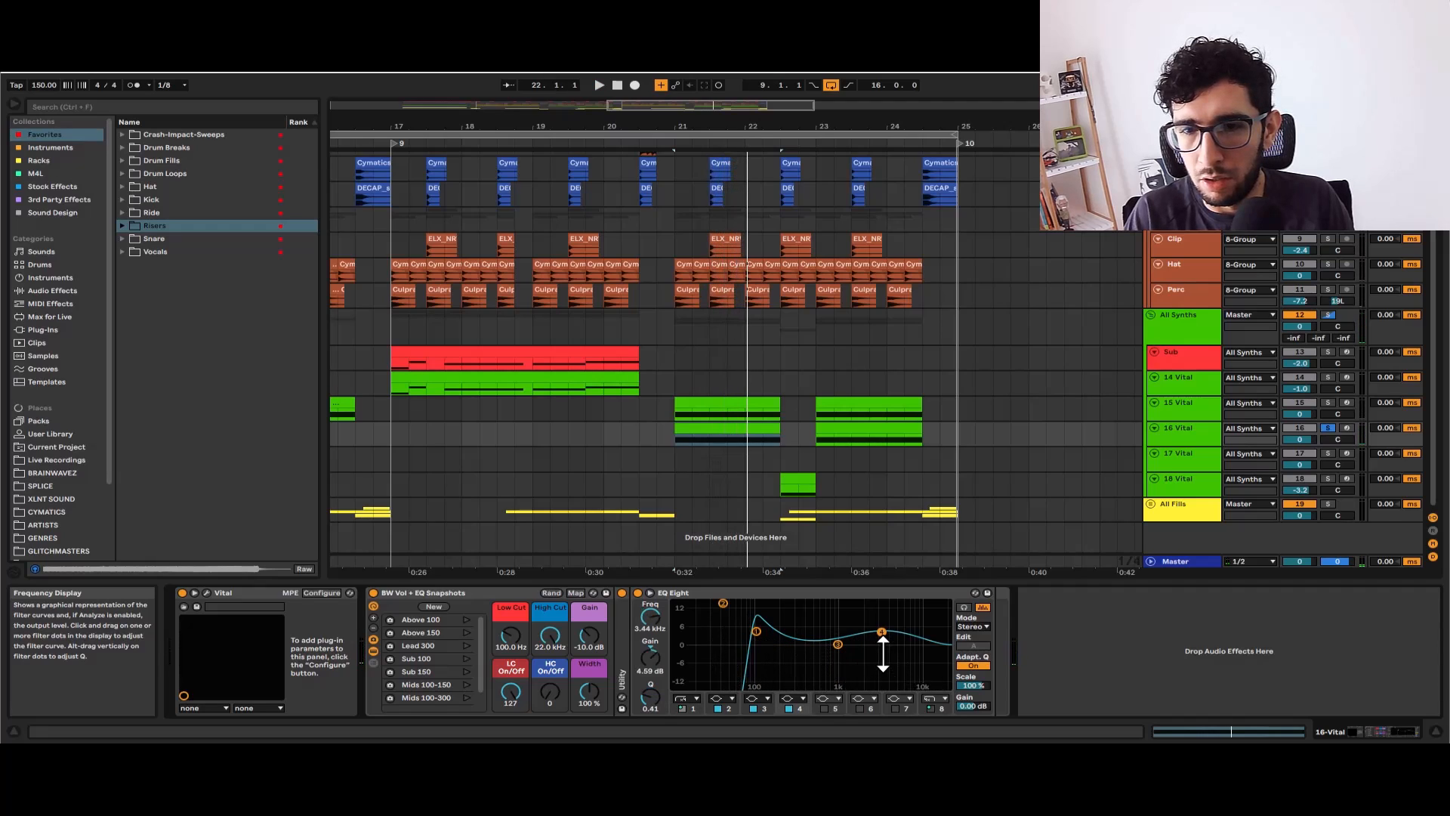
key("space")
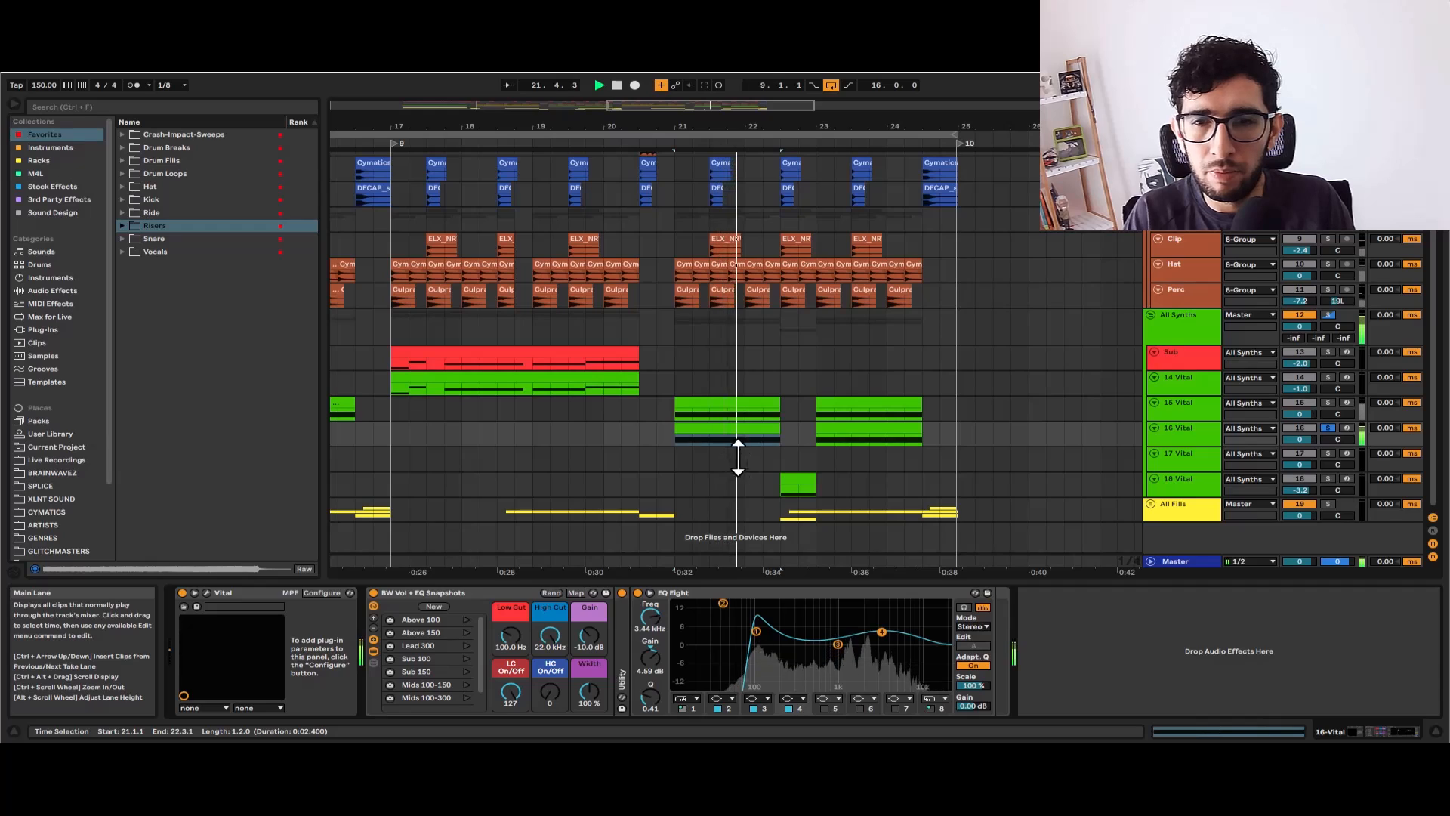
scroll(722, 438, "down", 3)
key("space")
Play track 18's clip at bar 22.3 in solo and view its FM Wub 1 patch in Vital
left_click(759, 483)
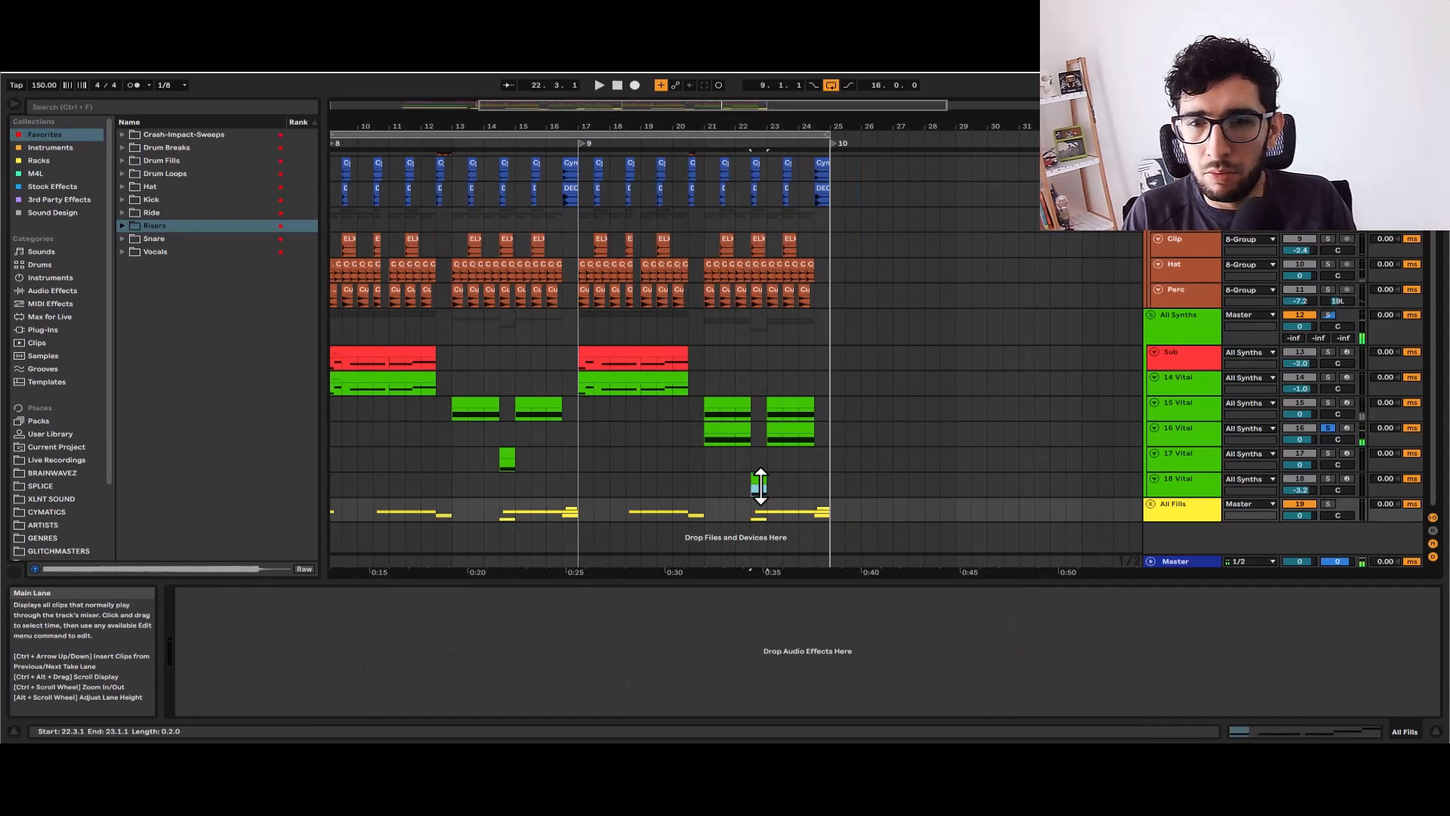
scroll(760, 484, "up", 3)
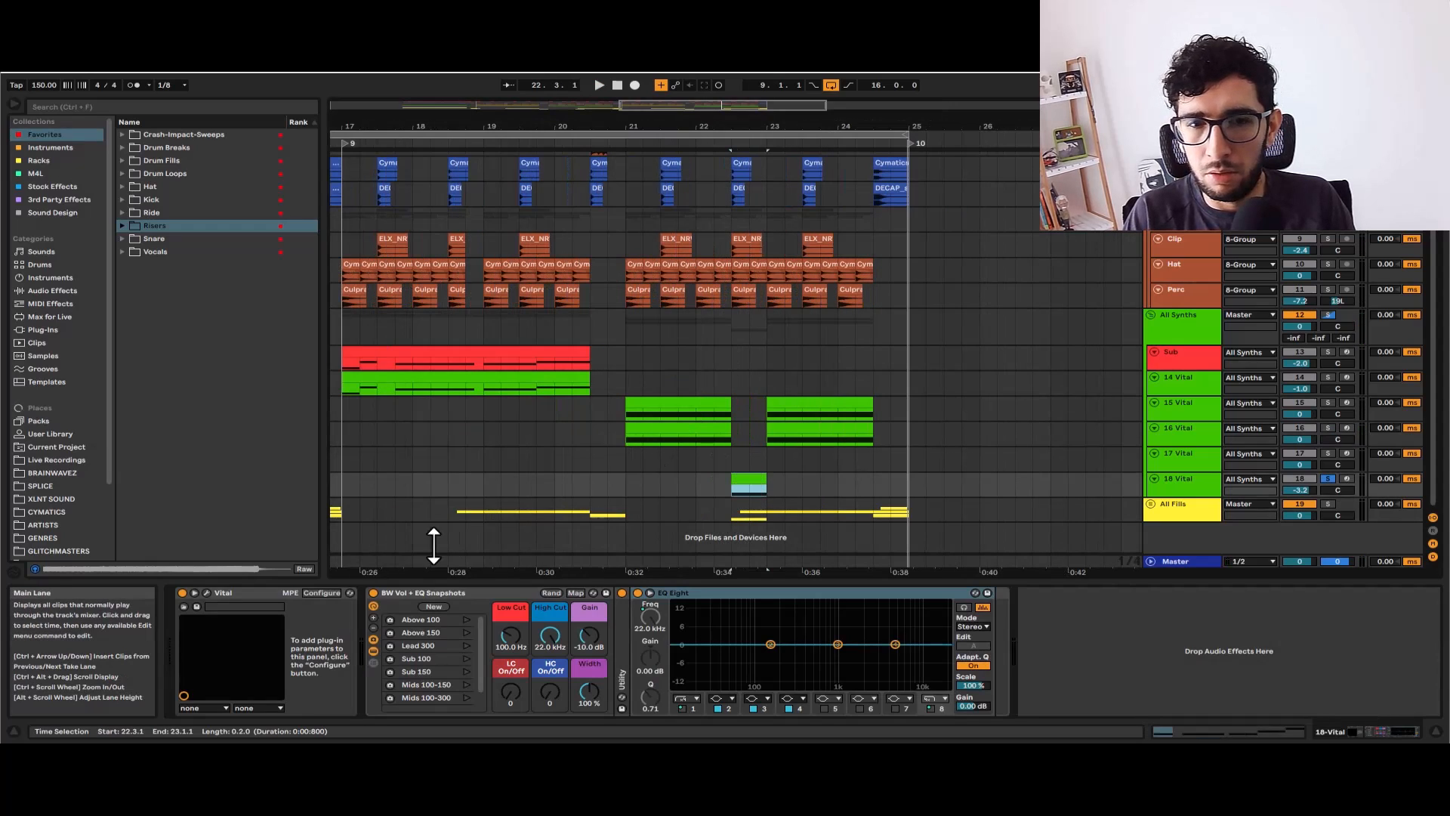
key("space")
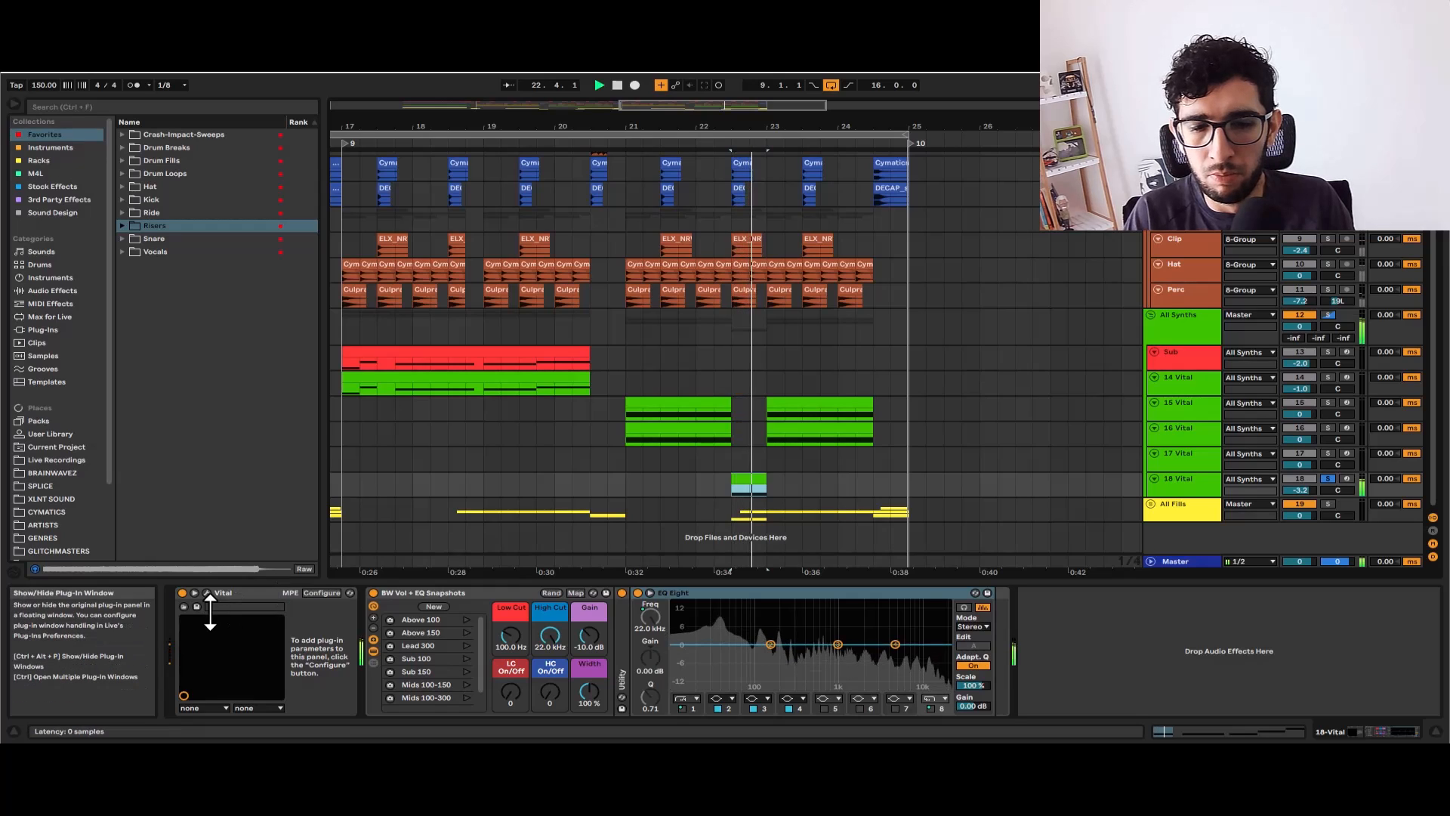
left_click(208, 594)
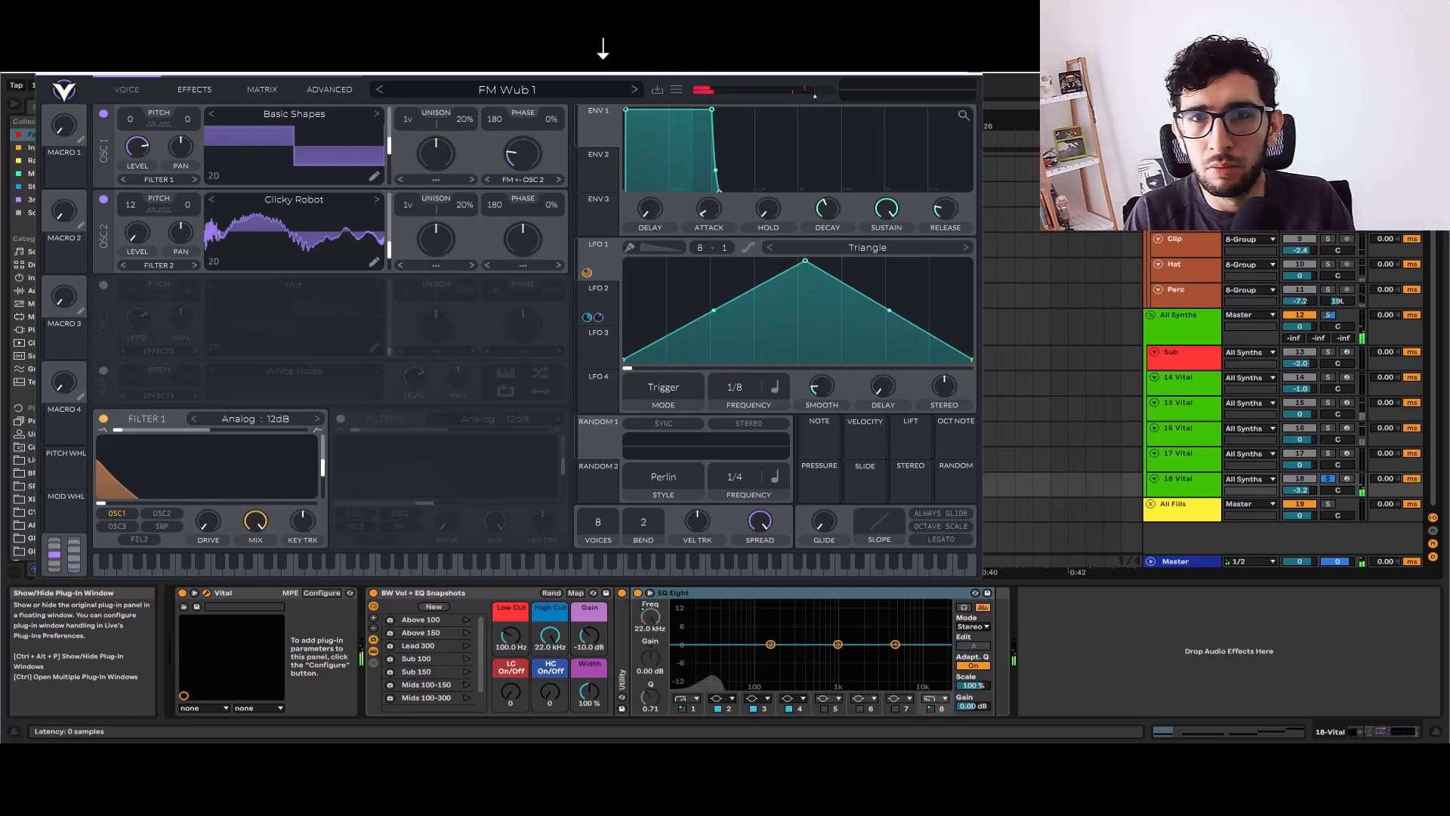
left_click_drag(600, 39, 803, 76)
left_click(1168, 104)
Play track 17's clip at bar 14.3 in solo for comparison, and return to track 18's clip at bar 22.3
scroll(664, 400, "down", 5)
scroll(538, 435, "up", 5)
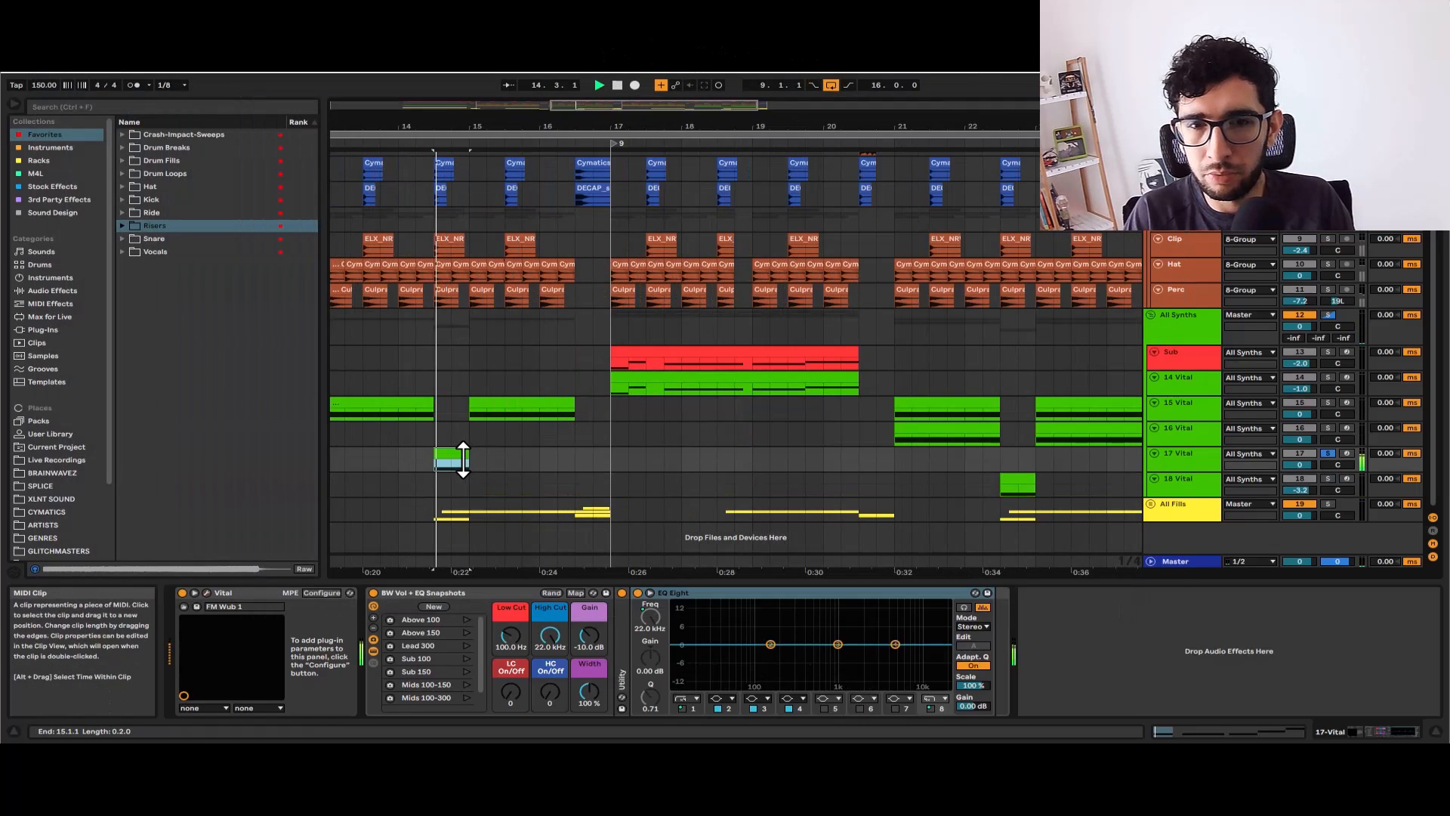
left_click(1021, 482)
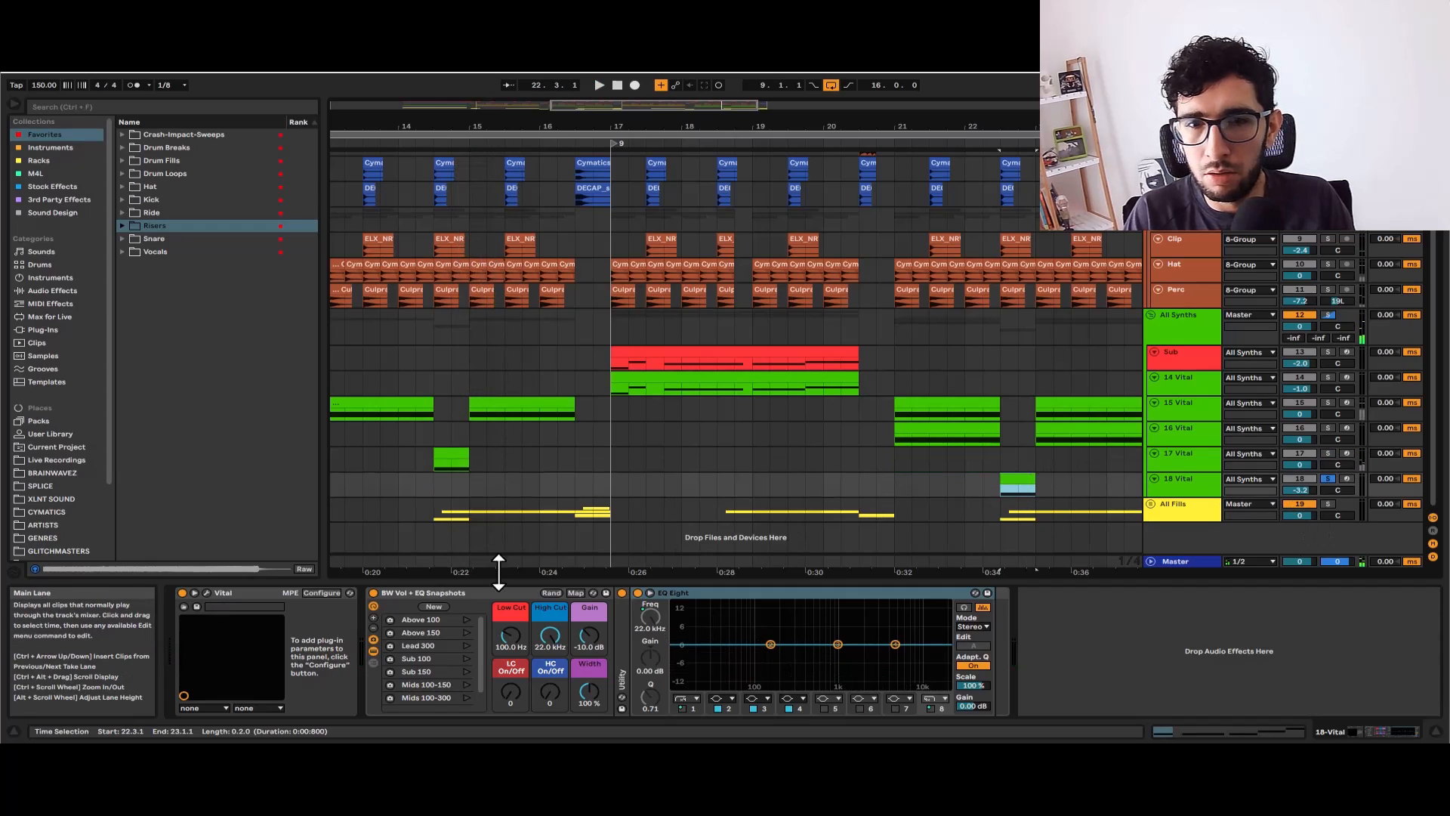
Reopen track 18's Vital patch and examine its oscillators and effects chain
left_click(207, 593)
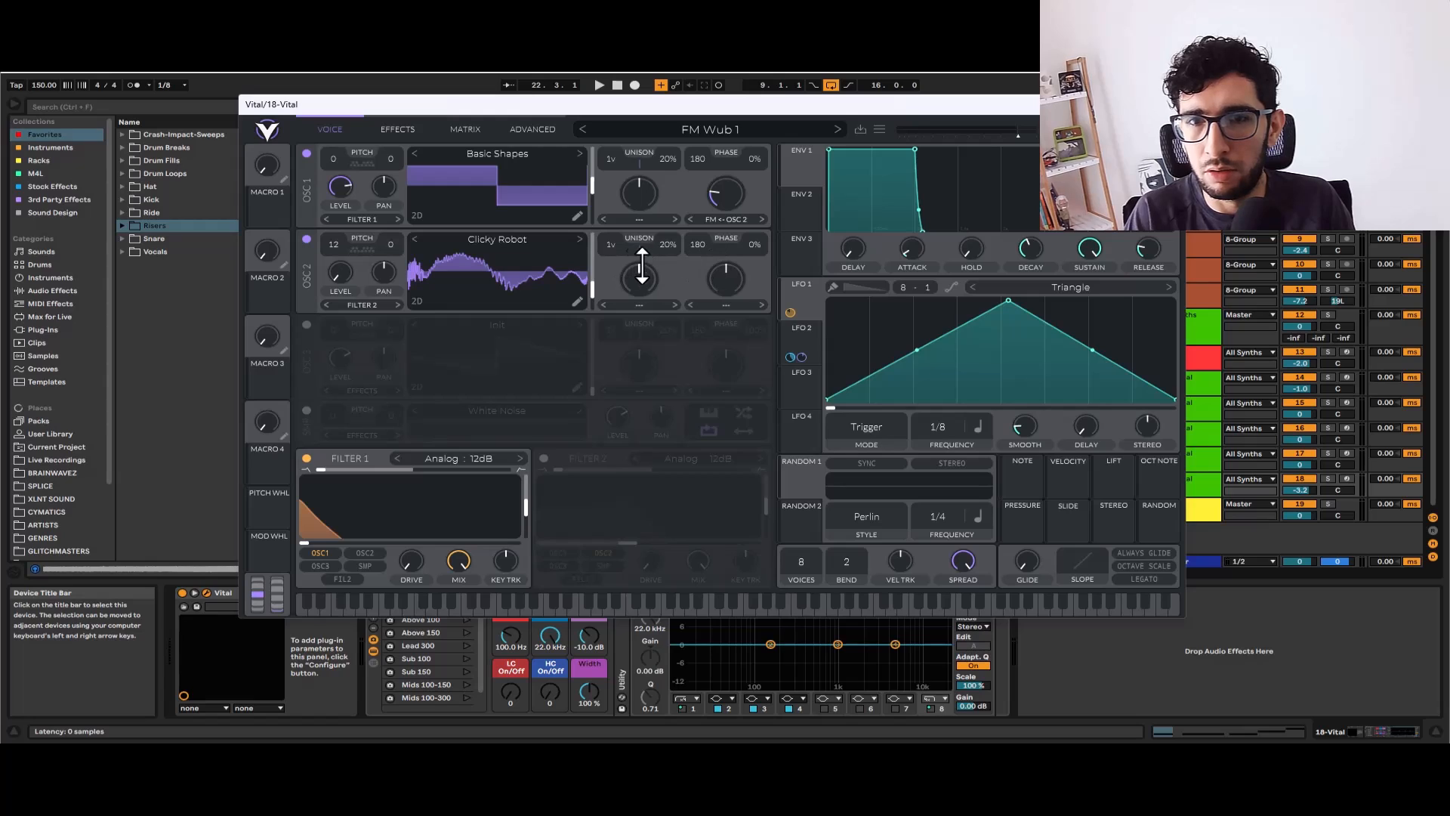
left_click(397, 128)
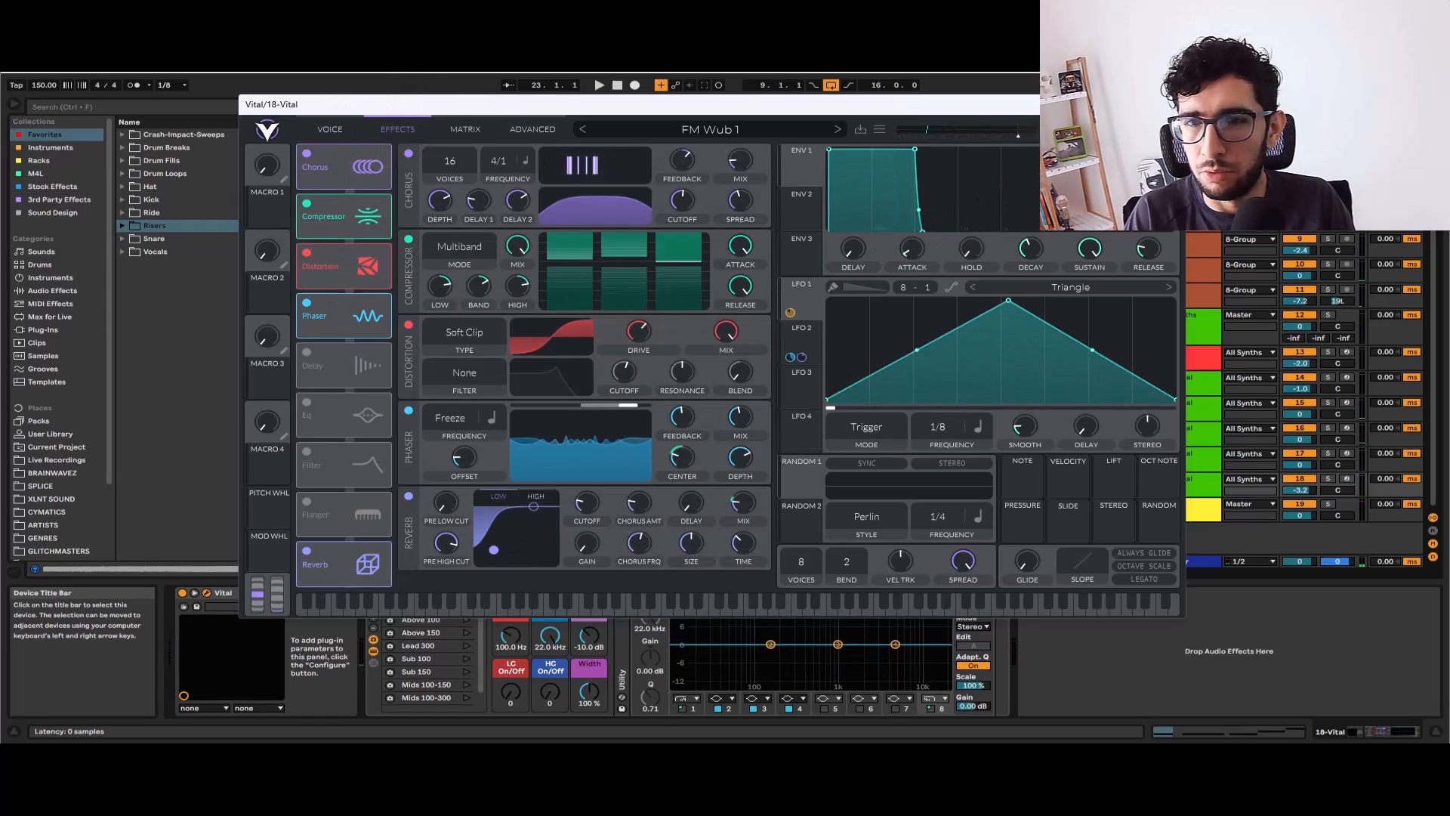
left_click(329, 128)
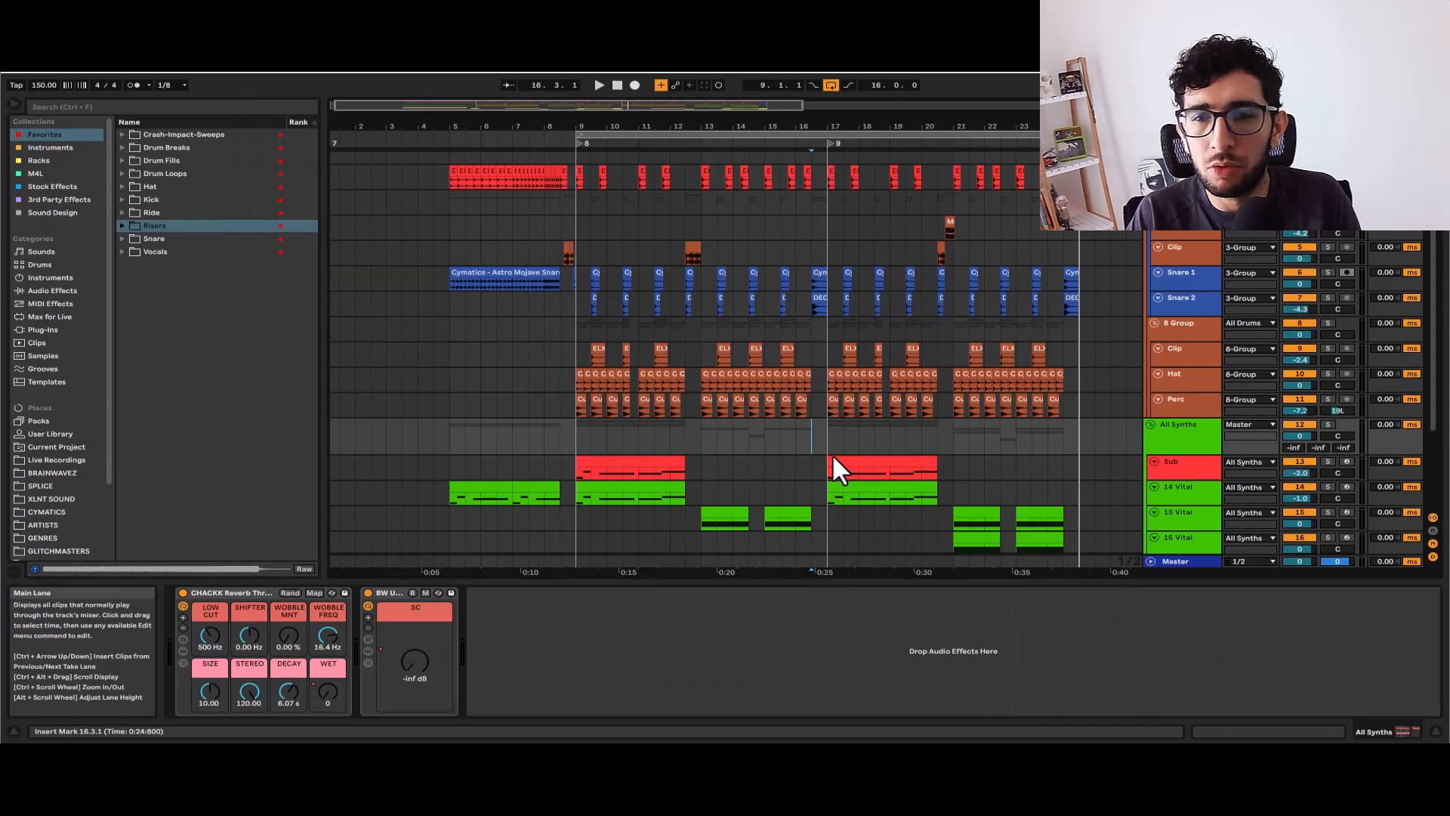
Fold the All Synths group in the arrangement
scroll(869, 438, "down", 3)
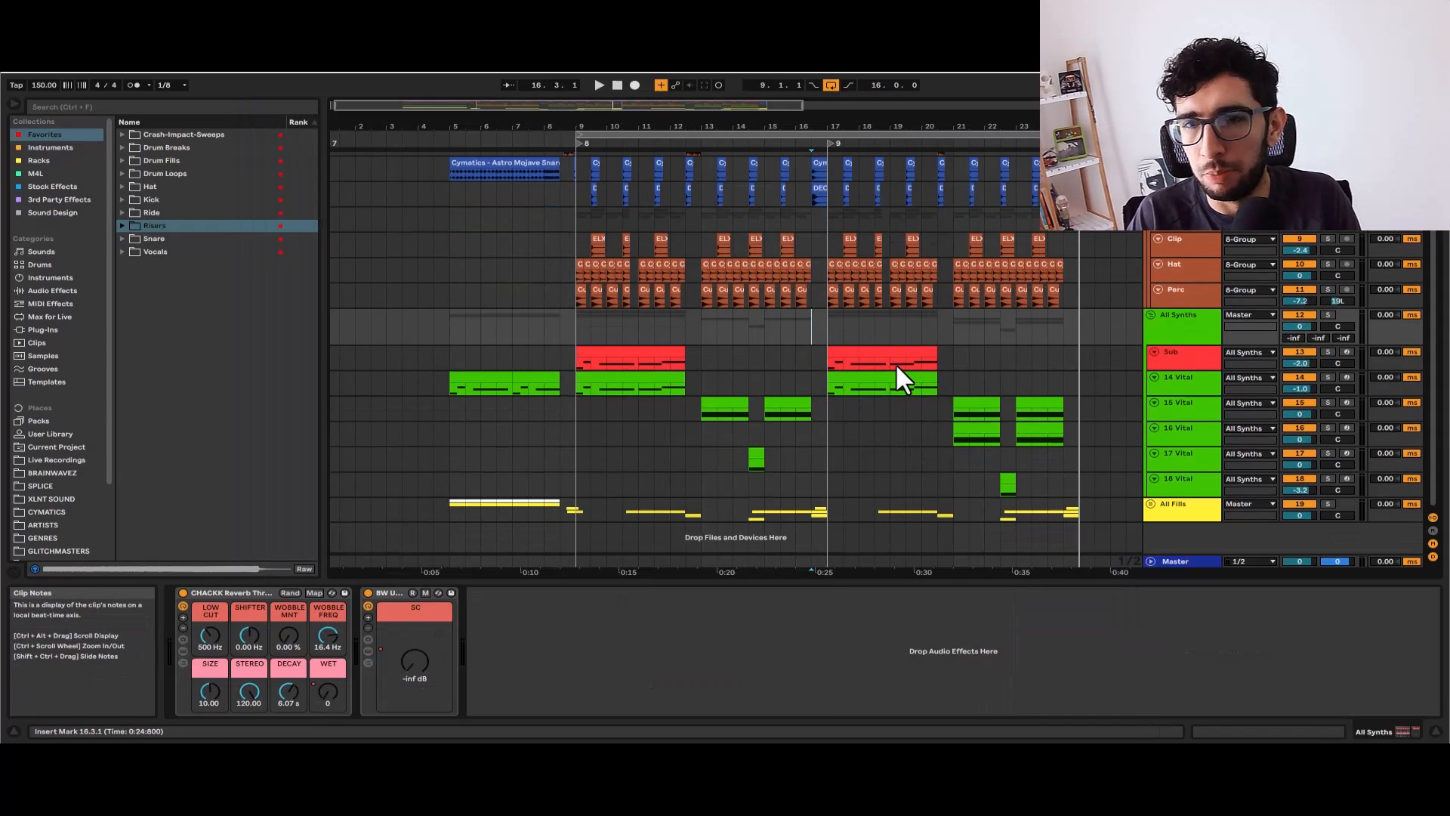
left_click(781, 460)
scroll(710, 307, "up", 3)
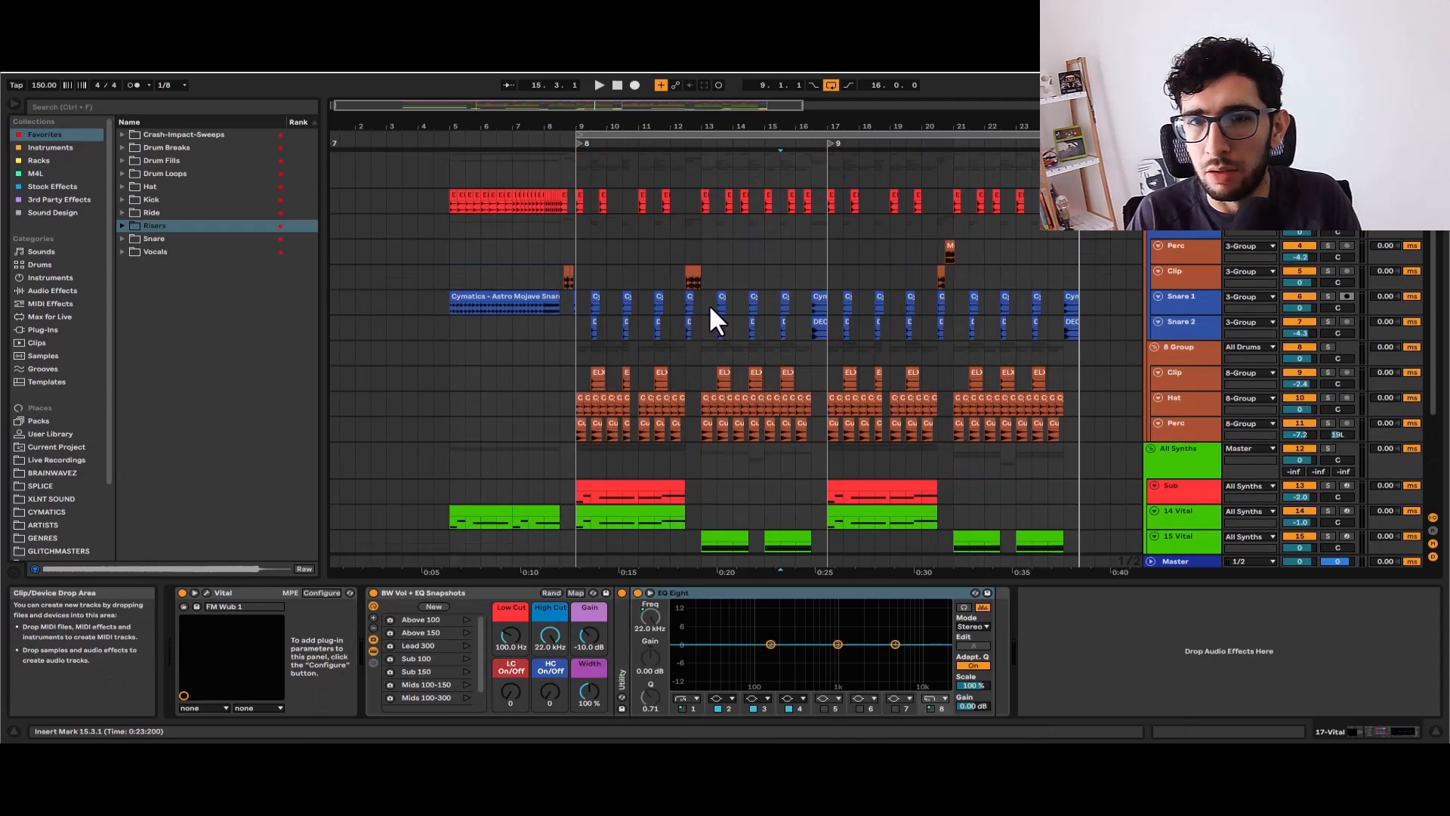
left_click(560, 221)
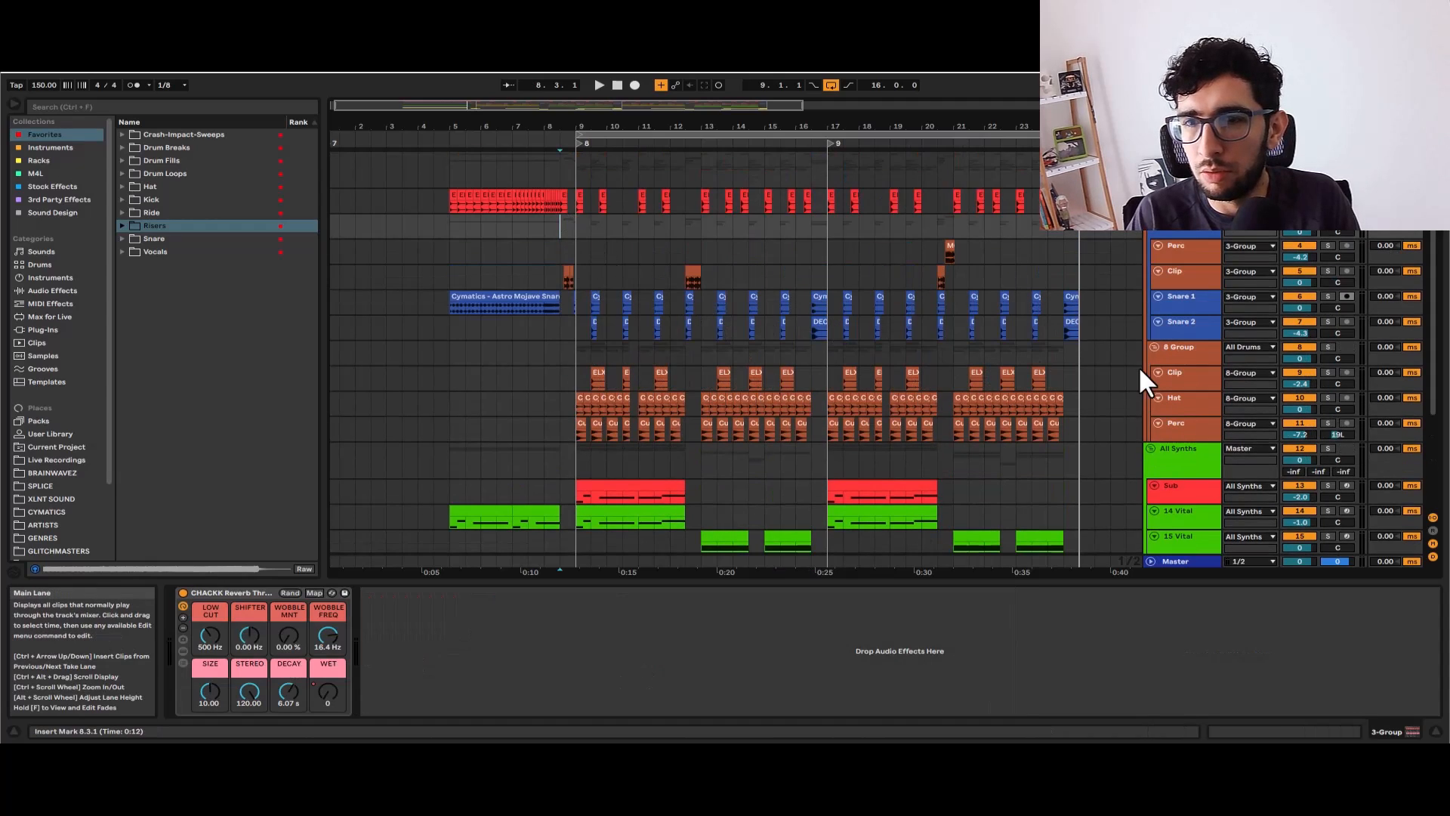
scroll(740, 302, "down", 4)
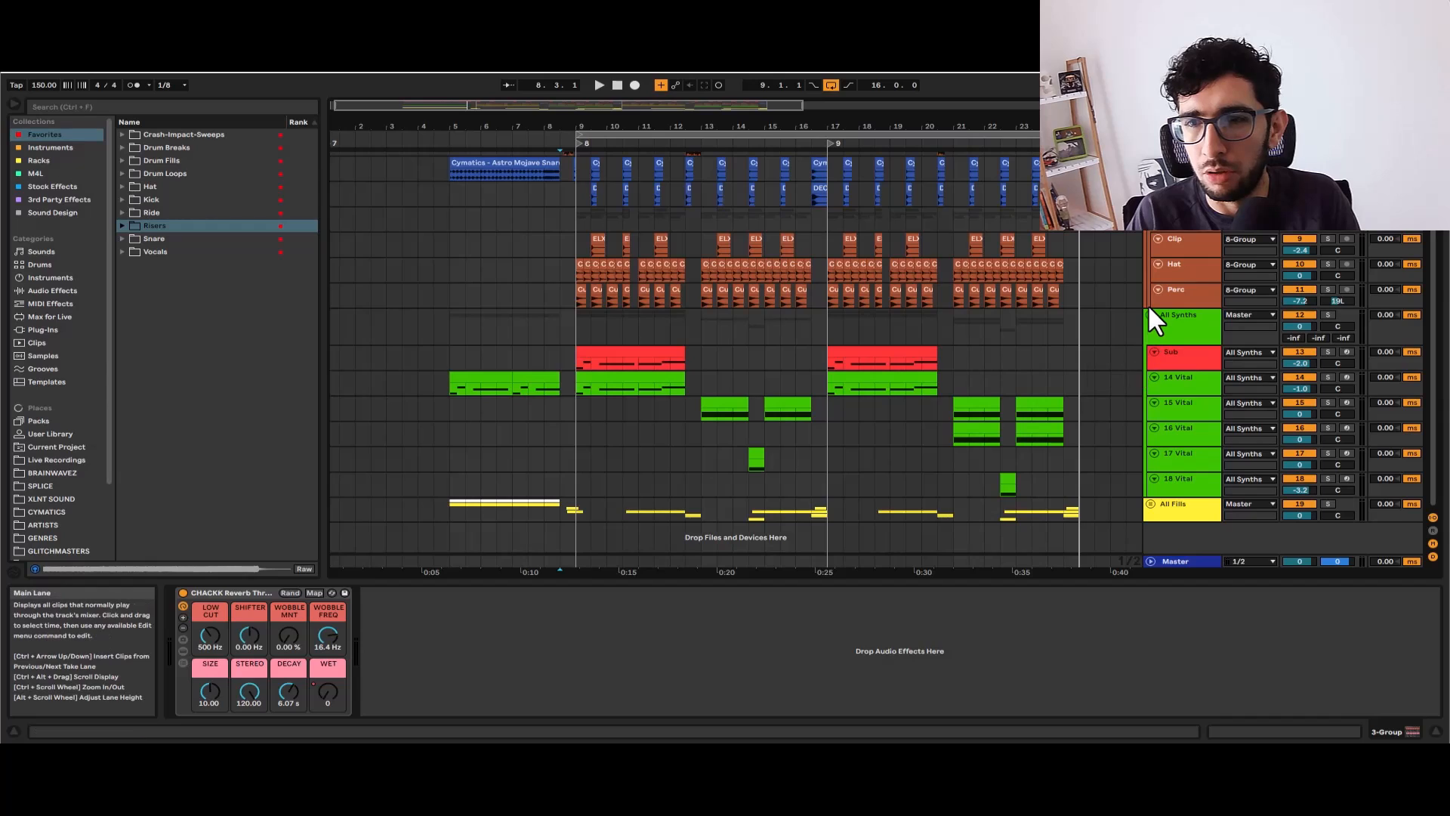
left_click(1149, 308)
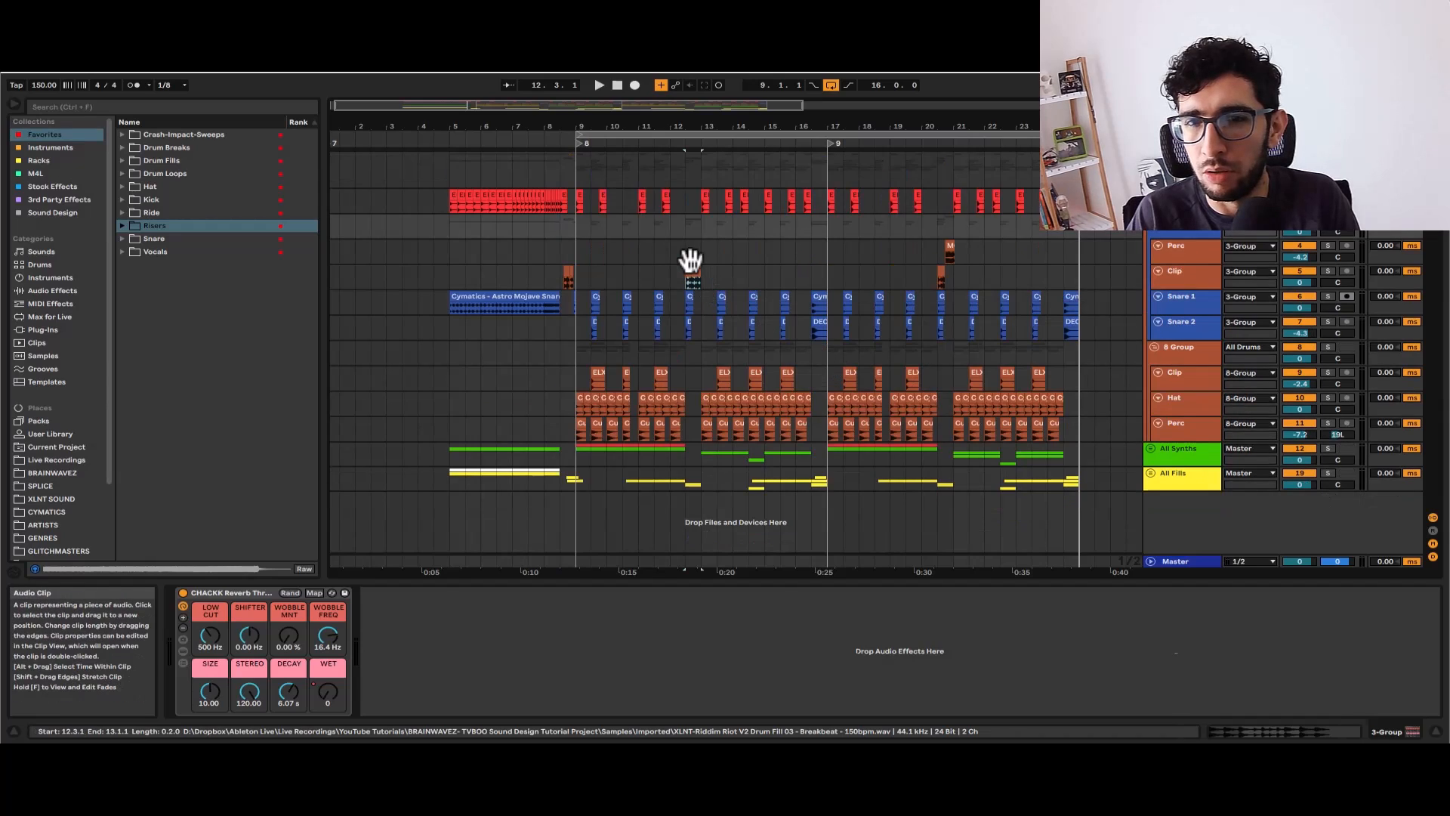
Play 8 Group's clip, hat and perc tracks in solo from bar 9
left_click(576, 350)
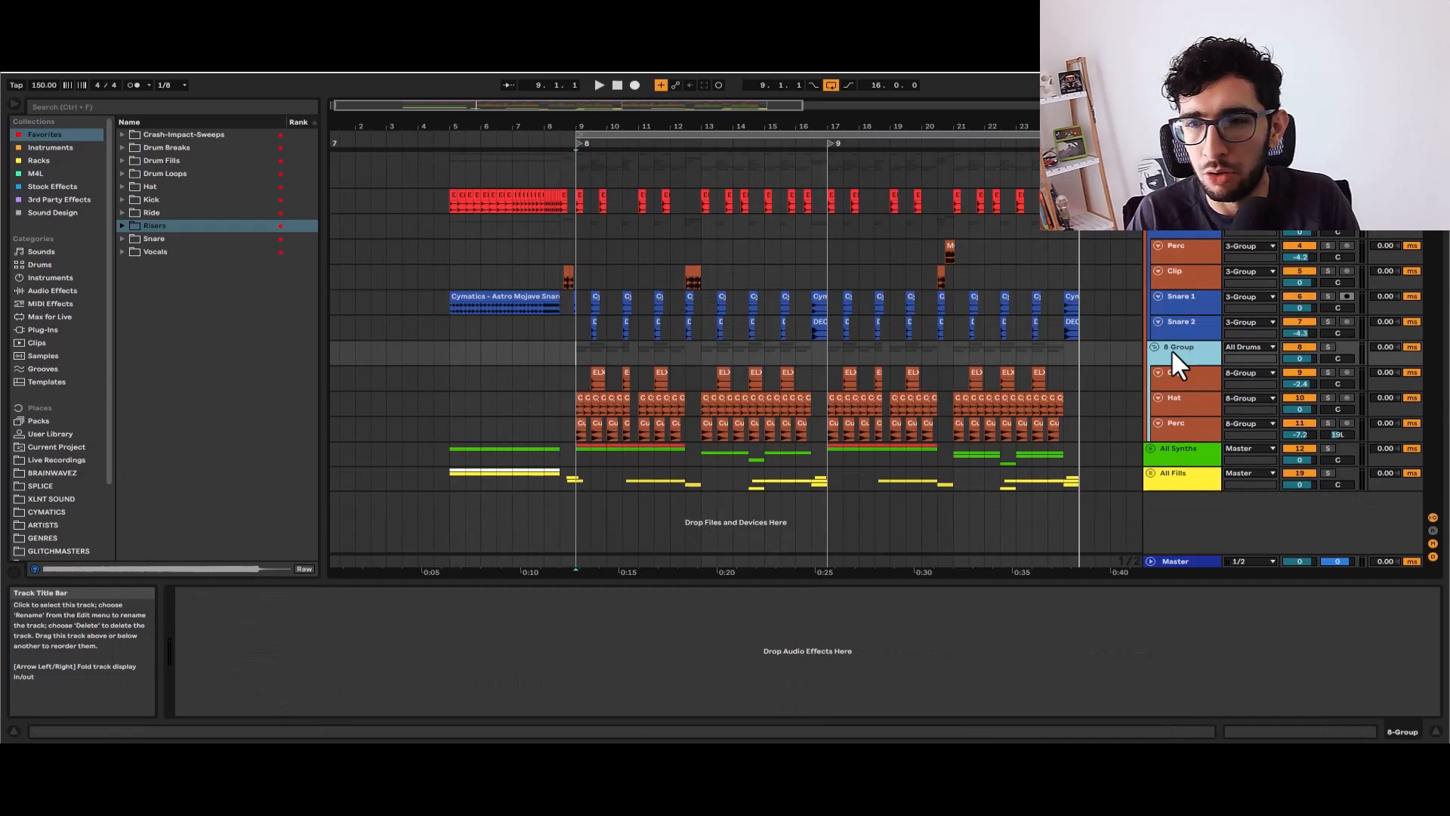
key("space")
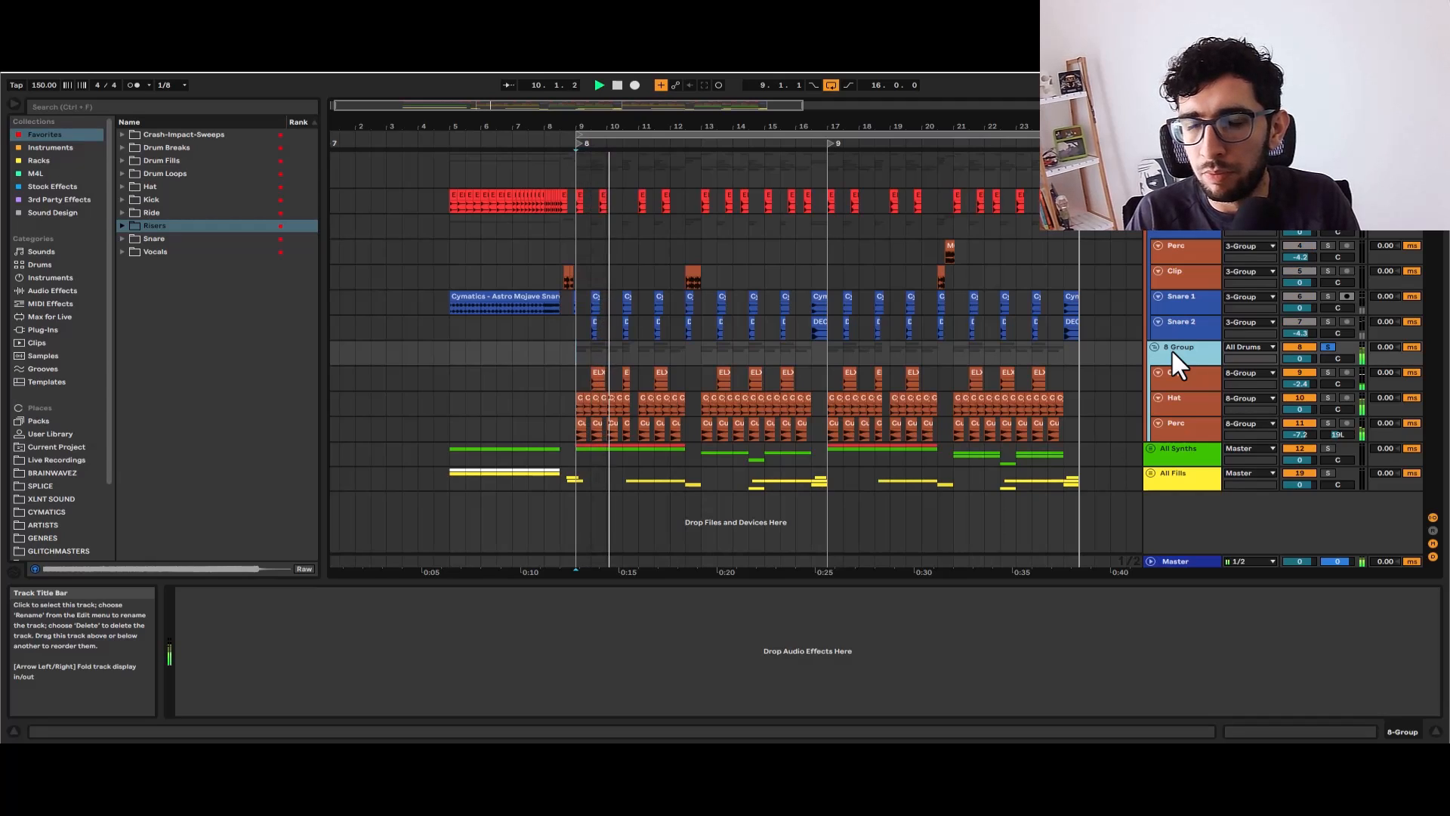
key("space")
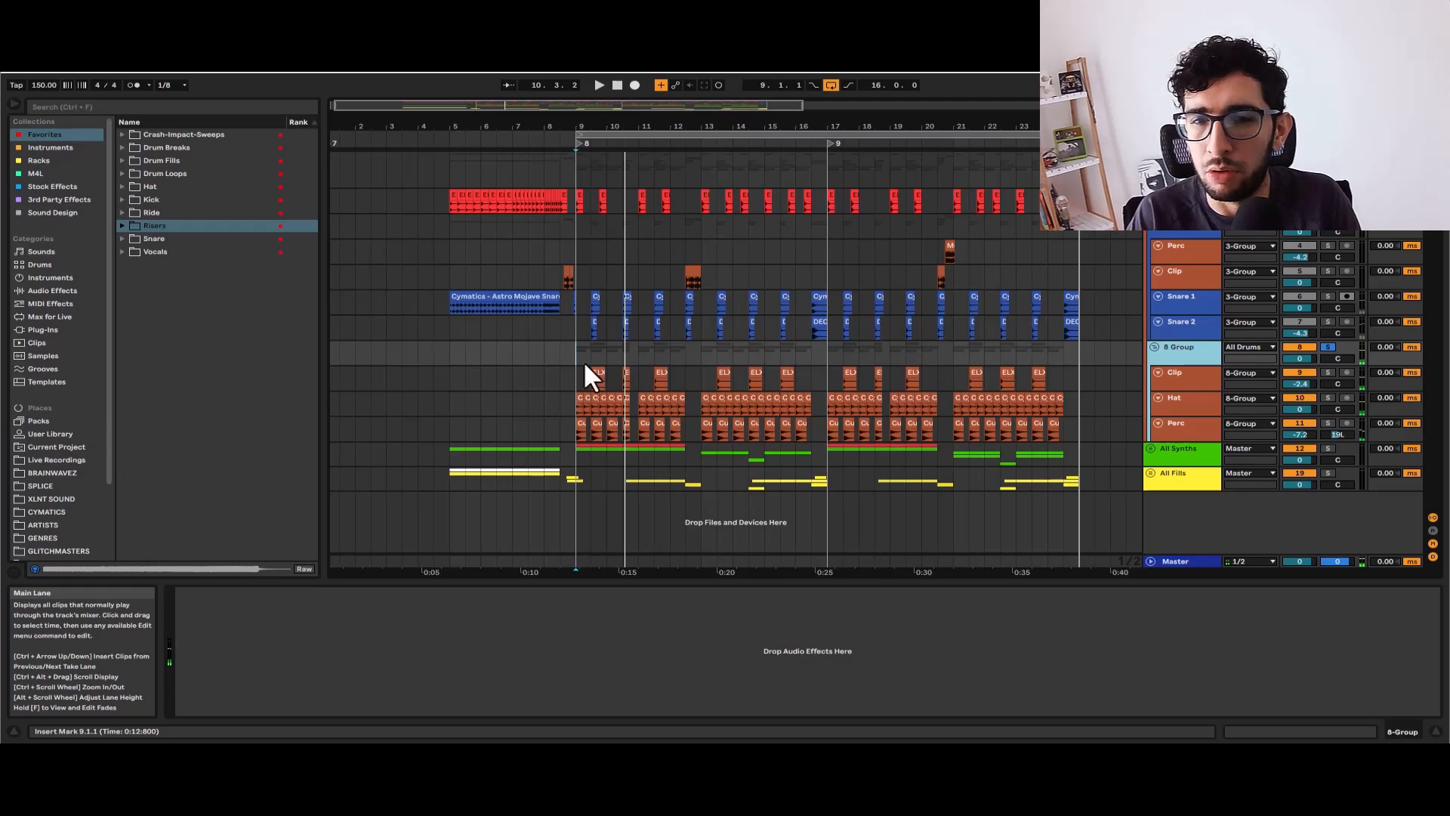
Play the full mix from bar 9 without solo, muting and re-enabling 8 Group to compare
scroll(587, 356, "up", 3)
left_click(550, 348)
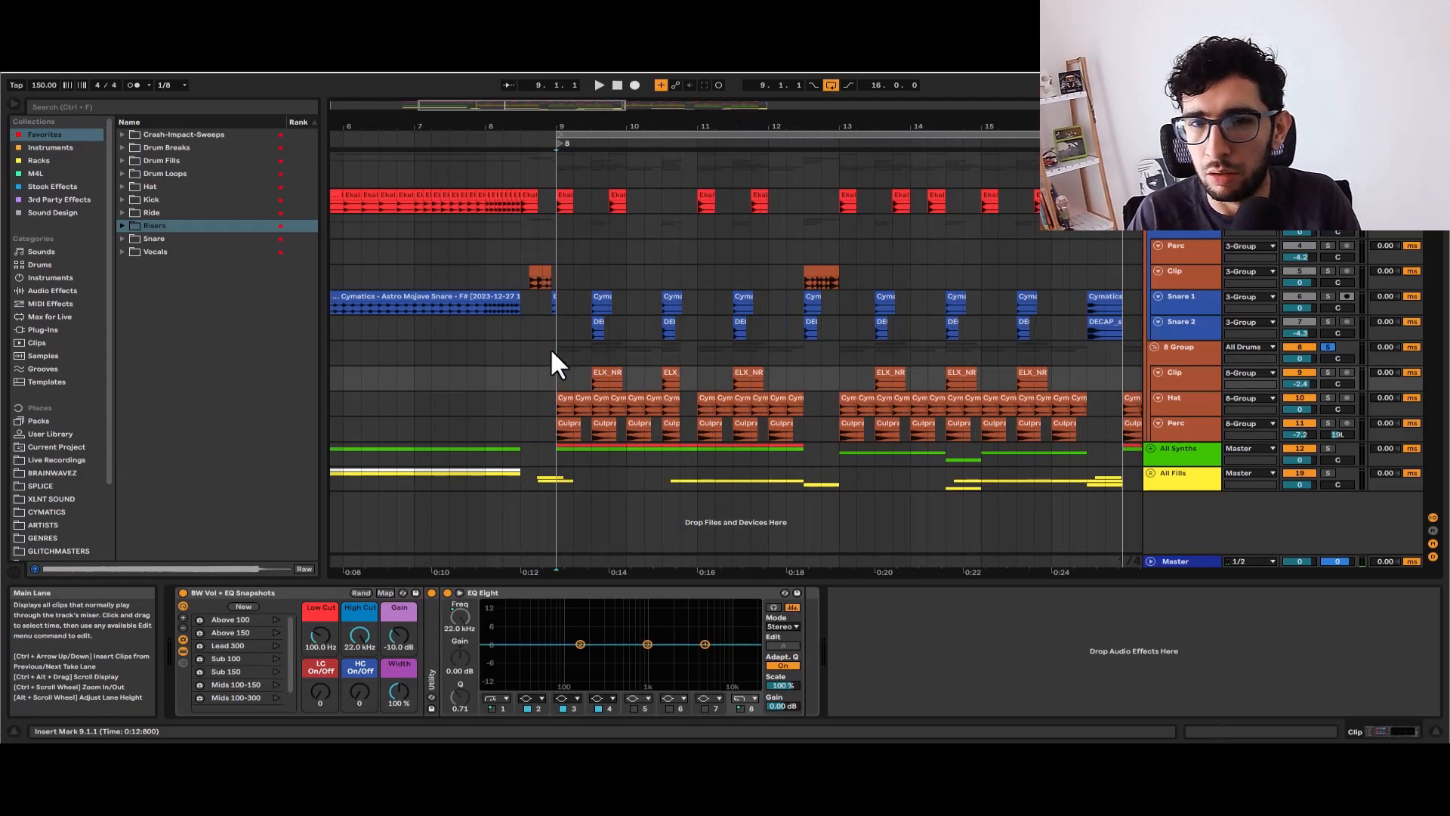
left_click(551, 351)
key("s")
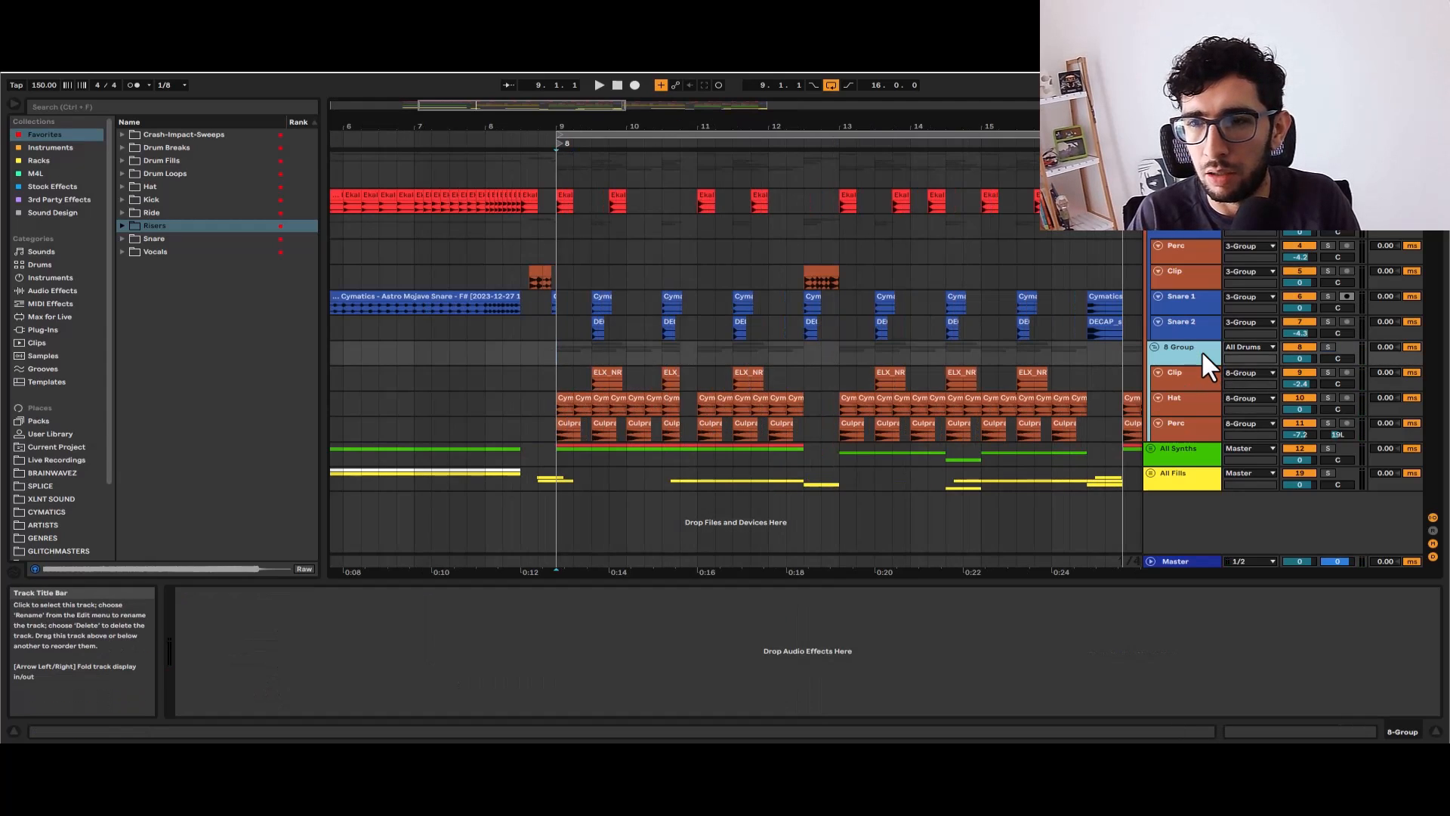
key("space")
left_click(1291, 343)
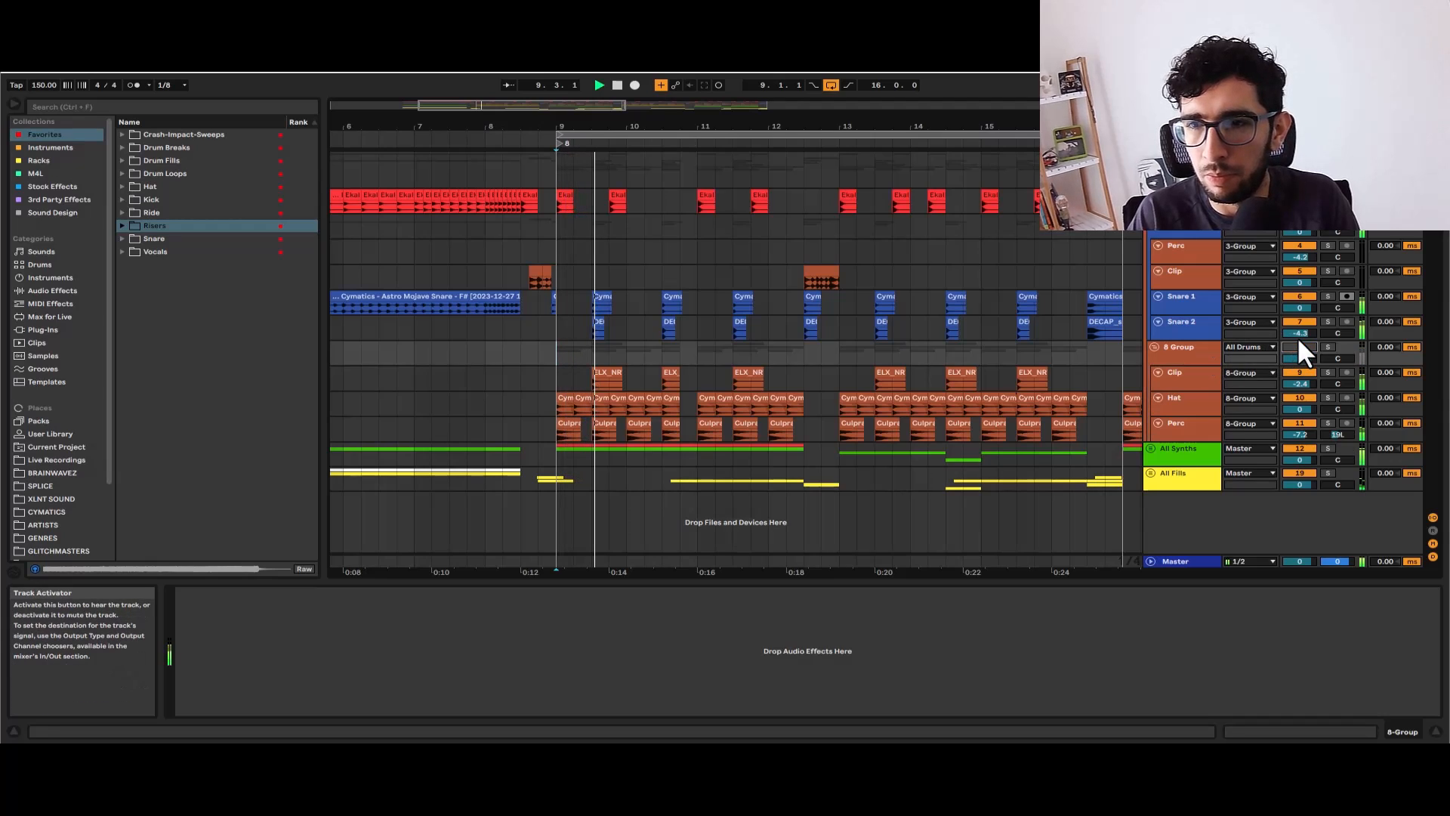
left_click(1297, 340)
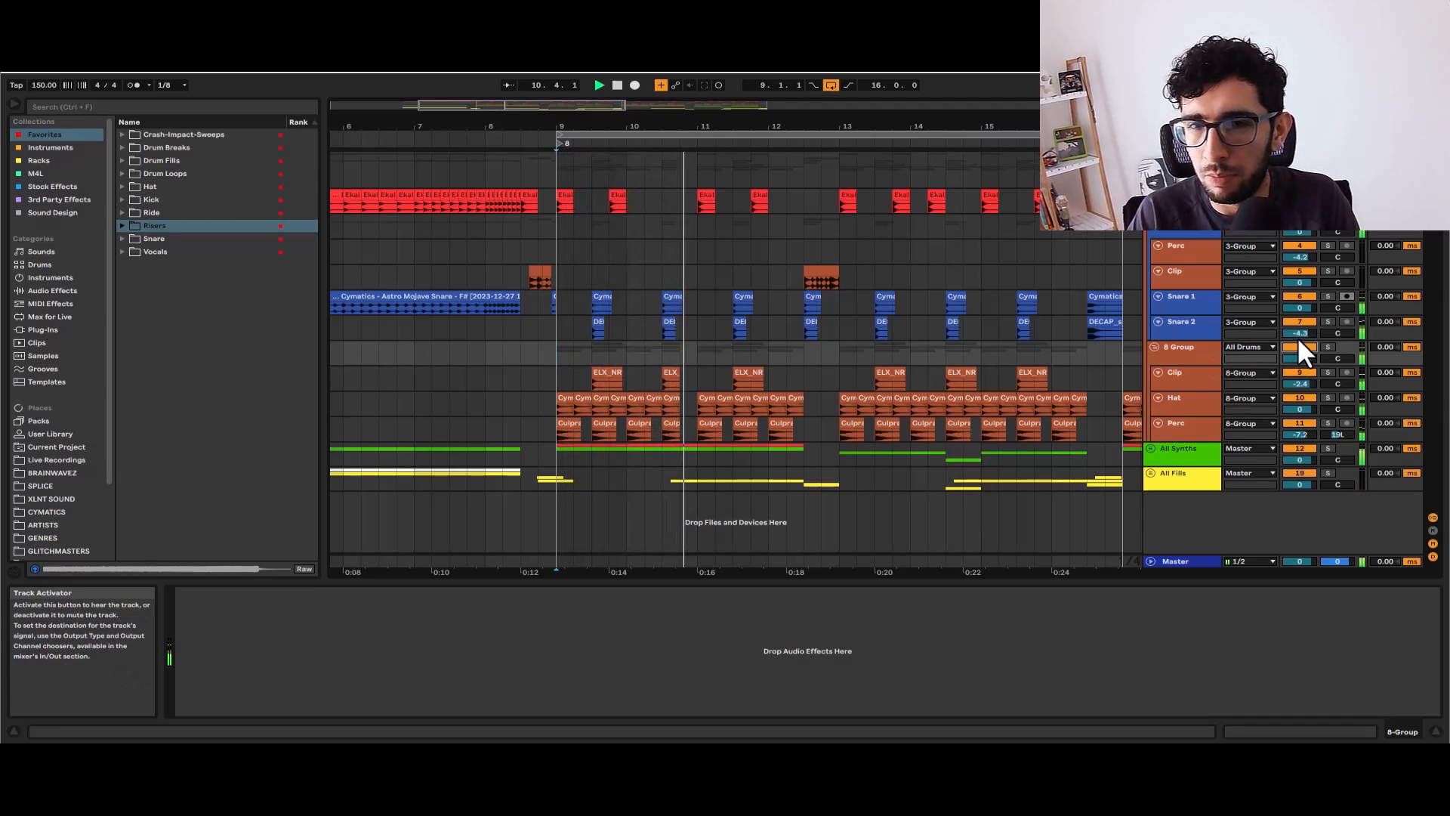
left_click(1201, 347)
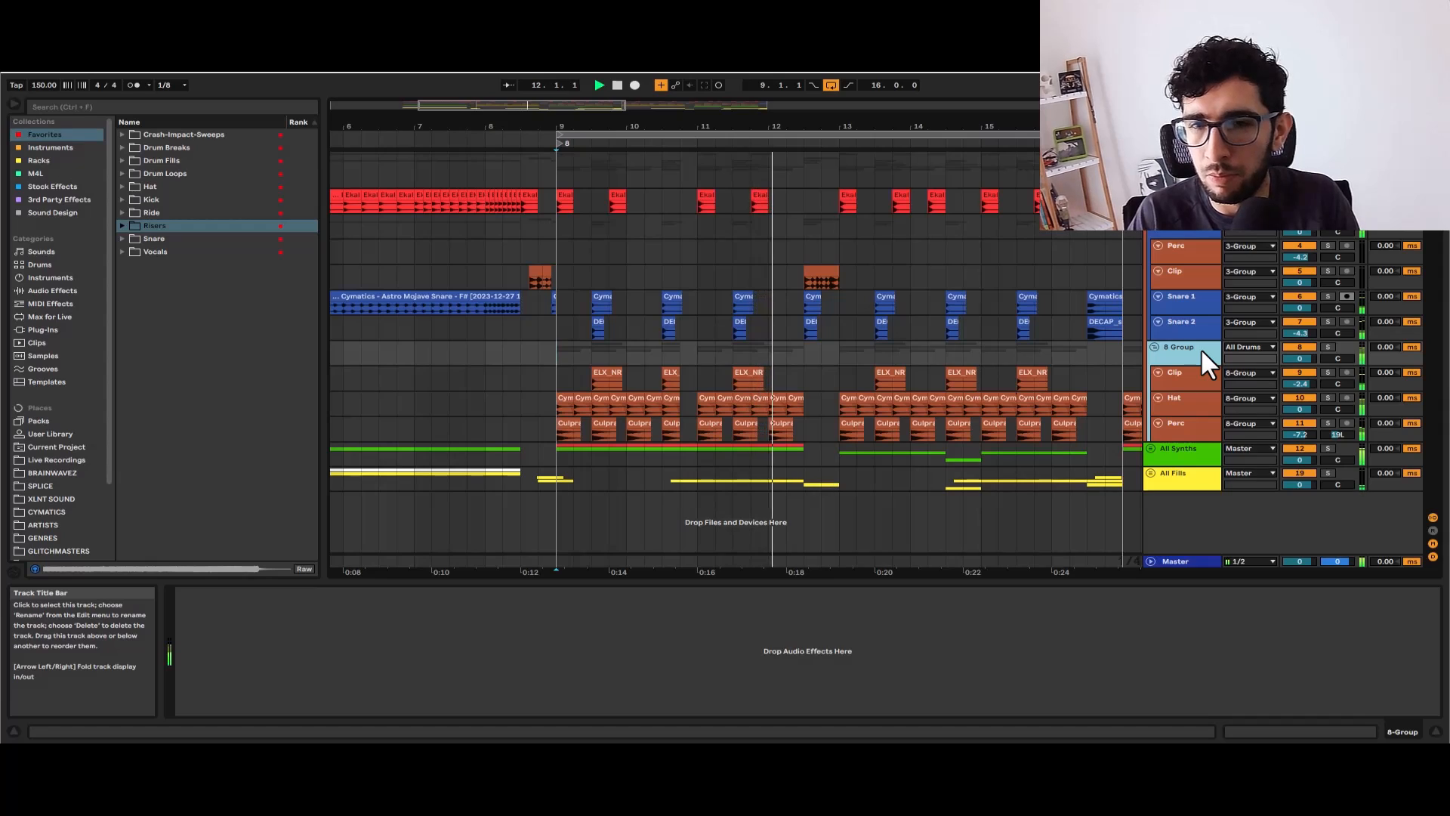
key("space")
Play the drum fill clip at bar 12.3 on 3-Group's Clip track together with the full mix
scroll(714, 340, "down", 3)
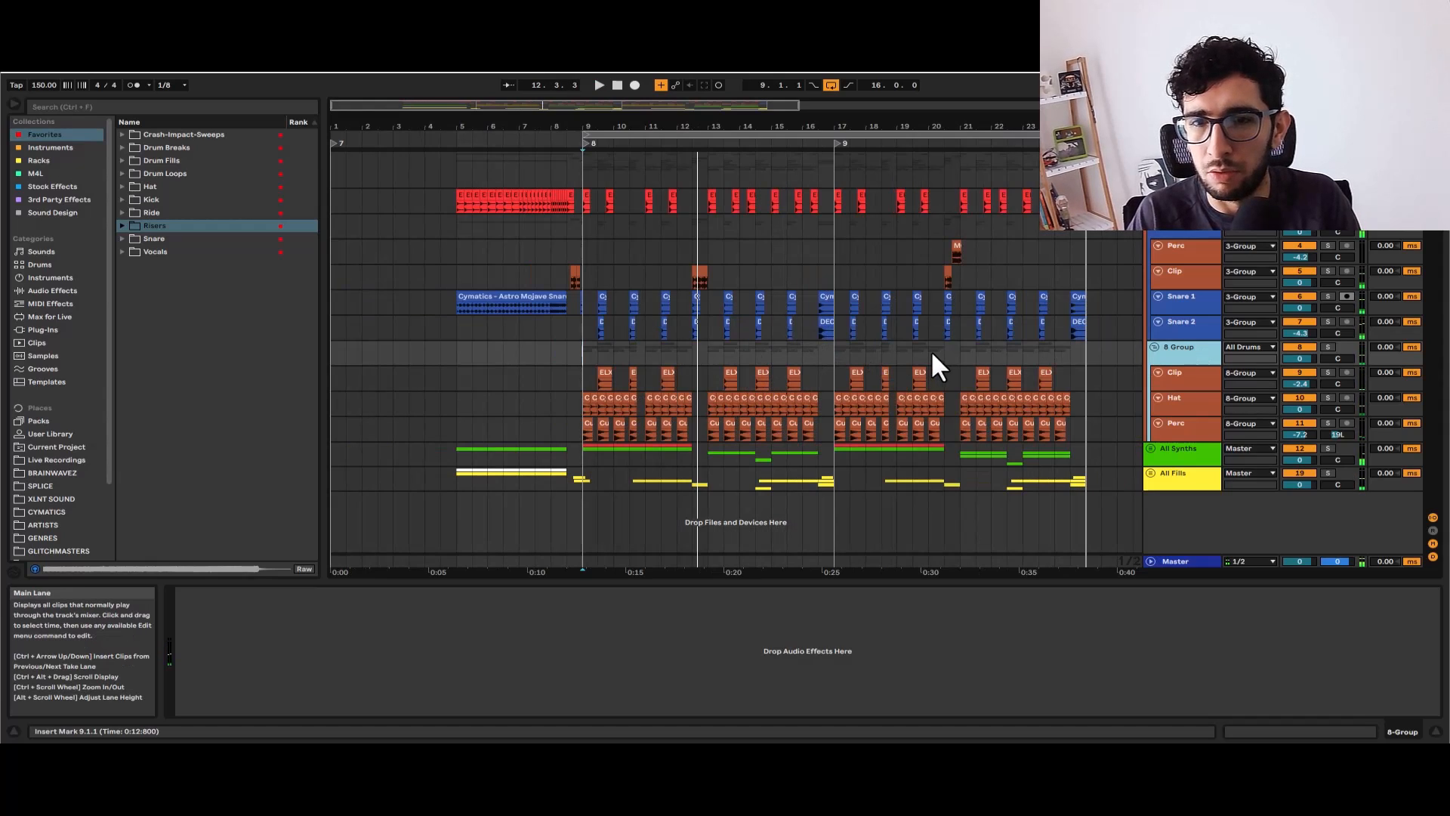
left_click_drag(919, 378, 766, 376)
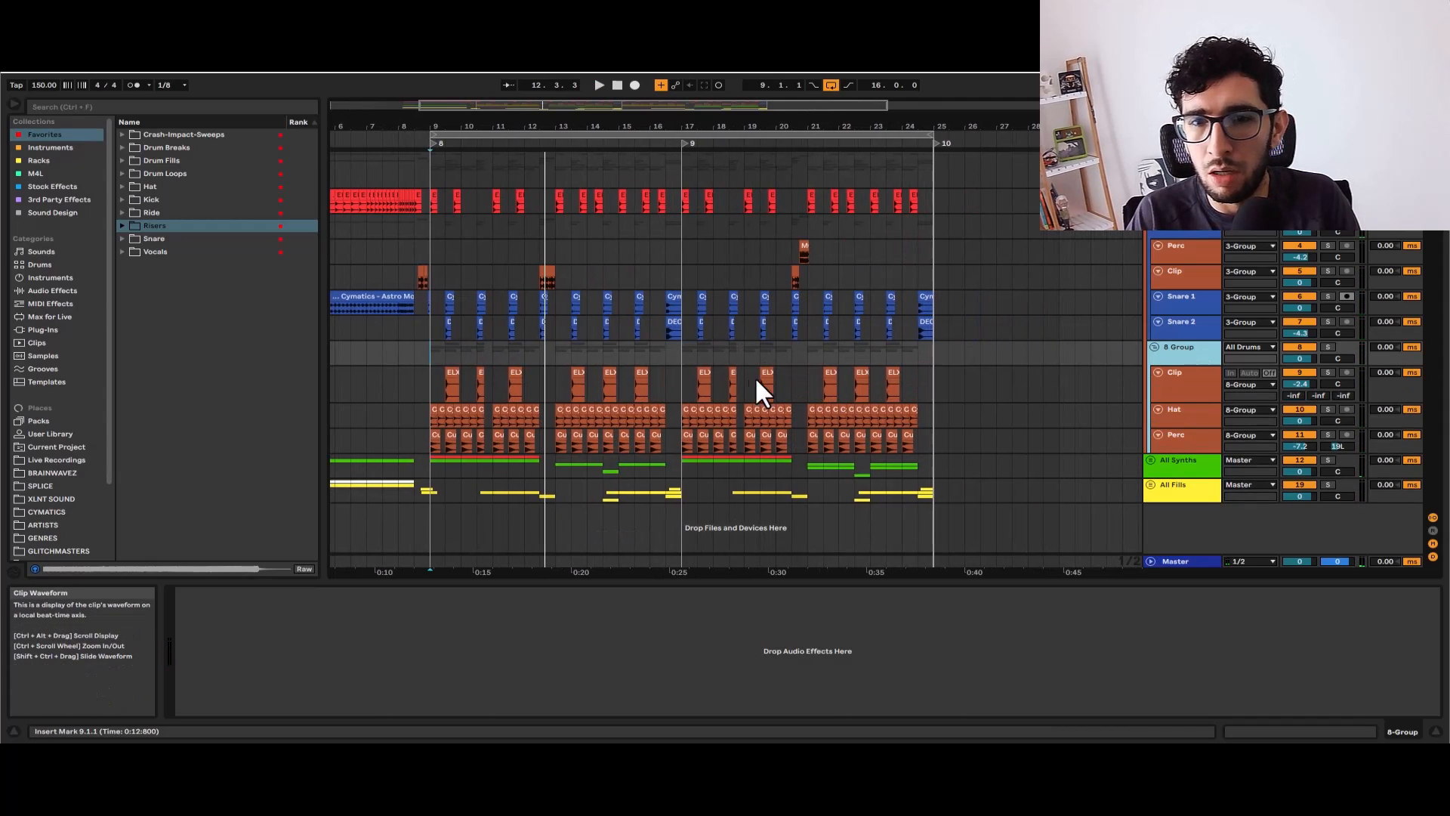
left_click(544, 276)
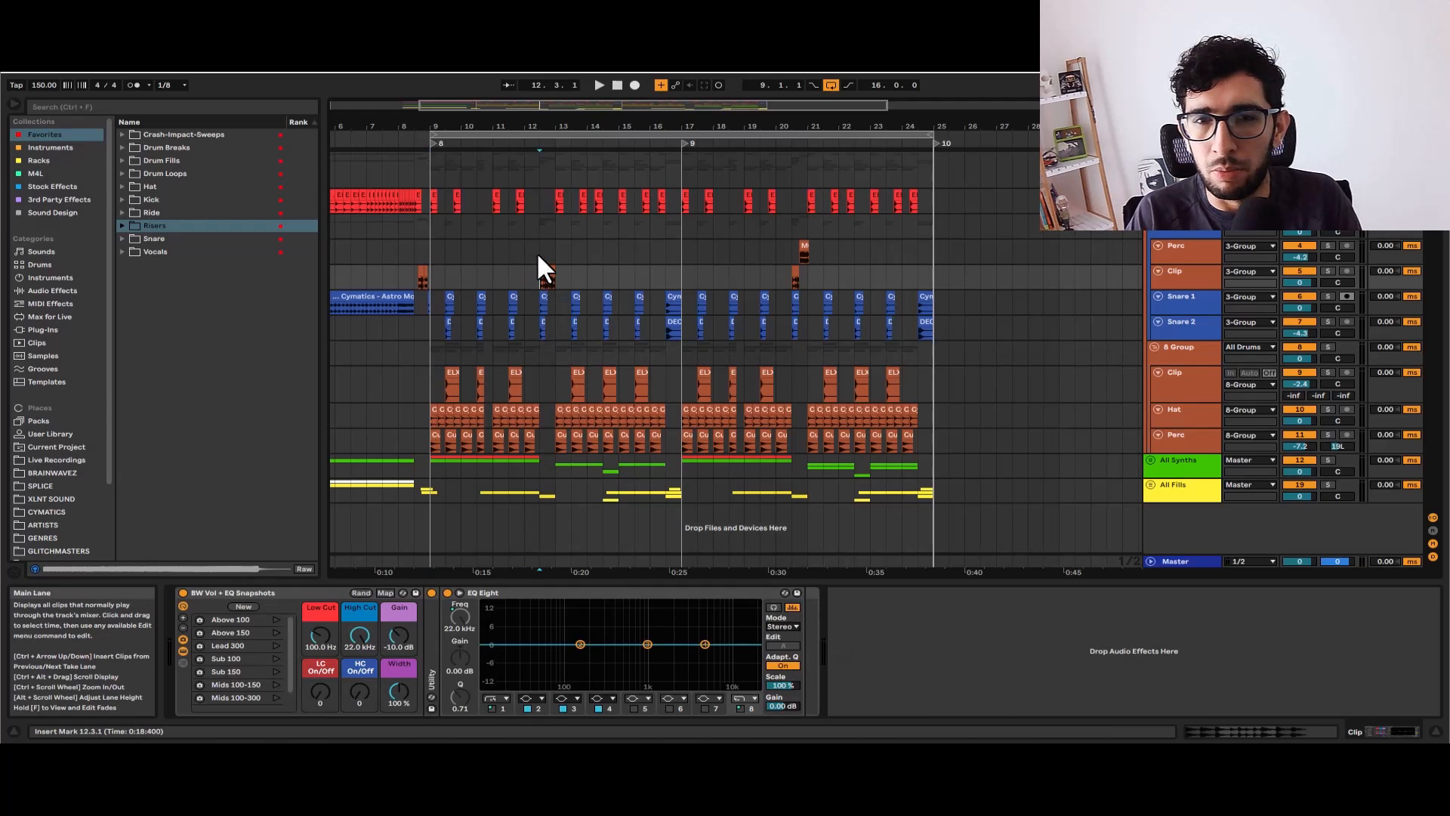
key("space")
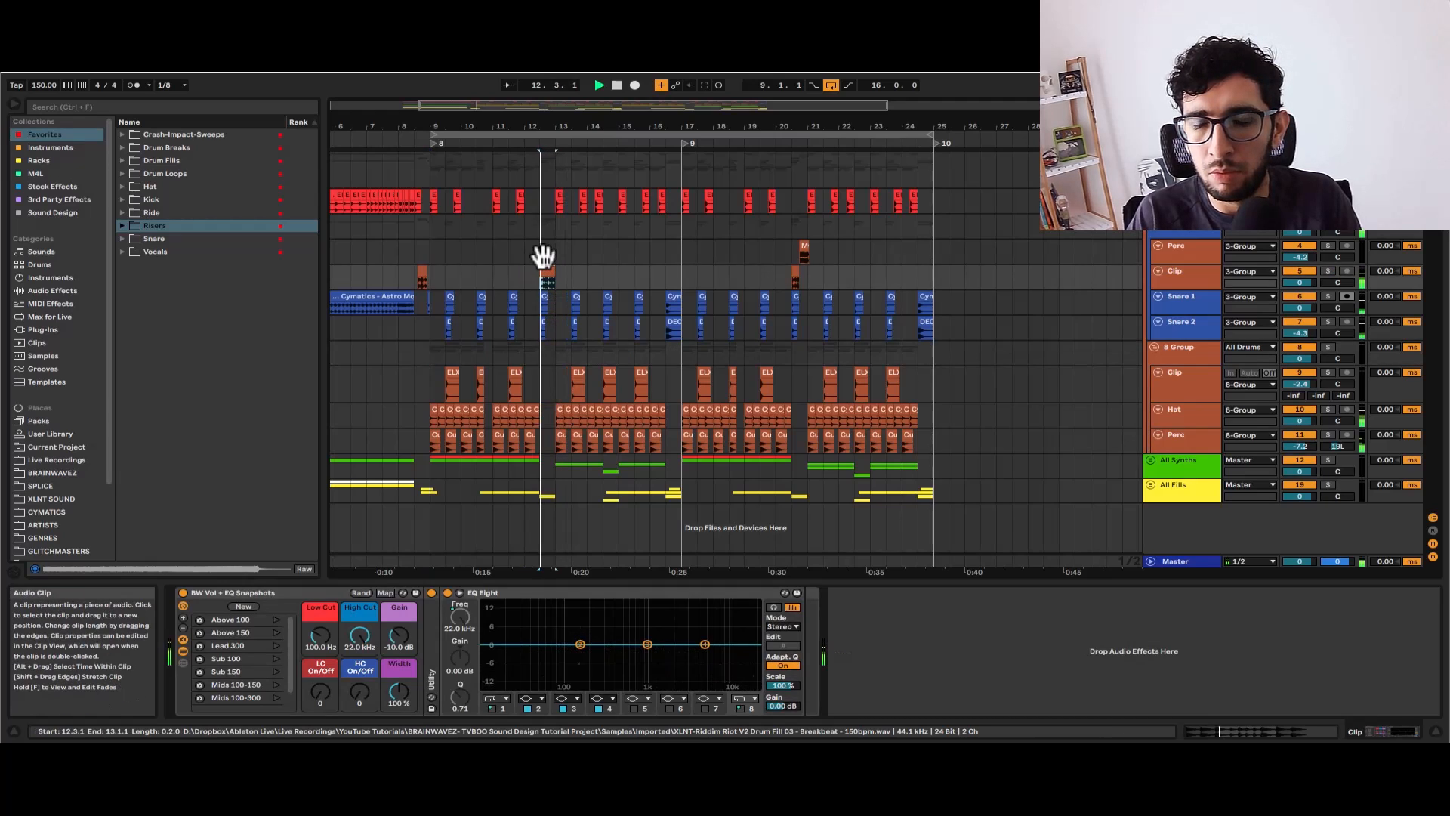
key("space")
left_click(534, 225)
left_click(543, 268)
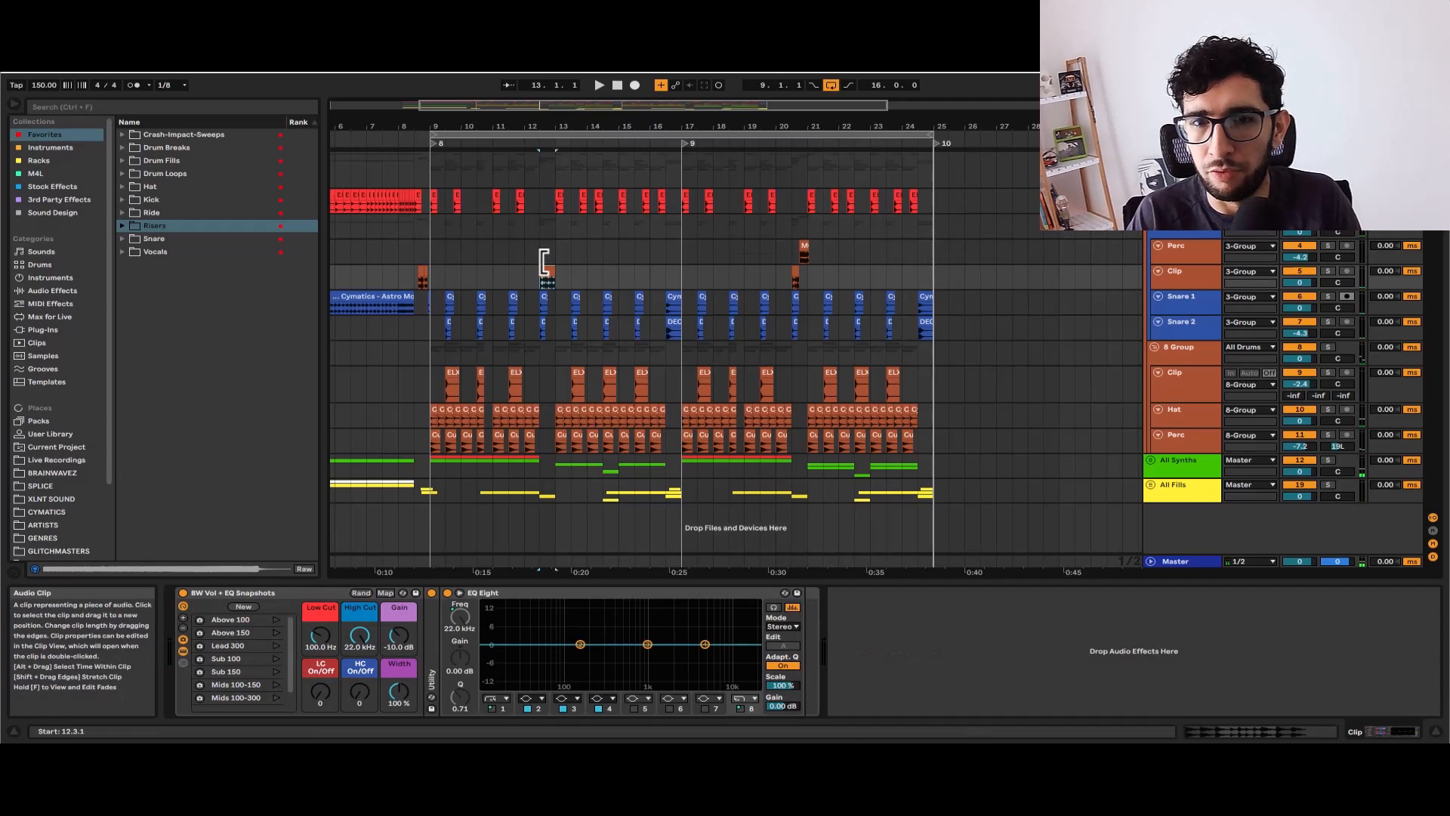
left_click(542, 352)
key("space")
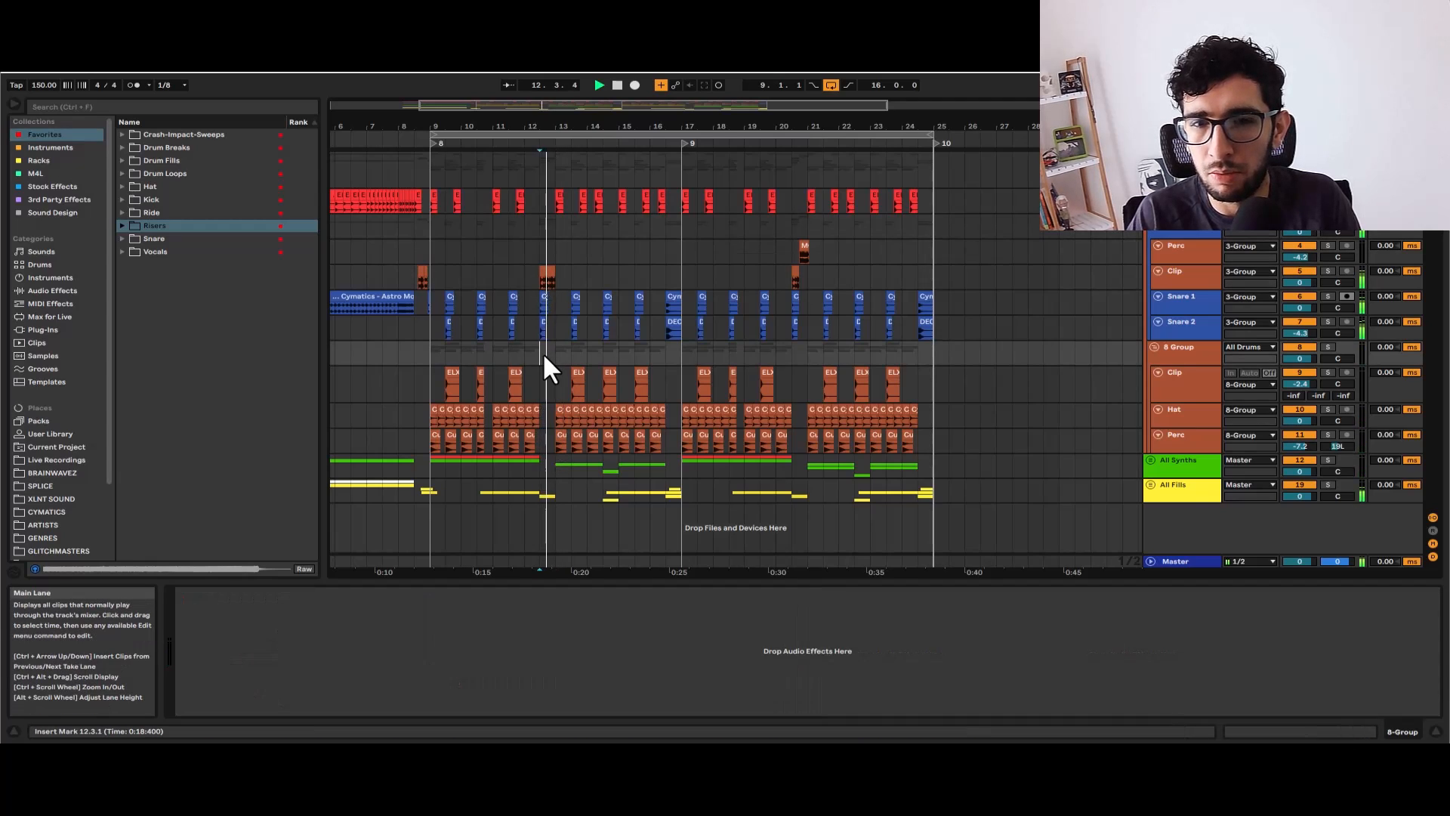
Play 3-Group in solo and examine its reverb throw at bar 16.3
left_click(667, 250)
key("a")
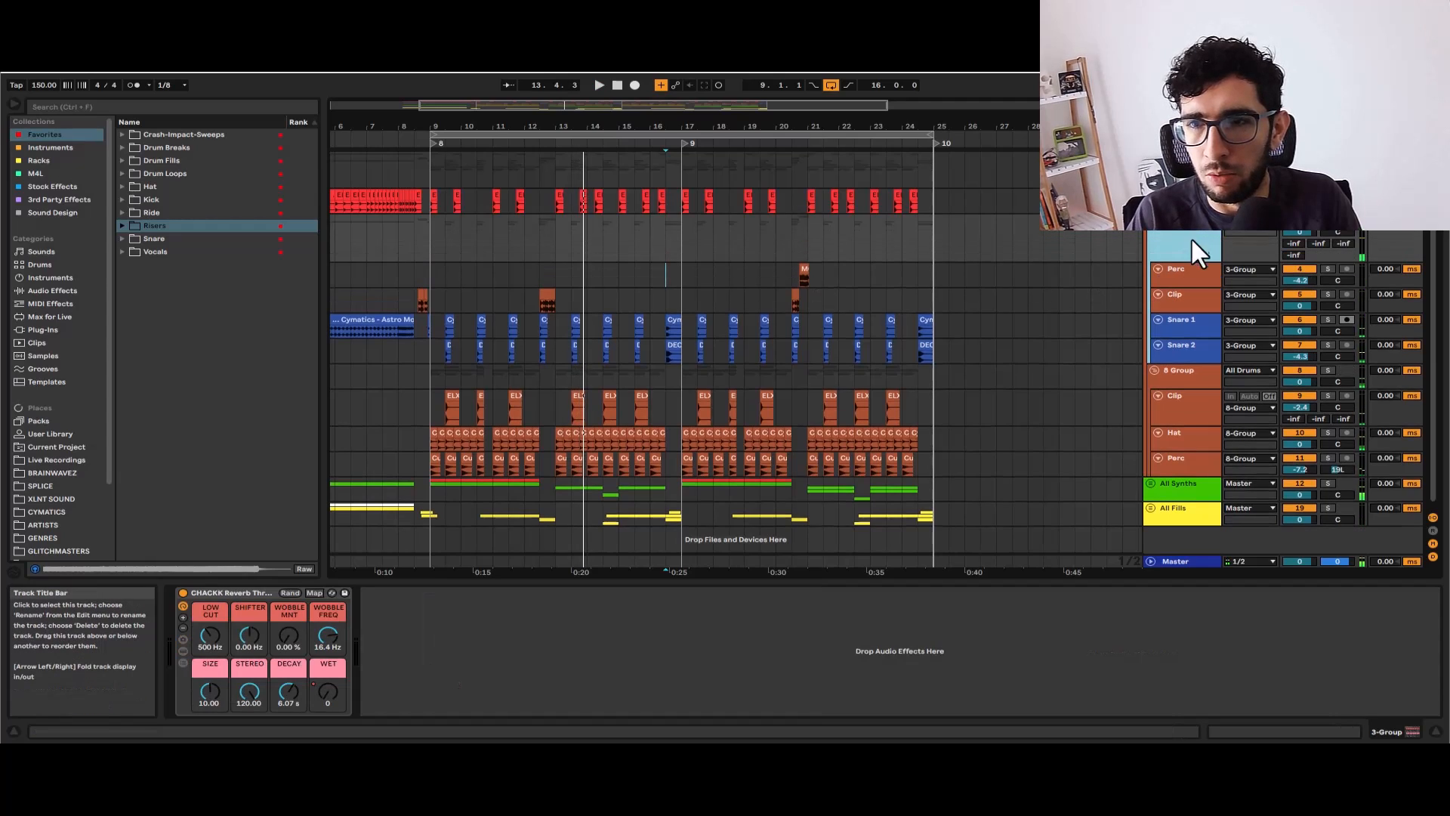
left_click(537, 226)
key("space")
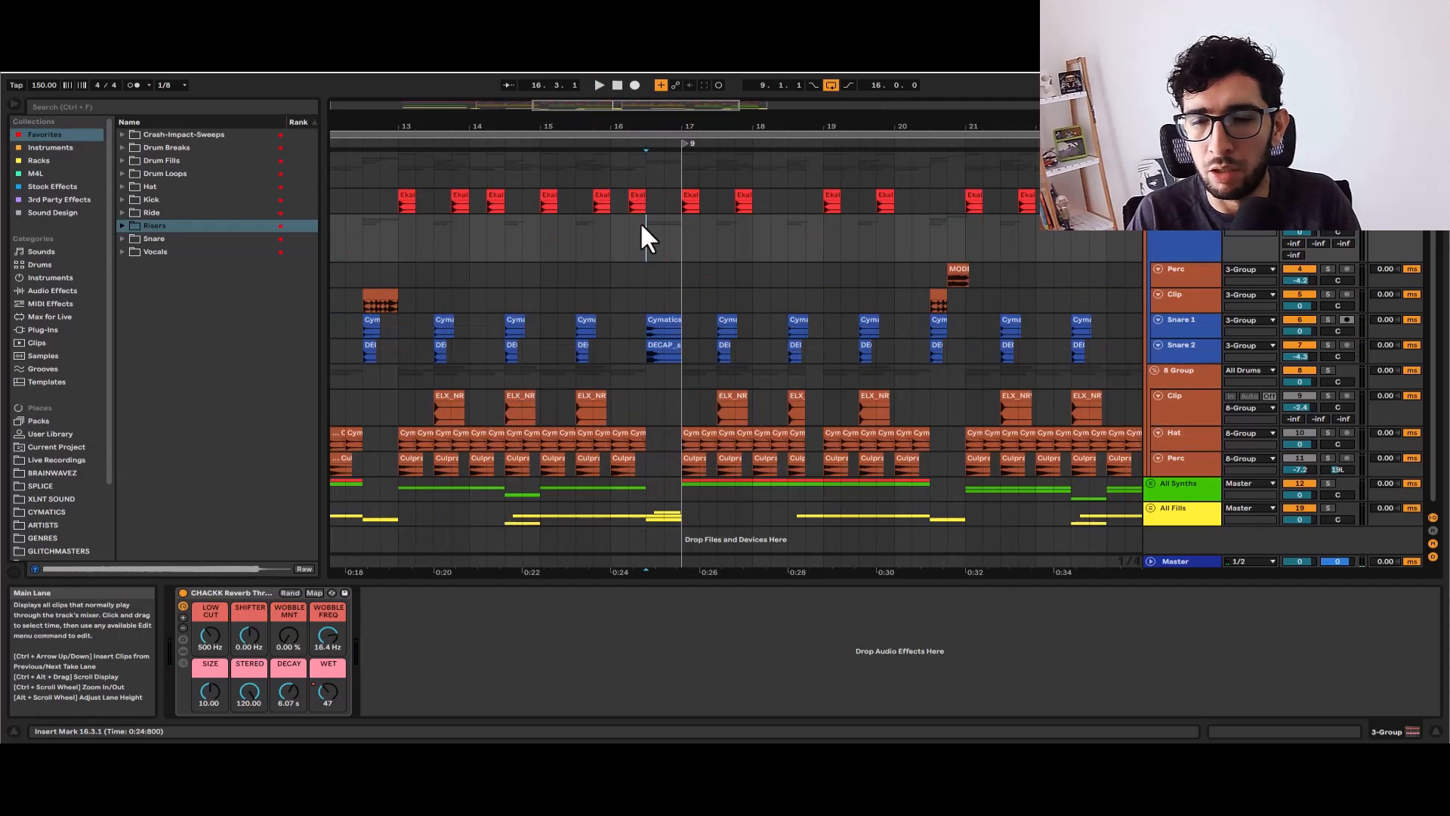
scroll(640, 224, "down", 3)
left_click(1188, 231)
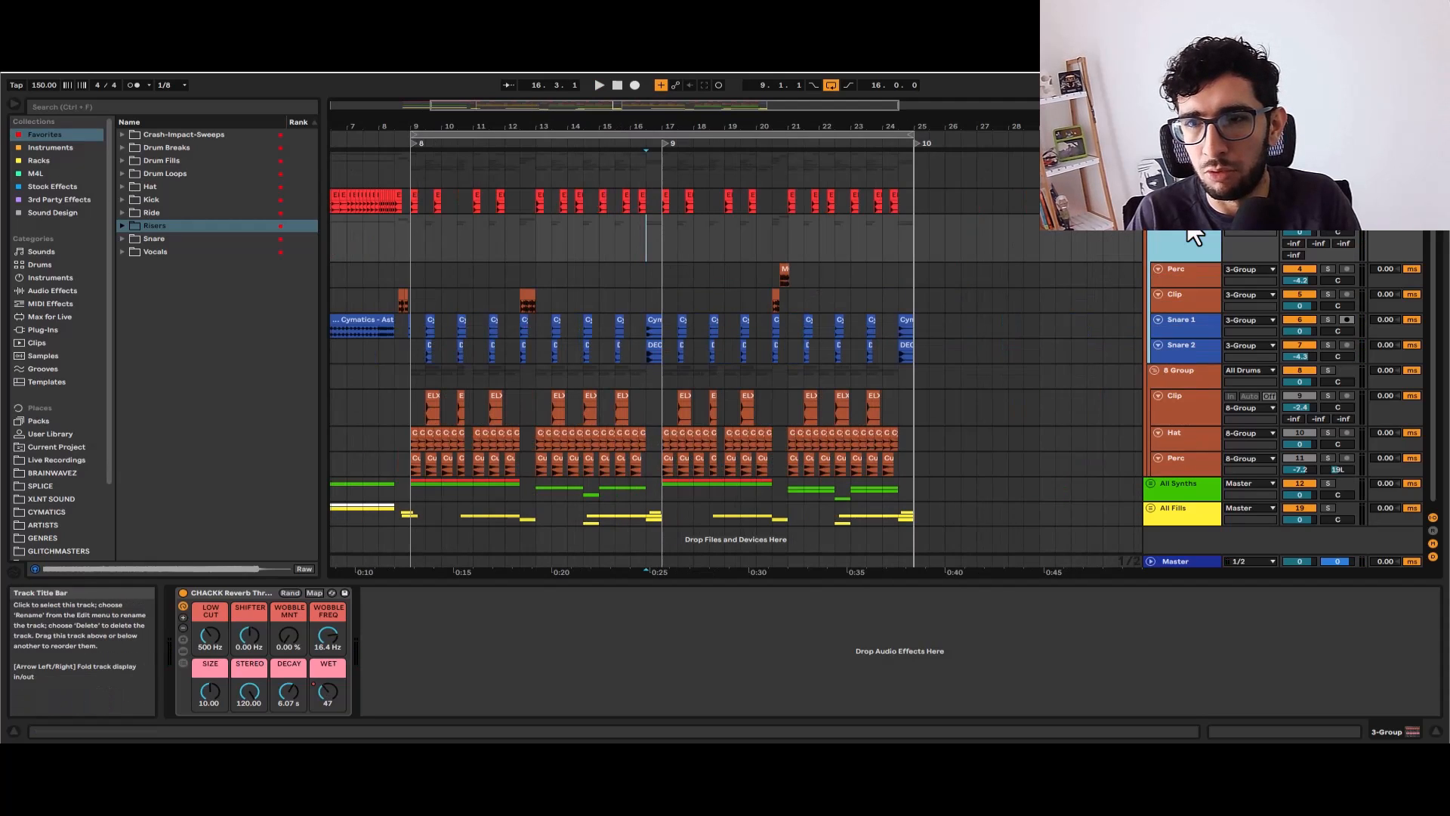
Compare the clip settings of the Snare 1 and Snare 2 clips at bar 16.3 by opening each one
scroll(665, 275, "up", 3)
double_click(631, 318)
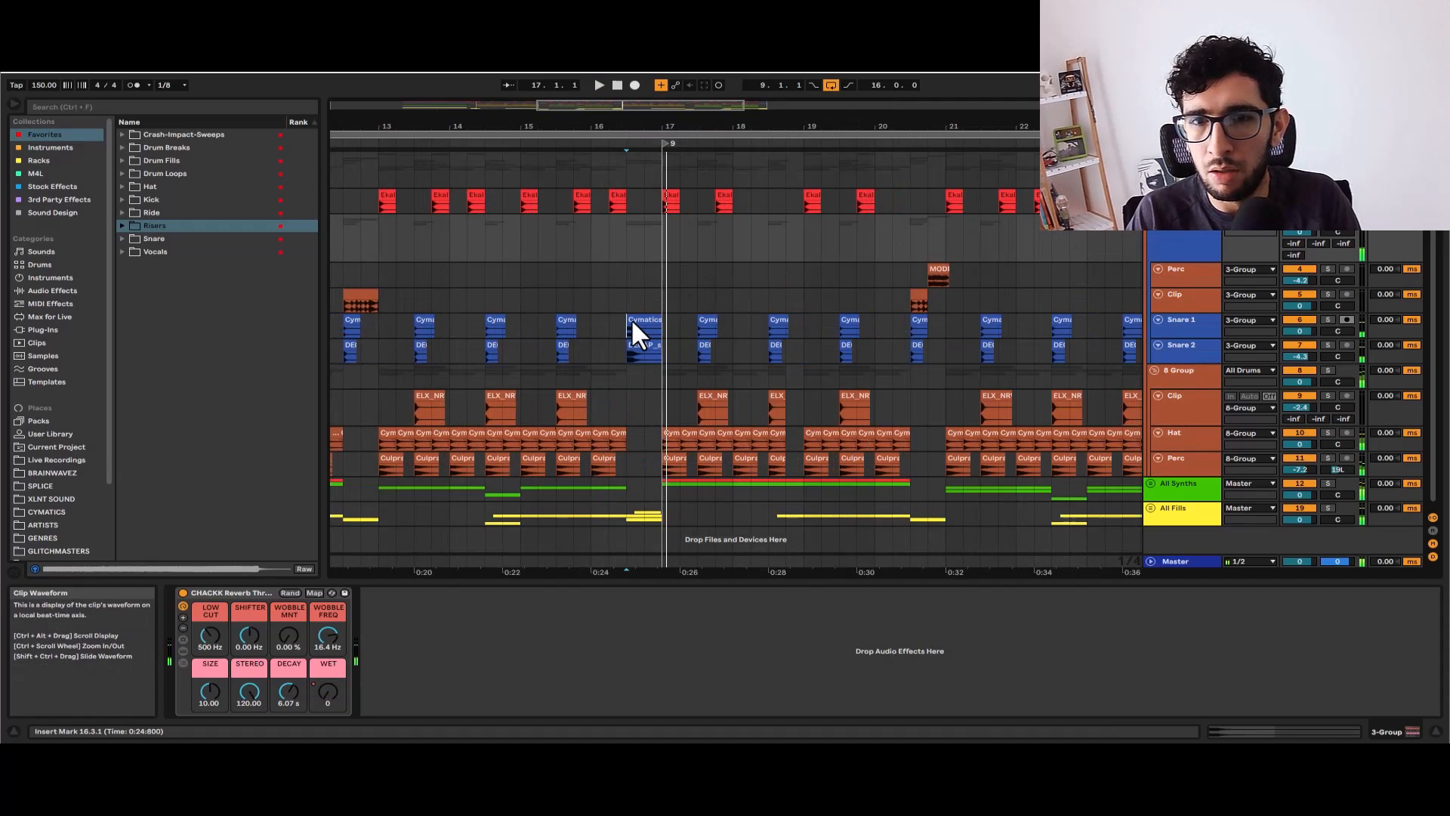
left_click(639, 313)
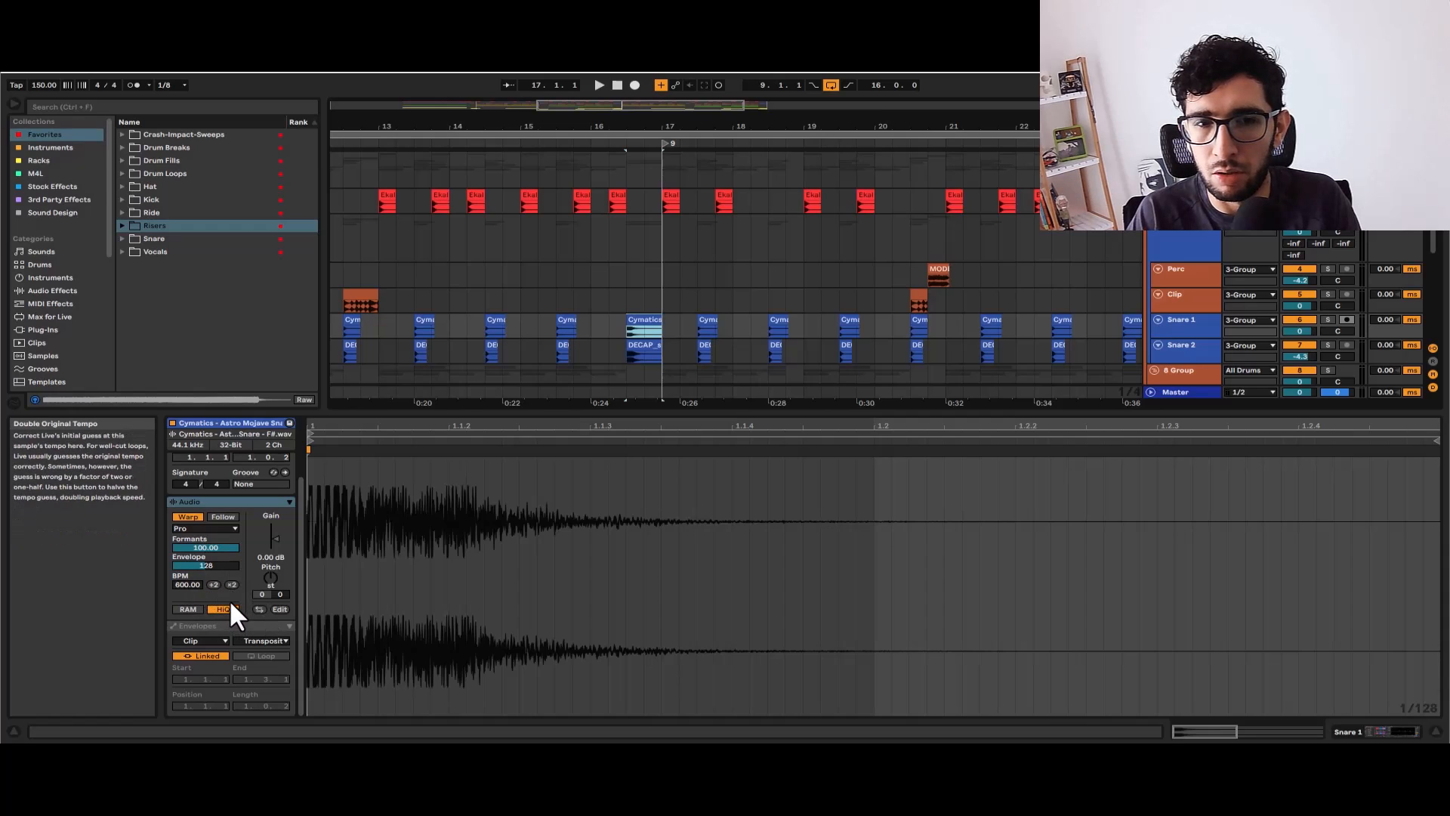
left_click(633, 317)
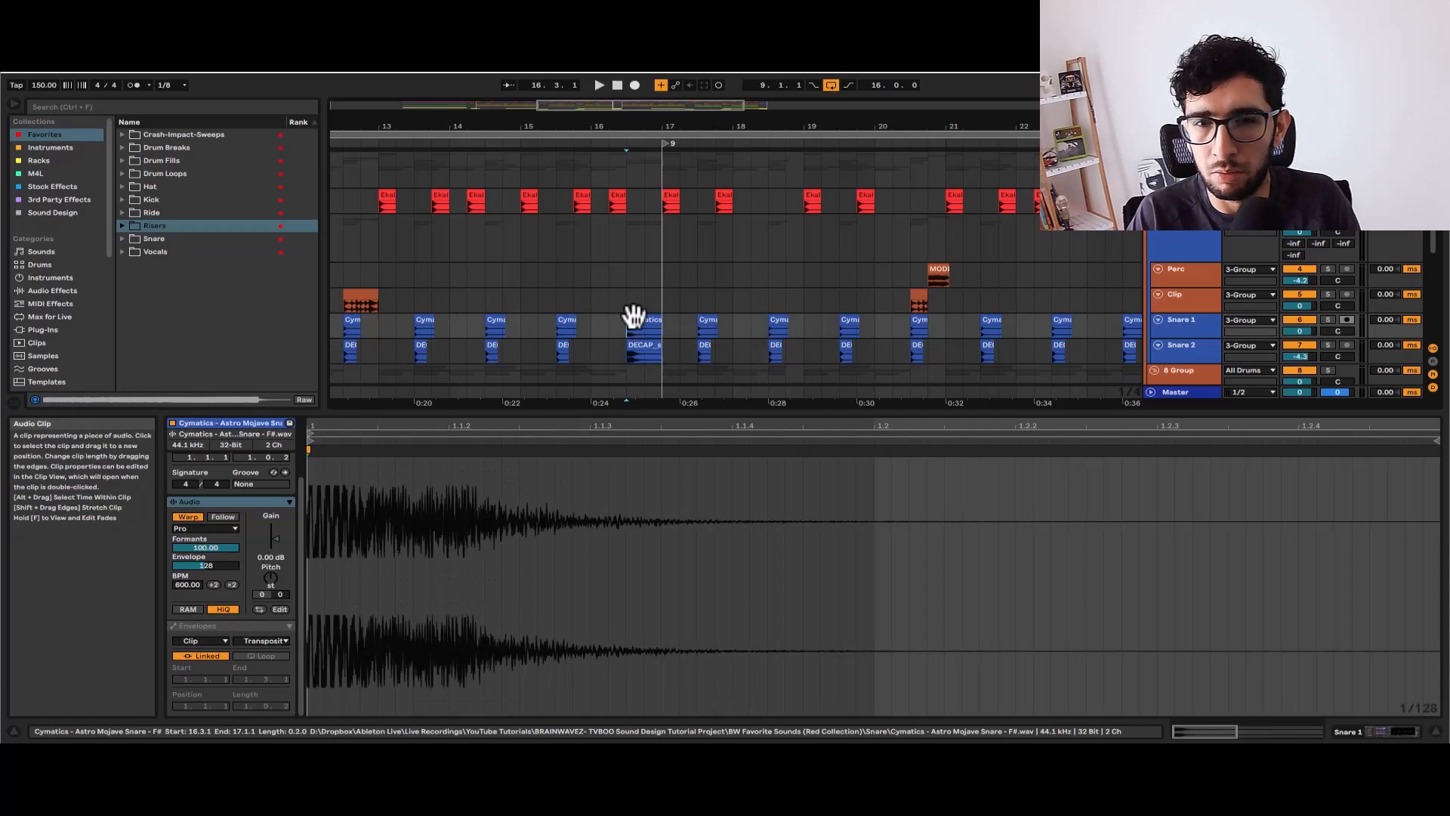
left_click(638, 340)
left_click(638, 317)
left_click(639, 340)
left_click(638, 317)
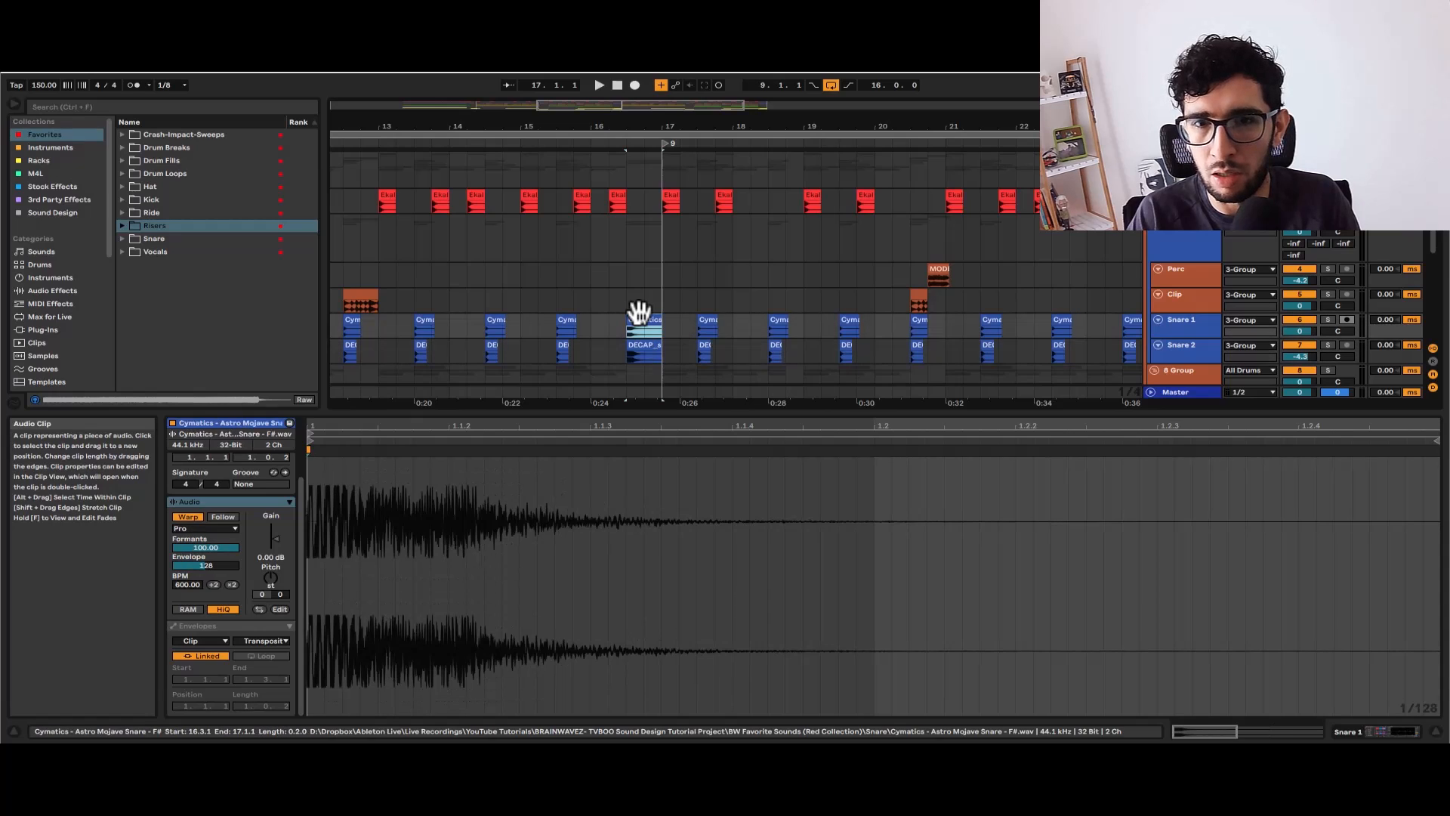
left_click(635, 340)
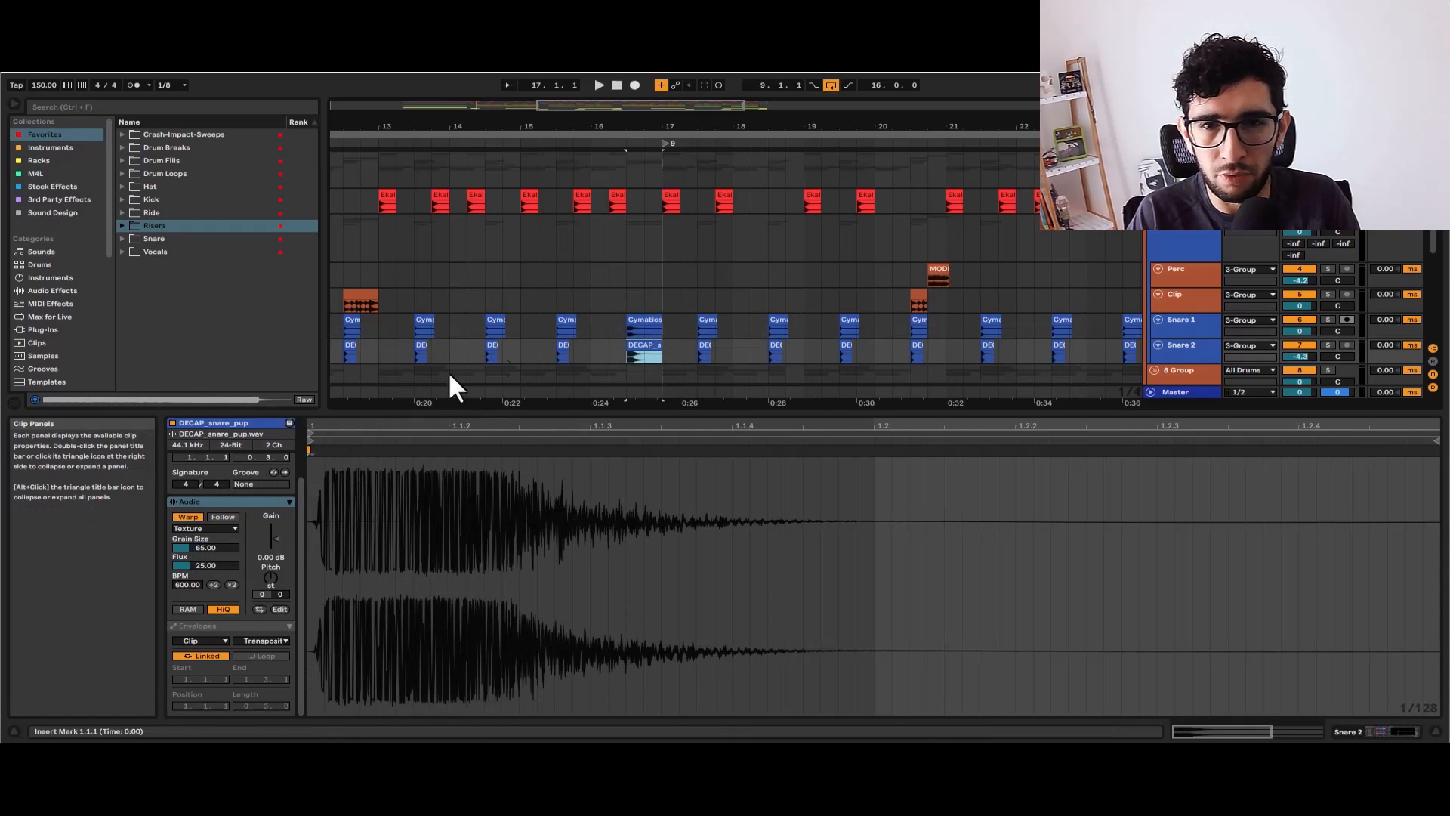
Play the 3-Group reverb throw from bar 16.3
left_click(627, 276)
left_click(1175, 234)
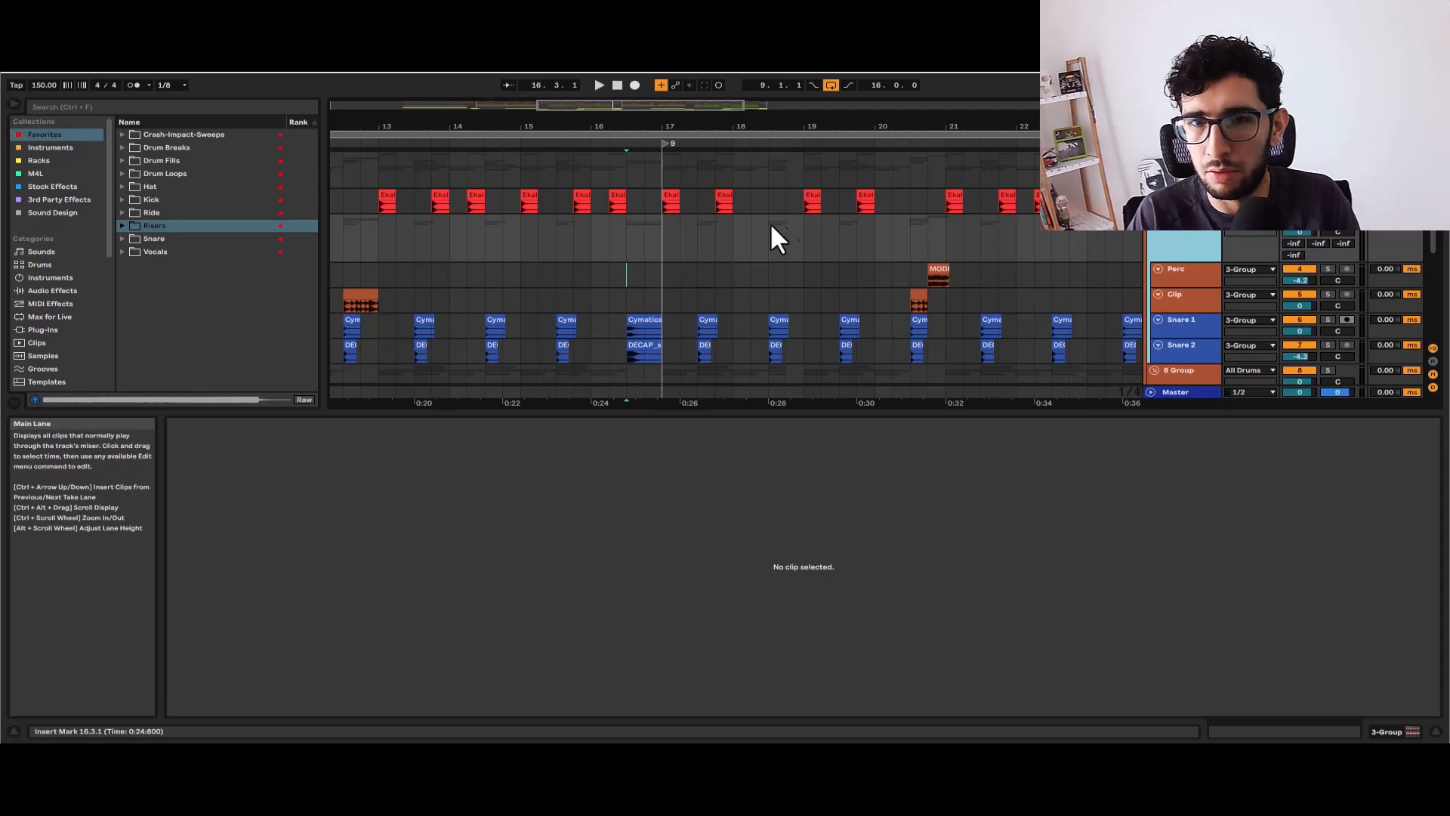
left_click(625, 216)
key("space")
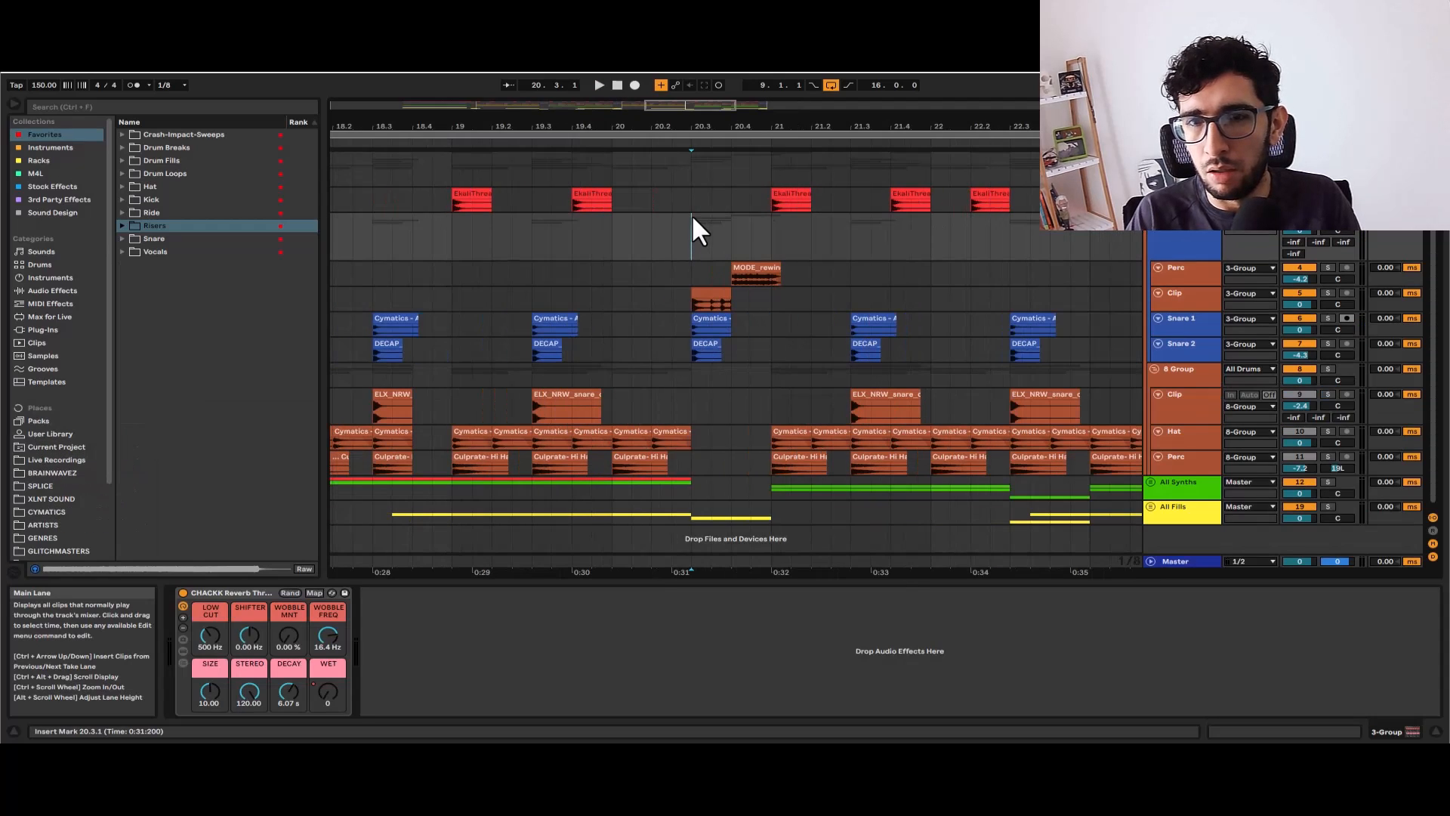
Play 3-Group's MODE_rewind clip at bar 20.4 and the drum fill clip at bar 20.3 on its Clip track in solo
left_click(755, 266)
key("space")
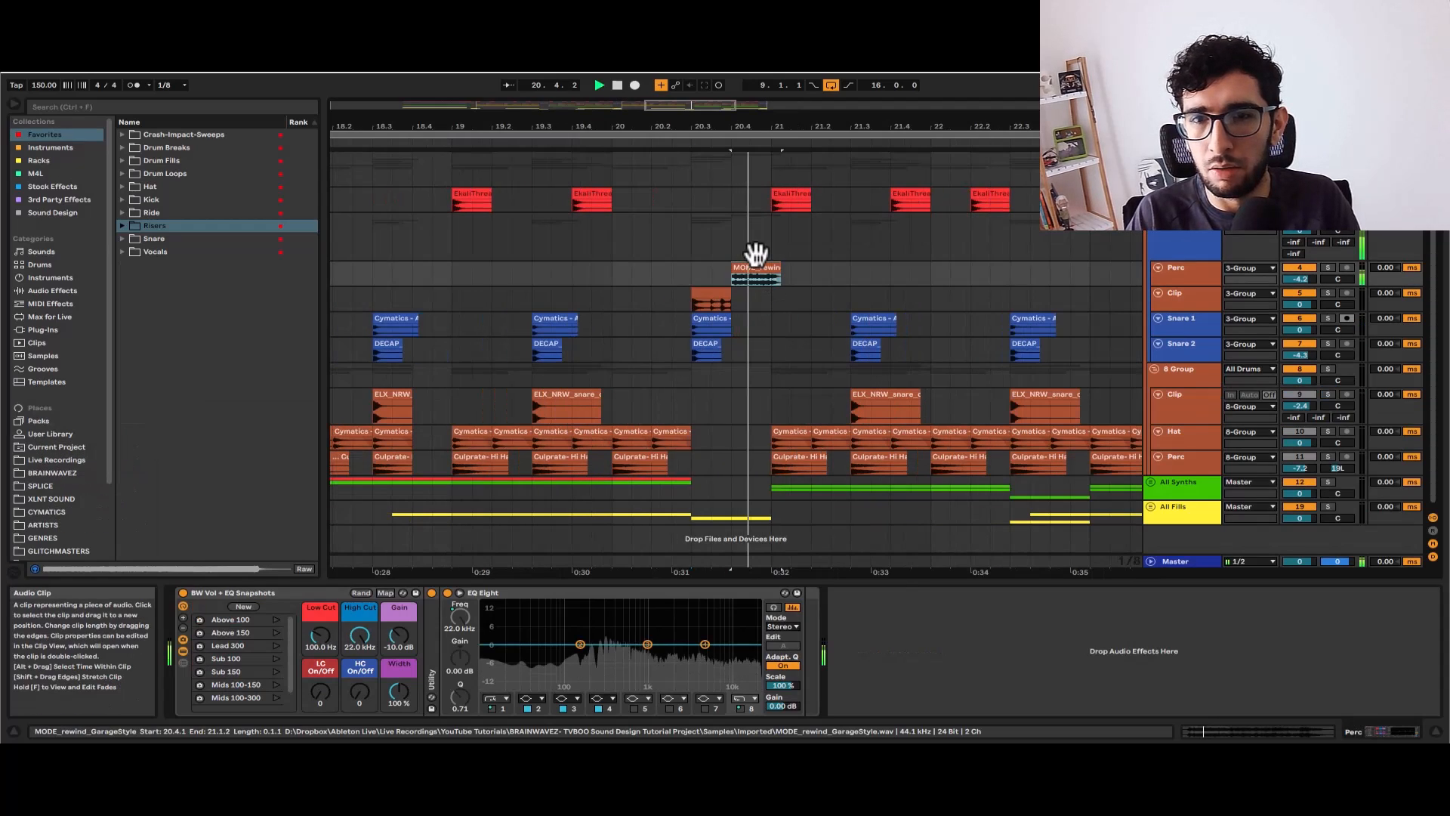
left_click_drag(719, 255, 515, 262)
left_click(554, 275)
scroll(545, 242, "down", 5)
left_click(528, 230)
scroll(538, 245, "up", 5)
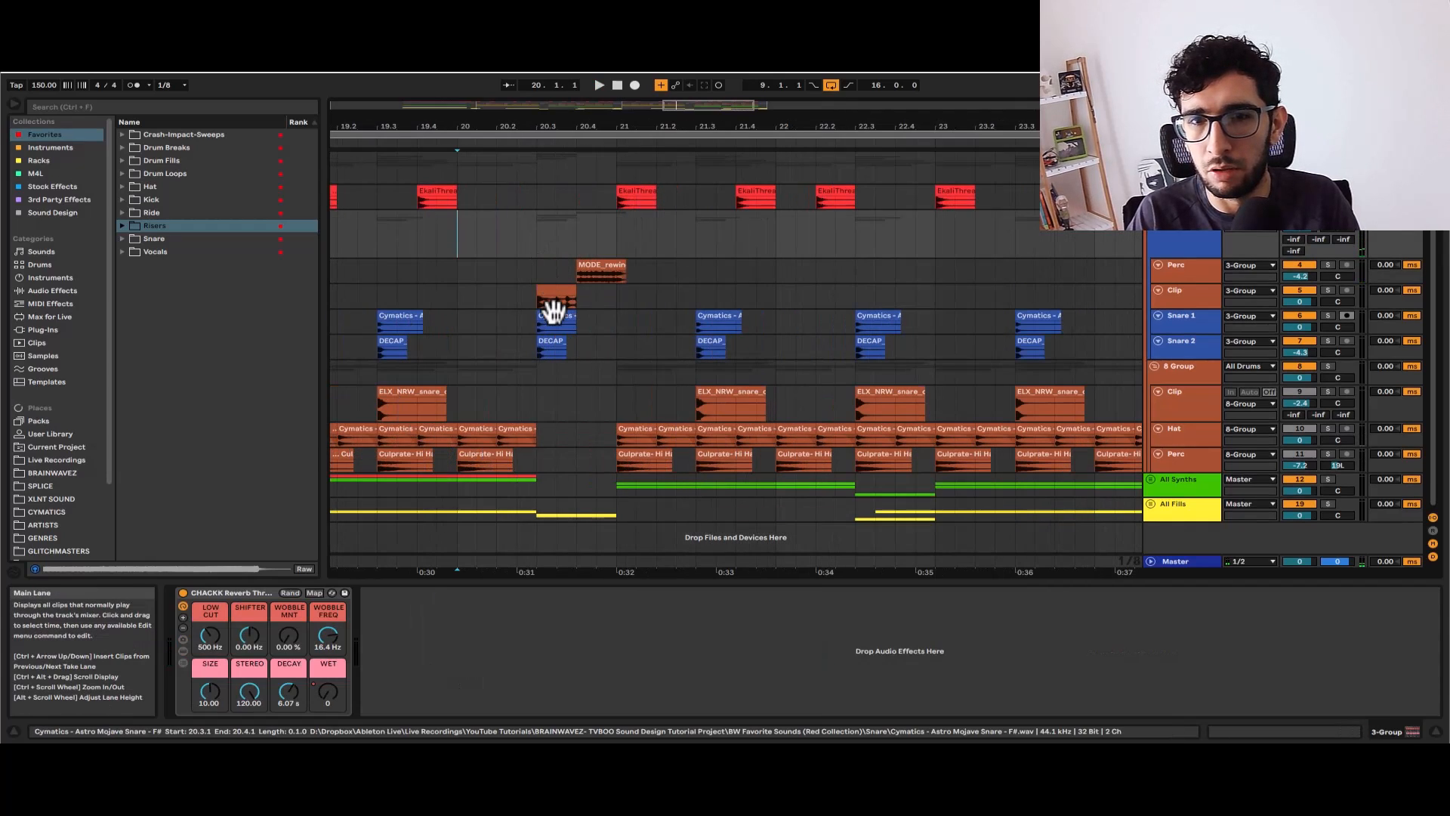
left_click(557, 286)
scroll(563, 278, "down", 5)
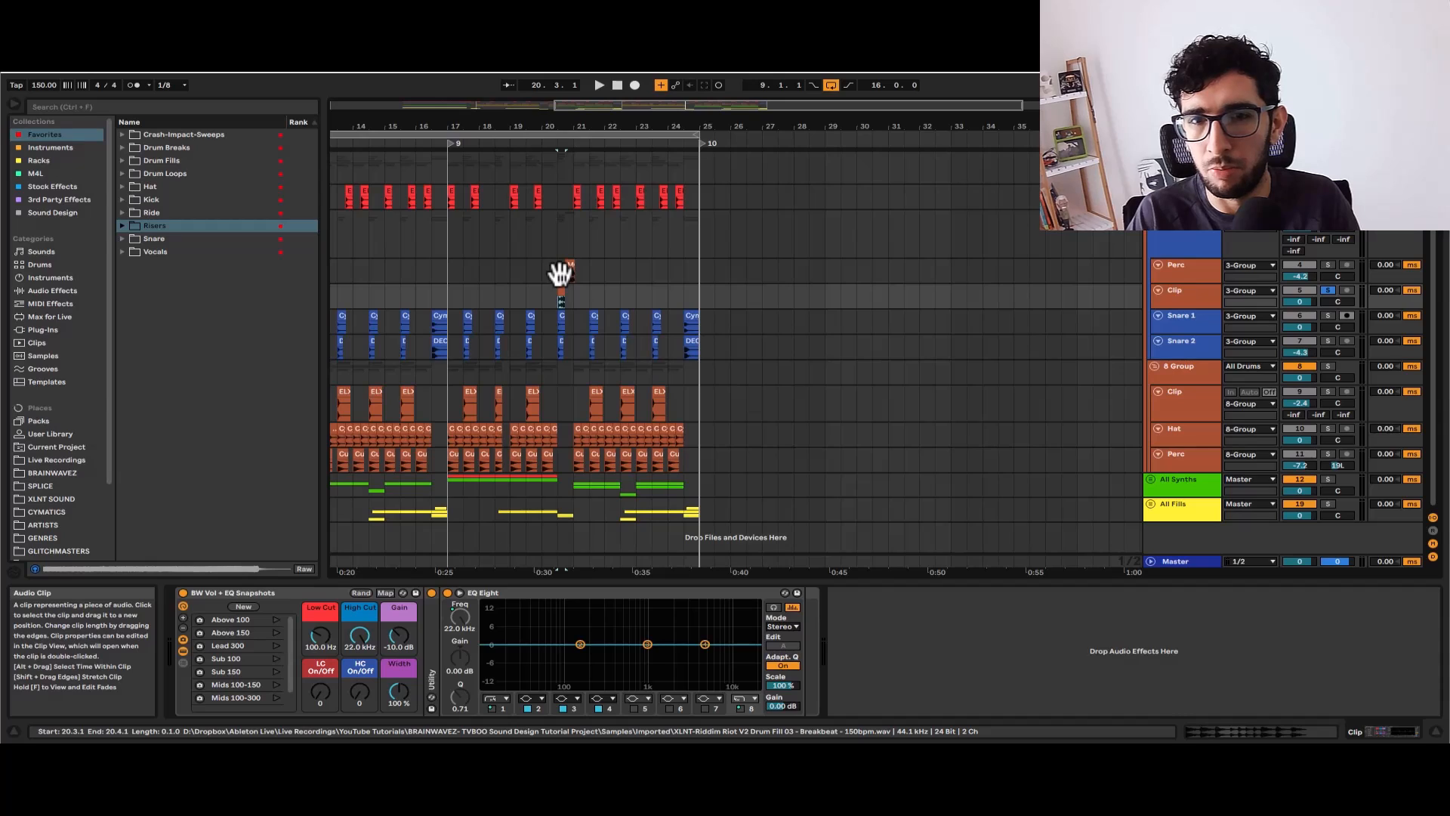
Play the full mix from bar 21, and unfold the All Fills group to examine its clips across the arrangement
left_click(650, 223)
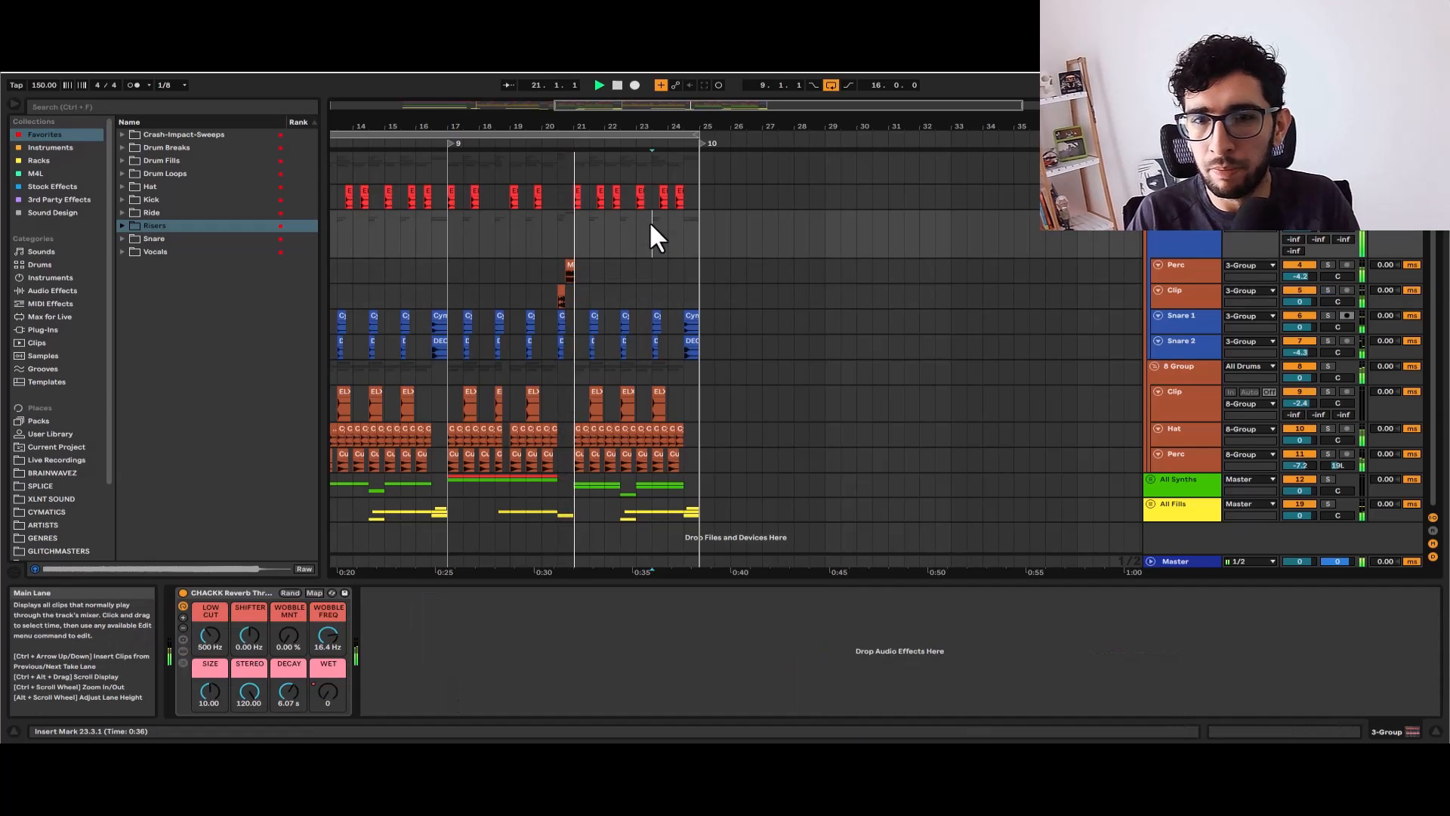
left_click(668, 427)
left_click(684, 510)
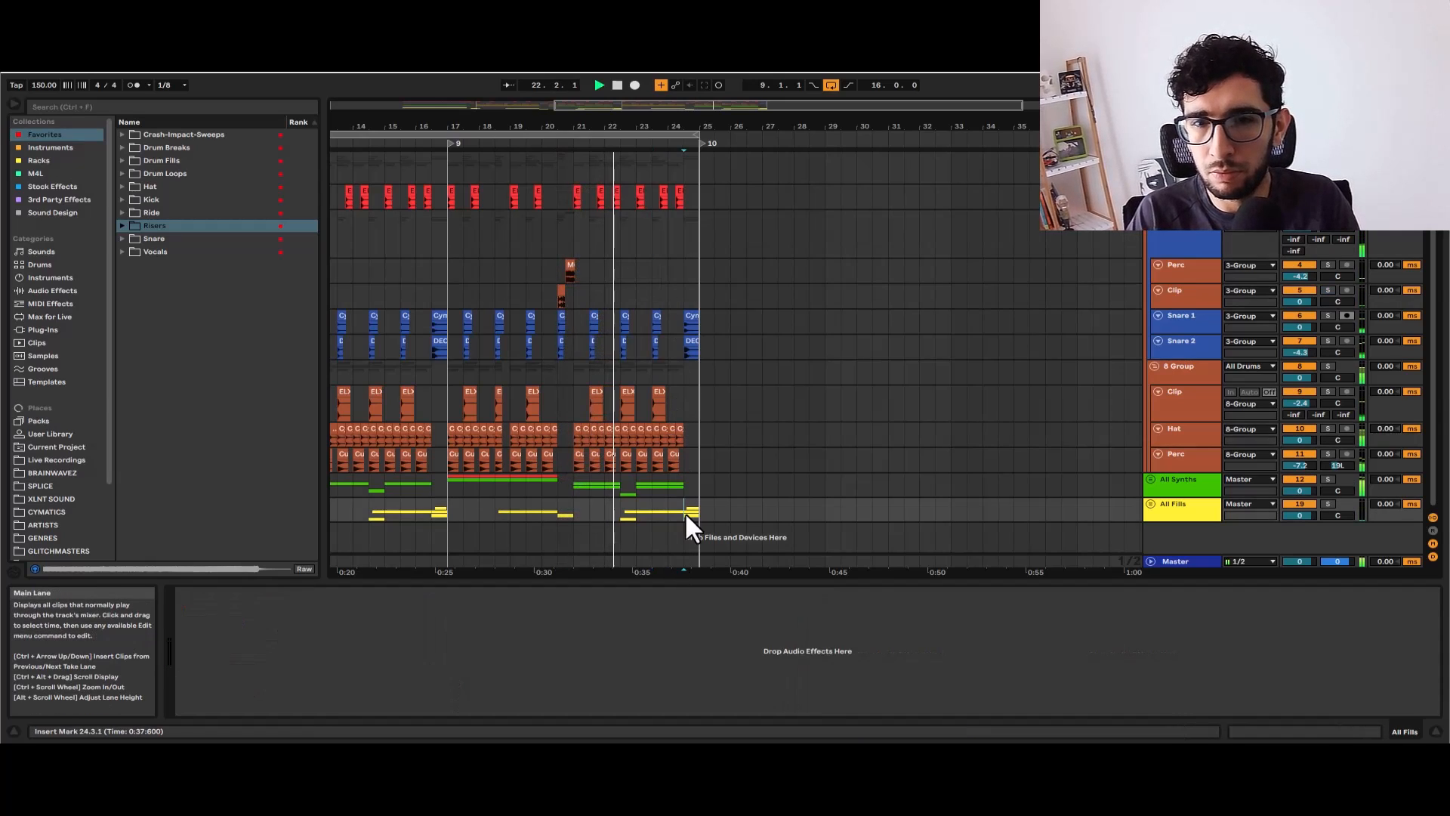
left_click(685, 268)
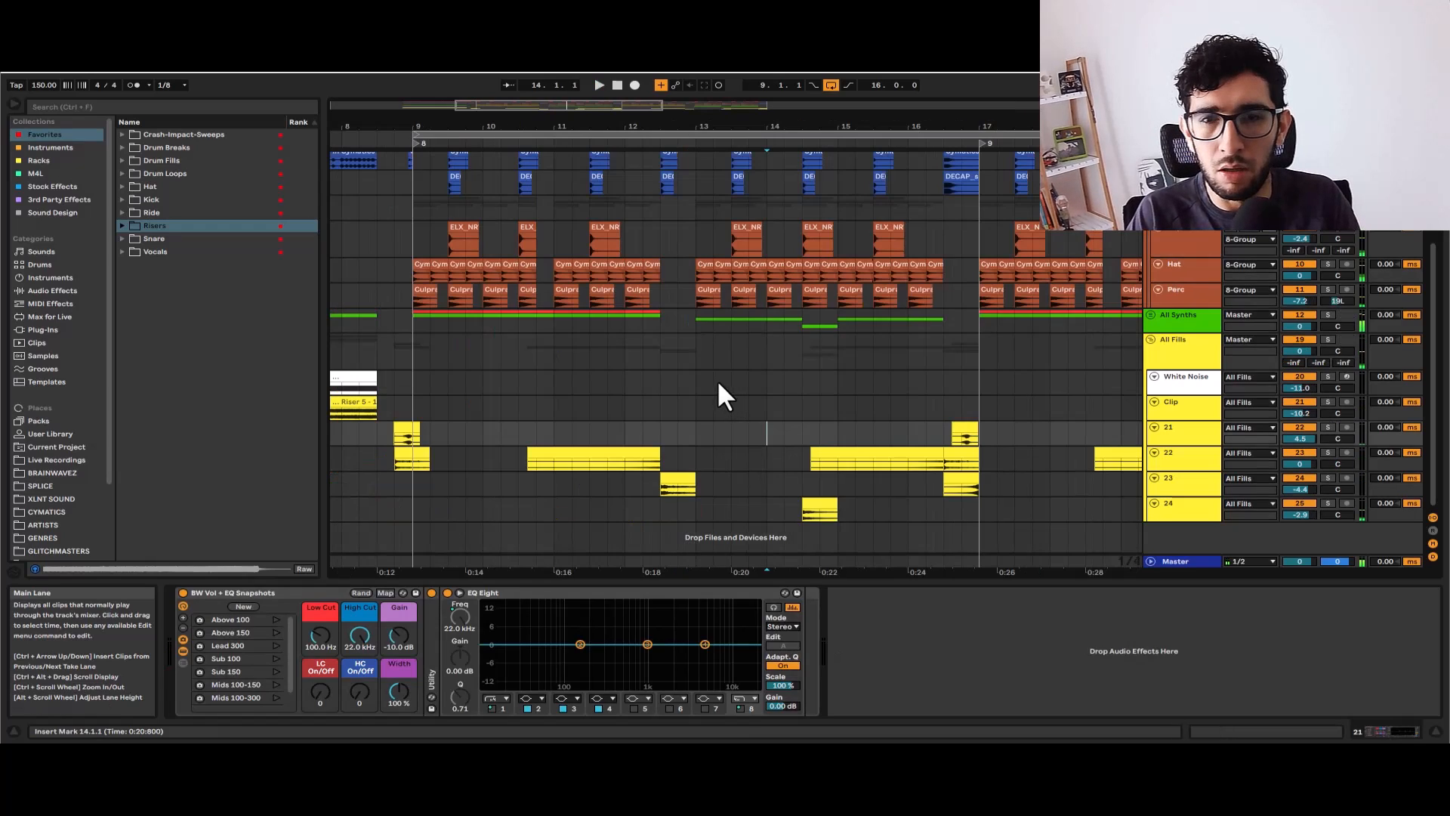
scroll(758, 374, "down", 3)
scroll(758, 373, "down", 5)
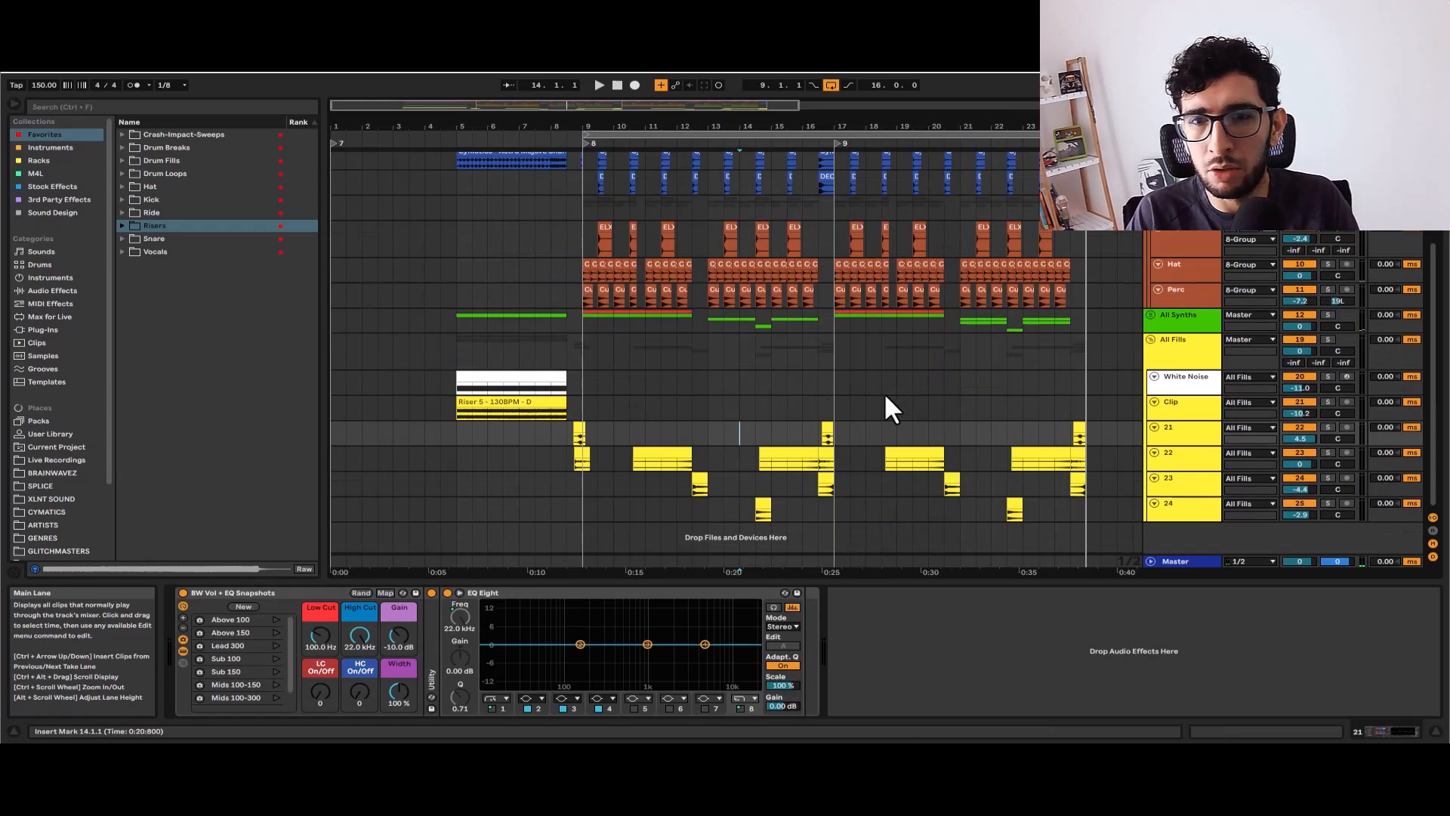
scroll(730, 348, "up", 3)
scroll(714, 338, "down", 1)
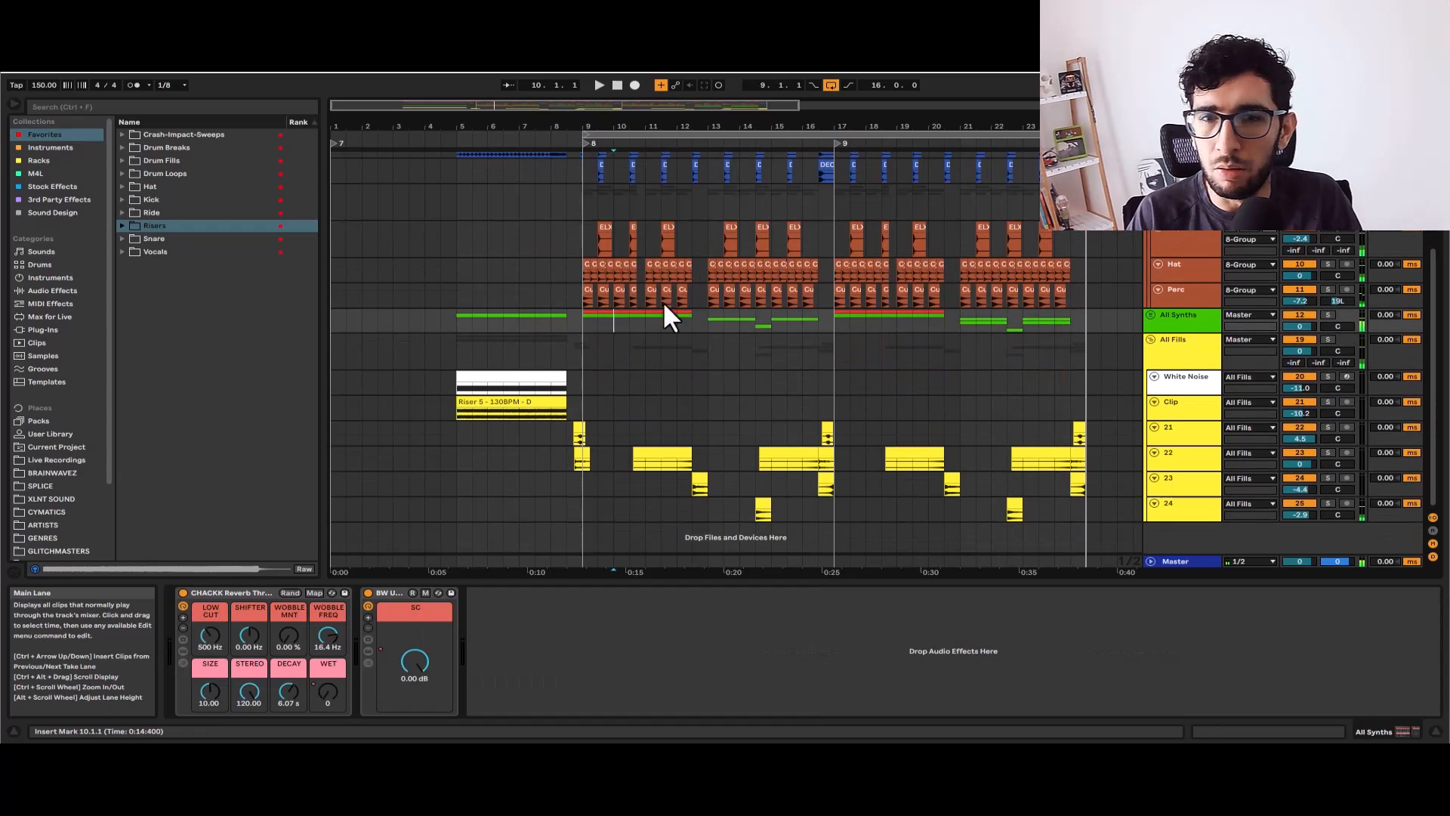
Unfold the All Synths group in place of All Fills and show the automation lanes
left_click(1150, 339)
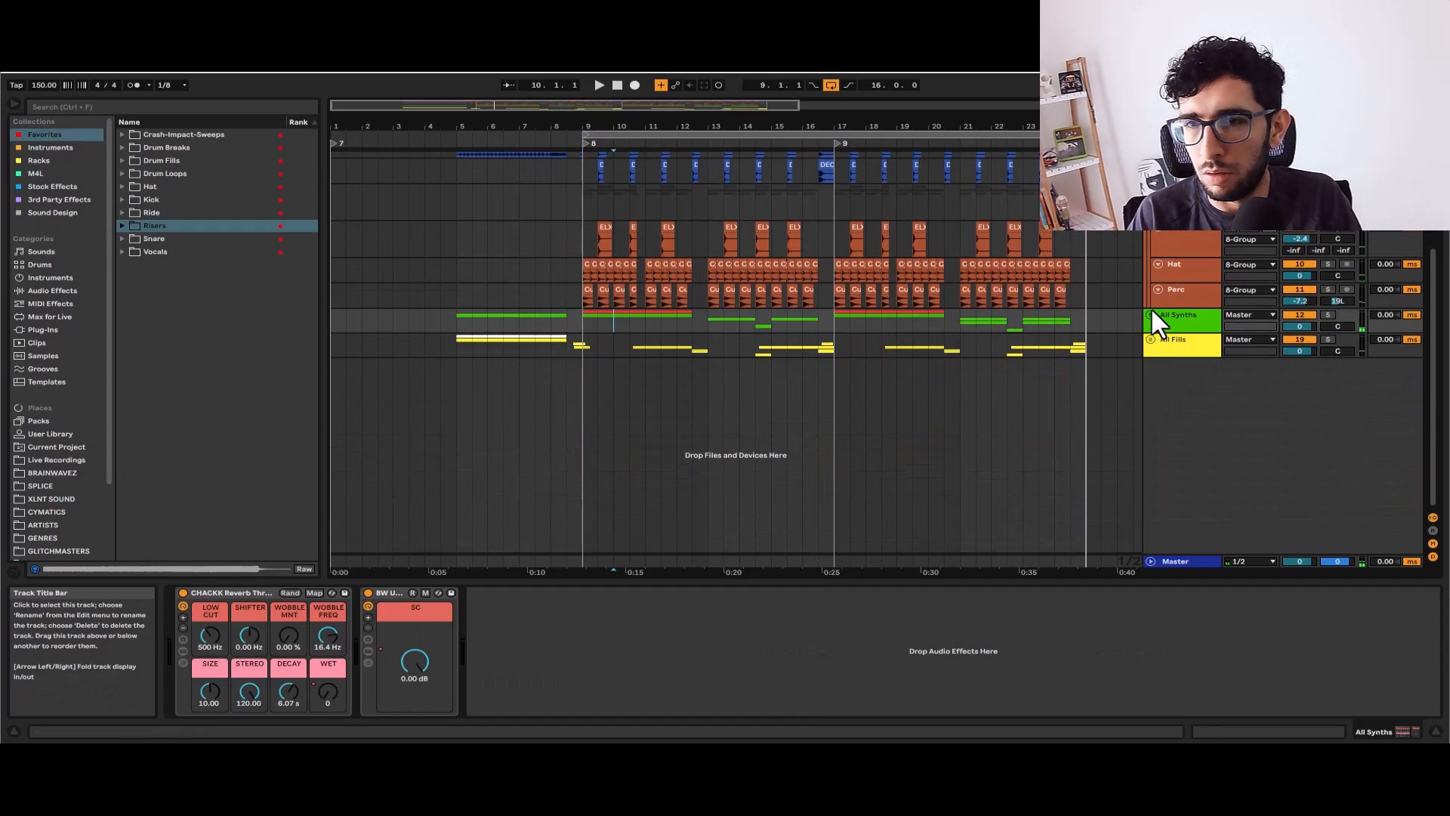
left_click(1149, 314)
key("a")
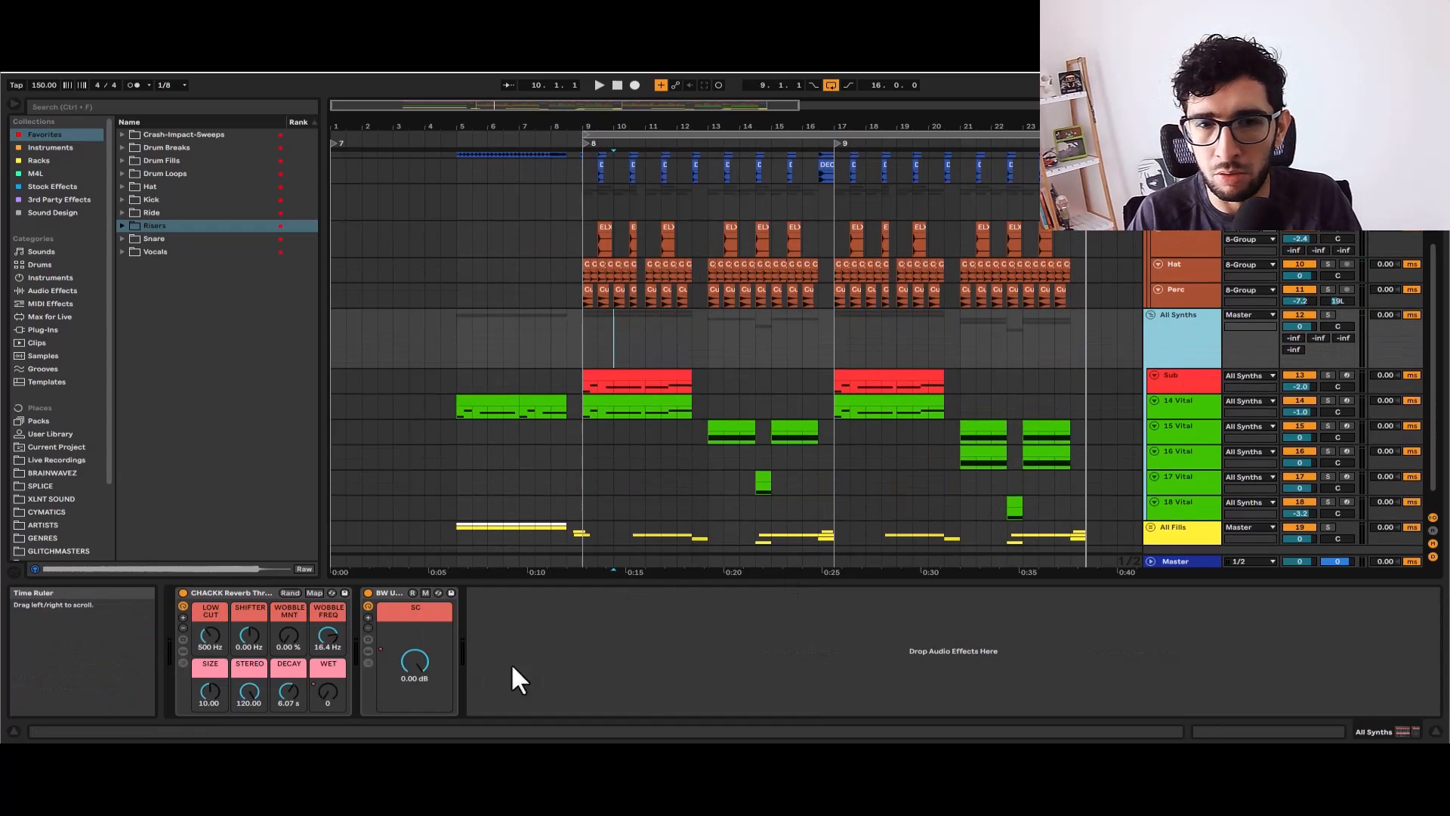
Play All Synths in solo from bar 9 and examine the WET automation of its CHACKK reverb throw
scroll(629, 414, "up", 2)
left_click(535, 316)
scroll(521, 315, "down", 2)
scroll(521, 316, "up", 2)
left_click(522, 316)
key("space")
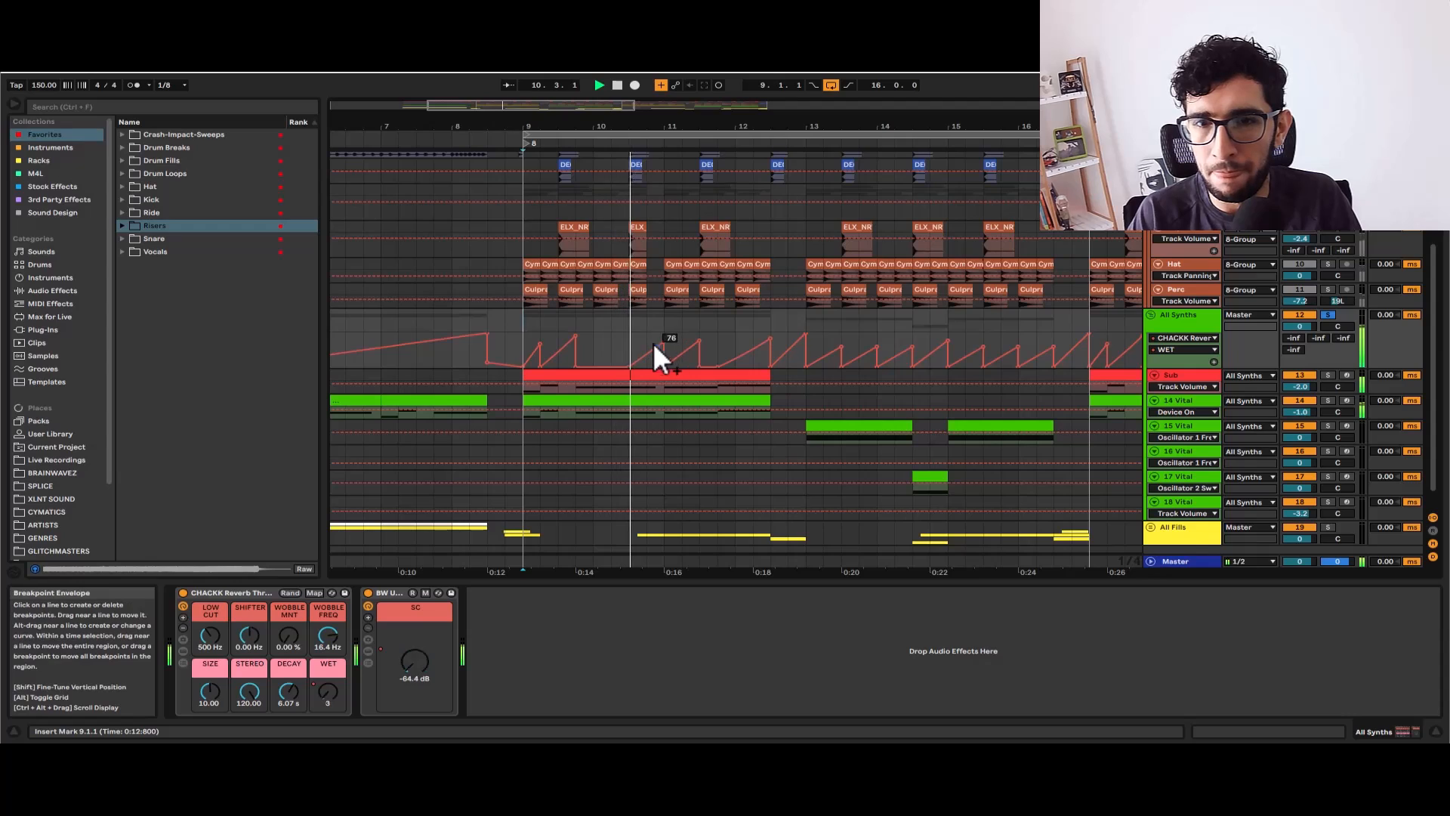
key("space")
left_click(613, 336)
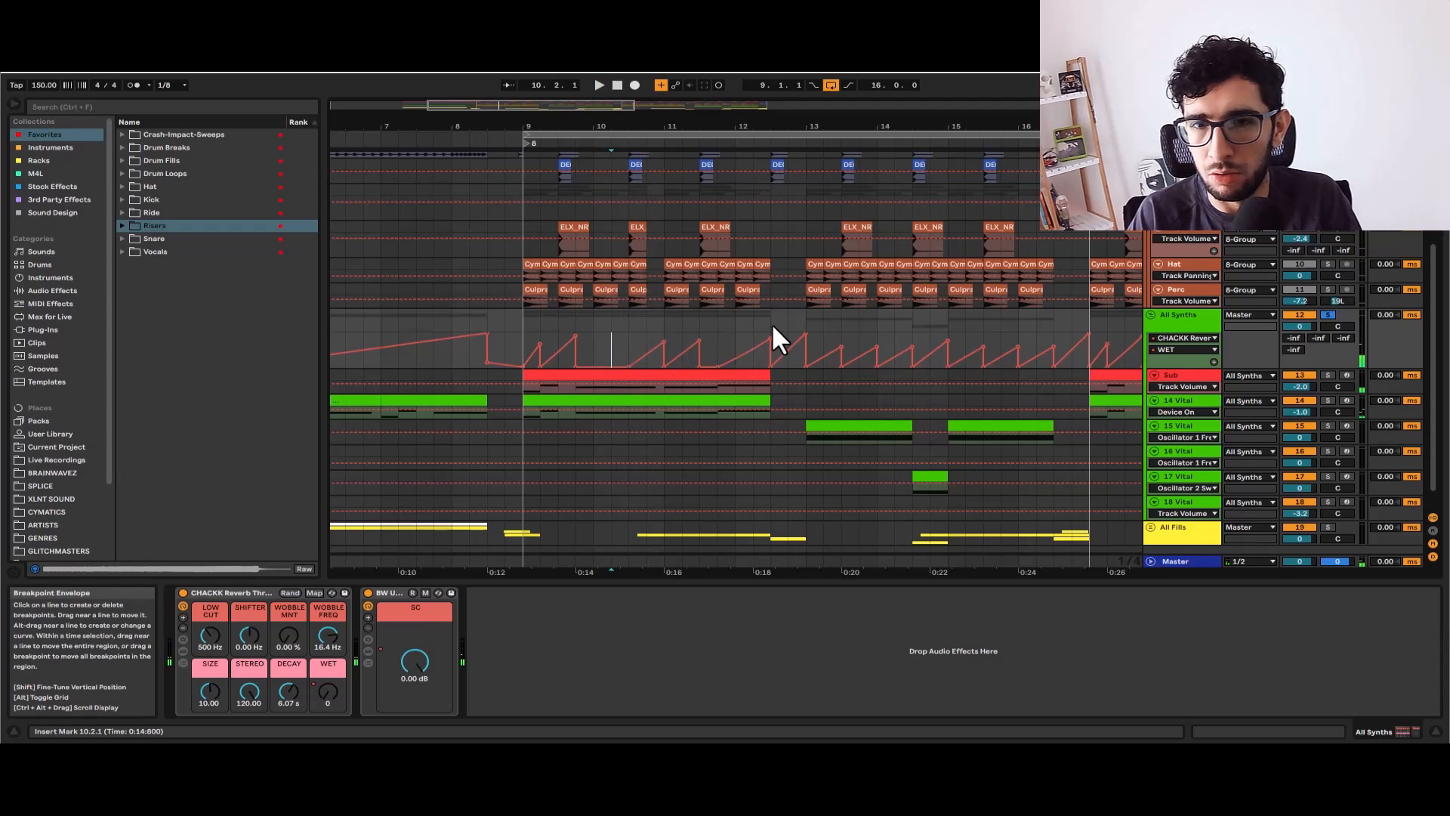
Play the soloed All Synths group from bars 12, 12.3 and 14.3 to follow its reverb WET automation
left_click(719, 332)
left_click(735, 332)
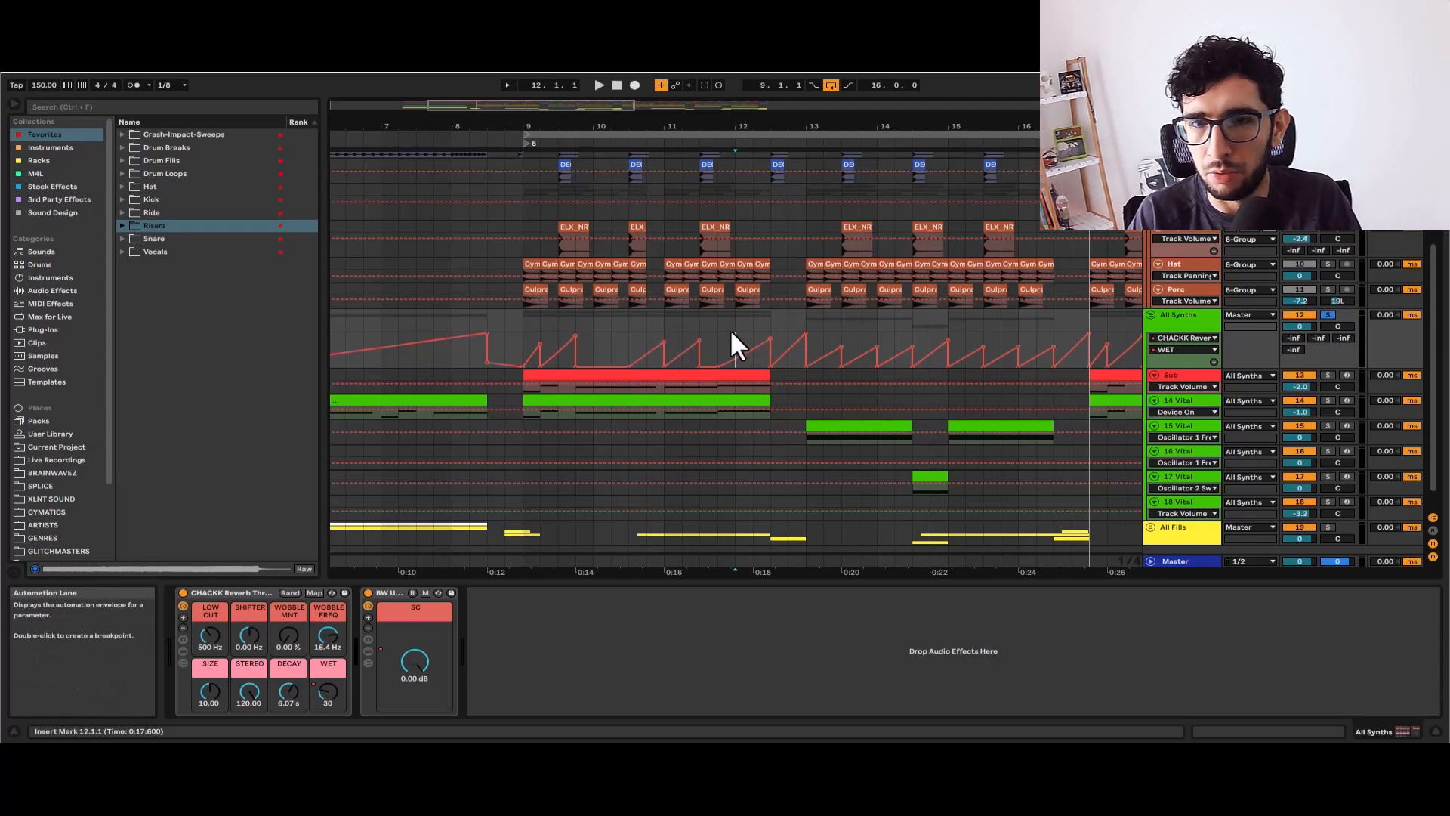
key("space")
left_click(768, 325)
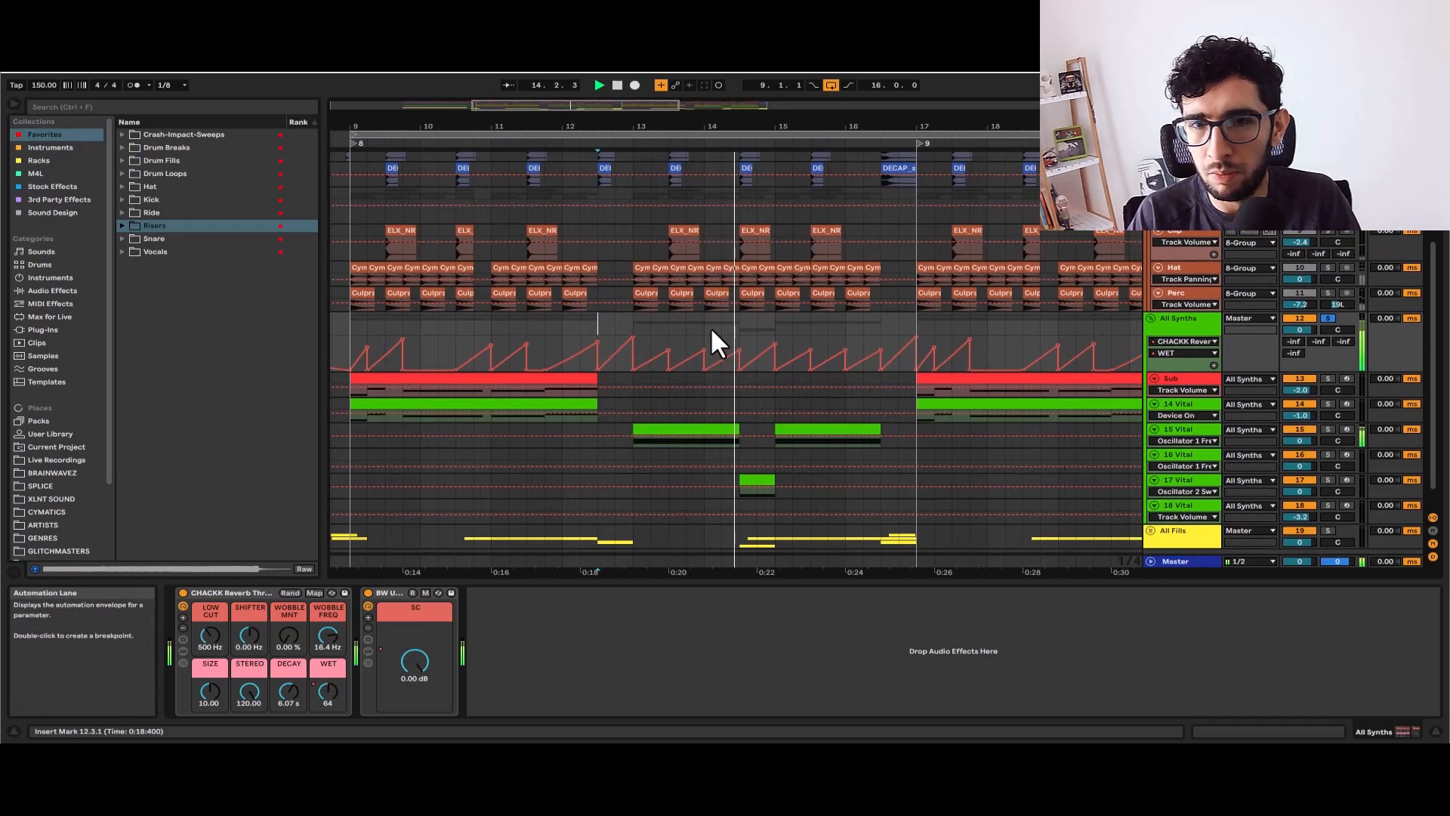
left_click(738, 330)
key("space")
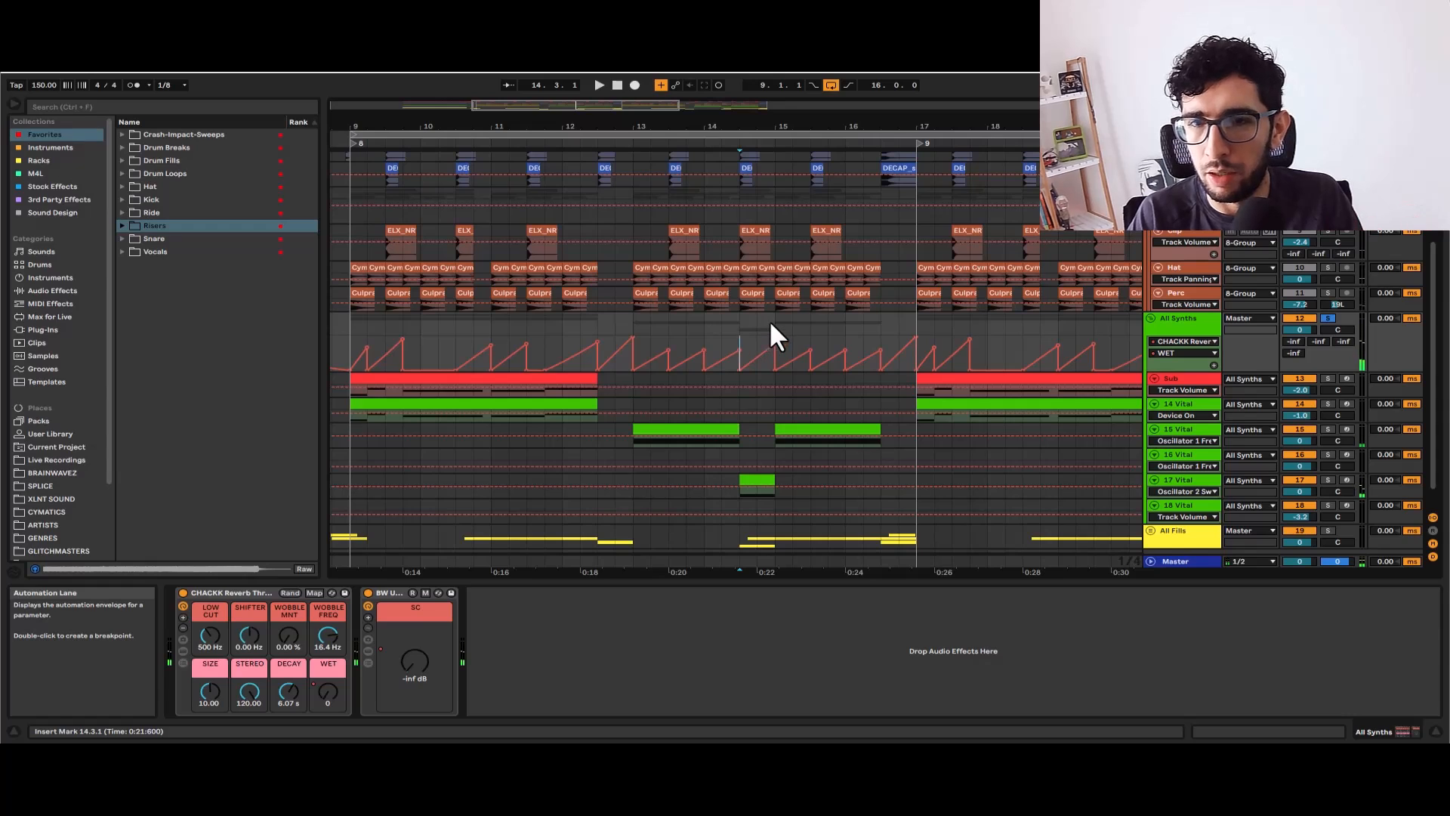
left_click(883, 325)
key("space")
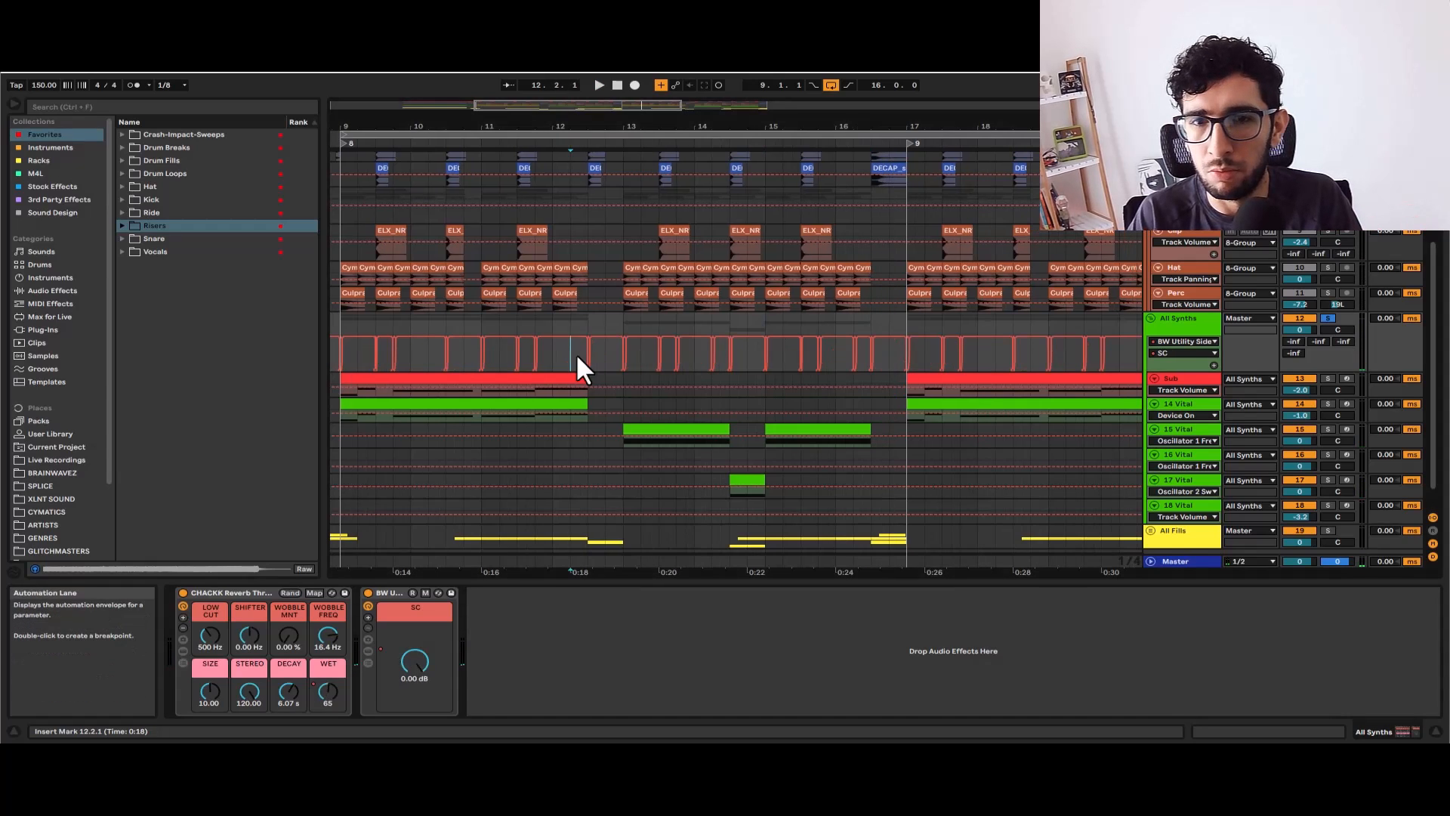
Play All Synths from bars 12.2 and 14 and examine the SC automation of its BW Utility sidechain device
key("space")
scroll(637, 364, "up", 3)
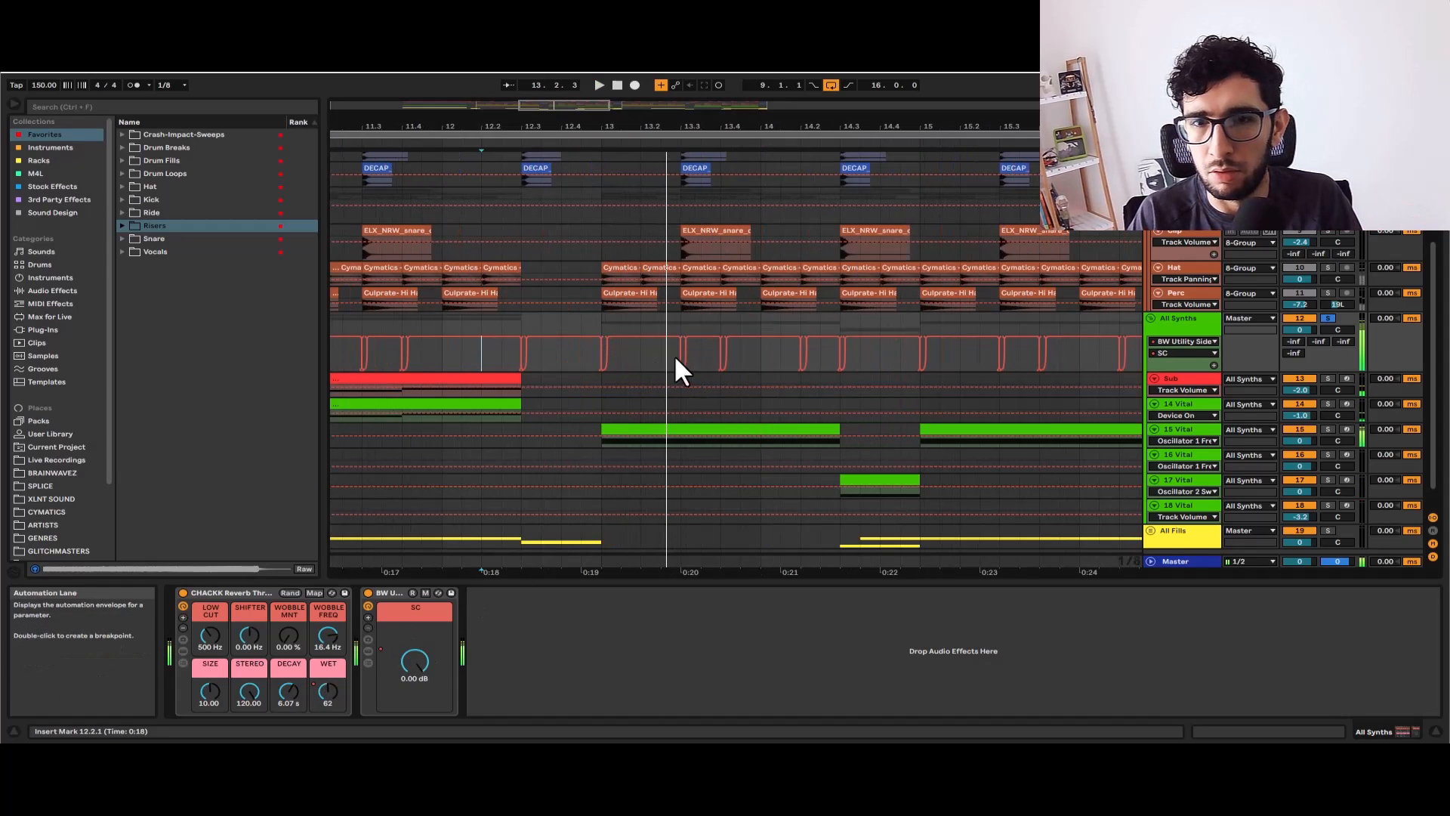
left_click(751, 351)
key("space")
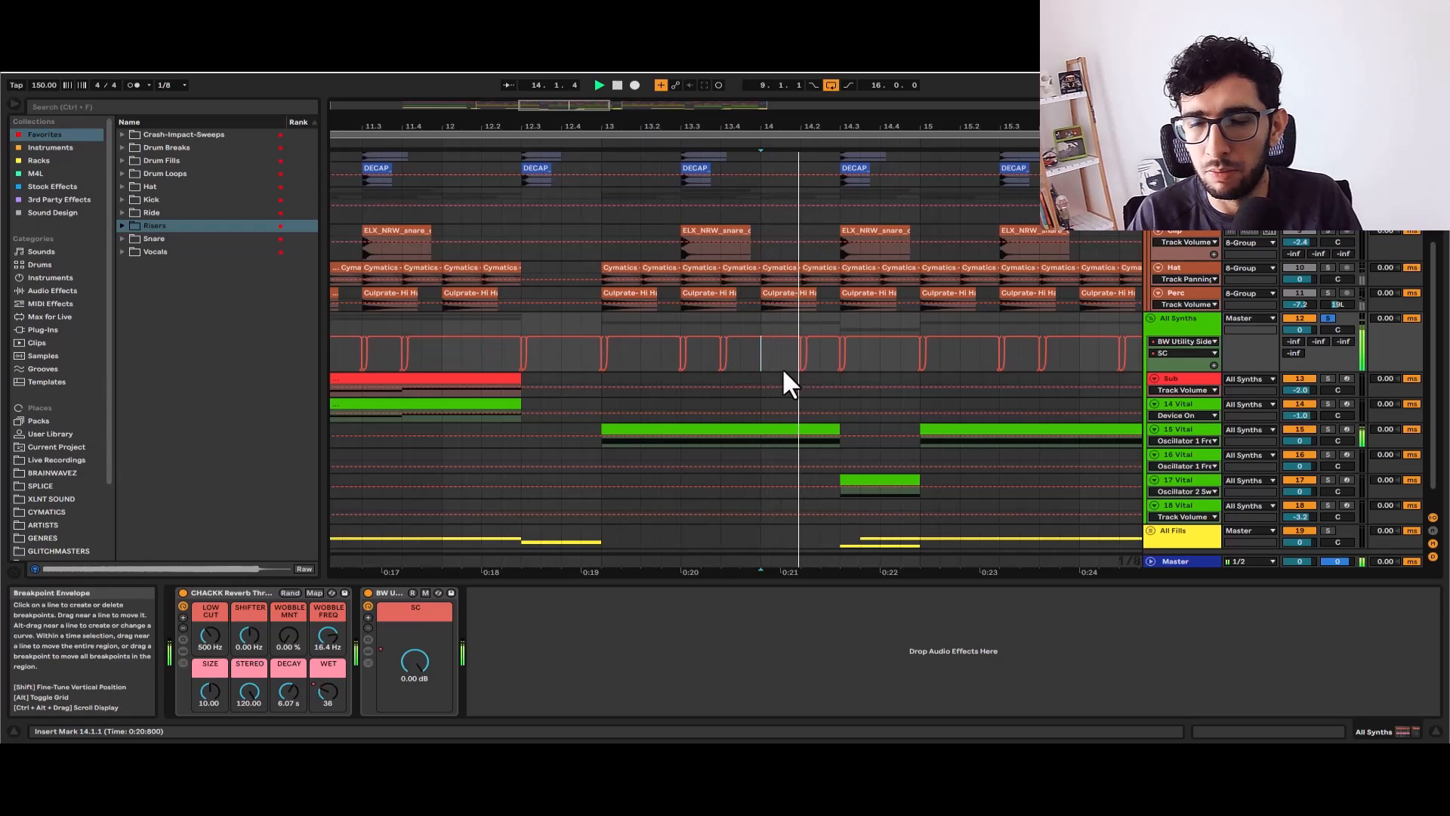
left_click_drag(786, 364, 628, 364)
scroll(628, 364, "down", 3)
scroll(764, 383, "down", 3)
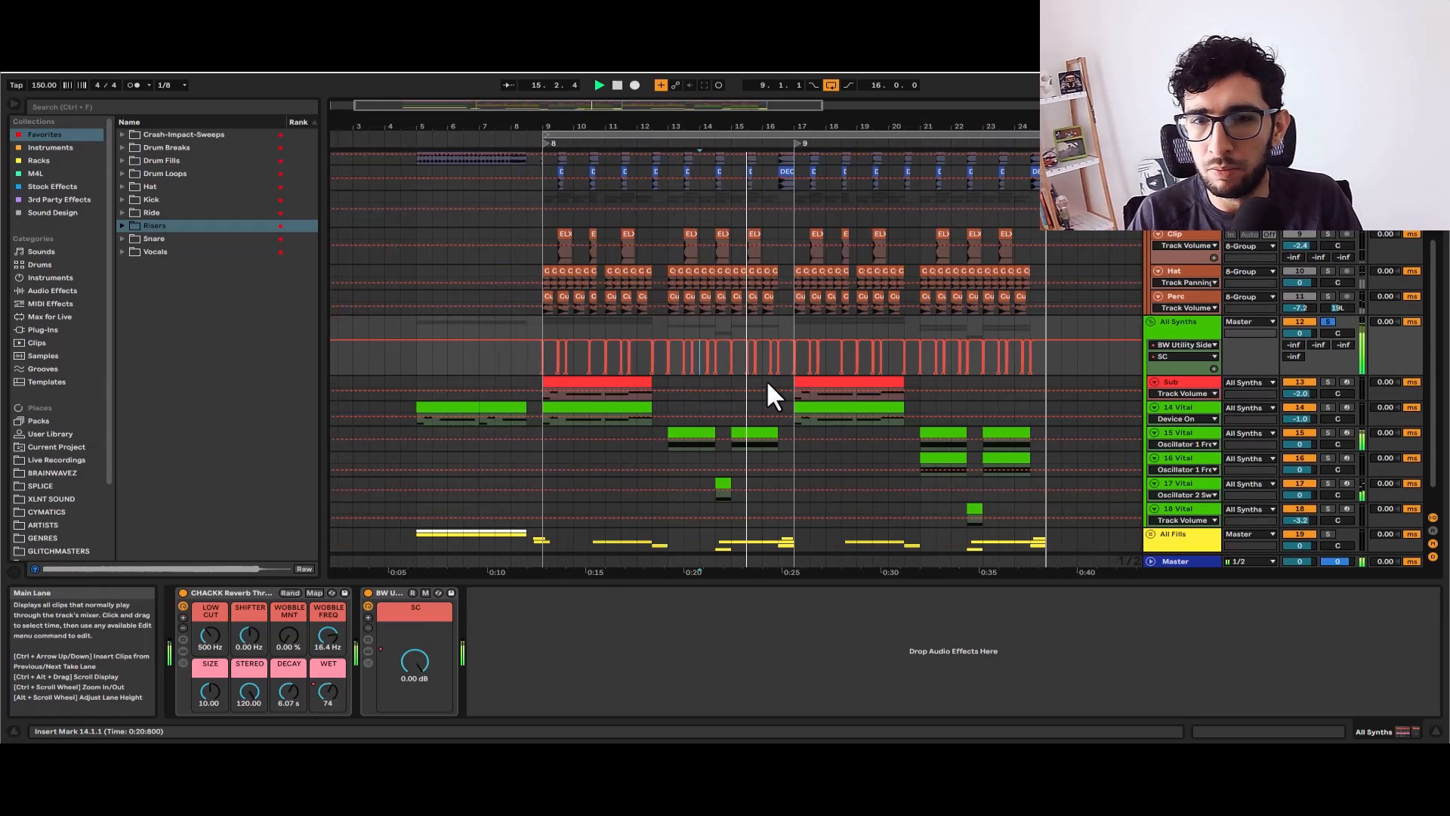
Stop playback, then hide the automation lanes and fold all the track groups
key("a")
key("space")
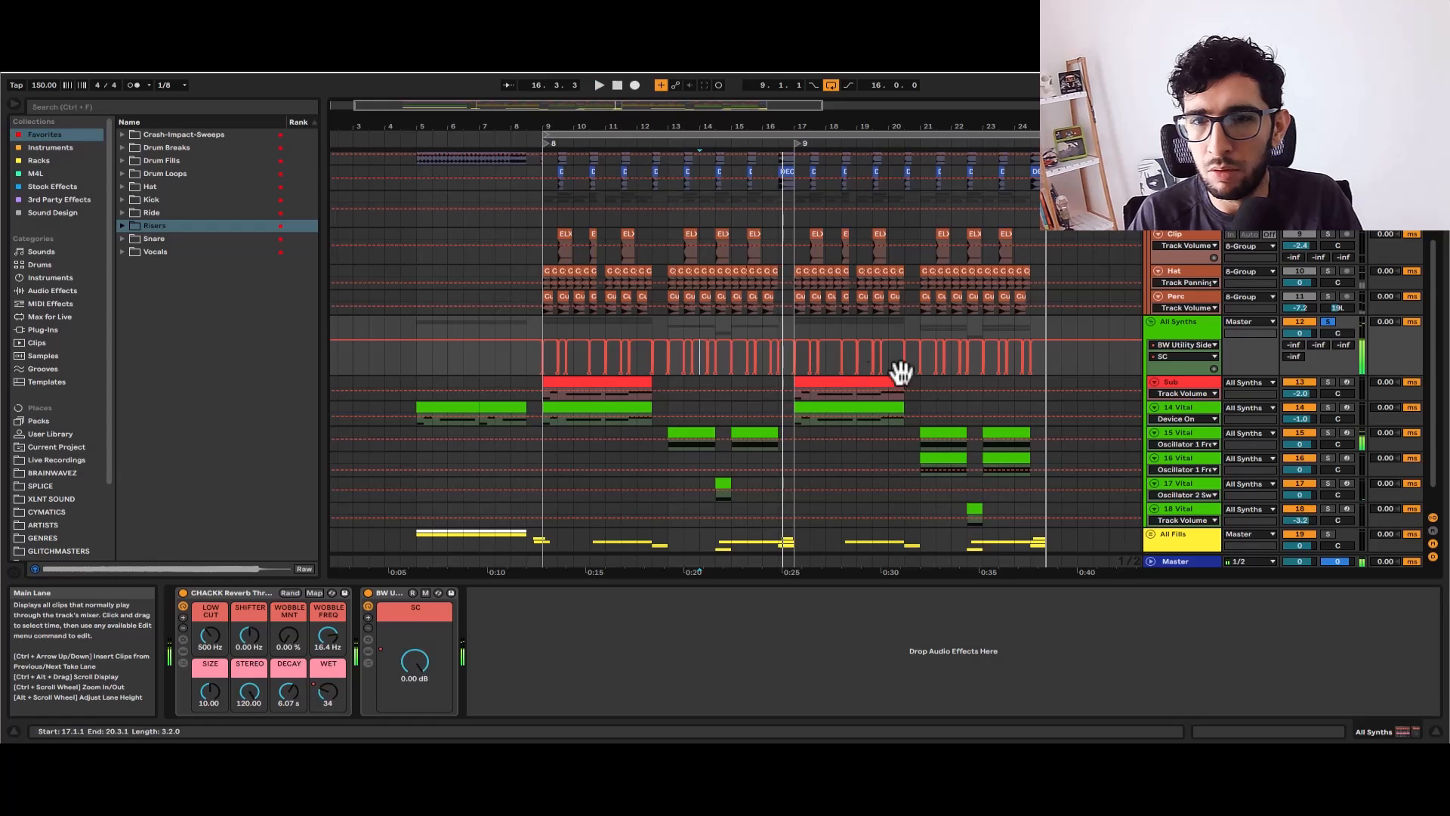
key("a")
left_click(1153, 312, "alt")
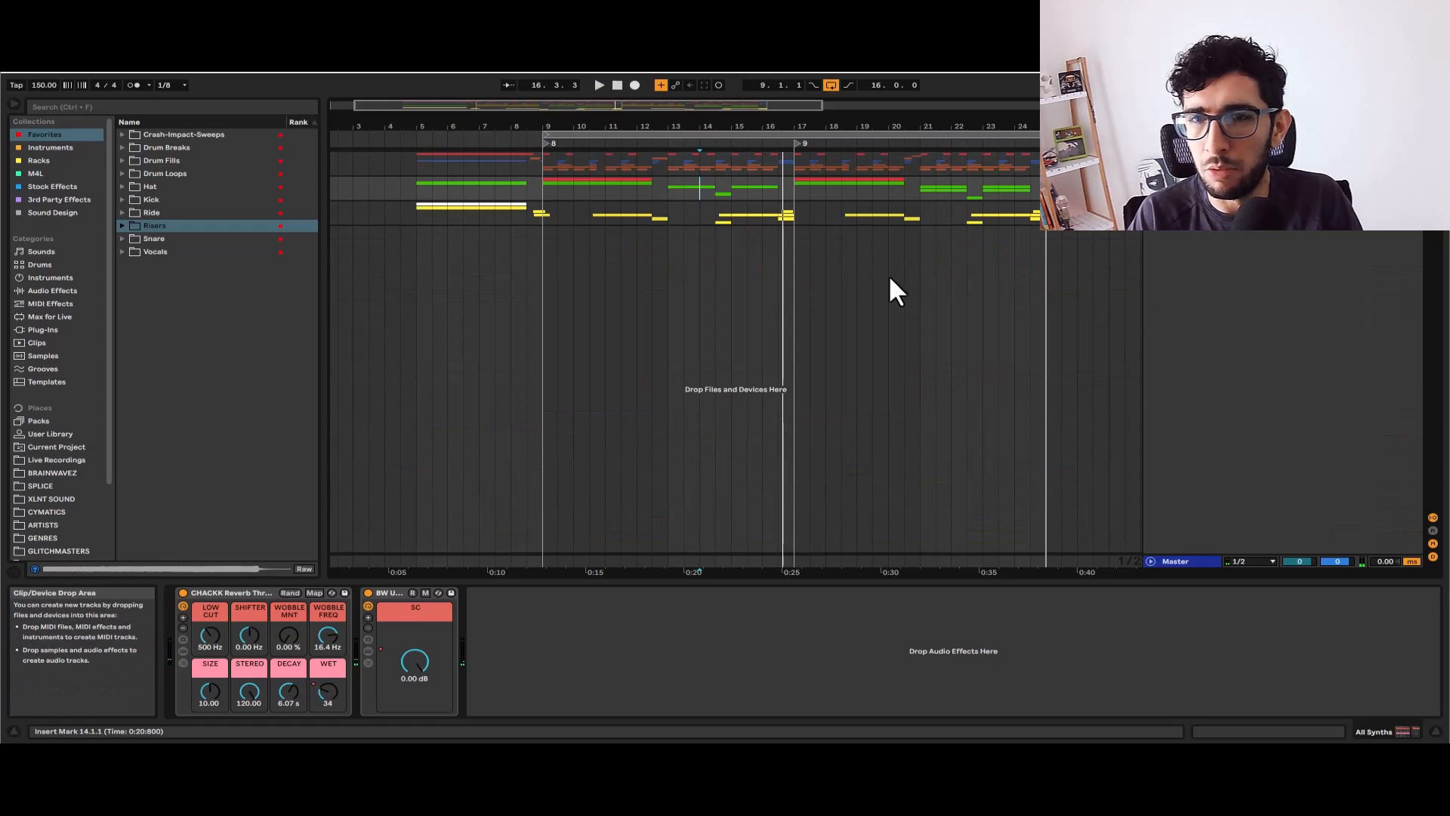
Unfold the All Synths group to show its Sub and Vital tracks
left_click(684, 186)
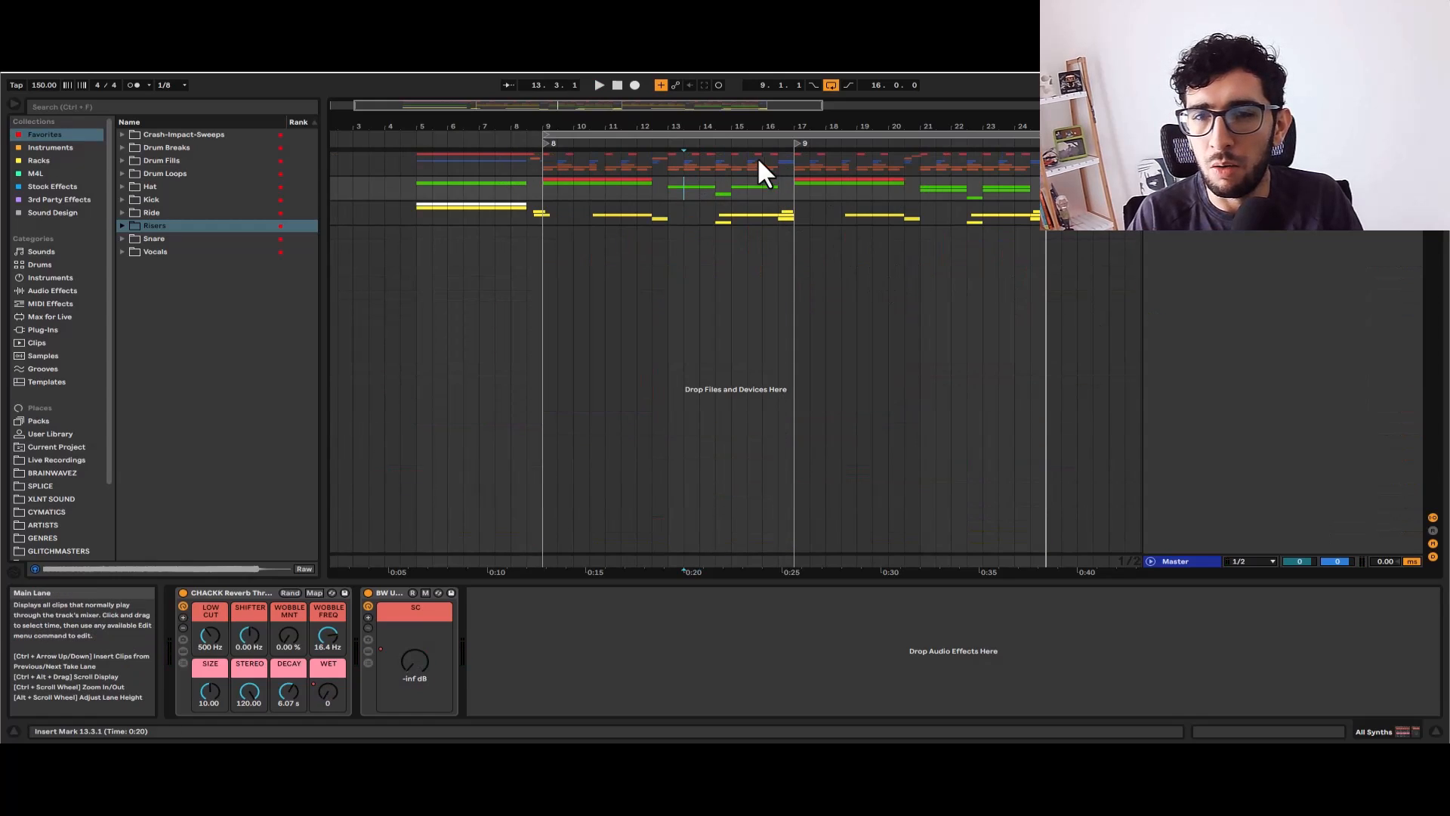
left_click(558, 187)
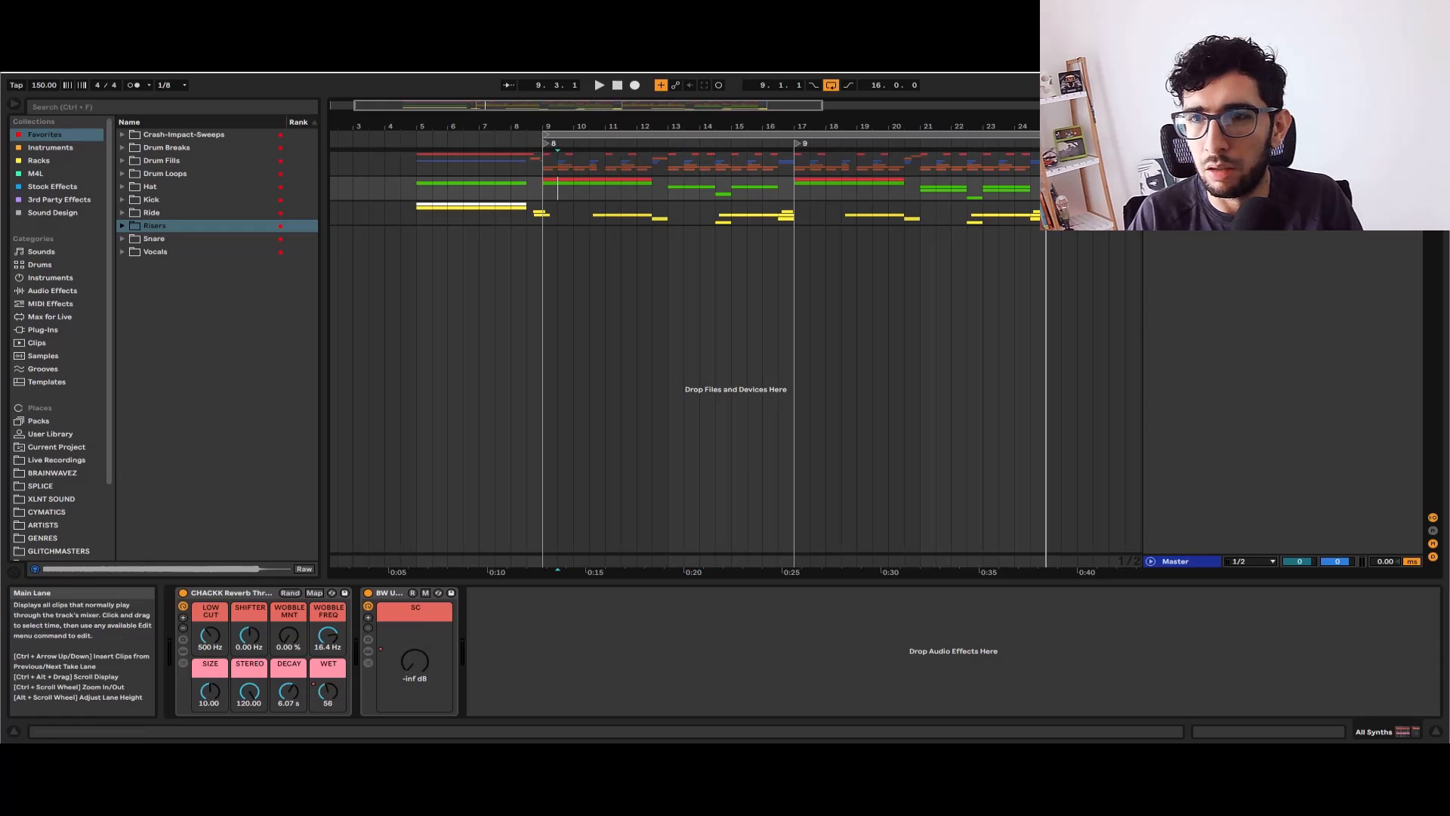
left_click(1151, 183)
left_click(1151, 183)
left_click(1150, 183)
left_click(731, 189)
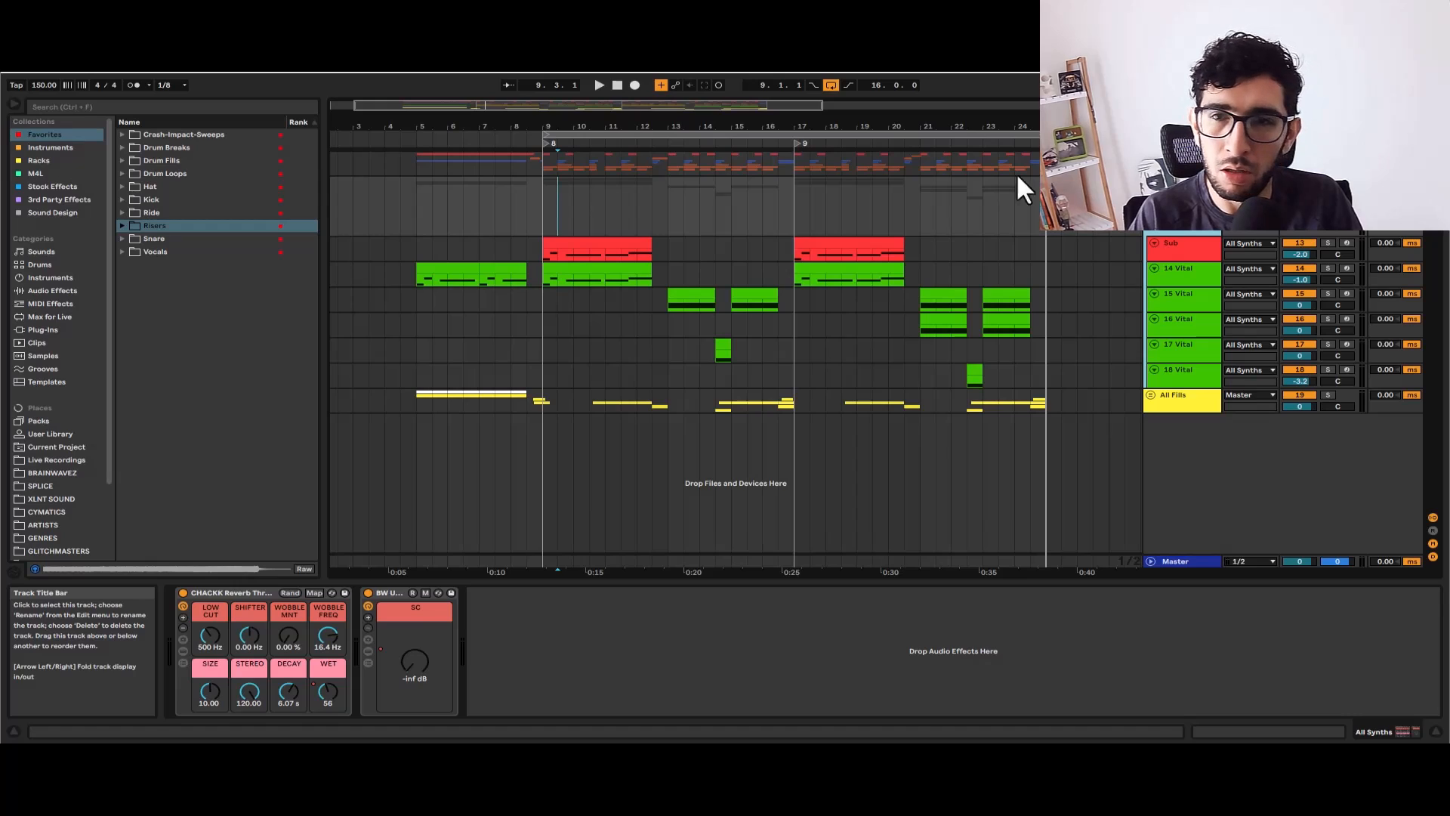
Place the insert marker at the start of bar 9 in the All Synths lane
left_click(546, 178)
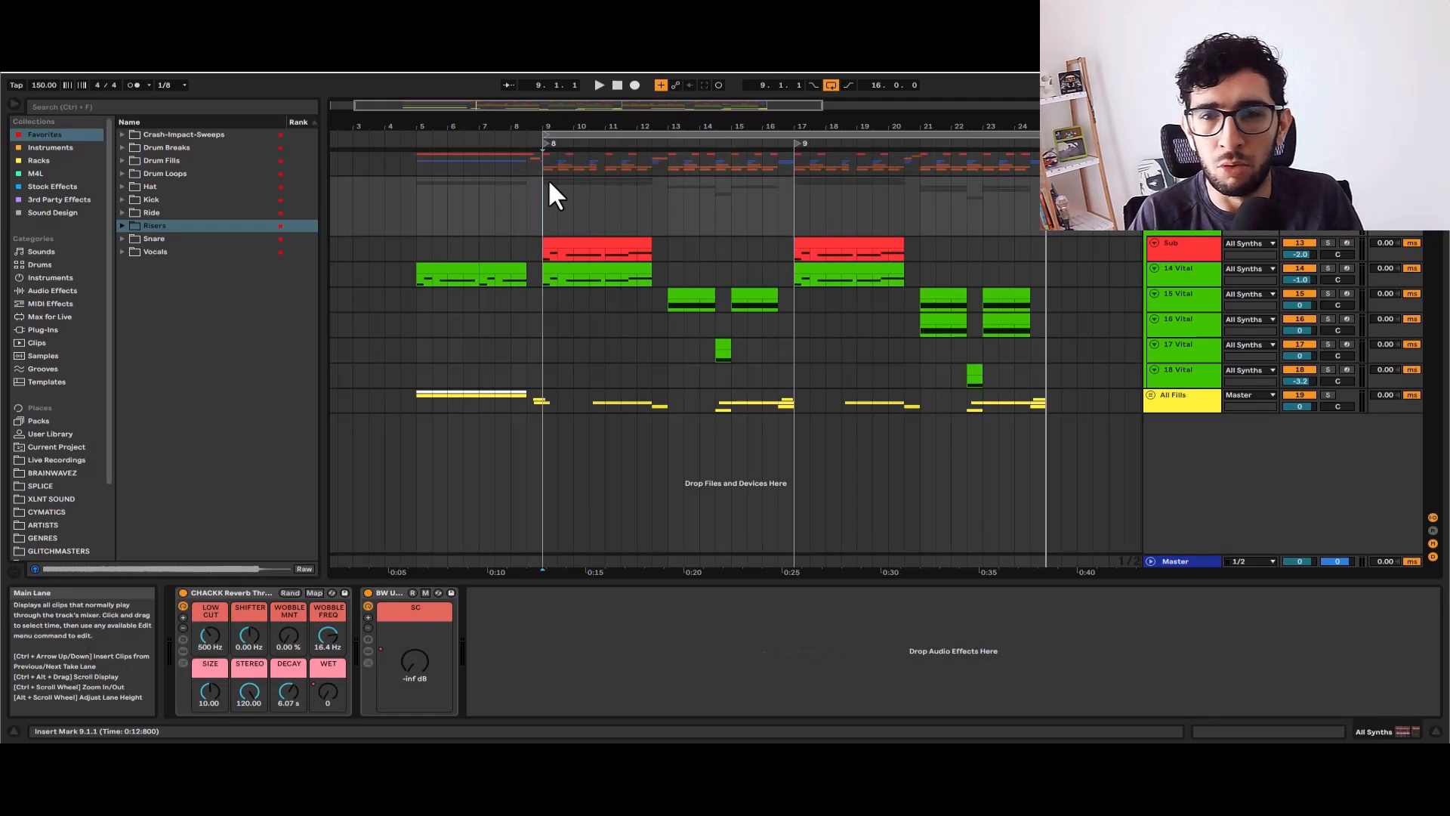
left_click(699, 188)
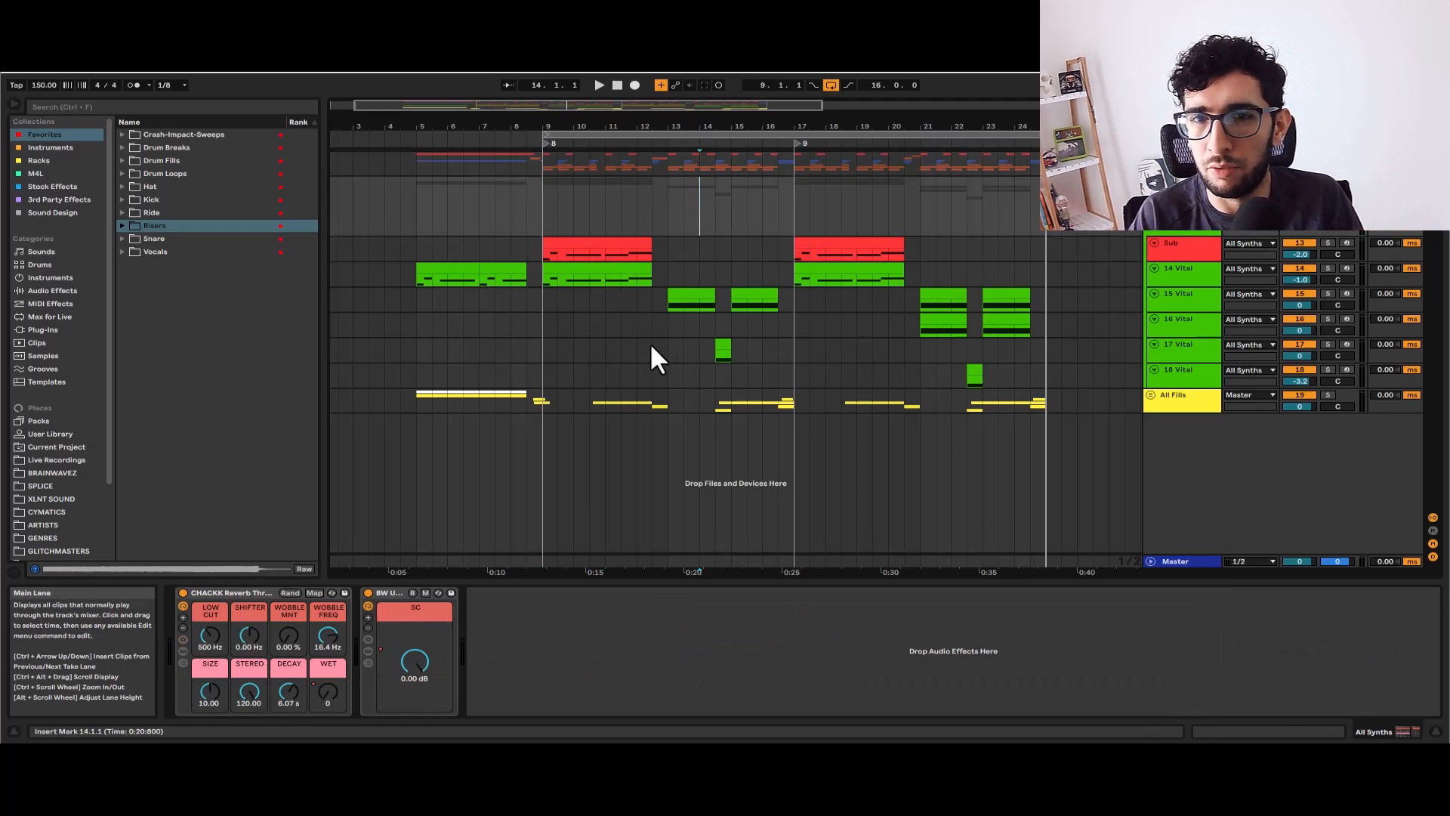
left_click(667, 177)
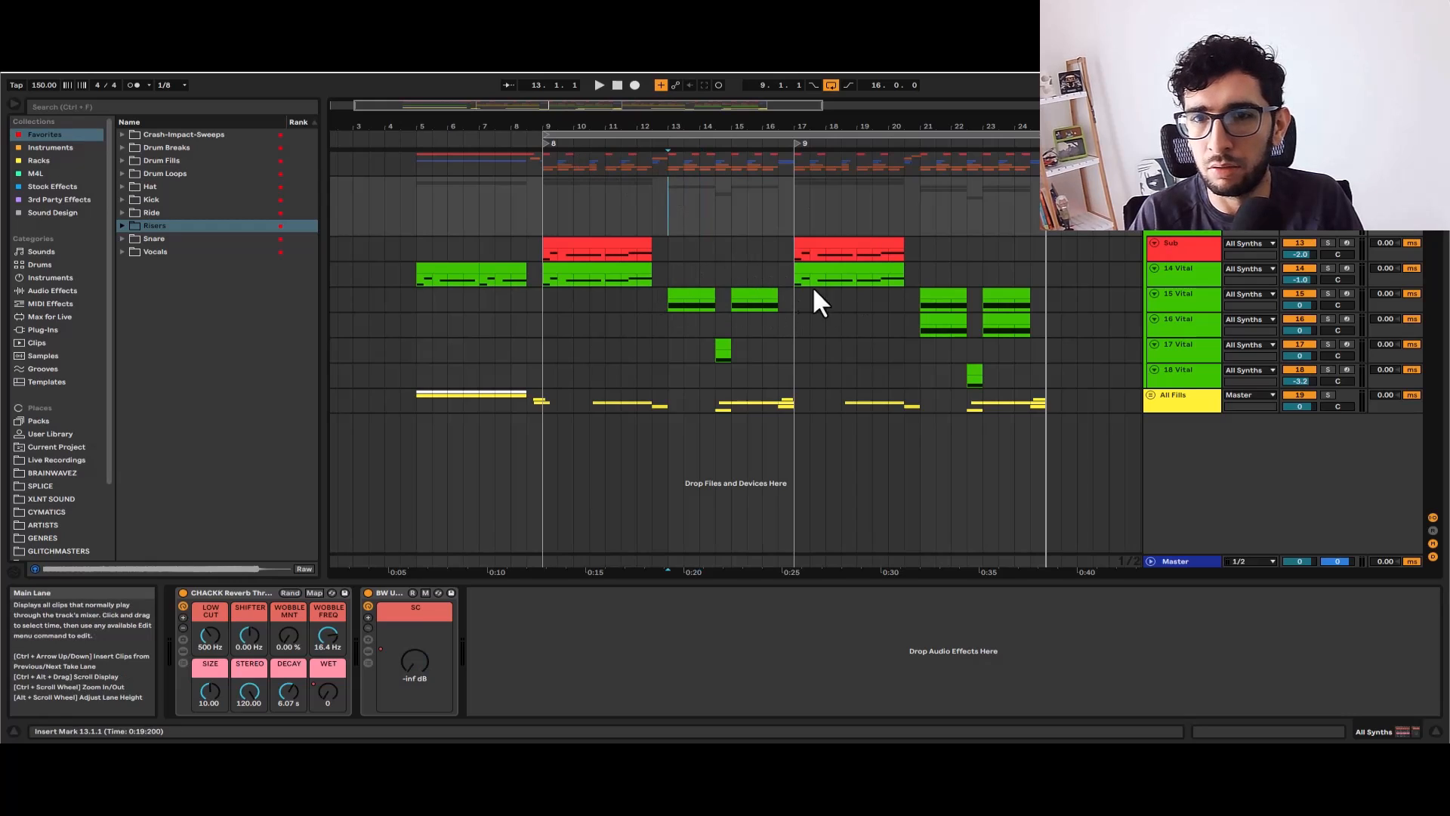
left_click(558, 180)
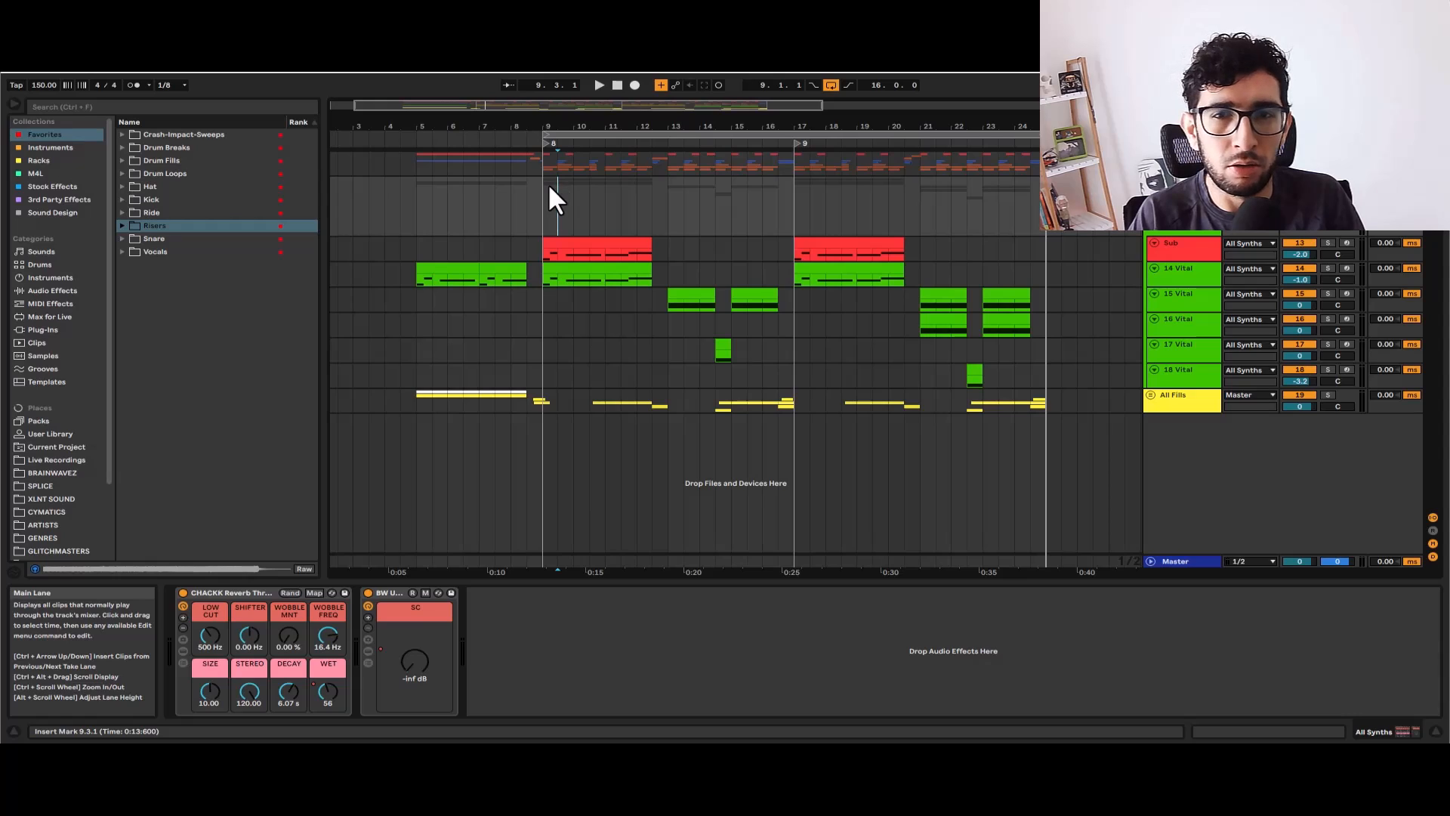
left_click(535, 178)
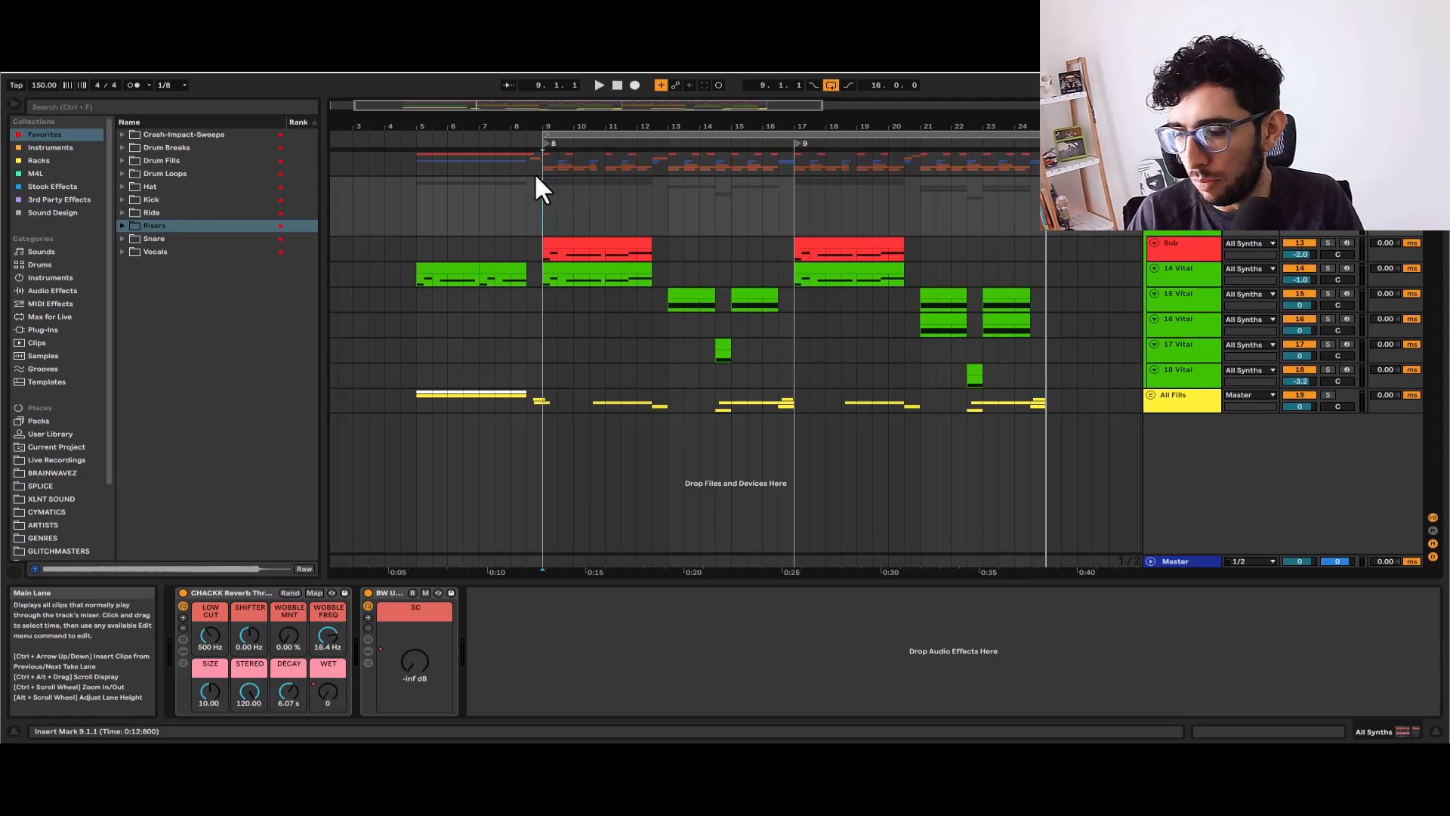